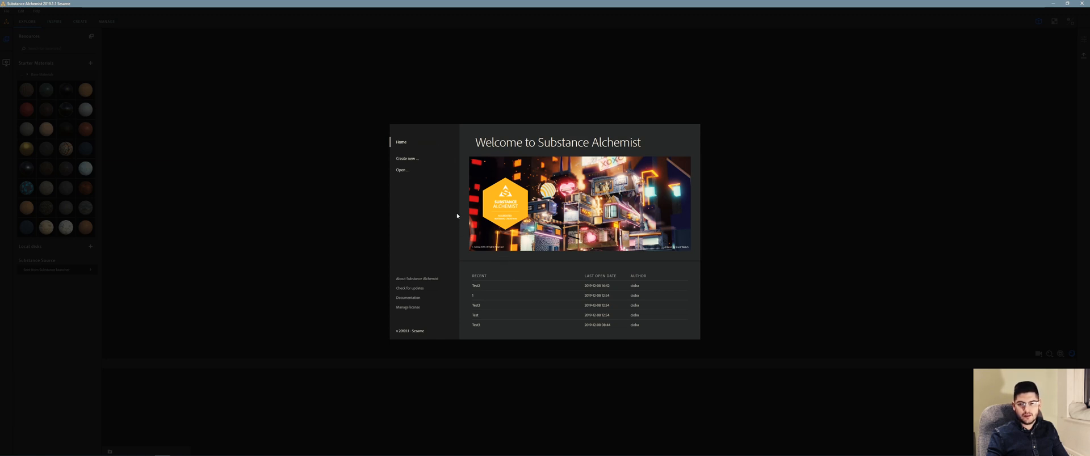
- Open the recent Test2 project and select its first collection after checking the Youtube Test collection
{"action": "left_click", "coordinate": [476, 287]}
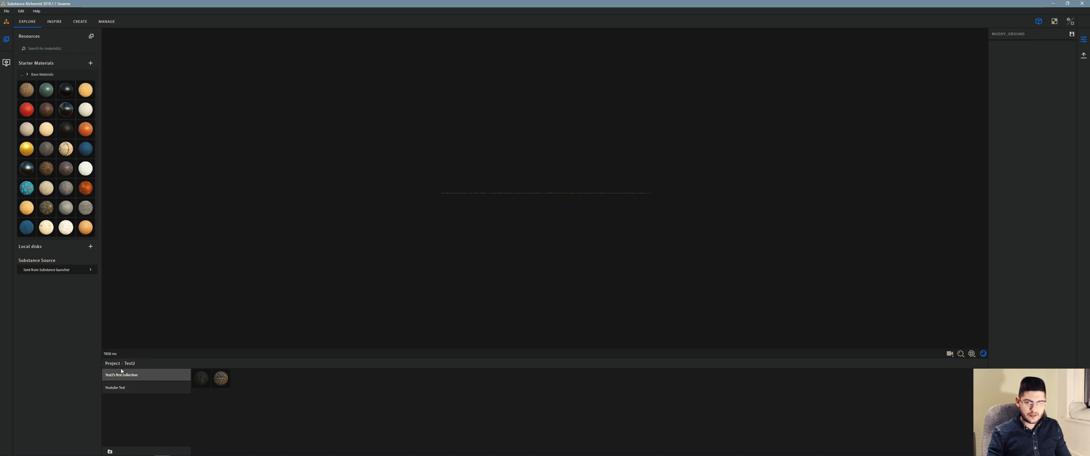
{"action": "left_click", "coordinate": [148, 388]}
{"action": "left_click", "coordinate": [139, 379]}
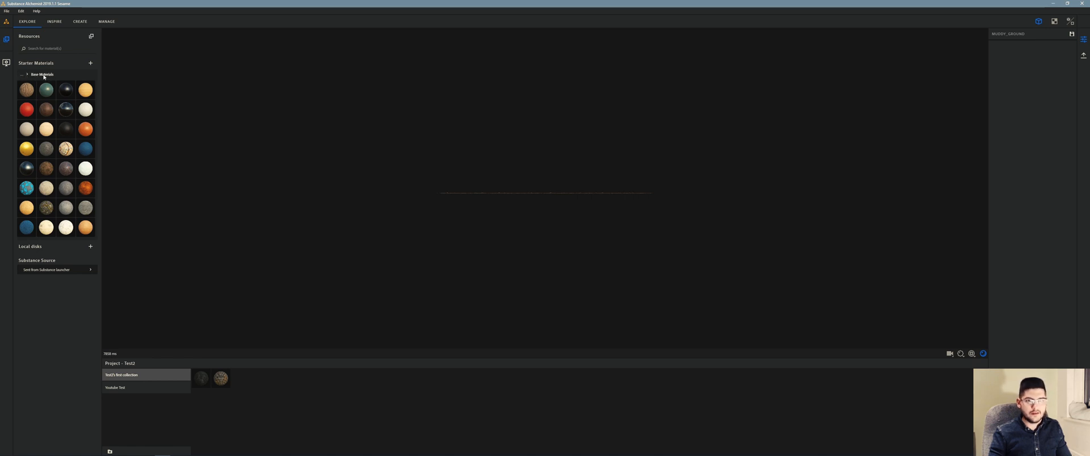
- Look through the Base Materials and Generators - Atlas folders of the starter materials, ending in Base Materials
{"action": "left_click", "coordinate": [22, 75]}
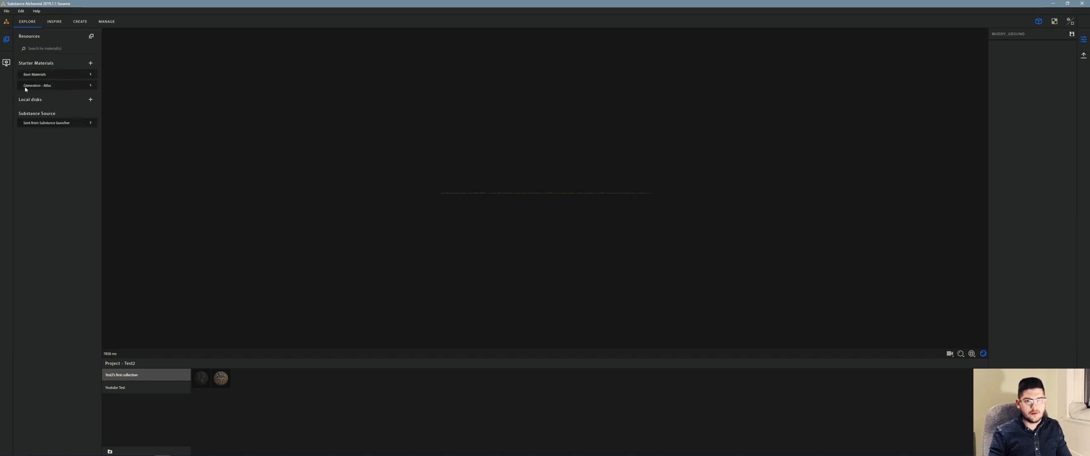
{"action": "left_click", "coordinate": [39, 86]}
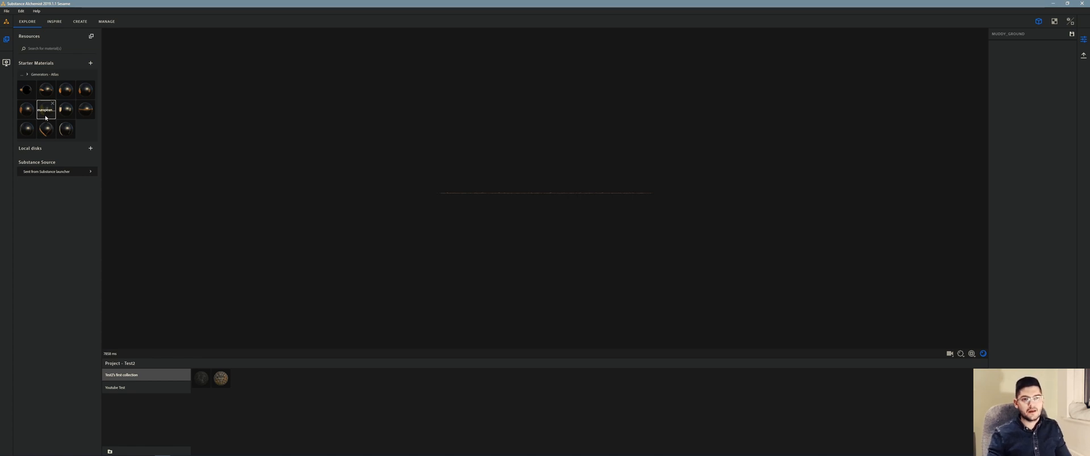
{"action": "left_click", "coordinate": [22, 76]}
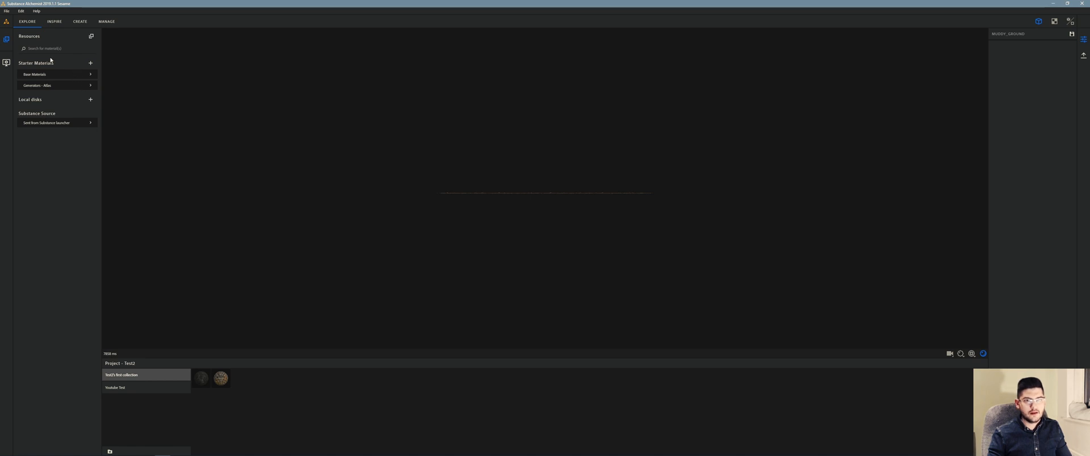
{"action": "left_click", "coordinate": [5, 40]}
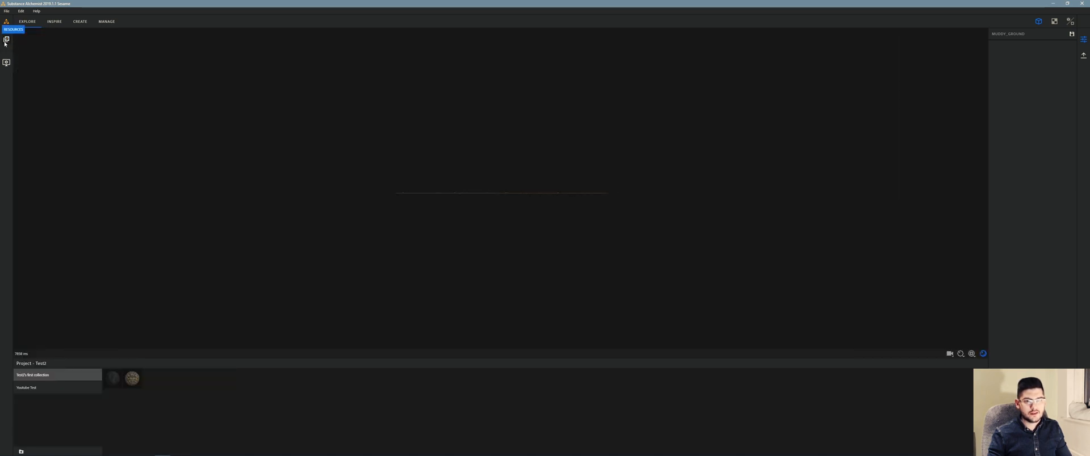
{"action": "left_click", "coordinate": [5, 41]}
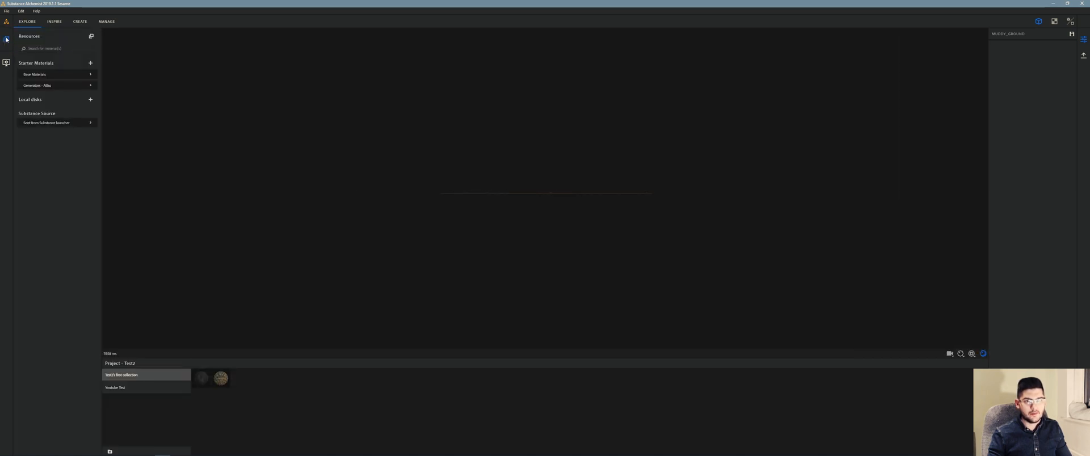
{"action": "left_click", "coordinate": [30, 75]}
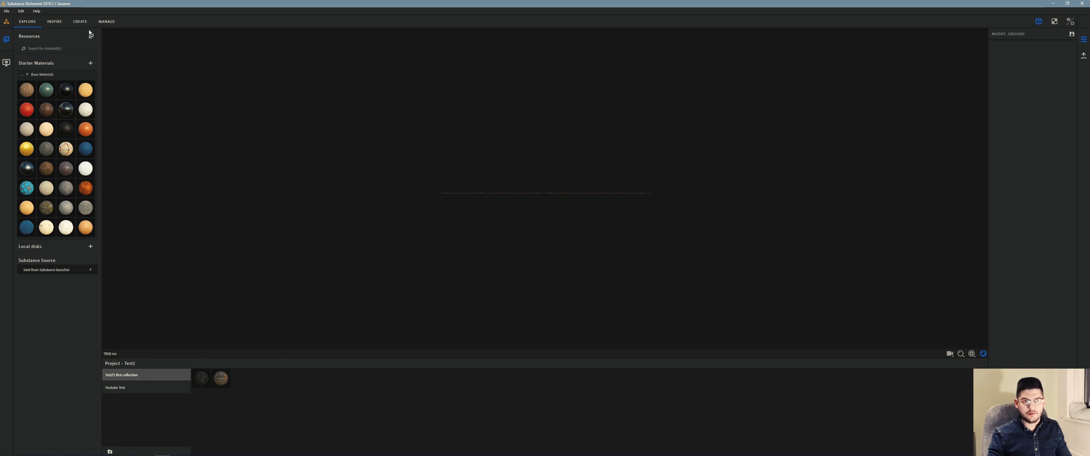
- Review the output resolution choices in the viewer's global parameters and show the tiling settings
{"action": "left_click", "coordinate": [6, 64]}
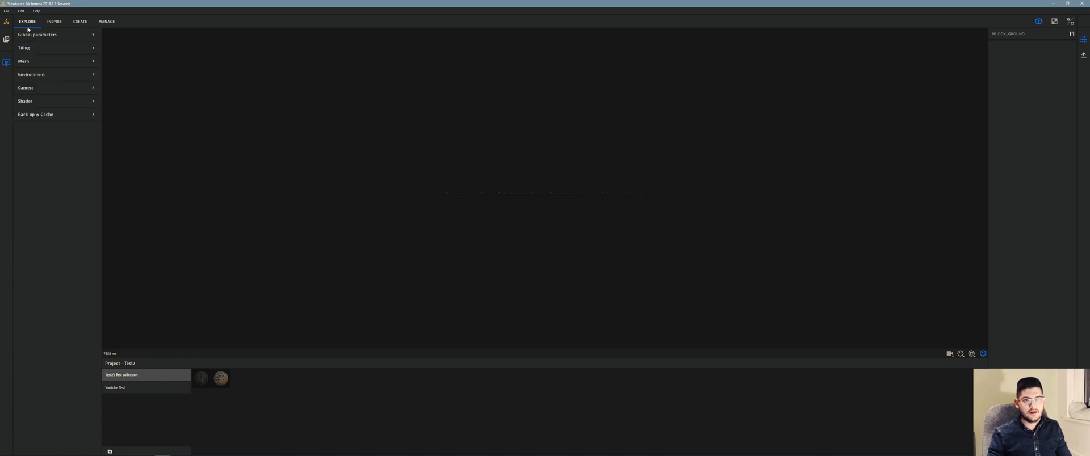
{"action": "left_click", "coordinate": [57, 35]}
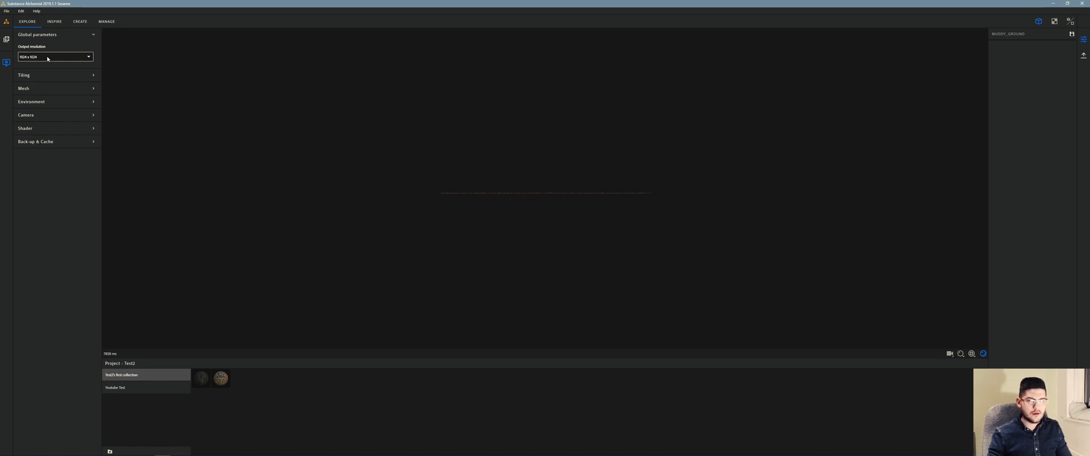
{"action": "left_click", "coordinate": [48, 57]}
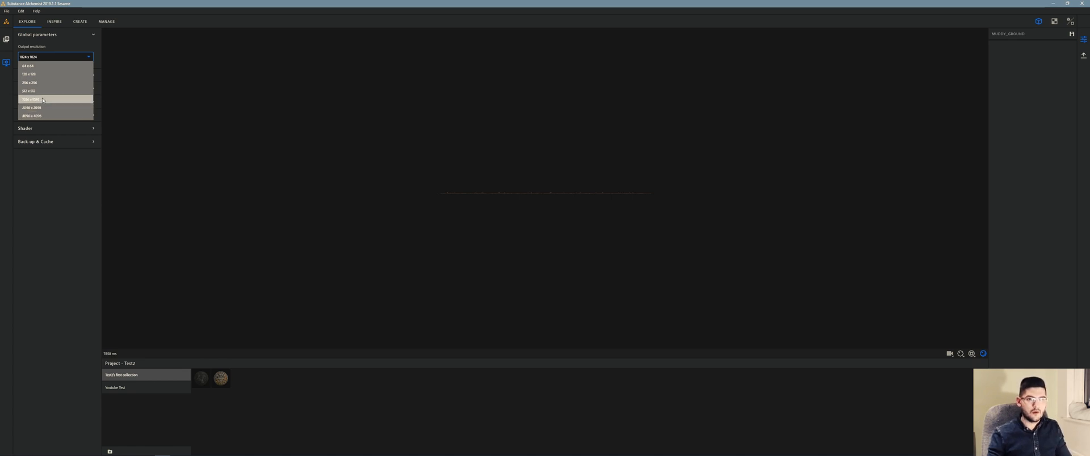
{"action": "left_click", "coordinate": [29, 57]}
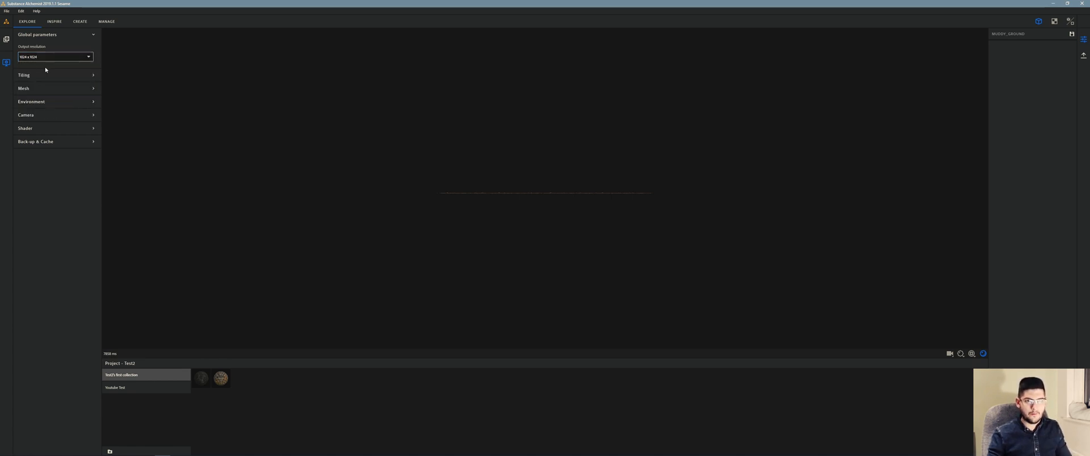
{"action": "left_click", "coordinate": [36, 75]}
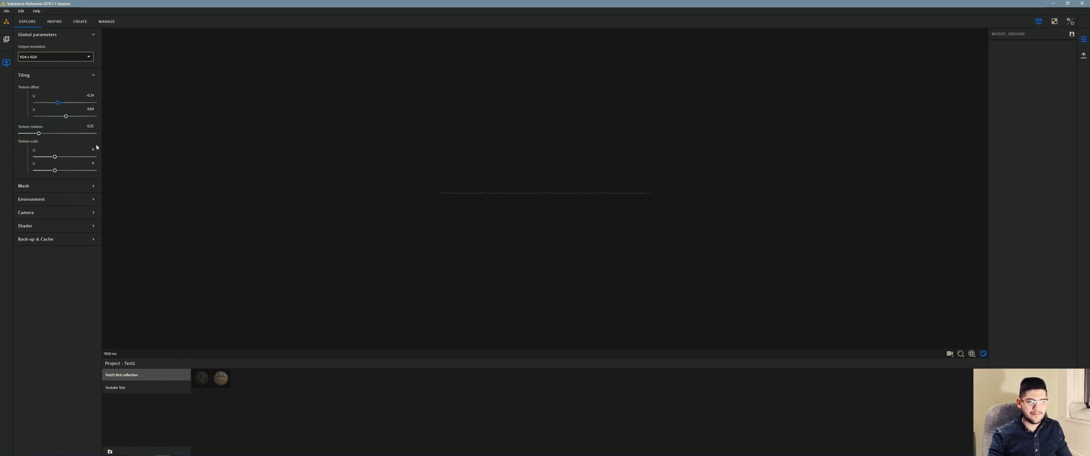
- Preview the ground material on the cube, rounded cube and rounded cylinder meshes, and return to the plane
{"action": "left_click", "coordinate": [68, 186]}
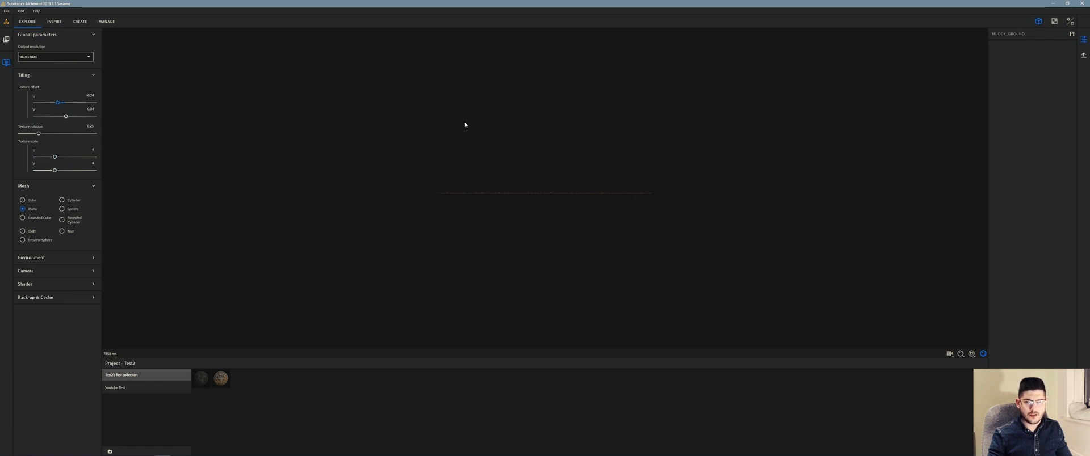
{"action": "left_click_drag", "start_coordinate": [427, 137], "coordinate": [397, 172]}
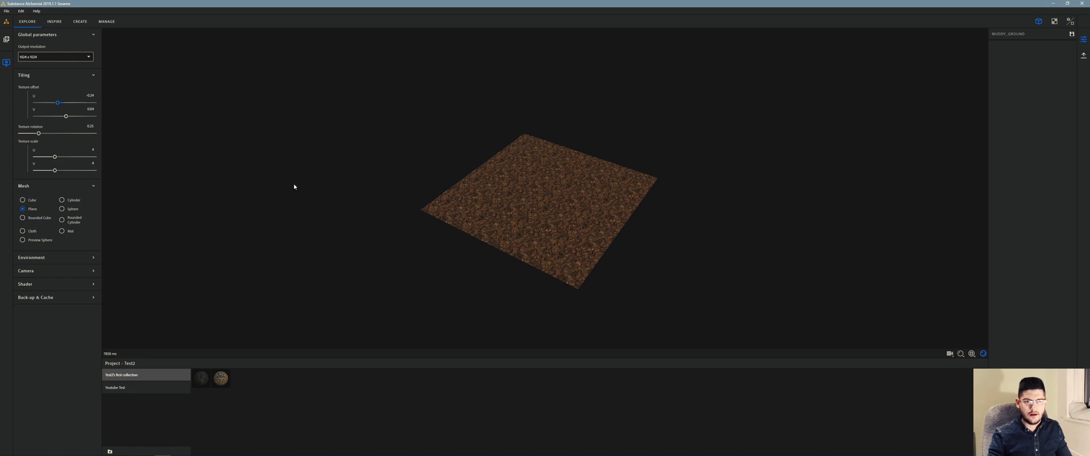
{"action": "left_click", "coordinate": [35, 199]}
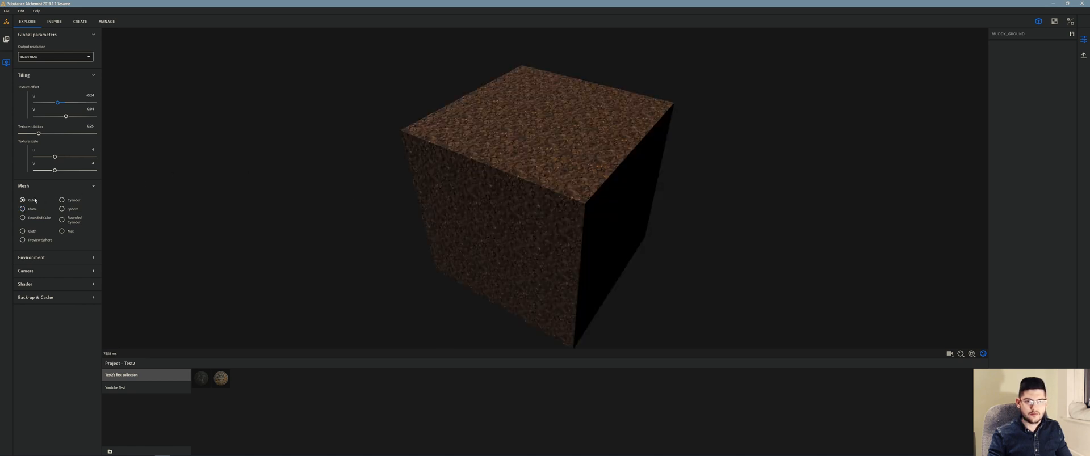
{"action": "left_click", "coordinate": [36, 221]}
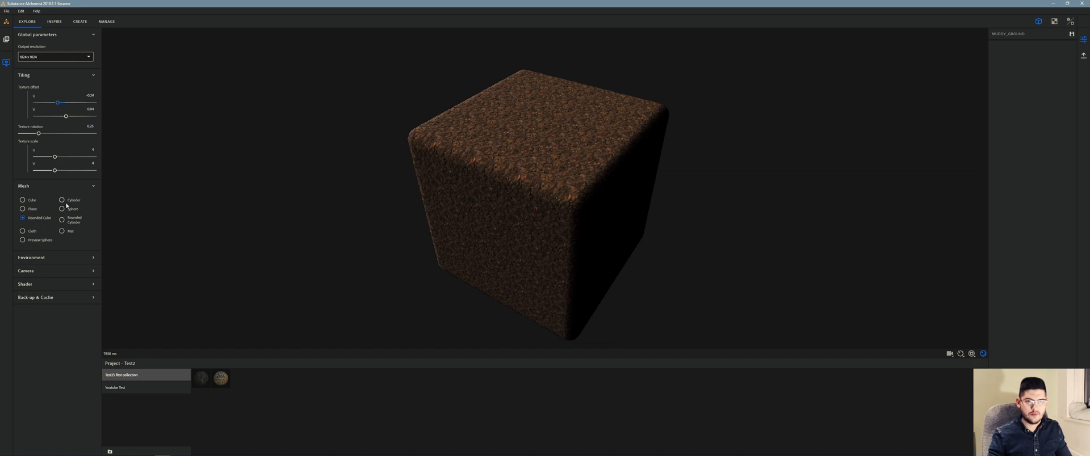
{"action": "left_click", "coordinate": [63, 220]}
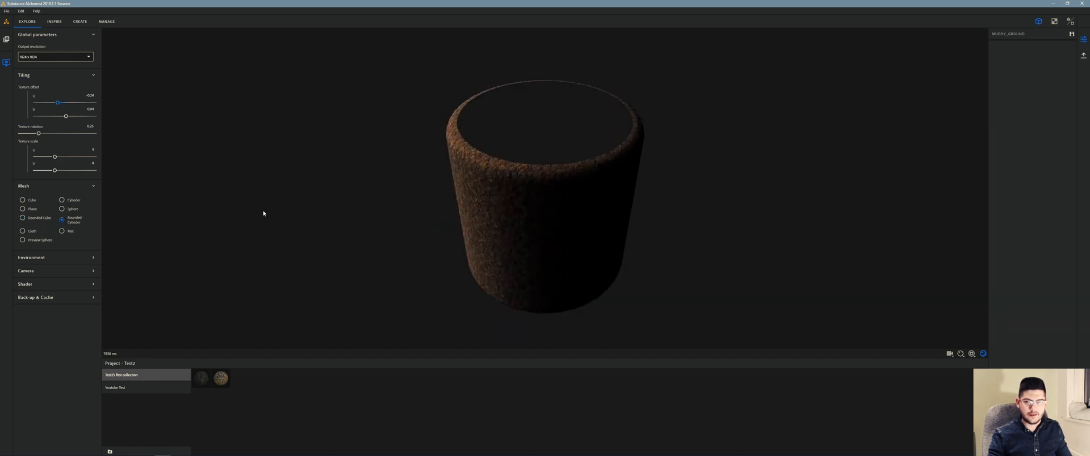
{"action": "left_click", "coordinate": [27, 200]}
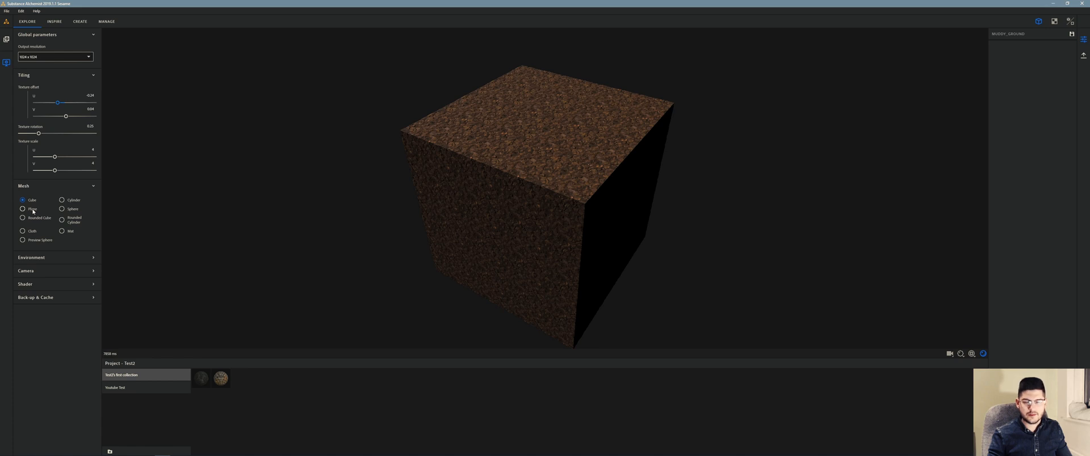
{"action": "left_click", "coordinate": [31, 210]}
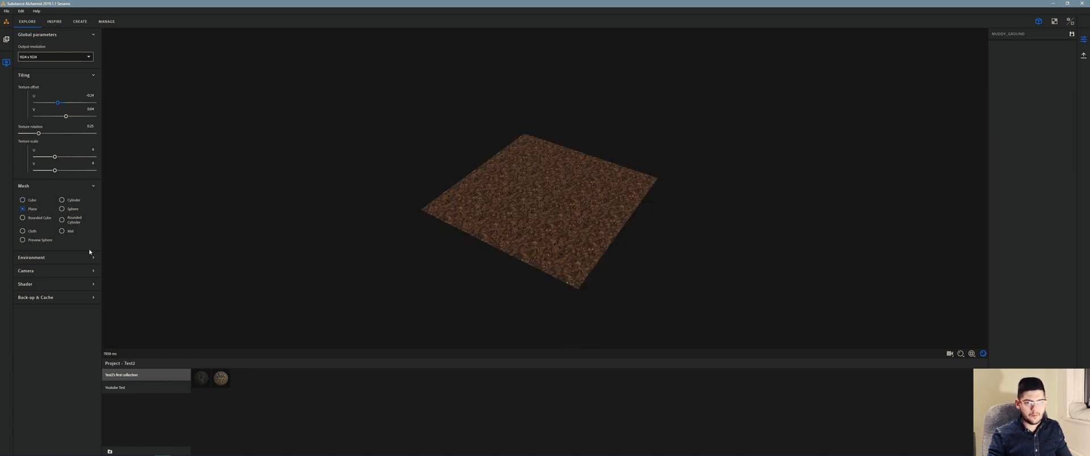
- Try the Mondarrain environment lighting on the plane and switch back to Soft One Front
{"action": "left_click", "coordinate": [69, 256]}
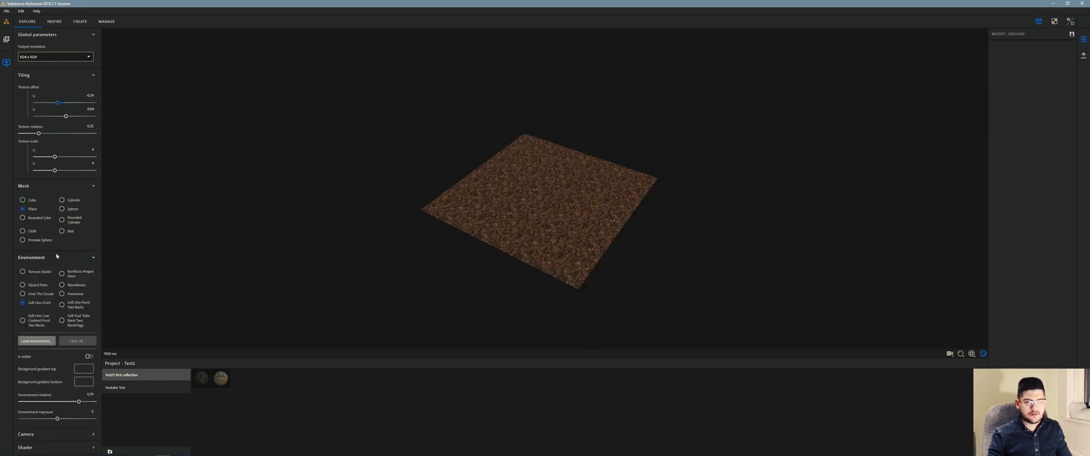
{"action": "left_click", "coordinate": [28, 302]}
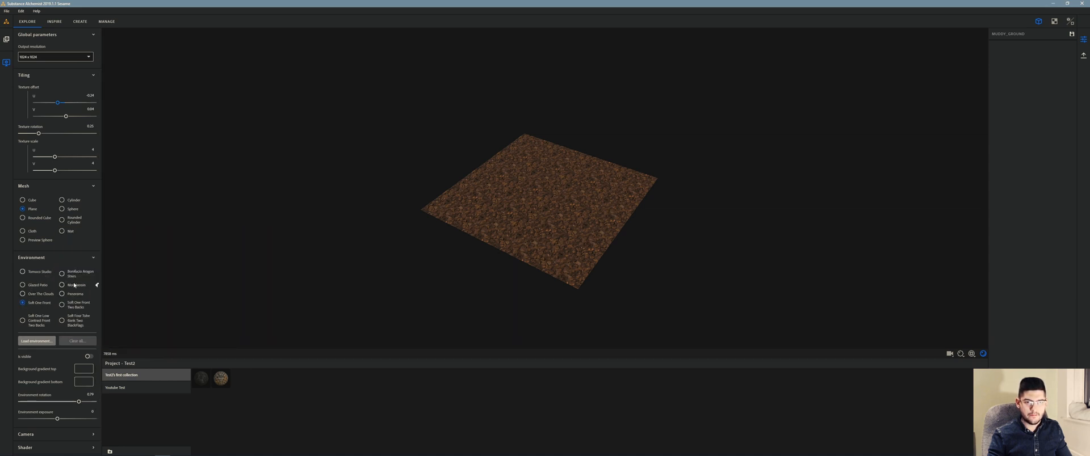
{"action": "left_click", "coordinate": [74, 285]}
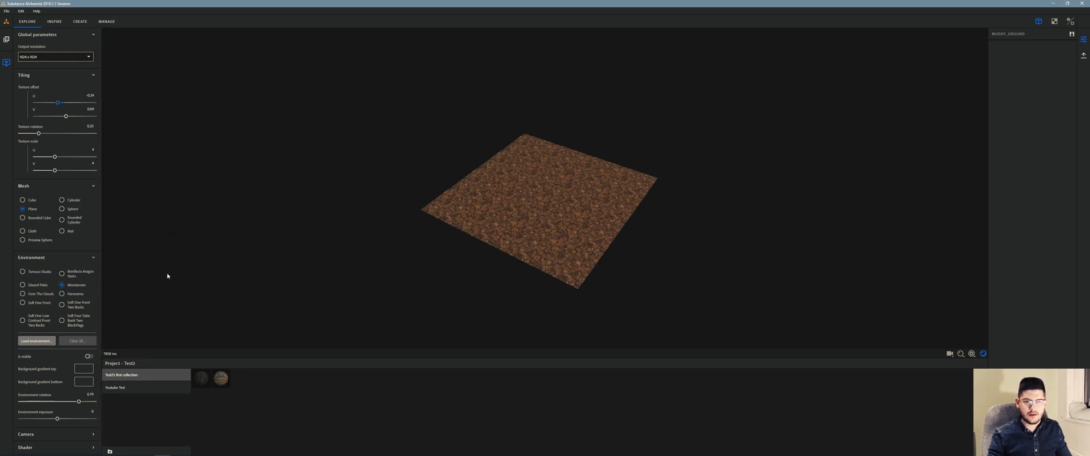
{"action": "left_click", "coordinate": [23, 302]}
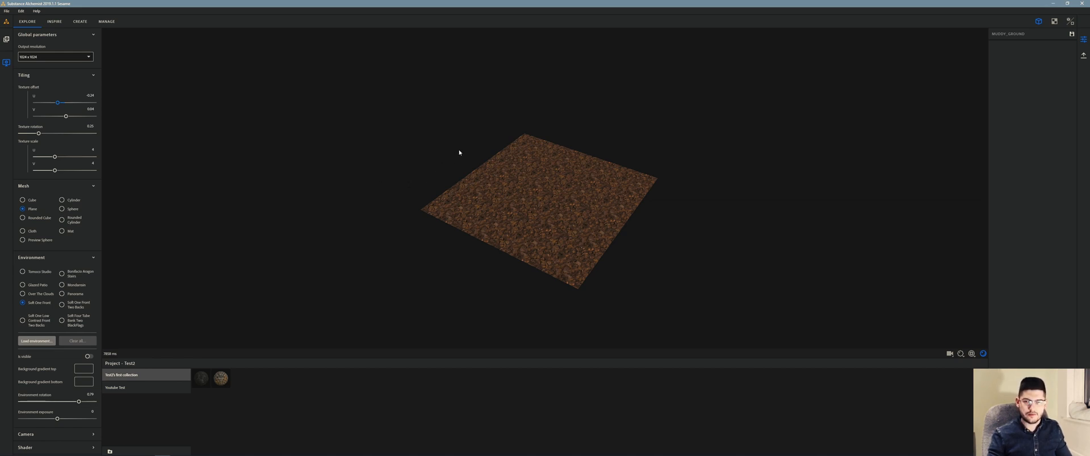
- Rotate the environment lighting around the plane to about 0.60
{"action": "left_click_drag", "start_coordinate": [459, 152], "coordinate": [414, 160]}
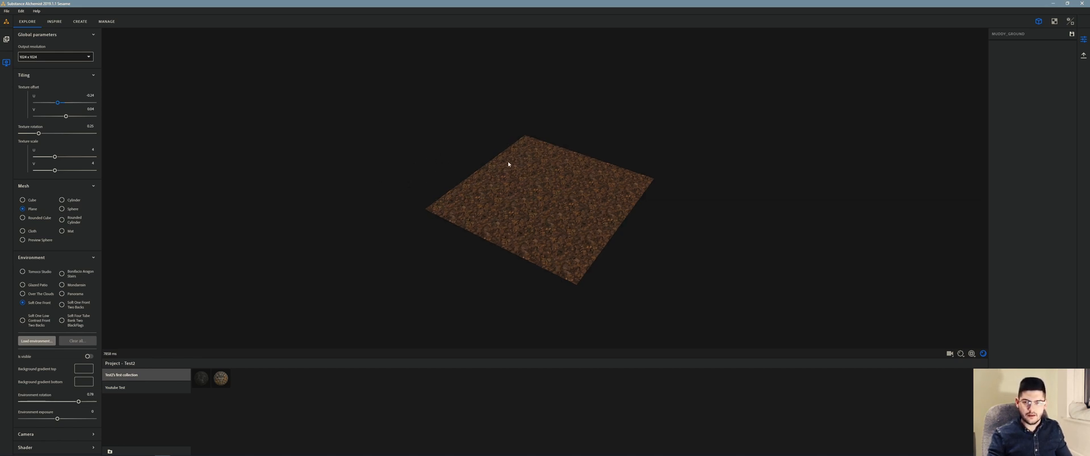
{"action": "right_click_drag", "start_coordinate": [508, 164], "coordinate": [648, 209], "text": "shift"}
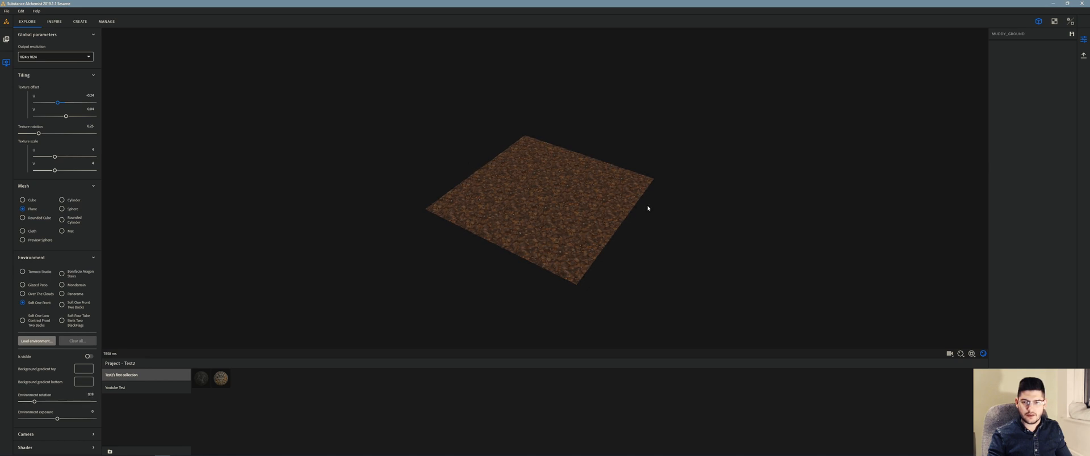
{"action": "right_click_drag", "start_coordinate": [565, 192], "coordinate": [474, 198], "text": "shift"}
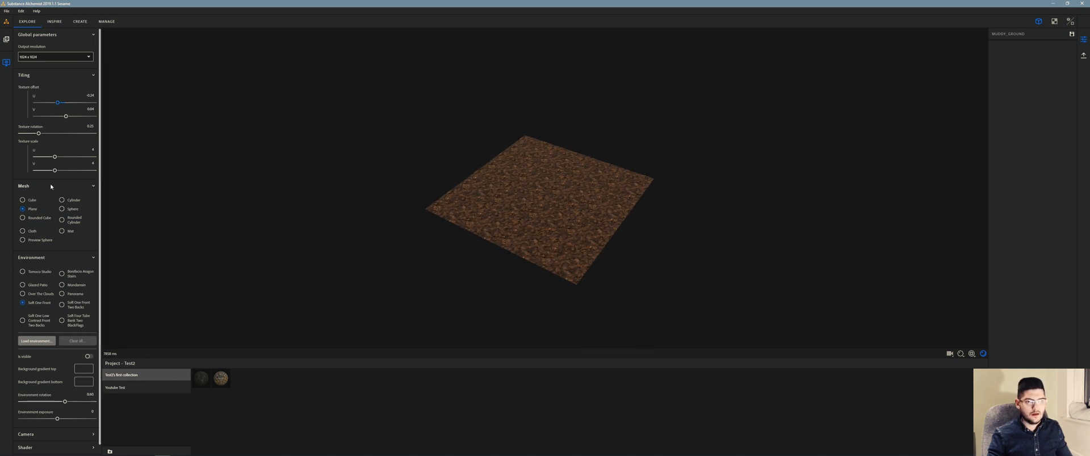
- Collapse the mesh and environment settings and check the camera's projection options
{"action": "left_click", "coordinate": [39, 201]}
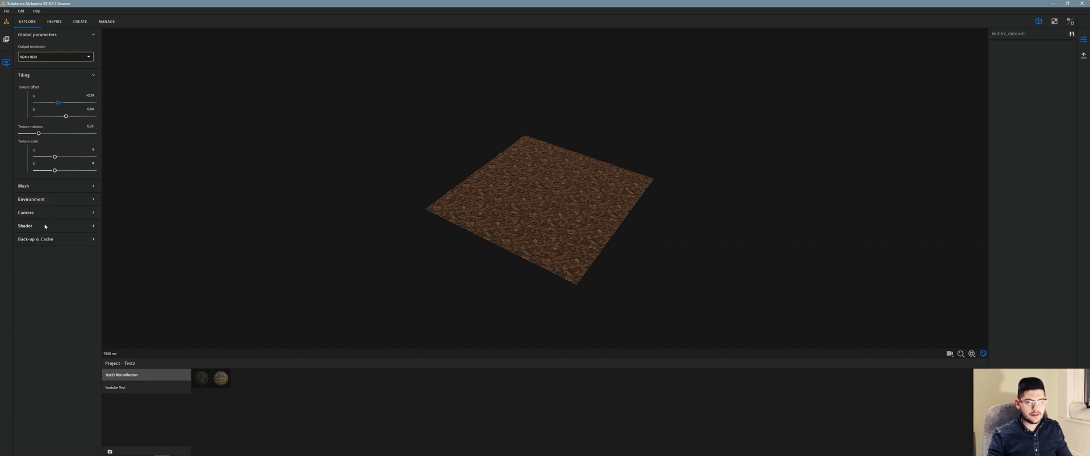
{"action": "left_click", "coordinate": [44, 214]}
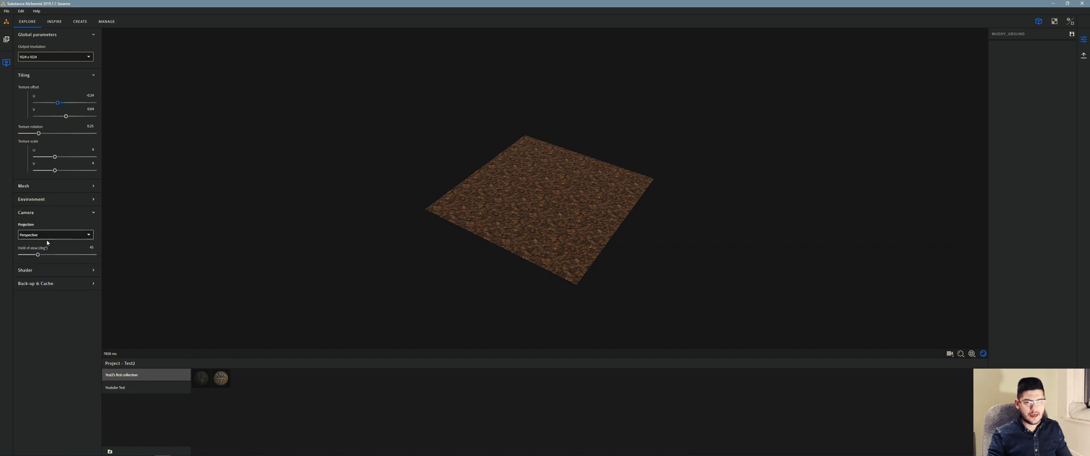
{"action": "left_click", "coordinate": [45, 236]}
{"action": "left_click", "coordinate": [79, 239]}
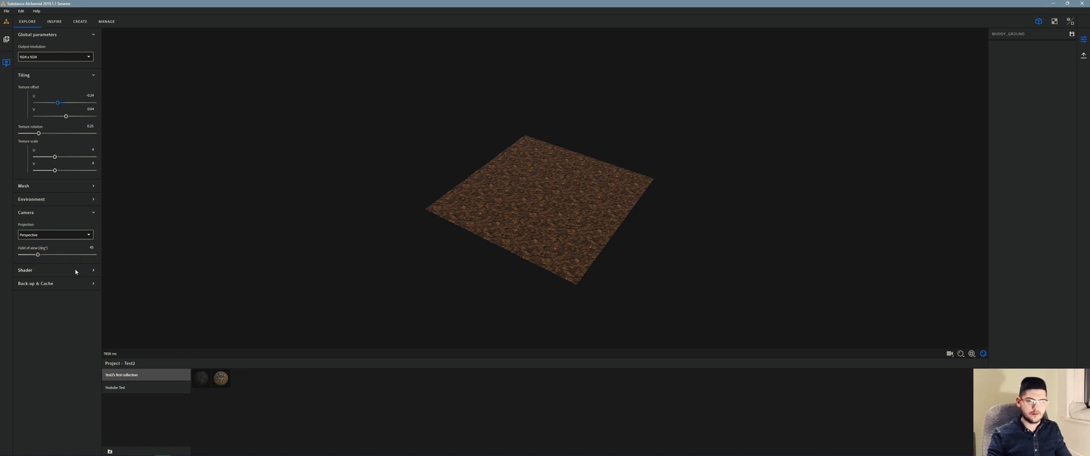
{"action": "left_click", "coordinate": [28, 211]}
- Set the shader's number of samples to 16
{"action": "left_click", "coordinate": [26, 226]}
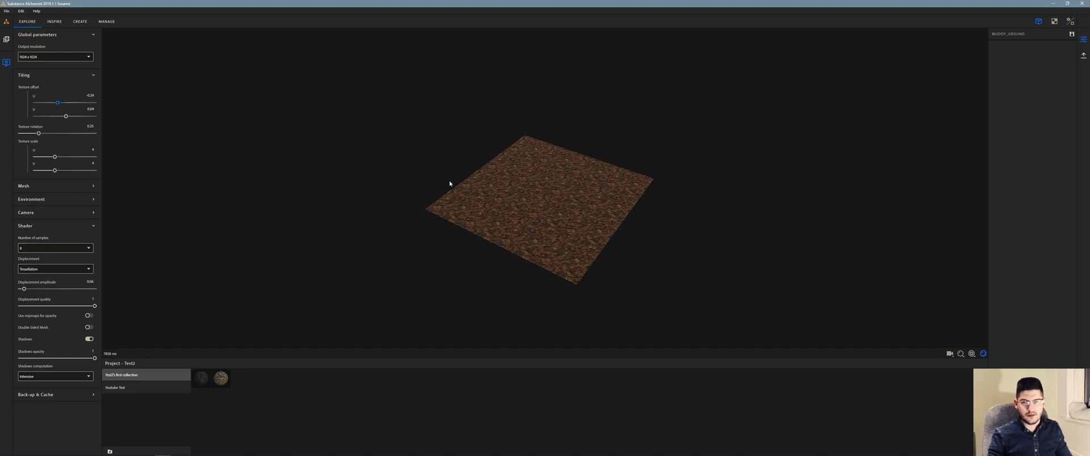
{"action": "scroll", "coordinate": [515, 205], "scroll_direction": "up", "scroll_amount": 2}
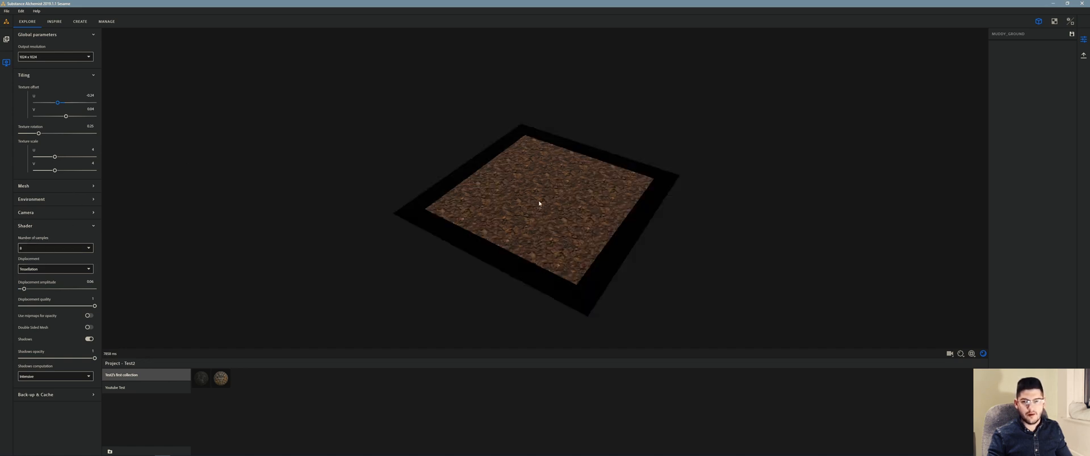
{"action": "left_click", "coordinate": [44, 247]}
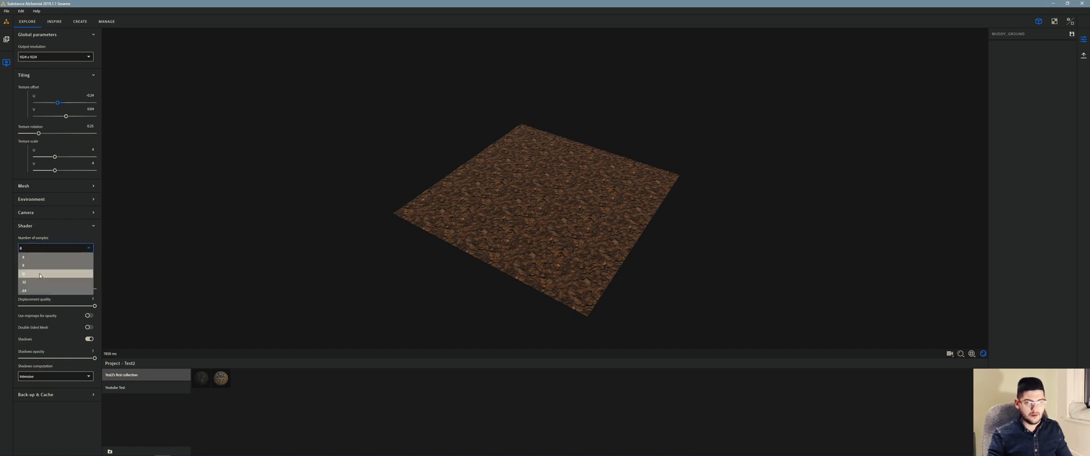
{"action": "left_click", "coordinate": [43, 274]}
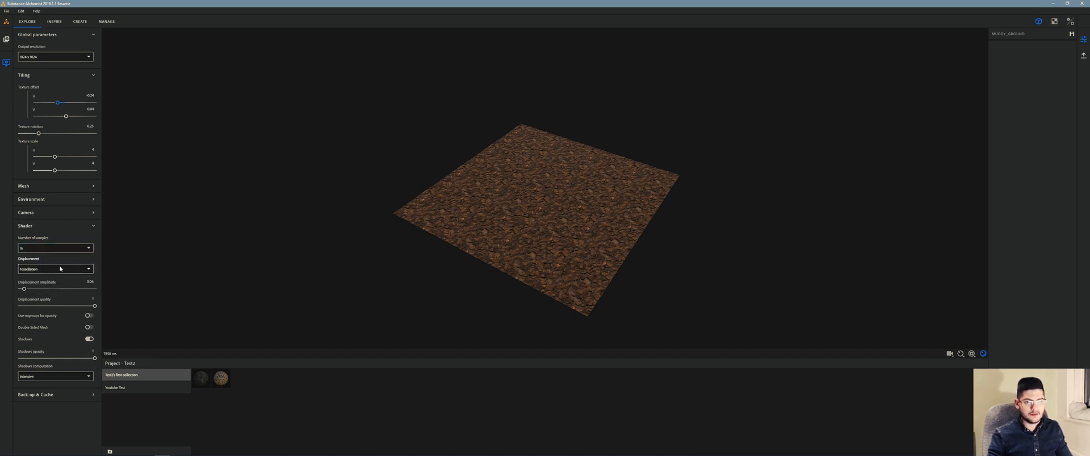
- Check the shader's displacement methods and switch its shadows off and back on
{"action": "left_click", "coordinate": [60, 269]}
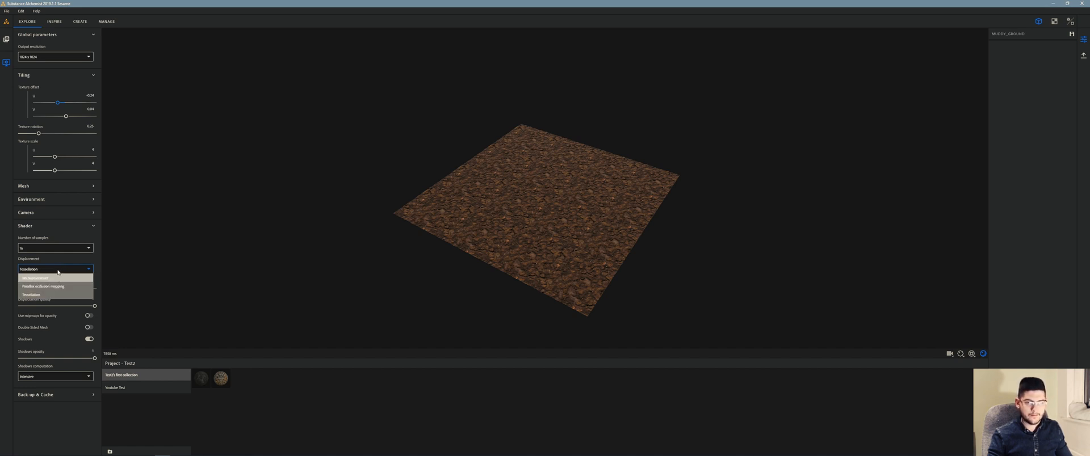
{"action": "left_click", "coordinate": [59, 269]}
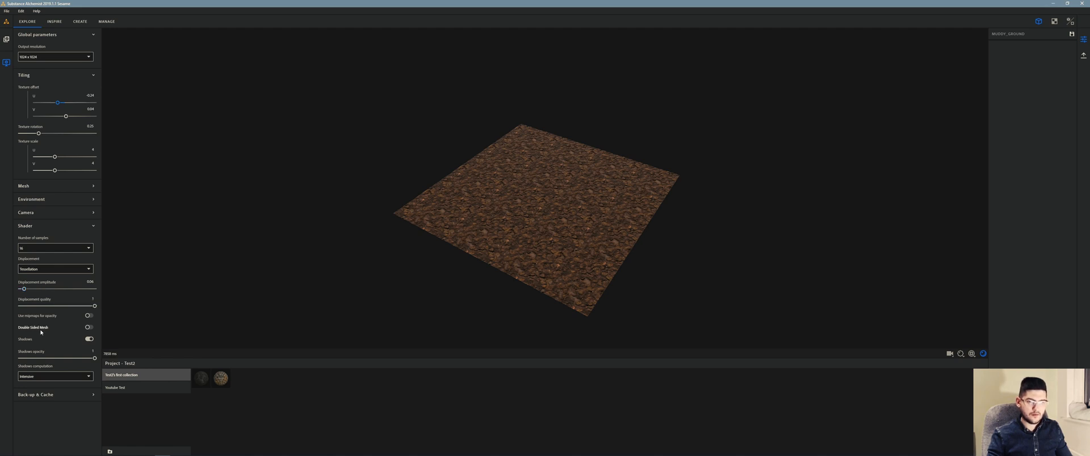
{"action": "left_click", "coordinate": [89, 339]}
{"action": "left_click", "coordinate": [90, 339]}
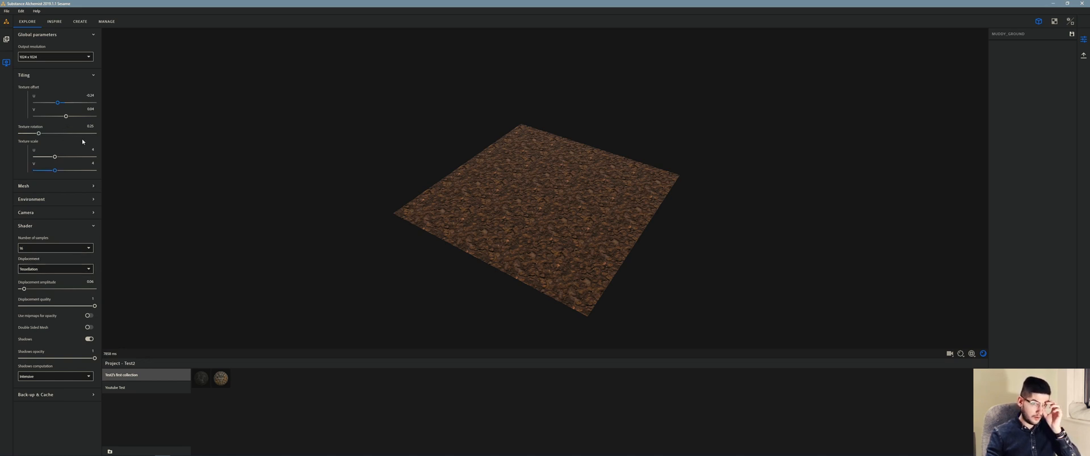
- Close the viewer settings, show the starter materials again and switch to the Create workspace
{"action": "left_click", "coordinate": [6, 63]}
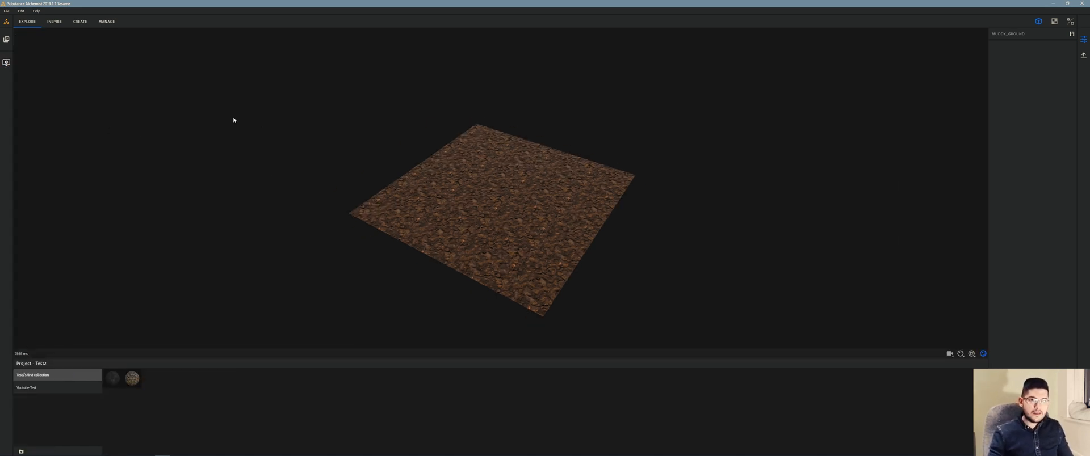
{"action": "left_click", "coordinate": [6, 39]}
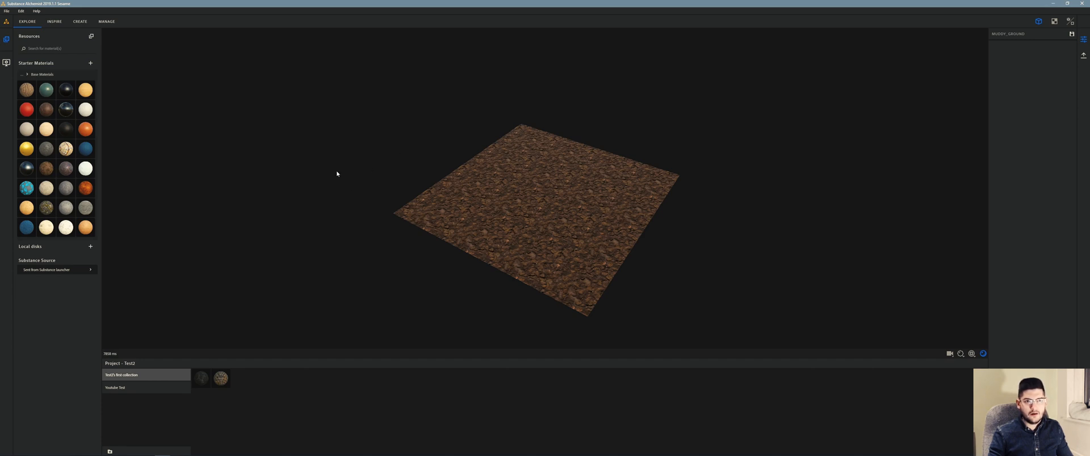
{"action": "left_click", "coordinate": [85, 22]}
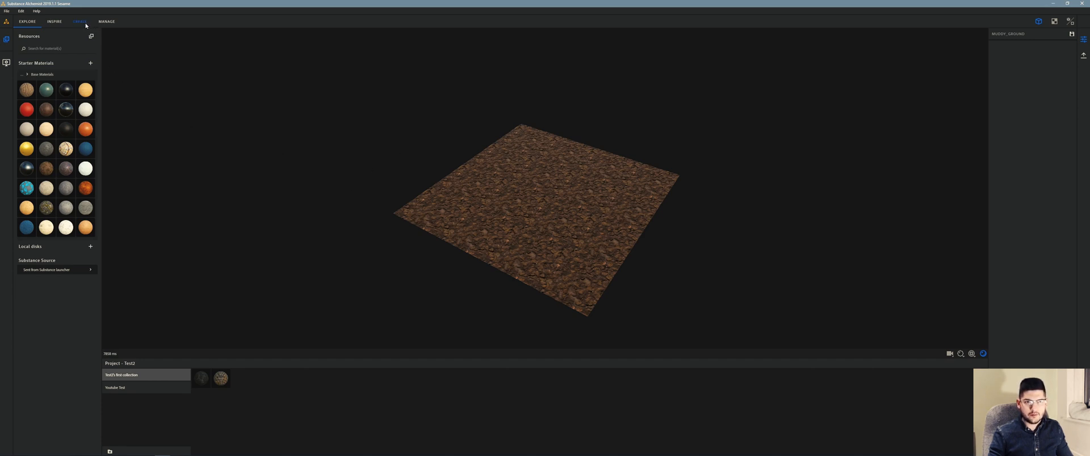
- Apply the Mud Brown starter material to the empty plane and inspect its surface up close
{"action": "mouse_move", "coordinate": [475, 164]}
{"action": "left_mouse_down"}
{"action": "mouse_move", "coordinate": [486, 150]}
{"action": "mouse_move", "coordinate": [454, 151]}
{"action": "mouse_move", "coordinate": [443, 165]}
{"action": "mouse_move", "coordinate": [462, 167]}
{"action": "left_mouse_up"}
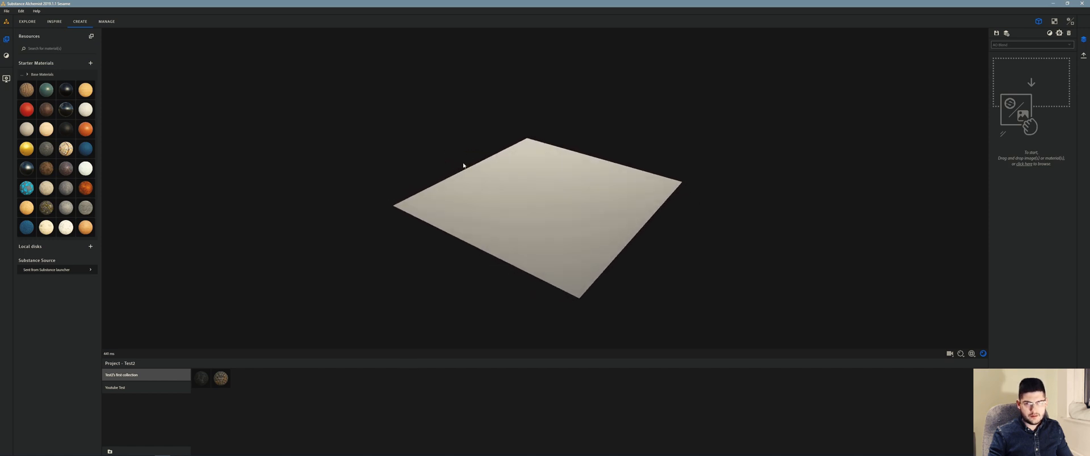
{"action": "scroll", "coordinate": [576, 218], "scroll_direction": "up", "scroll_amount": 3}
{"action": "left_click_drag", "start_coordinate": [576, 219], "coordinate": [600, 207]}
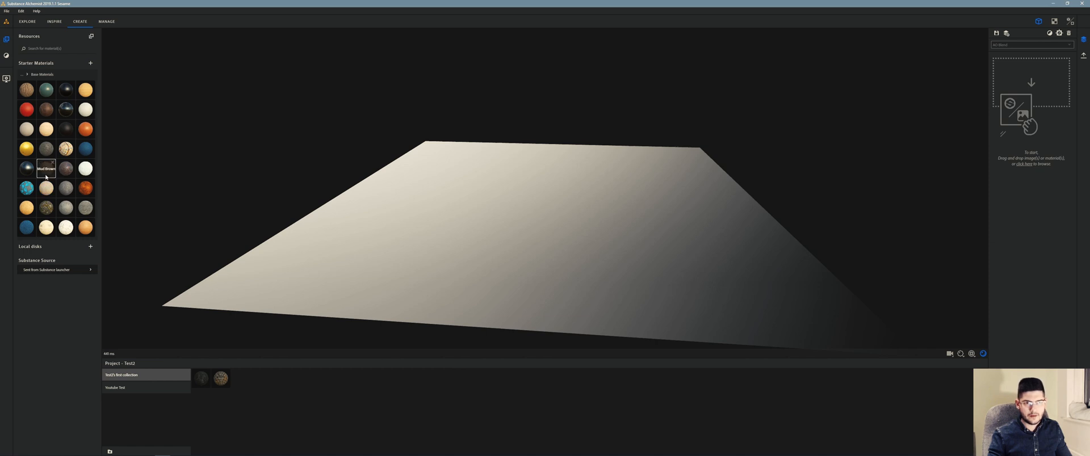
{"action": "left_click_drag", "start_coordinate": [47, 172], "coordinate": [462, 201]}
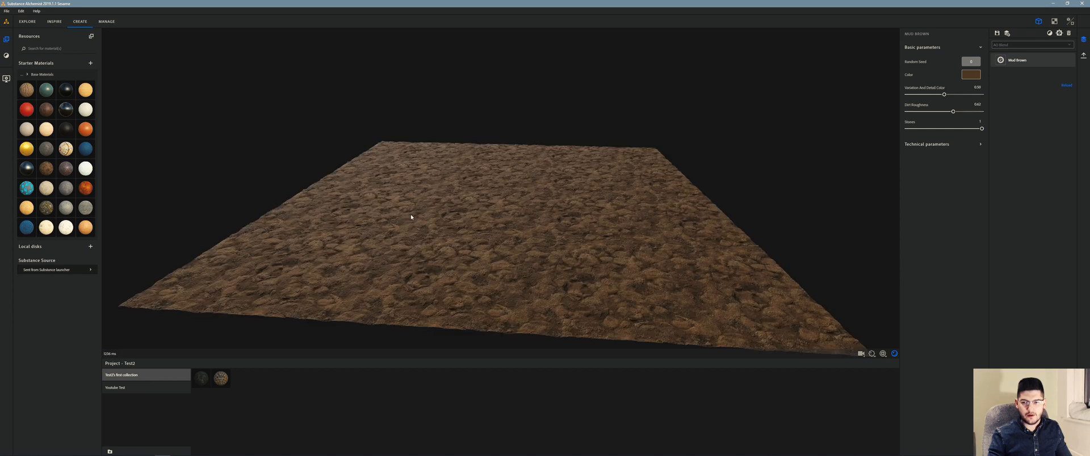
{"action": "scroll", "coordinate": [496, 256], "scroll_direction": "down", "scroll_amount": 2}
{"action": "scroll", "coordinate": [496, 256], "scroll_direction": "up", "scroll_amount": 5}
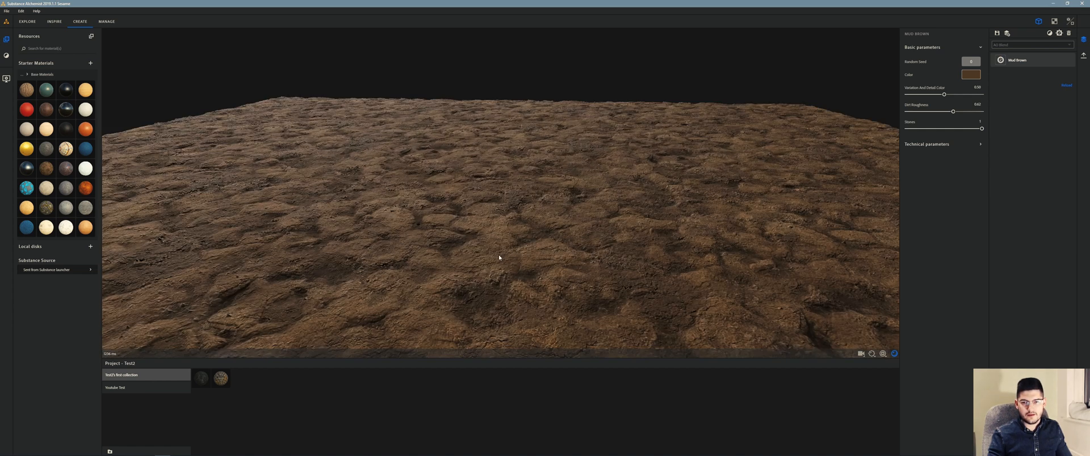
{"action": "left_click_drag", "start_coordinate": [499, 254], "coordinate": [626, 251]}
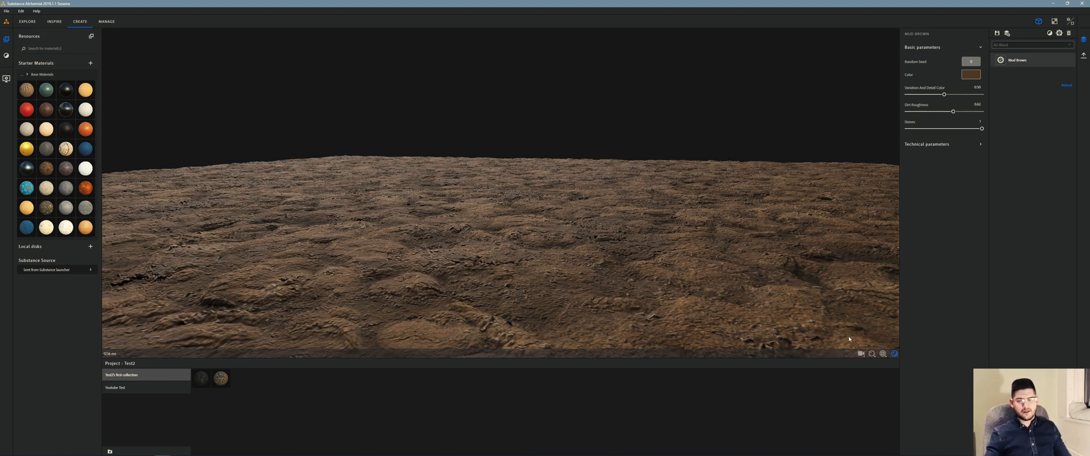
- Revisit the full viewer settings, return to the resources and check the viewport's camera field of view control
{"action": "left_click", "coordinate": [6, 79]}
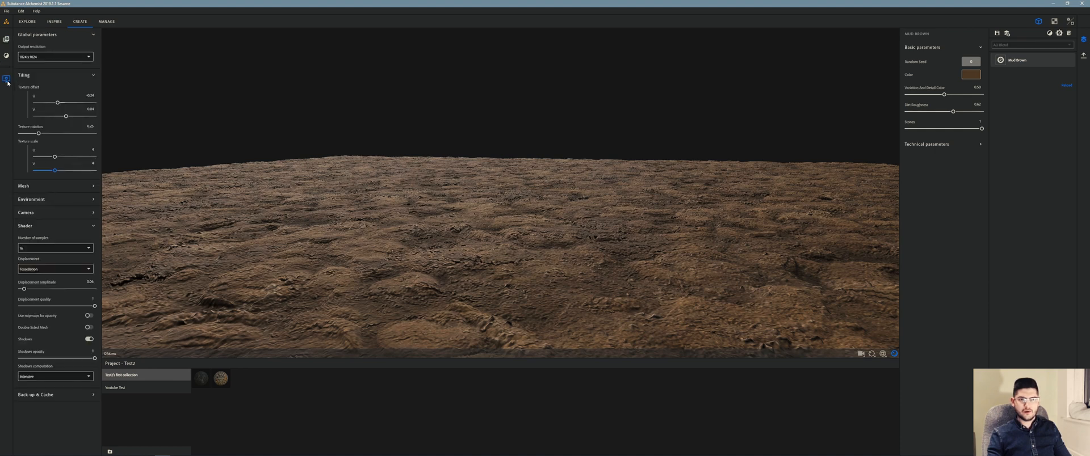
{"action": "left_click", "coordinate": [6, 39]}
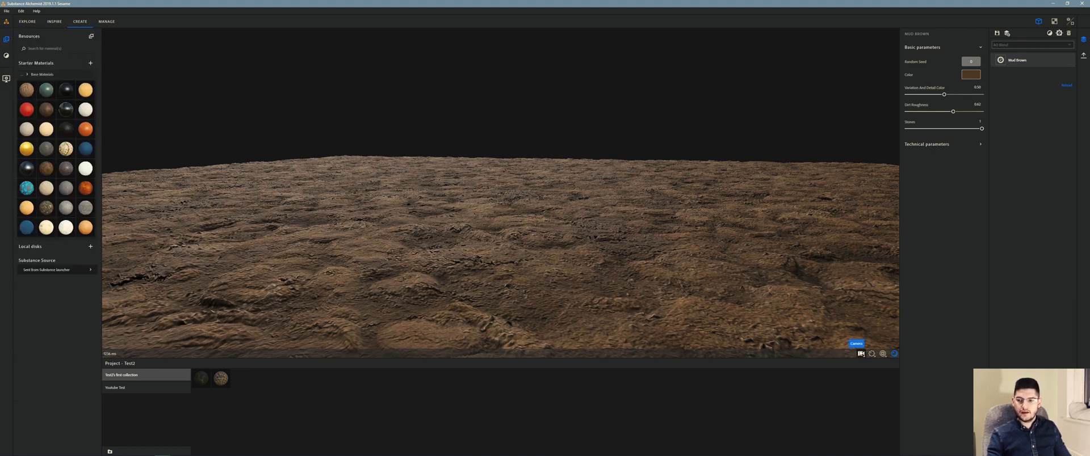
{"action": "left_click", "coordinate": [861, 354]}
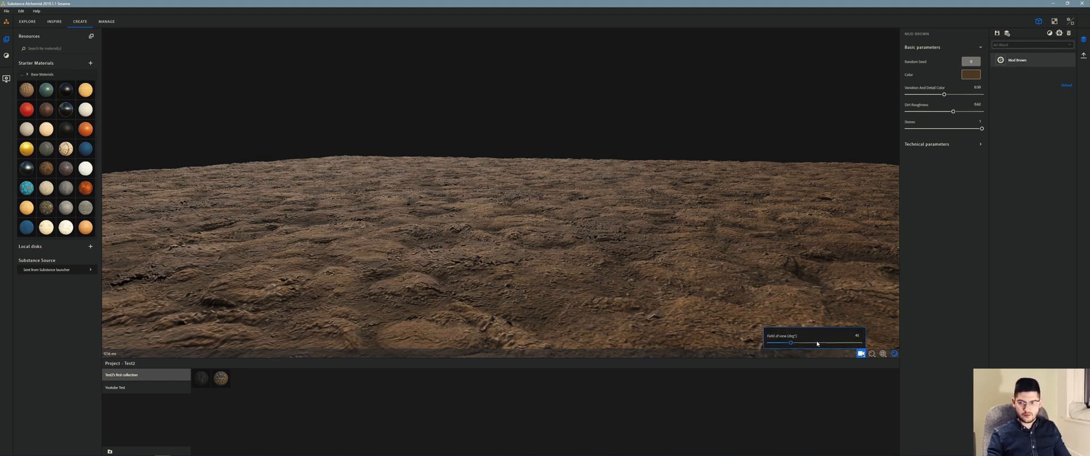
- Increase the displacement amplitude slightly to make the mud's relief stronger
{"action": "left_click", "coordinate": [874, 355]}
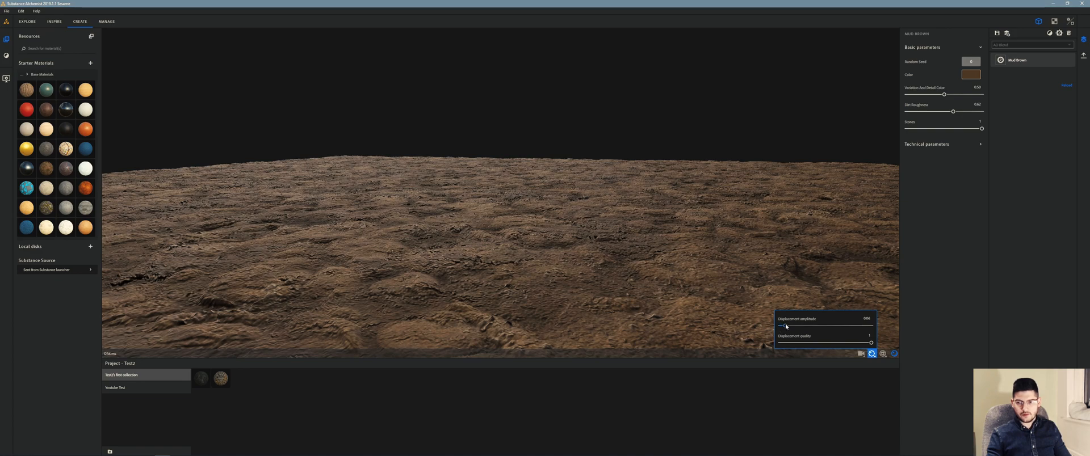
{"action": "mouse_move", "coordinate": [786, 327]}
{"action": "left_mouse_down"}
{"action": "mouse_move", "coordinate": [832, 337]}
{"action": "mouse_move", "coordinate": [795, 328]}
{"action": "left_mouse_up"}
{"action": "left_click_drag", "start_coordinate": [735, 307], "coordinate": [738, 313]}
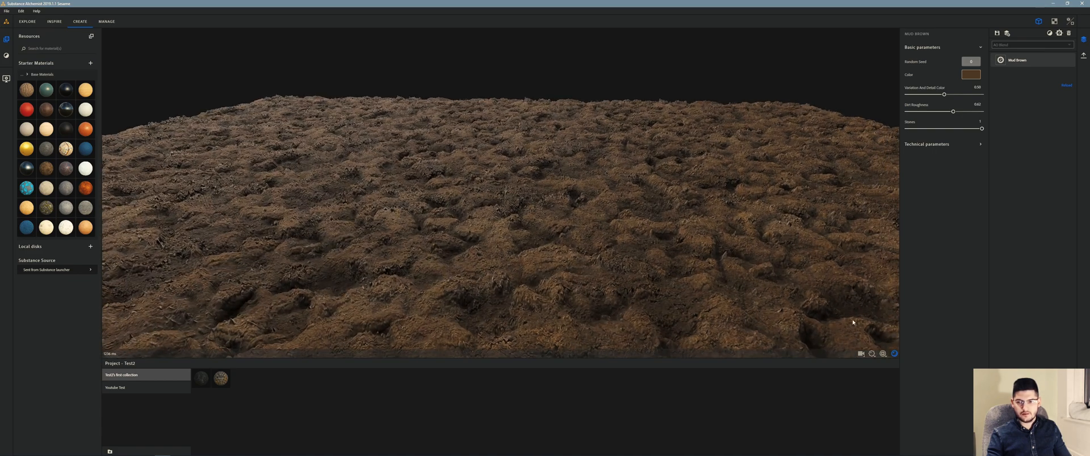
- Switch the viewport shadows off and back on, and try displacement quality 0 before restoring it to 1
{"action": "left_click", "coordinate": [894, 354]}
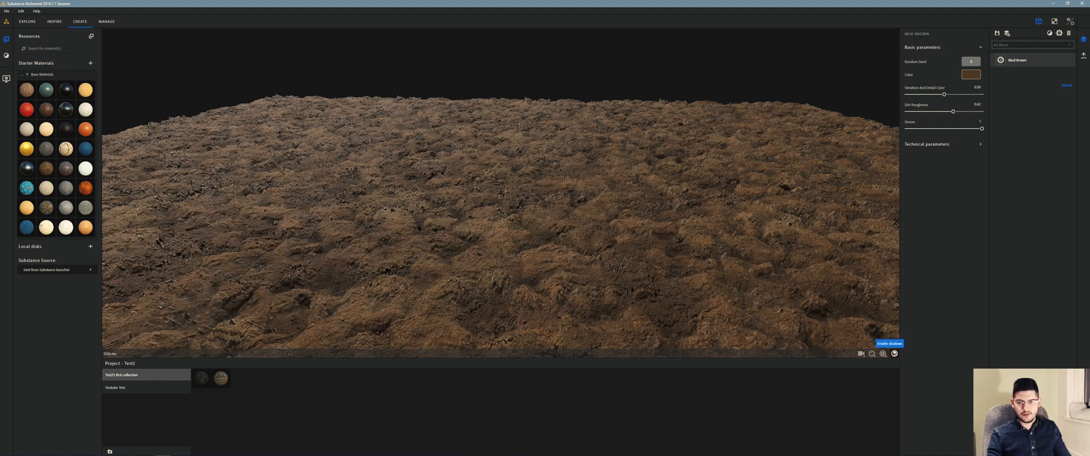
{"action": "left_click", "coordinate": [894, 353]}
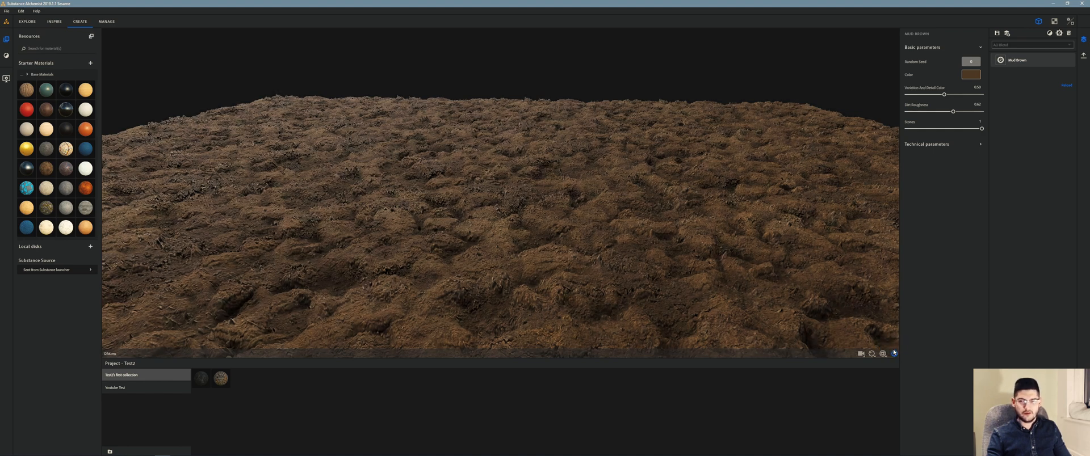
{"action": "left_click", "coordinate": [871, 349]}
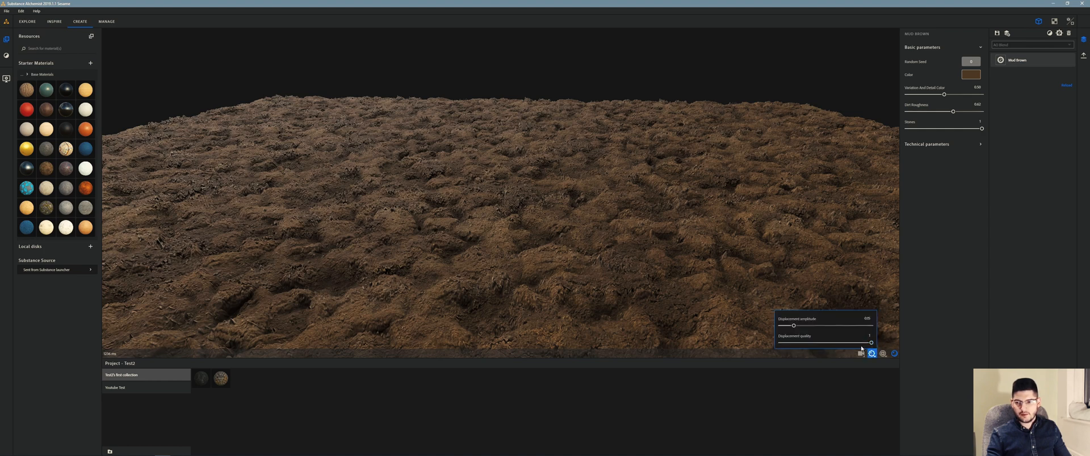
{"action": "left_click_drag", "start_coordinate": [870, 343], "coordinate": [755, 346]}
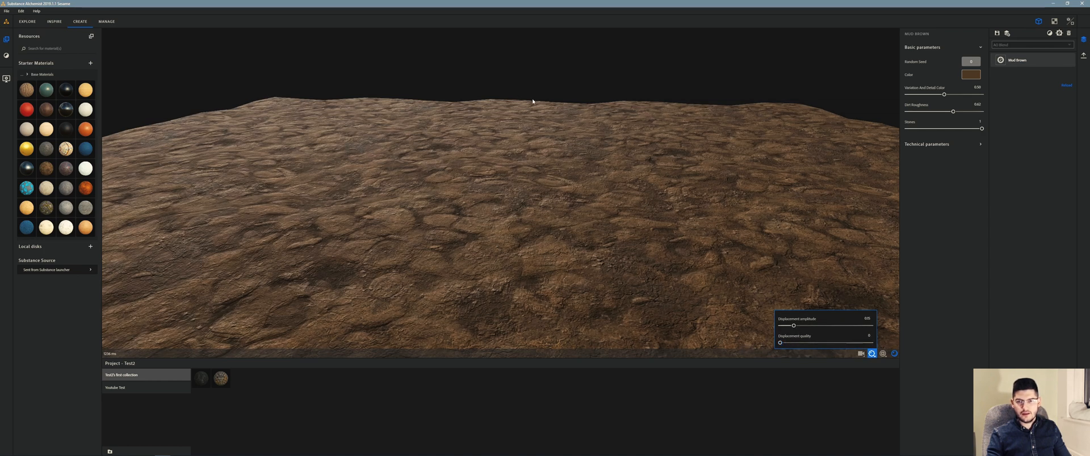
{"action": "left_click_drag", "start_coordinate": [793, 326], "coordinate": [872, 345]}
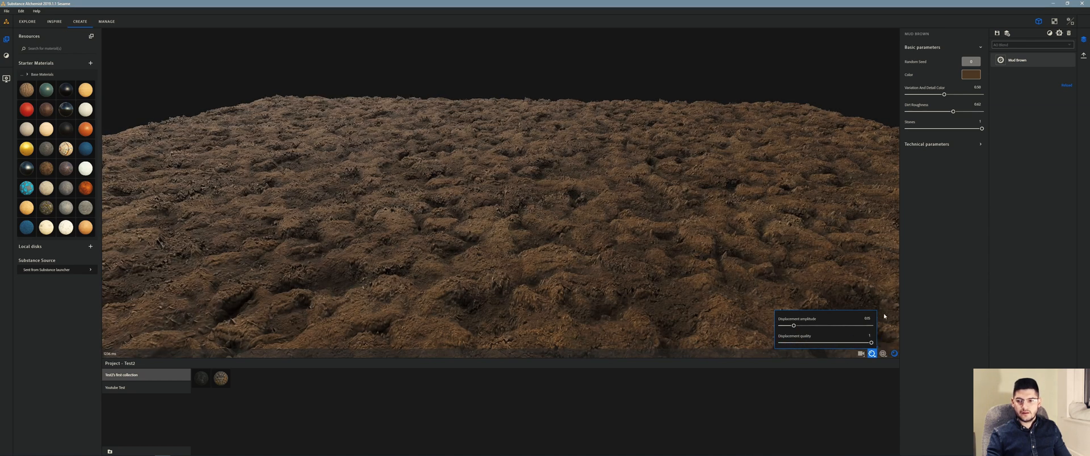
{"action": "mouse_move", "coordinate": [882, 354]}
{"action": "left_click_drag", "start_coordinate": [820, 325], "coordinate": [821, 343]}
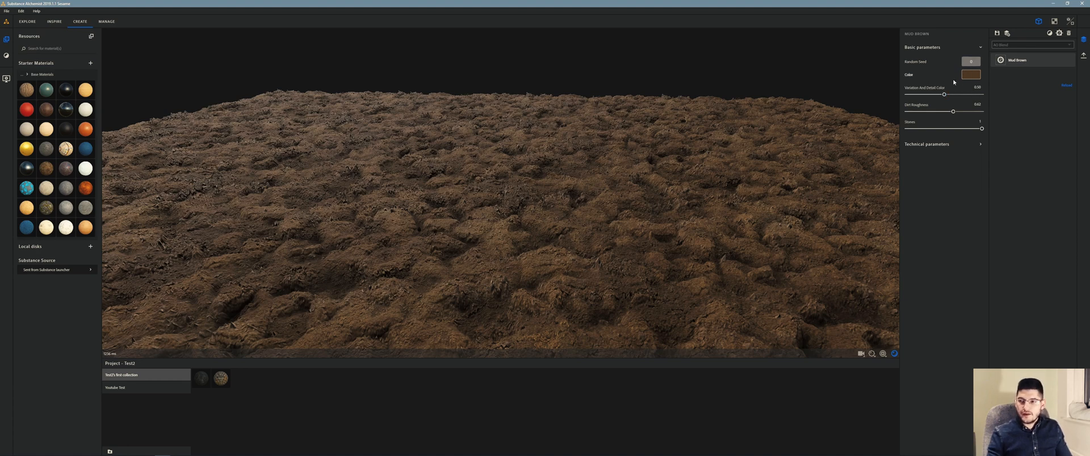
- Preview a dark green colour on the Mud Brown material and discard it
{"action": "left_click", "coordinate": [971, 75]}
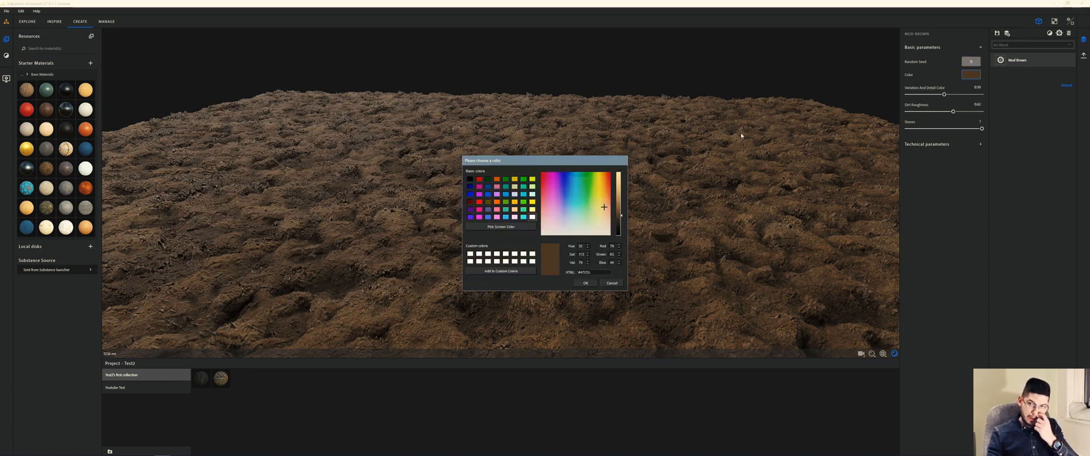
{"action": "left_click", "coordinate": [593, 183]}
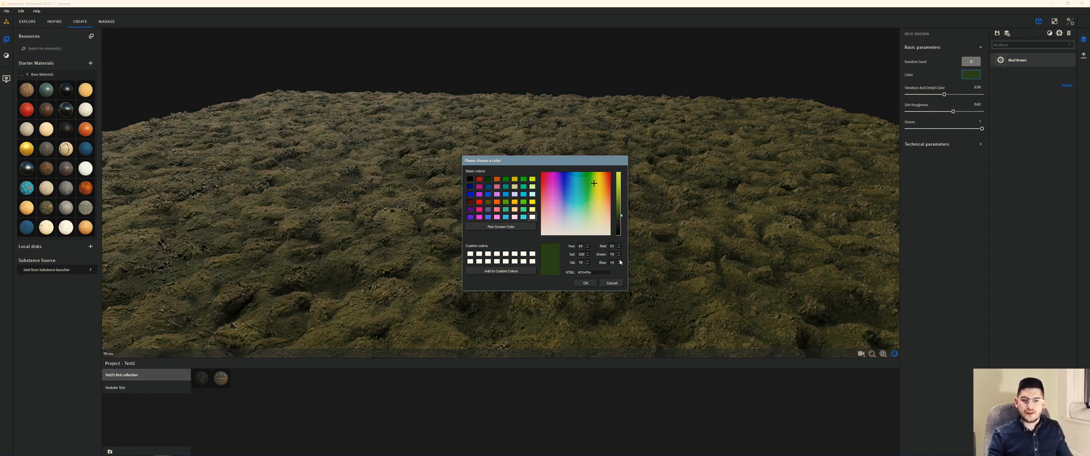
{"action": "left_click", "coordinate": [611, 283]}
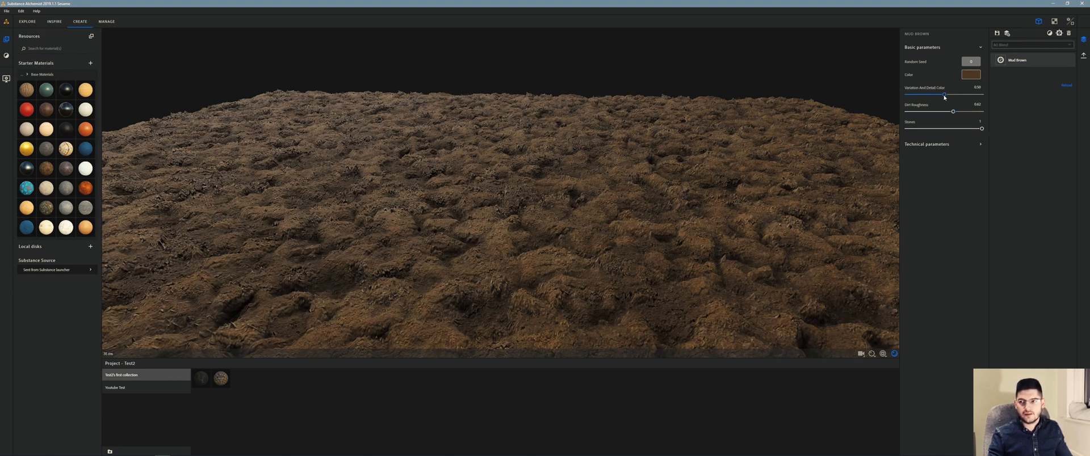
- Set the mud's Variation And Detail Color to 0 and inspect the surface from several angles
{"action": "left_click_drag", "start_coordinate": [944, 97], "coordinate": [898, 102]}
{"action": "scroll", "coordinate": [724, 140], "scroll_direction": "up", "scroll_amount": 5}
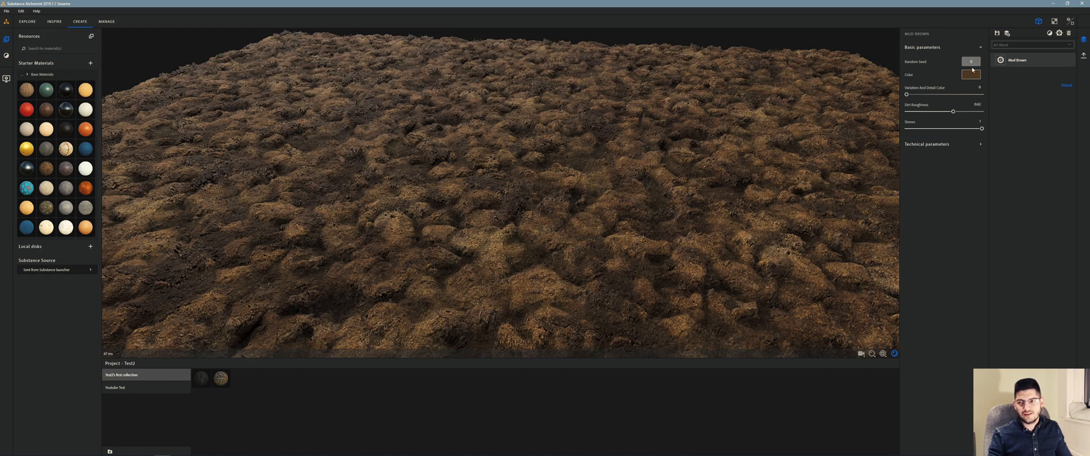
{"action": "left_click_drag", "start_coordinate": [652, 154], "coordinate": [635, 145]}
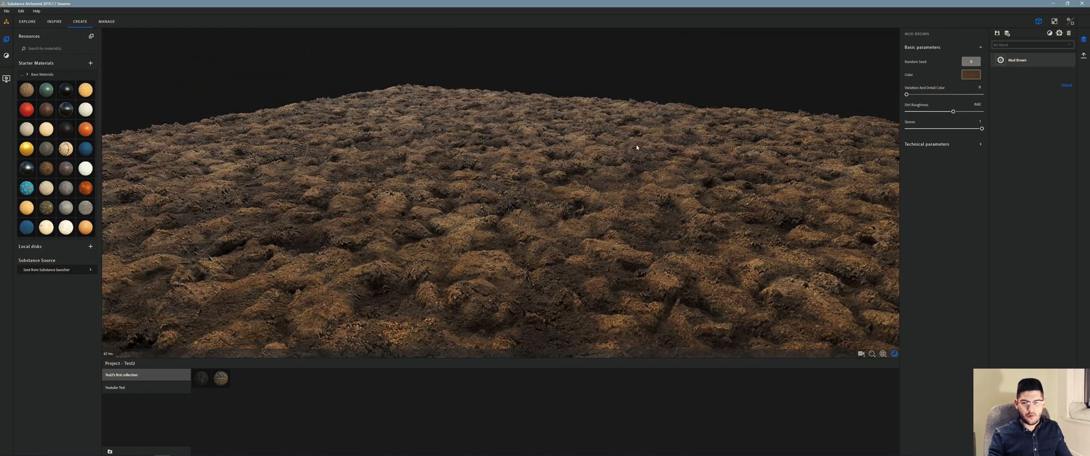
{"action": "left_click_drag", "start_coordinate": [428, 138], "coordinate": [734, 118]}
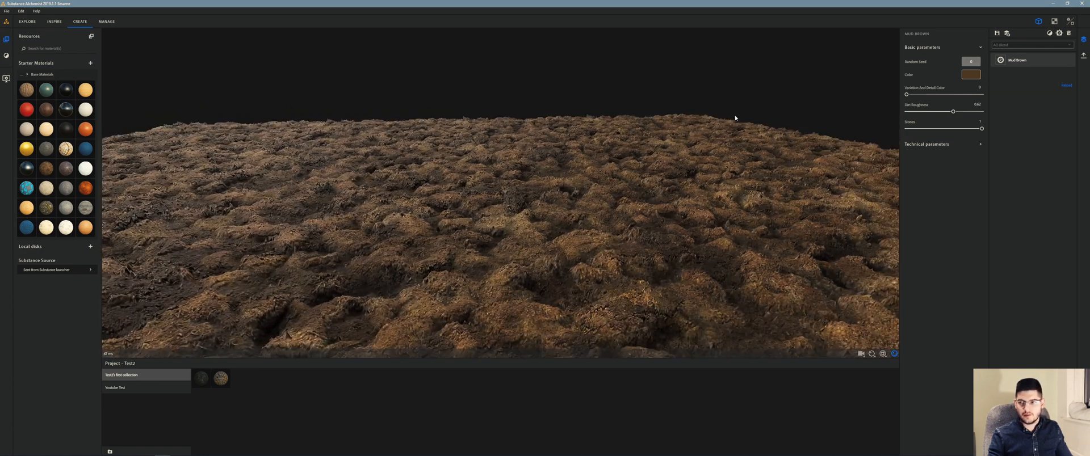
- Recolour the mud dark blue and try Variation And Detail Color at about 0.5 before returning it to 0
{"action": "left_click", "coordinate": [971, 74]}
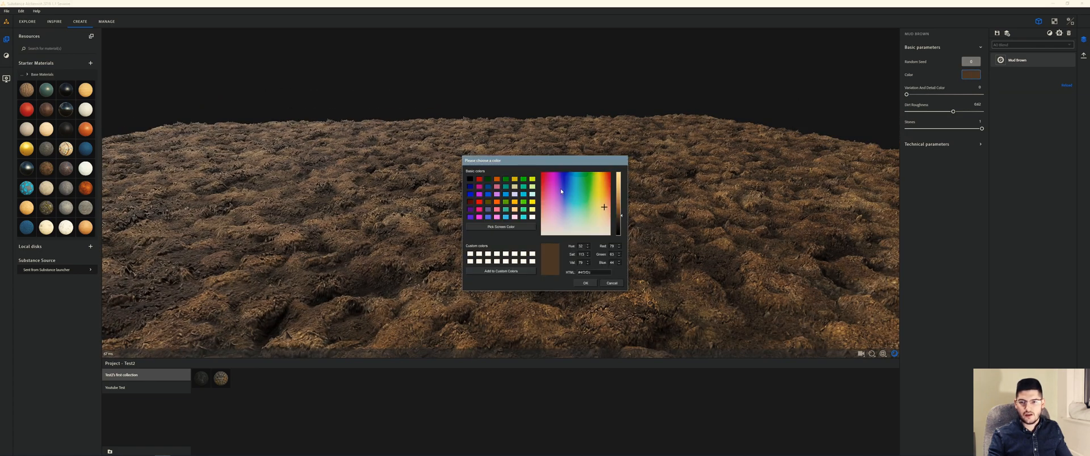
{"action": "left_click", "coordinate": [568, 188]}
{"action": "left_click", "coordinate": [585, 283]}
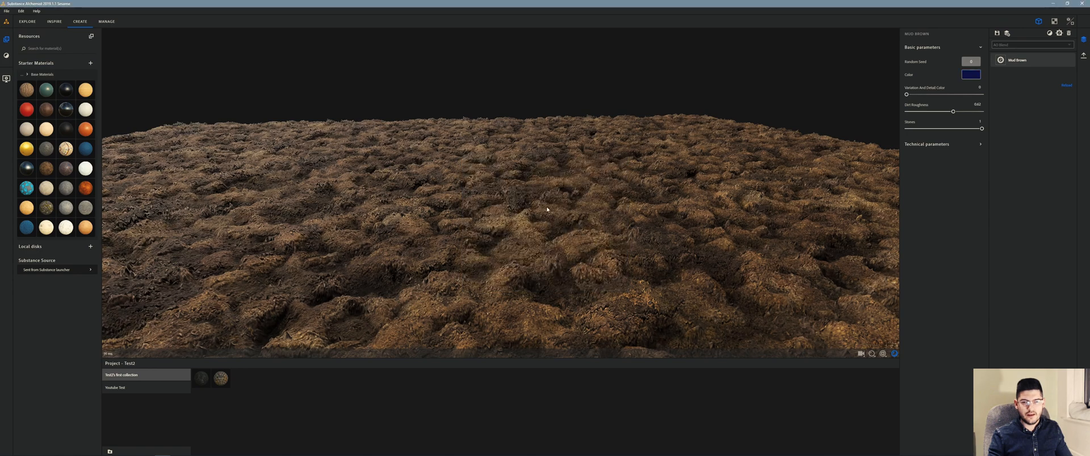
{"action": "left_click_drag", "start_coordinate": [592, 197], "coordinate": [570, 210]}
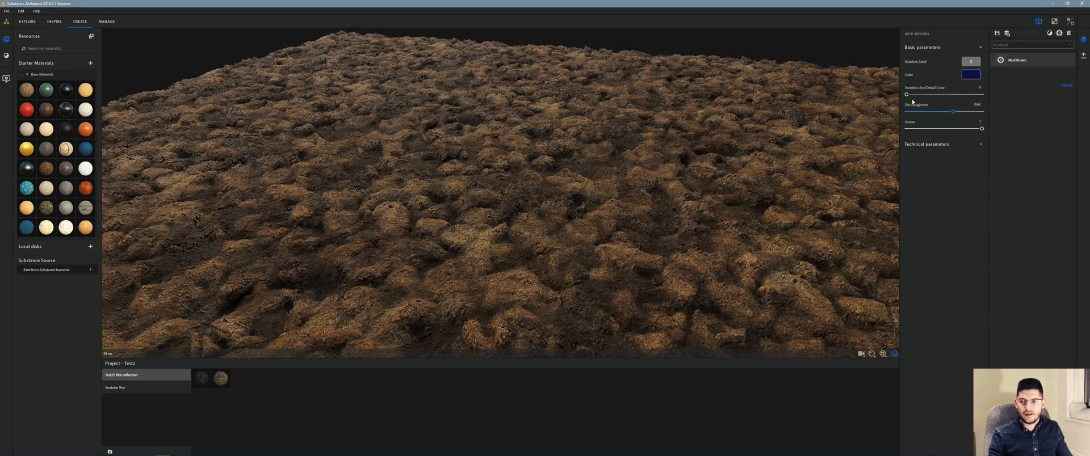
{"action": "left_click_drag", "start_coordinate": [907, 94], "coordinate": [946, 94]}
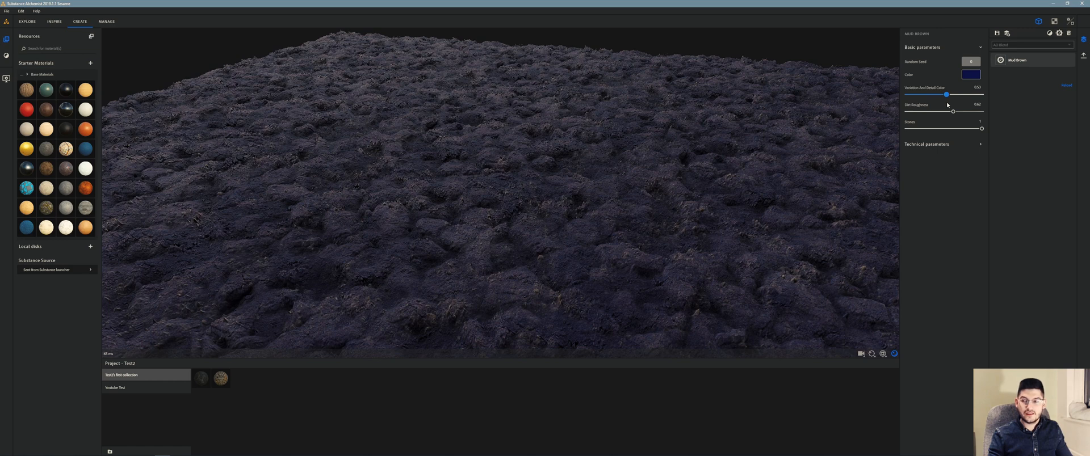
{"action": "left_click_drag", "start_coordinate": [947, 105], "coordinate": [903, 105]}
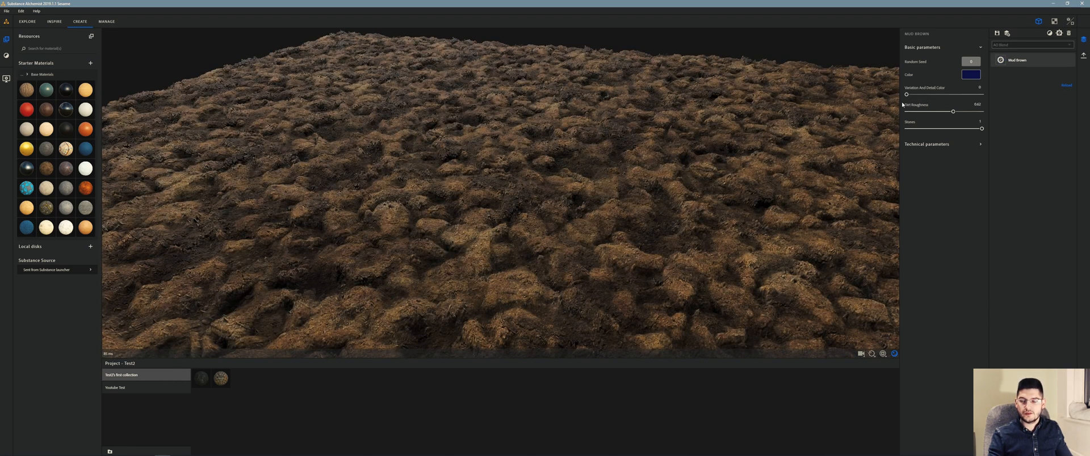
- Recolour the Mud Brown material from dark blue to a dark reddish brown
{"action": "left_click", "coordinate": [969, 75]}
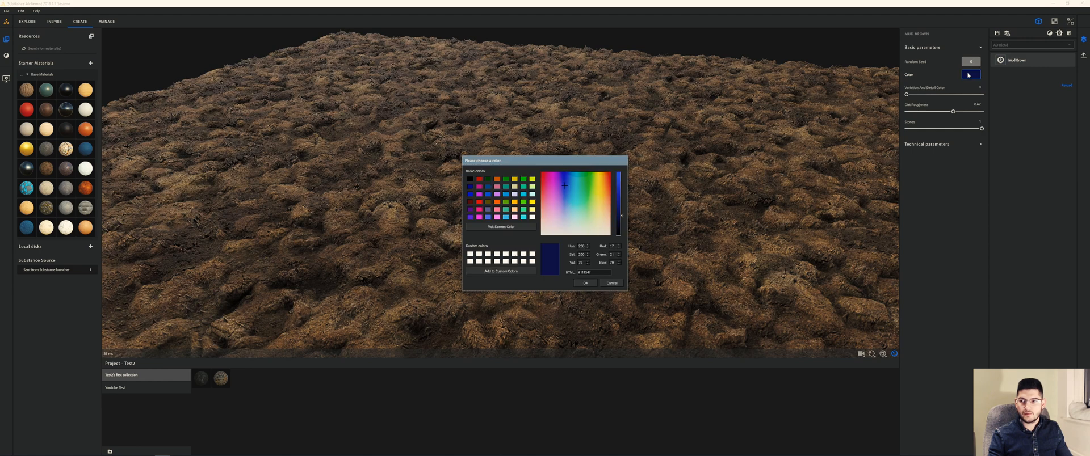
{"action": "left_click", "coordinate": [604, 198]}
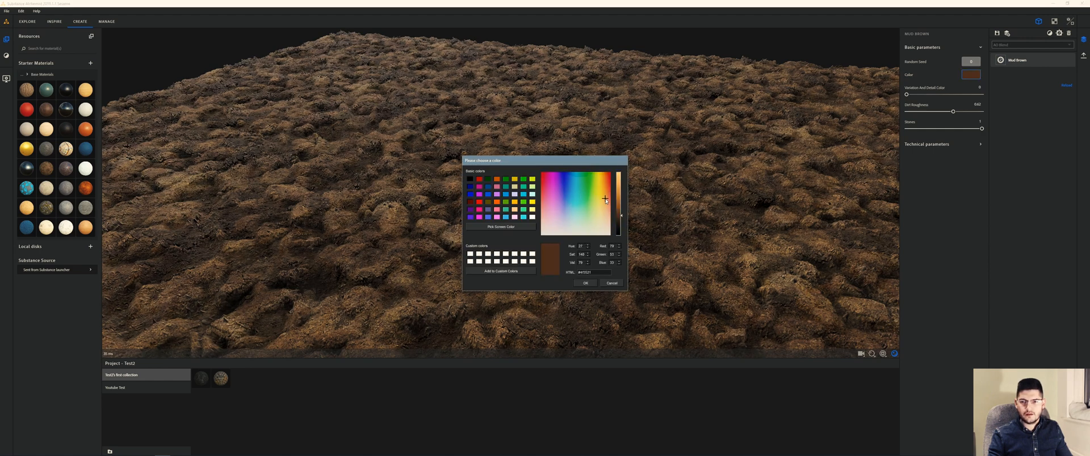
{"action": "left_click", "coordinate": [585, 283]}
- Set the mud's Variation And Detail Color to about 0.24 and its Dirt Roughness to about 0.73
{"action": "left_click_drag", "start_coordinate": [906, 94], "coordinate": [924, 95]}
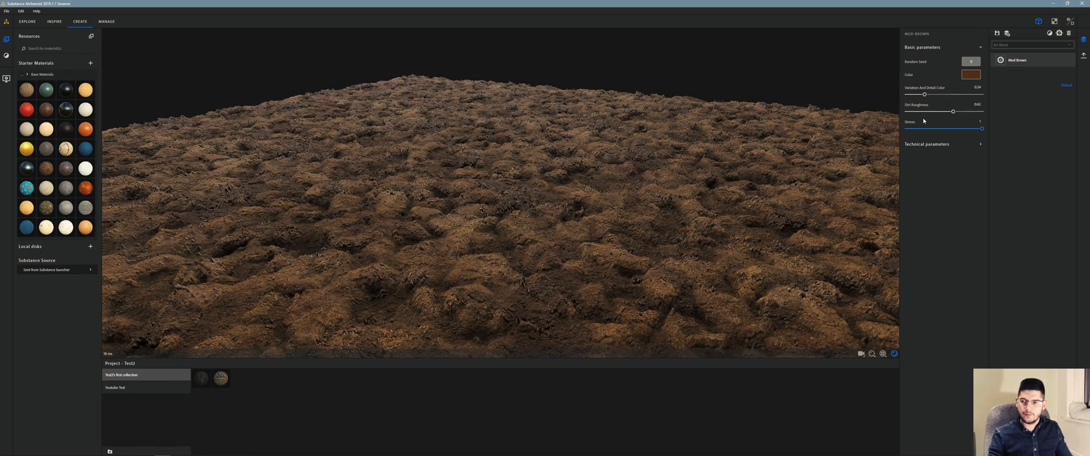
{"action": "left_click_drag", "start_coordinate": [953, 112], "coordinate": [994, 136]}
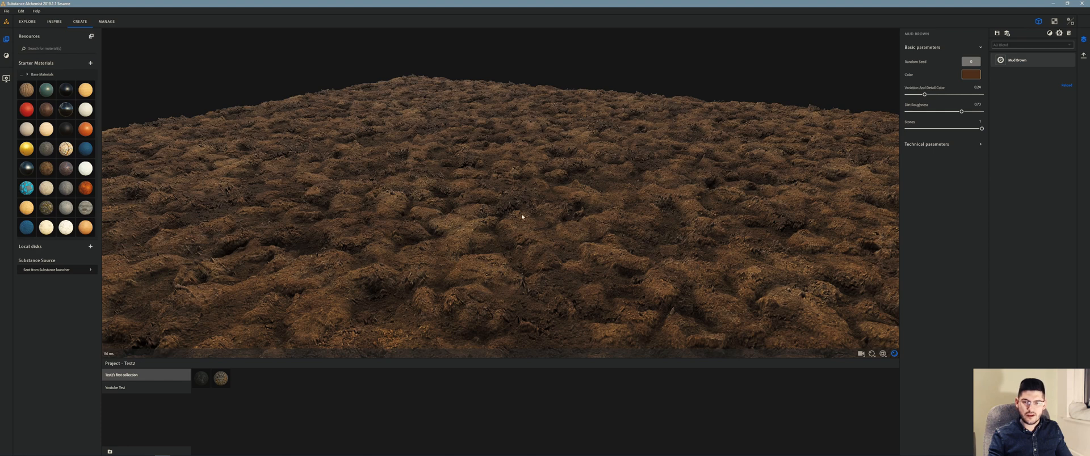
{"action": "left_click_drag", "start_coordinate": [522, 215], "coordinate": [522, 214]}
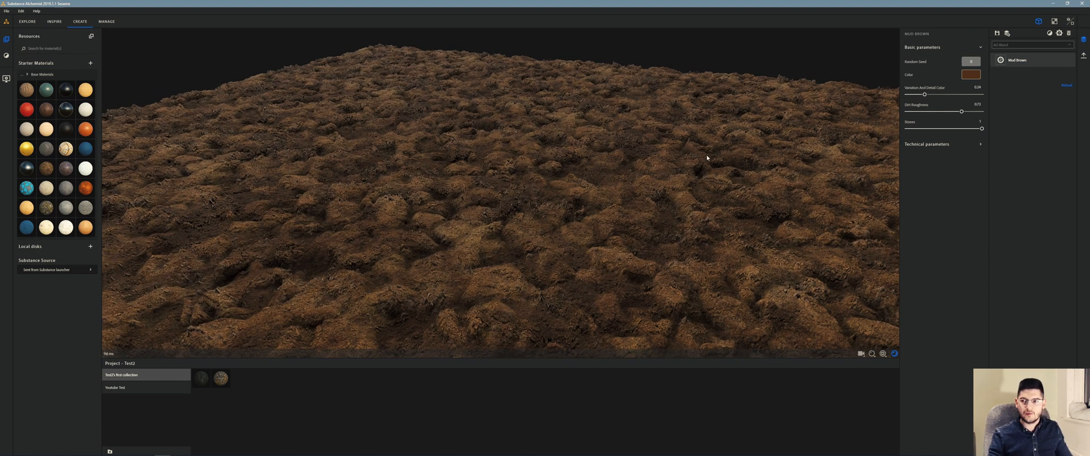
- Expand the mud's technical parameters and compare high and low Normal Intensity, settling on about 0.76
{"action": "left_click", "coordinate": [927, 145]}
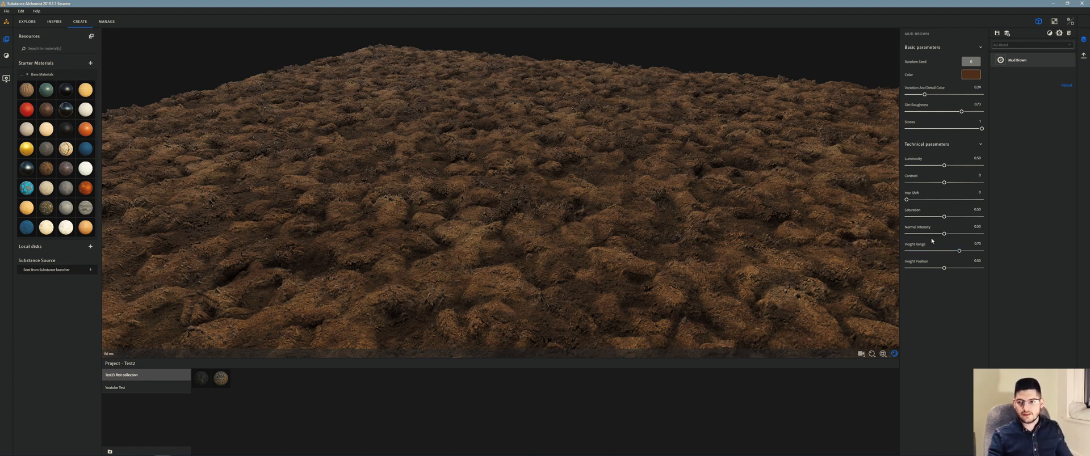
{"action": "left_click_drag", "start_coordinate": [948, 236], "coordinate": [985, 238]}
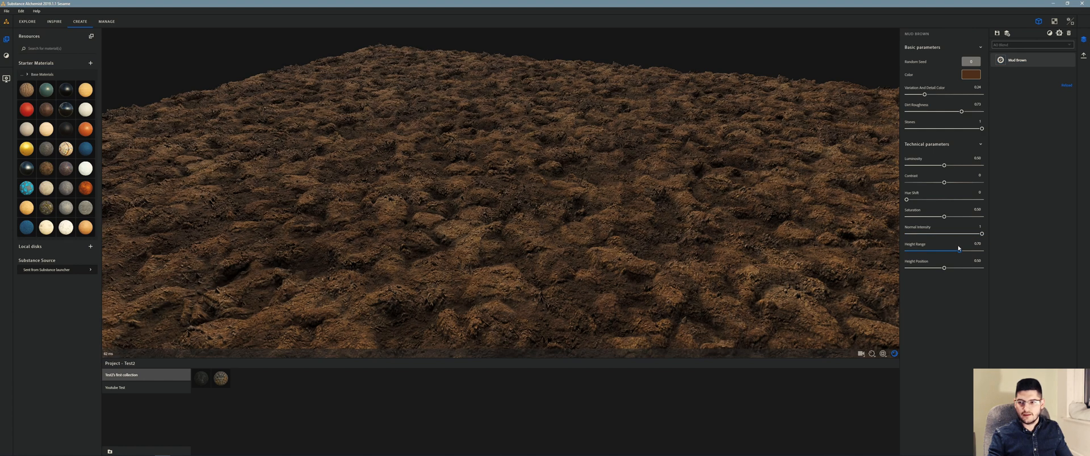
{"action": "left_click_drag", "start_coordinate": [746, 236], "coordinate": [744, 228]}
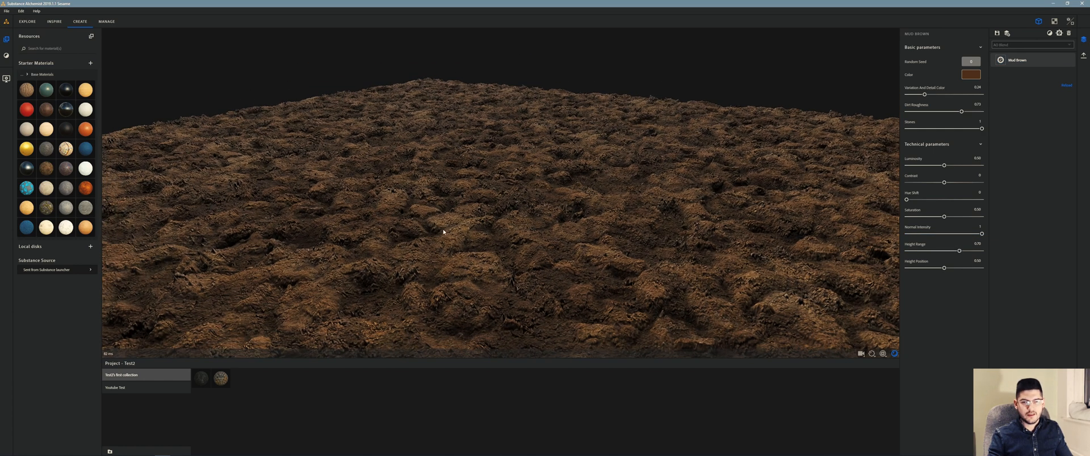
{"action": "left_click_drag", "start_coordinate": [616, 191], "coordinate": [547, 178]}
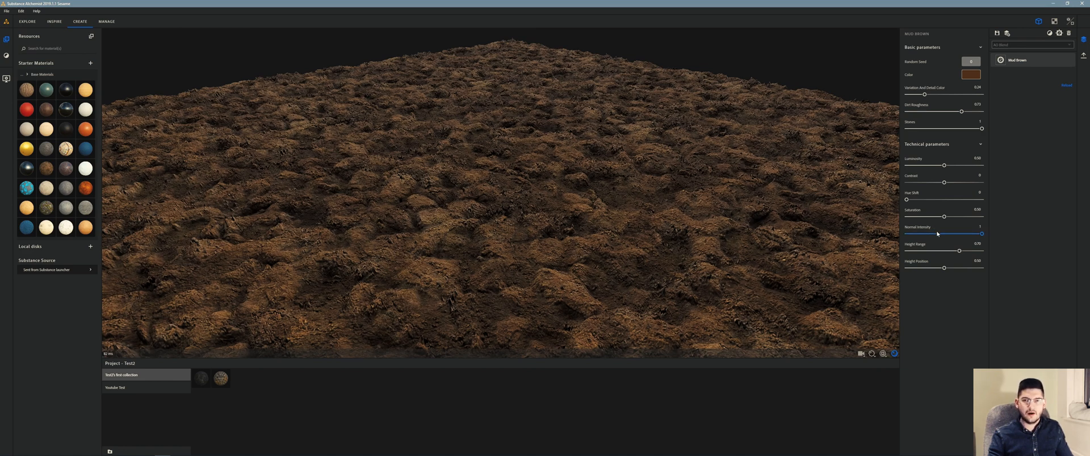
{"action": "left_click_drag", "start_coordinate": [938, 235], "coordinate": [902, 236]}
{"action": "left_click_drag", "start_coordinate": [638, 202], "coordinate": [891, 223]}
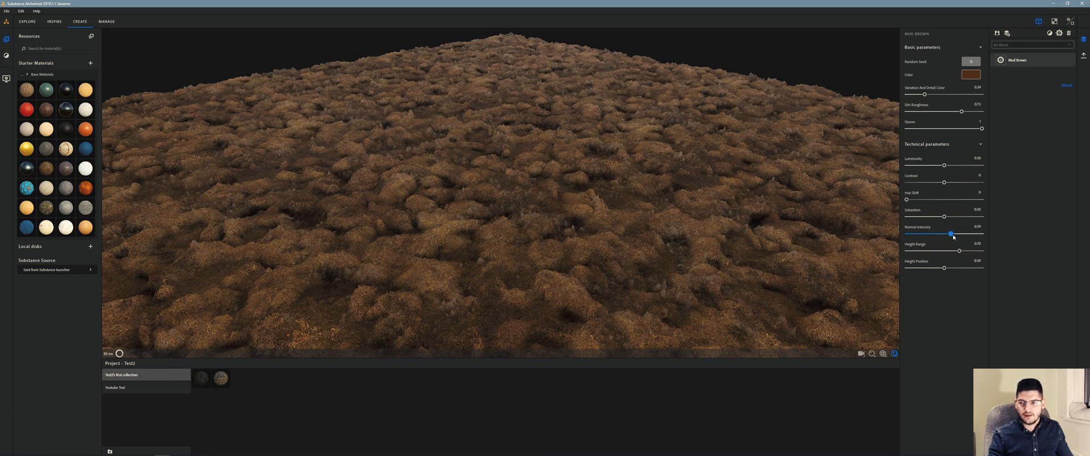
{"action": "left_click_drag", "start_coordinate": [953, 237], "coordinate": [964, 238]}
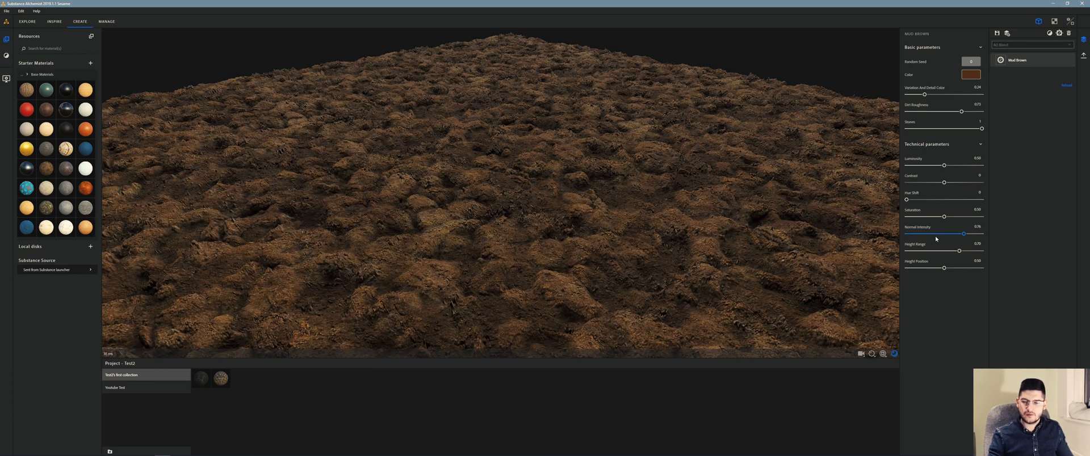
{"action": "left_click_drag", "start_coordinate": [754, 221], "coordinate": [867, 235]}
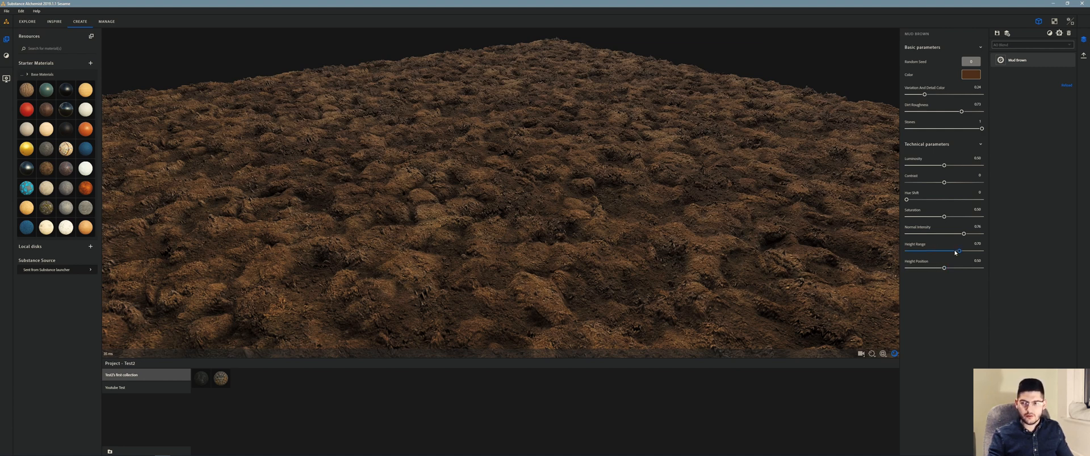
- Set the mud's Height Range to about 0.69 and Height Position to about 0.3, checking the relief from several angles
{"action": "left_click_drag", "start_coordinate": [956, 252], "coordinate": [920, 272]}
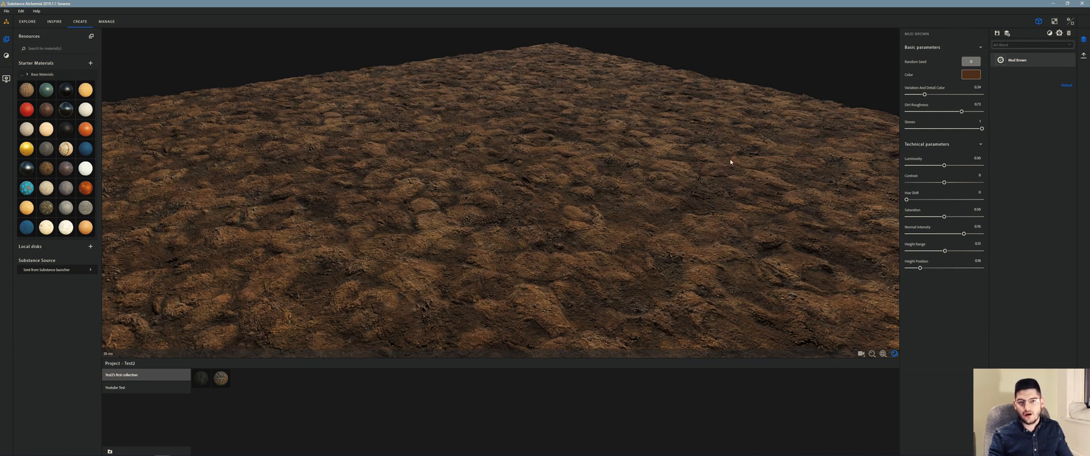
{"action": "mouse_move", "coordinate": [945, 251]}
{"action": "left_mouse_down"}
{"action": "mouse_move", "coordinate": [959, 251]}
{"action": "mouse_move", "coordinate": [929, 268]}
{"action": "mouse_move", "coordinate": [957, 251]}
{"action": "left_mouse_up"}
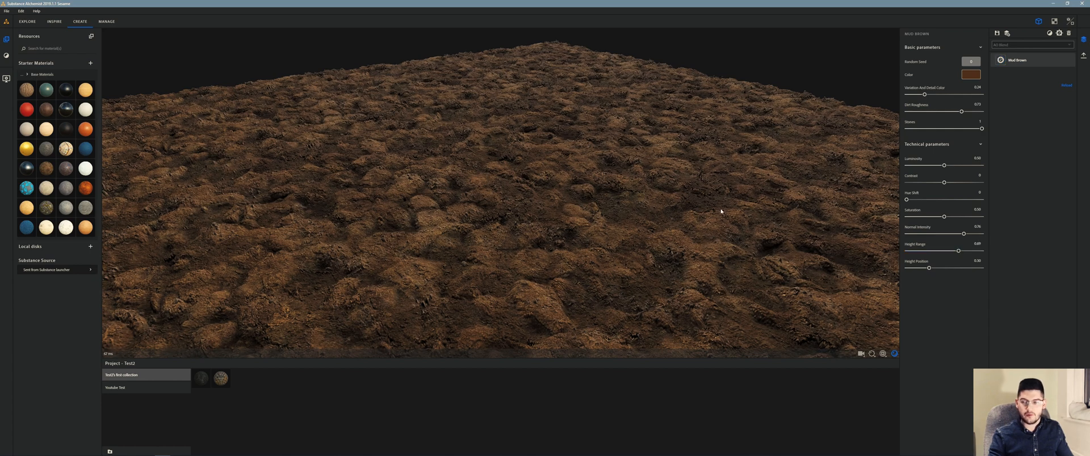
{"action": "left_click_drag", "start_coordinate": [726, 218], "coordinate": [699, 201]}
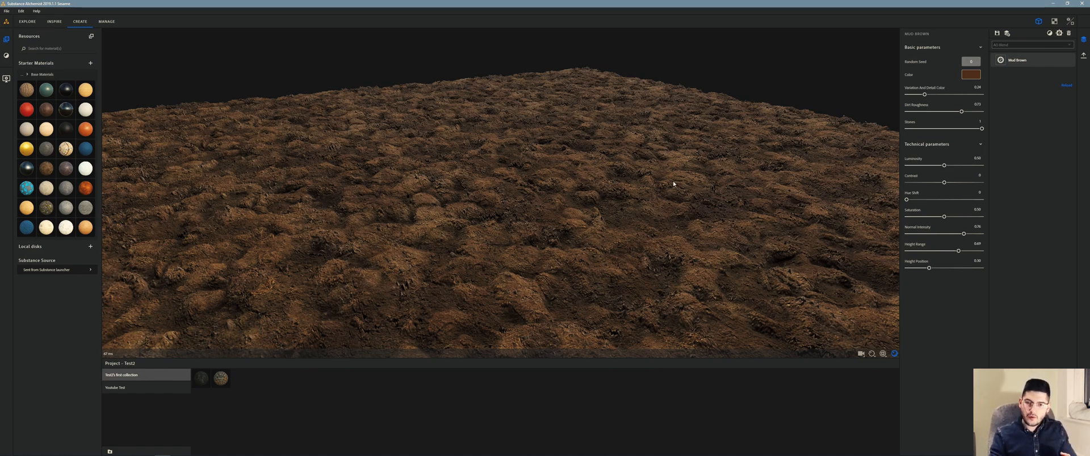
{"action": "left_click_drag", "start_coordinate": [673, 184], "coordinate": [611, 177]}
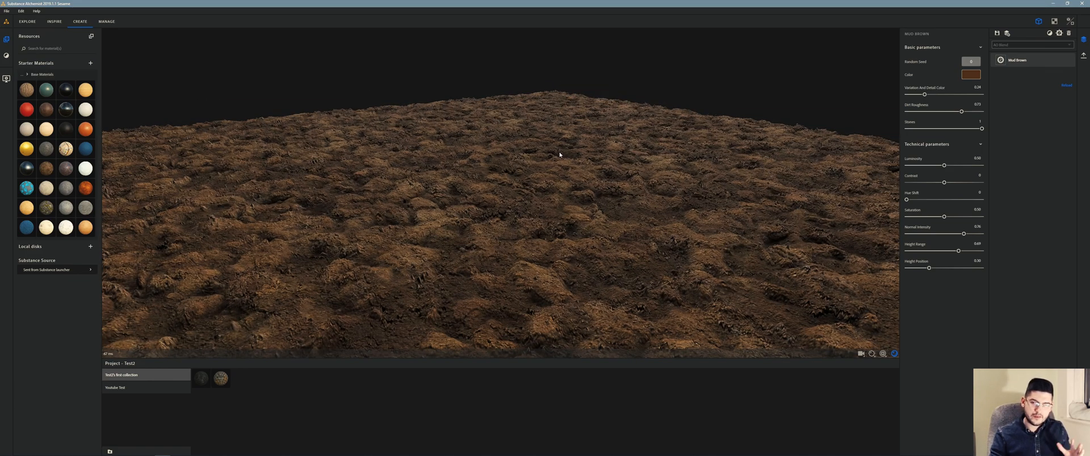
{"action": "left_click_drag", "start_coordinate": [560, 154], "coordinate": [580, 160]}
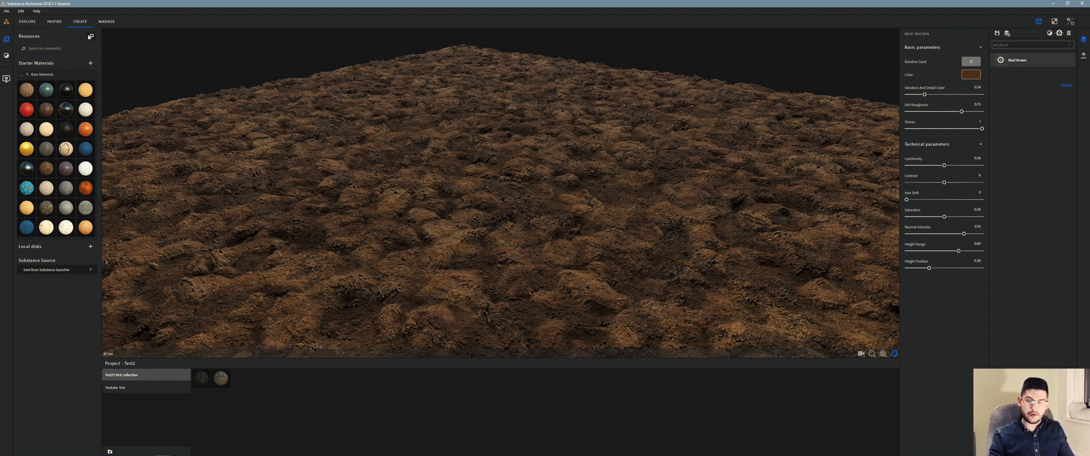
- Add the Color Variation filter on top of Mud Brown and set its Color Count to 5
{"action": "left_click", "coordinate": [7, 55]}
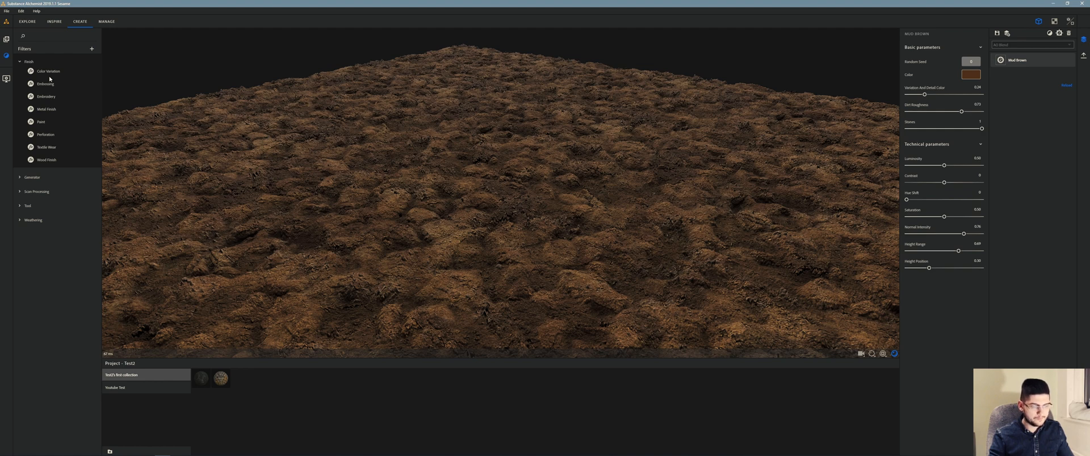
{"action": "left_click_drag", "start_coordinate": [48, 72], "coordinate": [404, 136]}
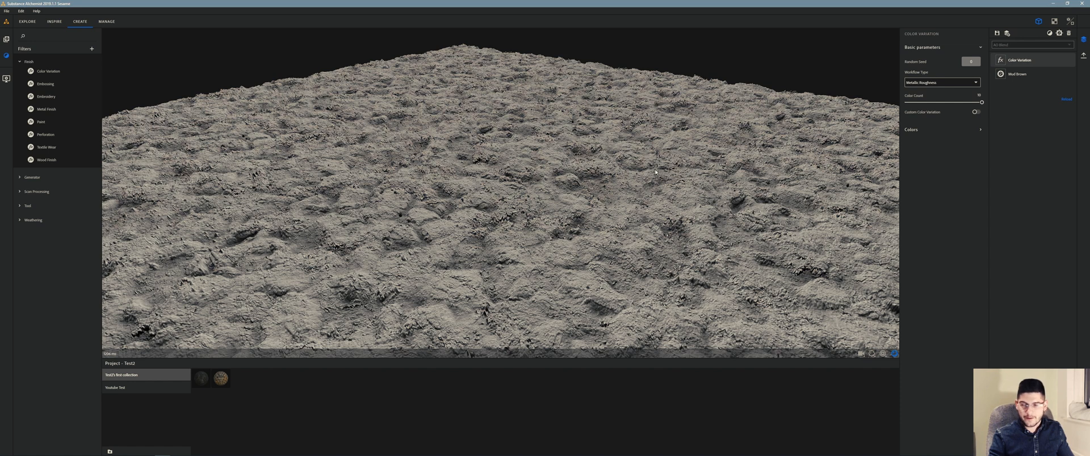
{"action": "left_click", "coordinate": [912, 130]}
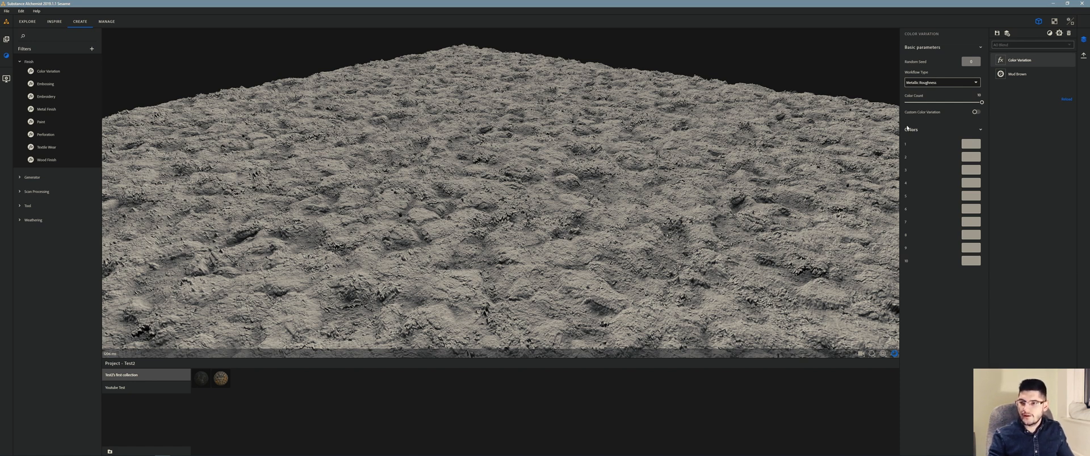
{"action": "left_click", "coordinate": [940, 103]}
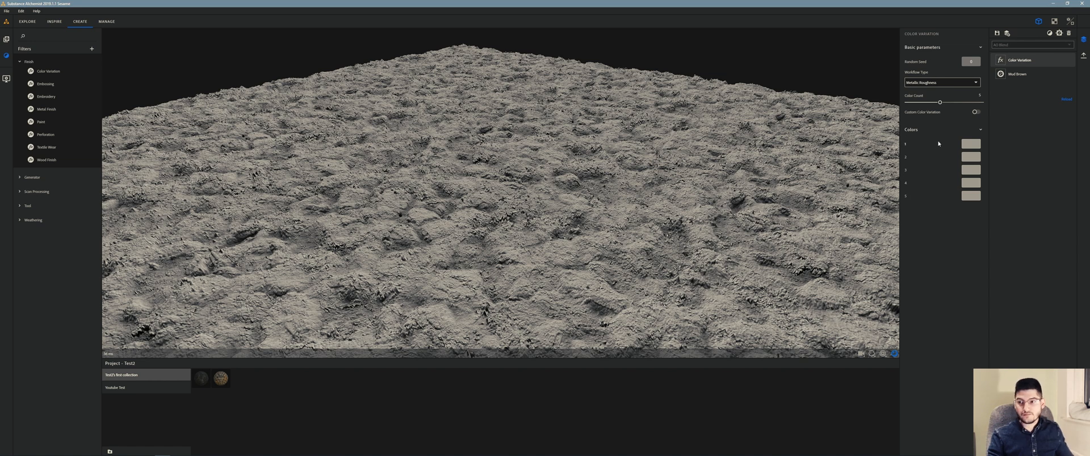
- Set the first colour of the Color Variation filter to a bright orange
{"action": "left_click", "coordinate": [966, 147]}
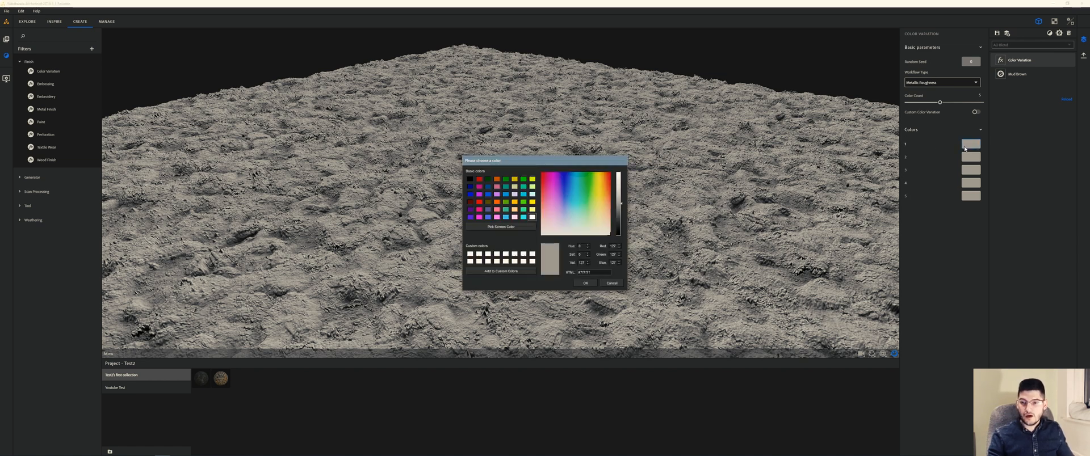
{"action": "left_click", "coordinate": [606, 188]}
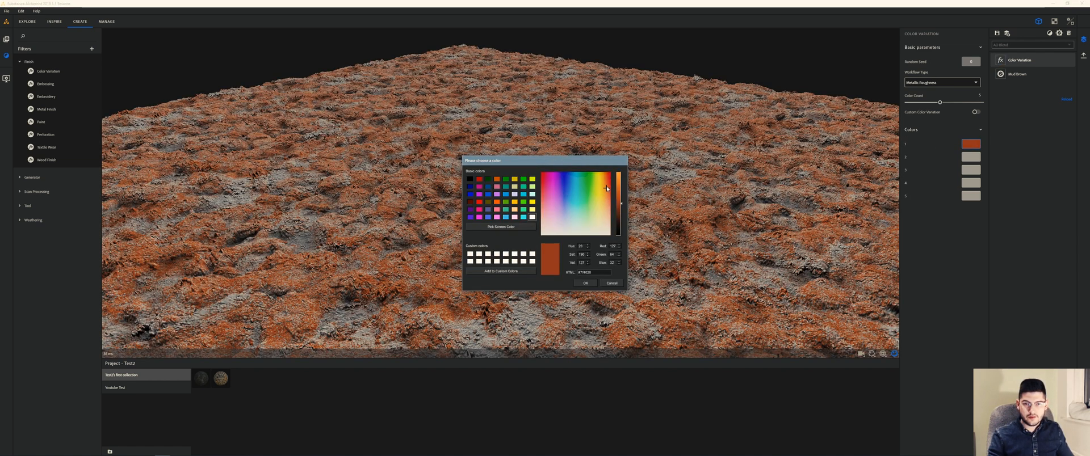
{"action": "left_click", "coordinate": [606, 185]}
{"action": "left_click", "coordinate": [606, 184]}
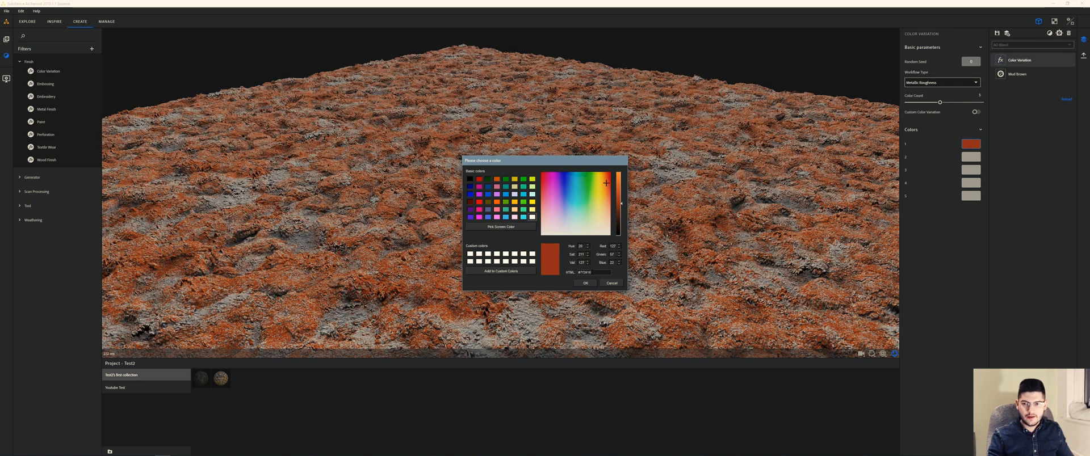
{"action": "left_click", "coordinate": [618, 181]}
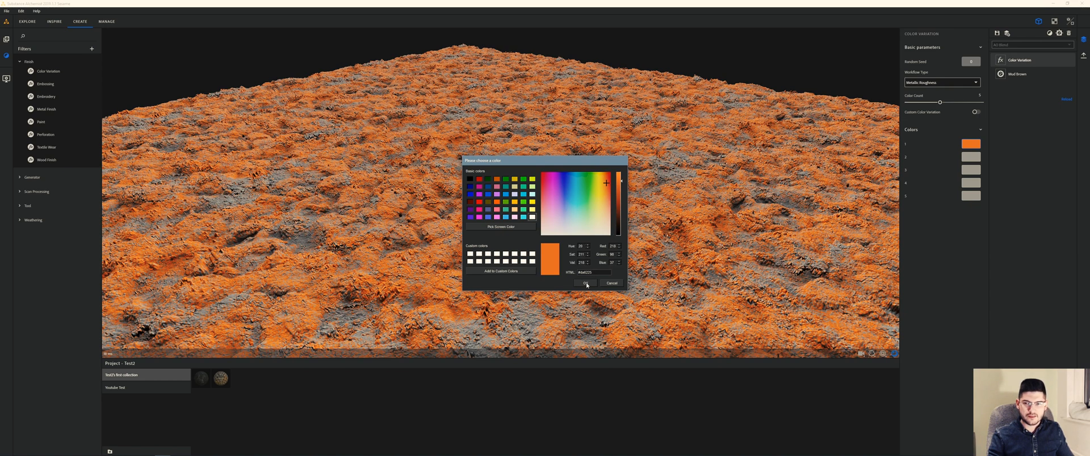
{"action": "left_click", "coordinate": [585, 282]}
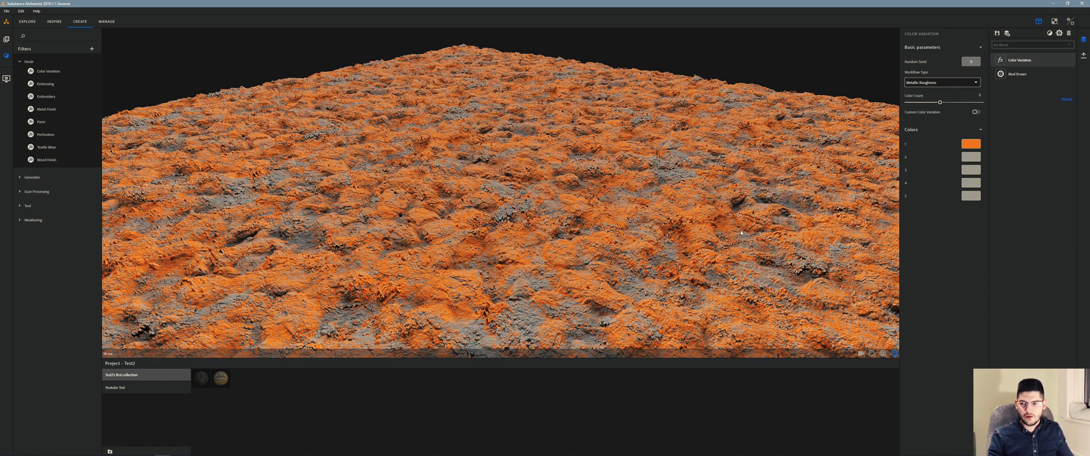
- Set the filter's second colour to dark green and its third colour to bright yellow
{"action": "left_click", "coordinate": [971, 157]}
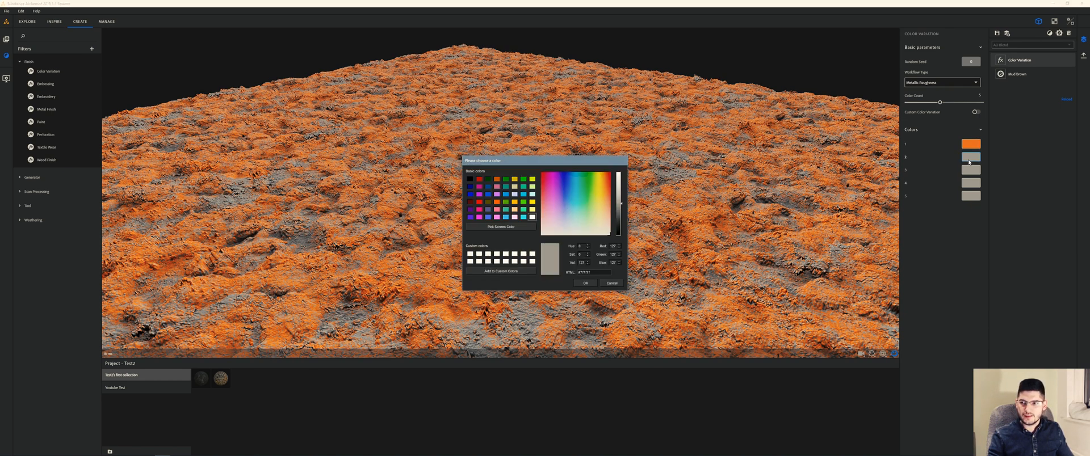
{"action": "left_click", "coordinate": [588, 179]}
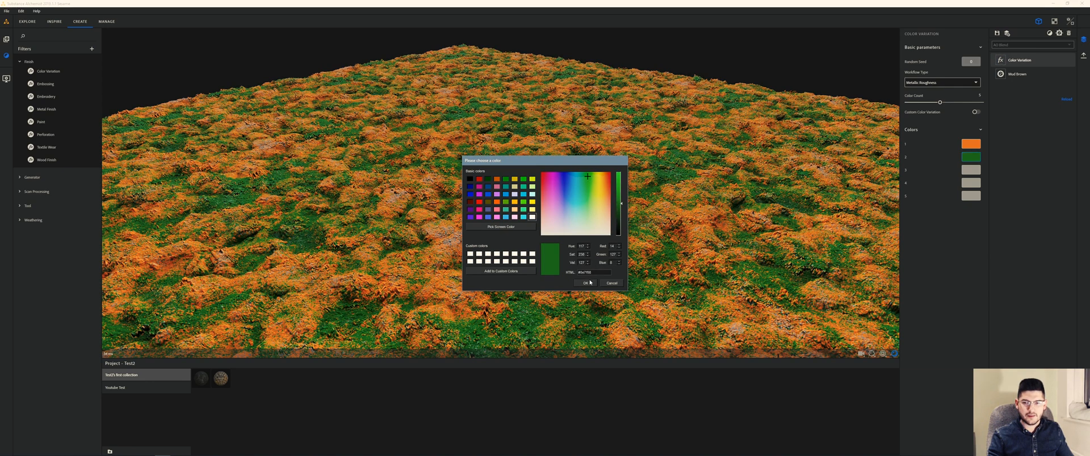
{"action": "left_click", "coordinate": [585, 282]}
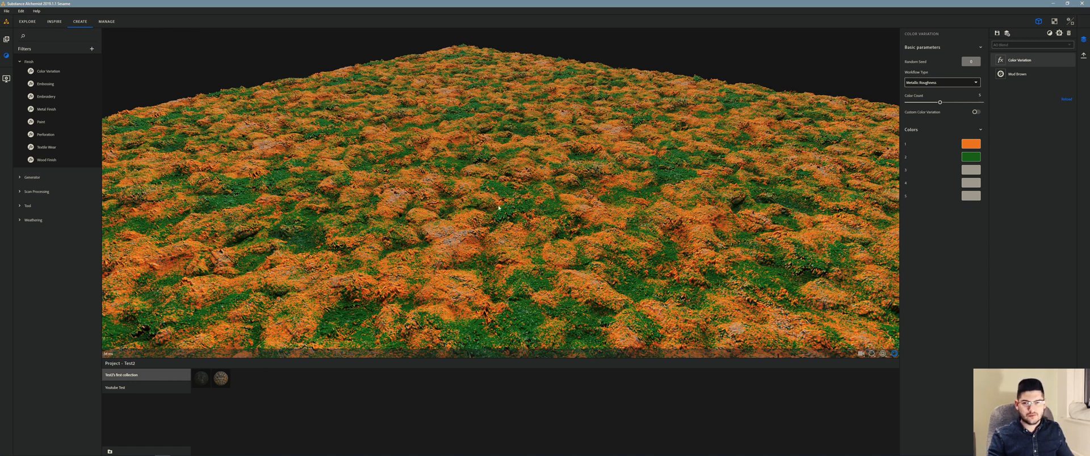
{"action": "left_click", "coordinate": [970, 169]}
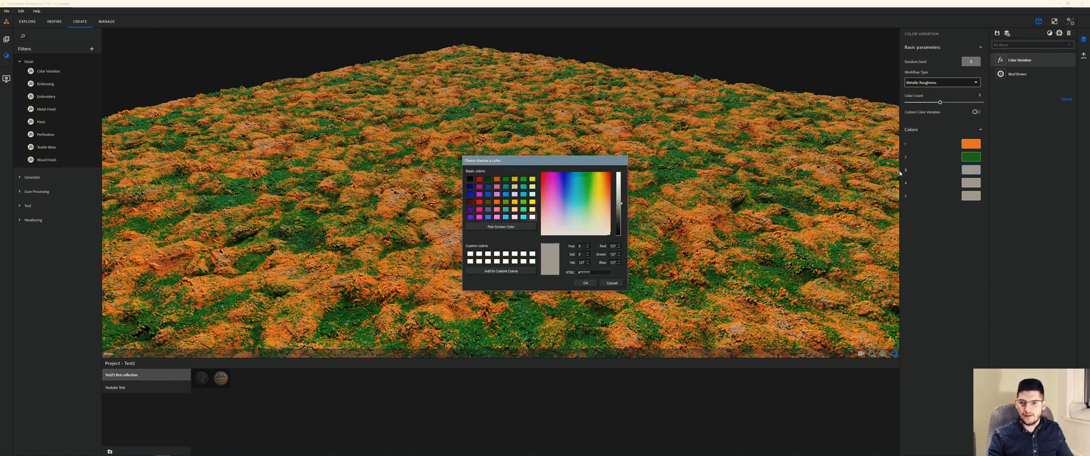
{"action": "left_click", "coordinate": [598, 186]}
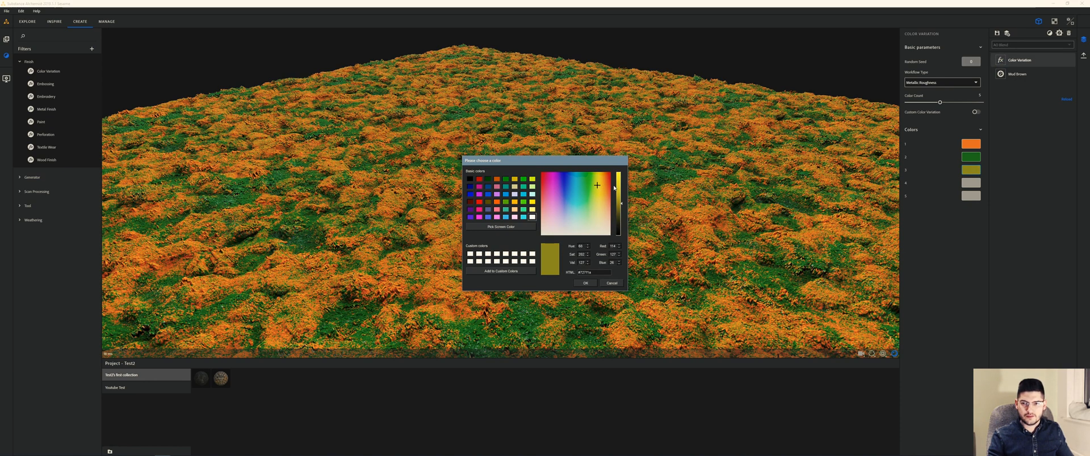
{"action": "left_click", "coordinate": [620, 181]}
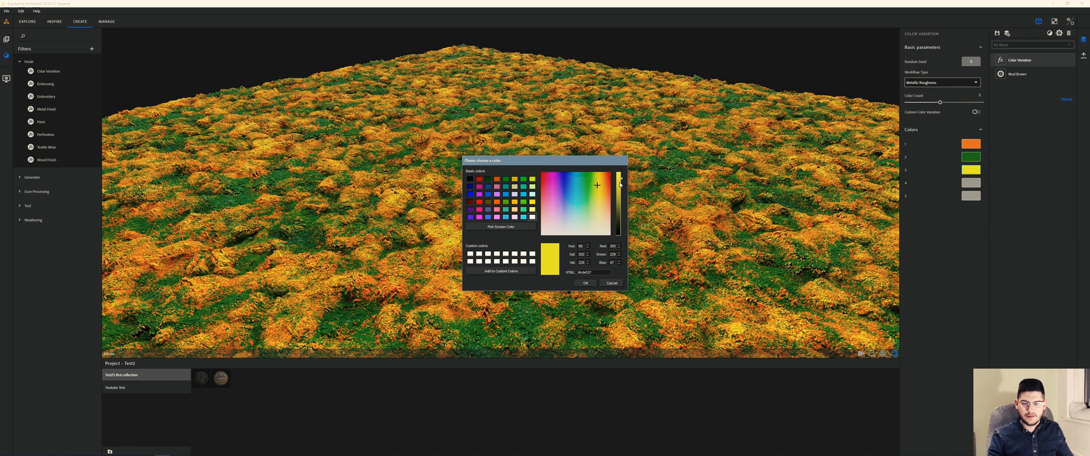
{"action": "left_click", "coordinate": [580, 282]}
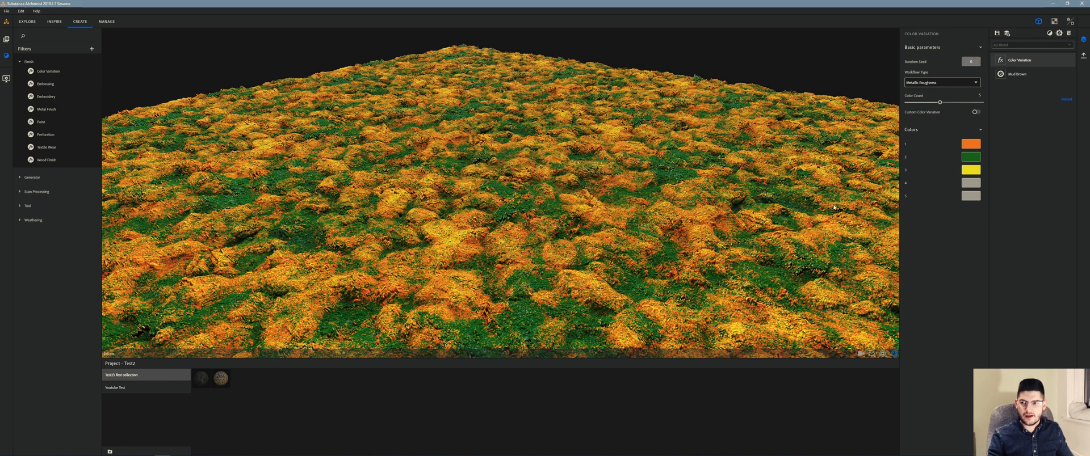
- Set the fourth colour of the Color Variation filter to a dark violet blue
{"action": "left_click", "coordinate": [964, 183]}
{"action": "left_click", "coordinate": [561, 187]}
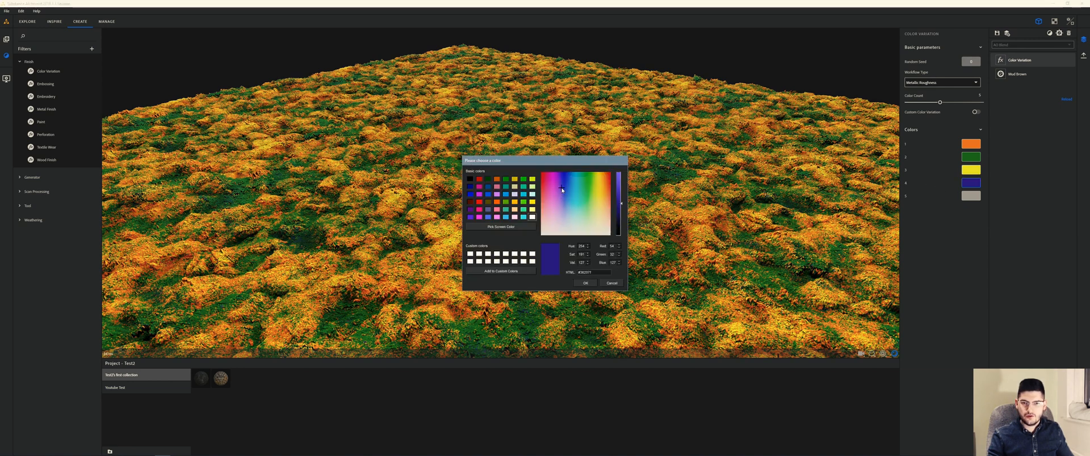
{"action": "left_click", "coordinate": [592, 285]}
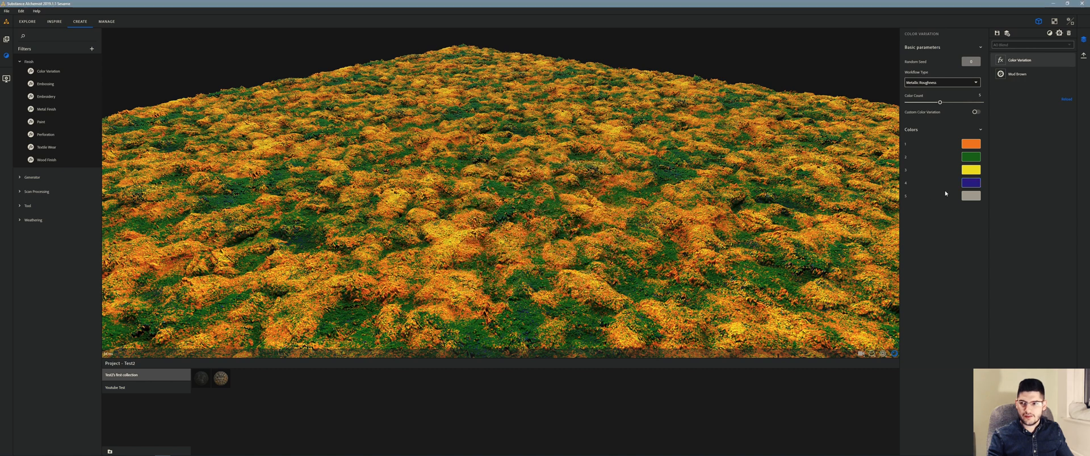
- Set the fifth colour of the Color Variation filter to a magenta pink
{"action": "left_click", "coordinate": [970, 196]}
{"action": "left_click", "coordinate": [548, 194]}
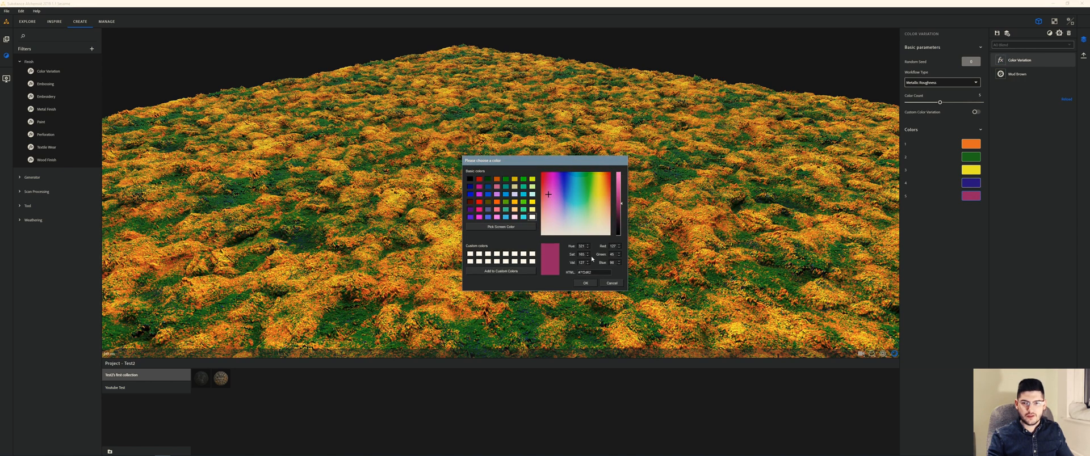
{"action": "left_click", "coordinate": [587, 282]}
- Change the Color Variation filter's first colour to a darker, muted orange brown
{"action": "left_click_drag", "start_coordinate": [594, 210], "coordinate": [557, 207]}
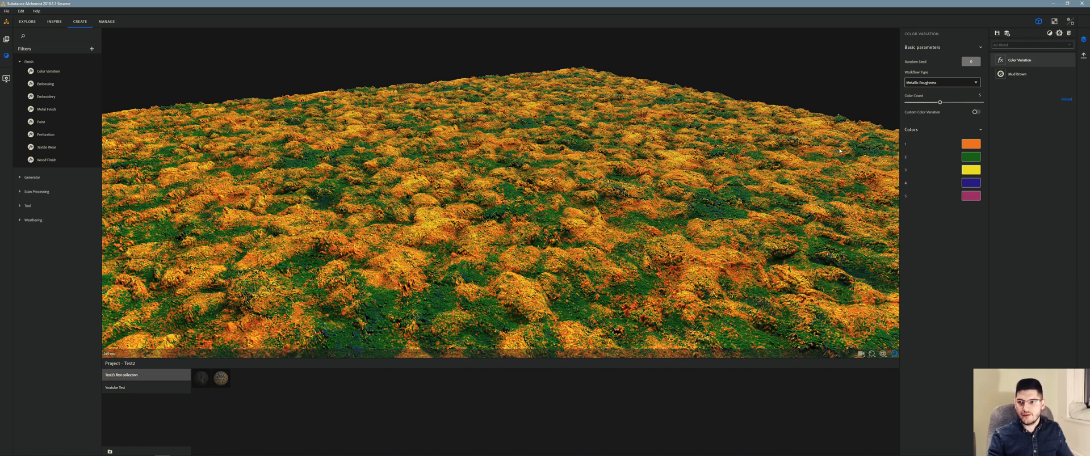
{"action": "left_click", "coordinate": [964, 145]}
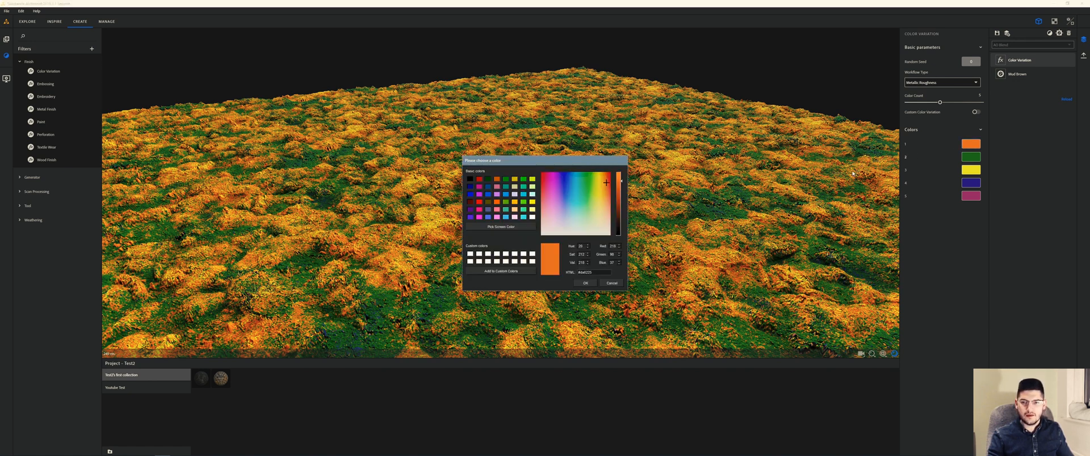
{"action": "left_click", "coordinate": [622, 208]}
{"action": "left_click", "coordinate": [605, 198]}
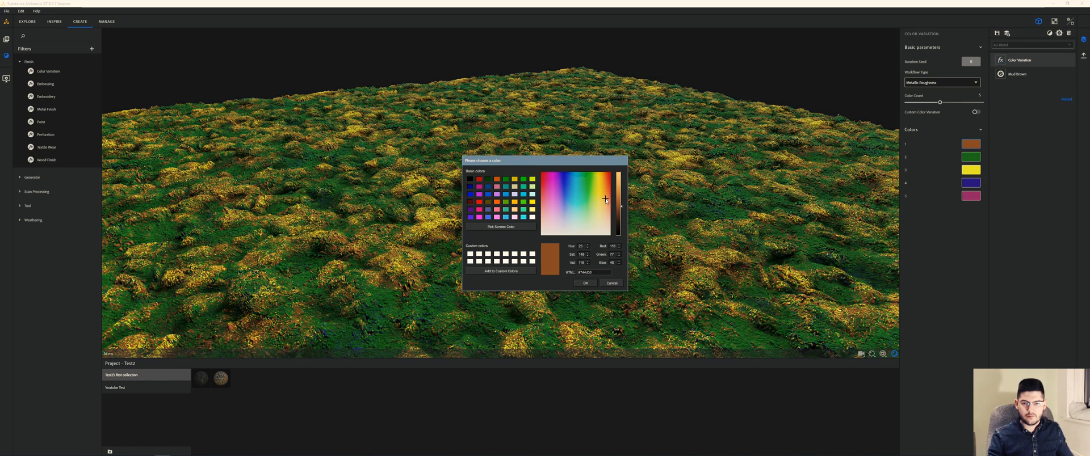
{"action": "left_click", "coordinate": [585, 283]}
- Change the filter's second colour to a dark reddish brown, lowering its brightness
{"action": "left_click", "coordinate": [970, 157]}
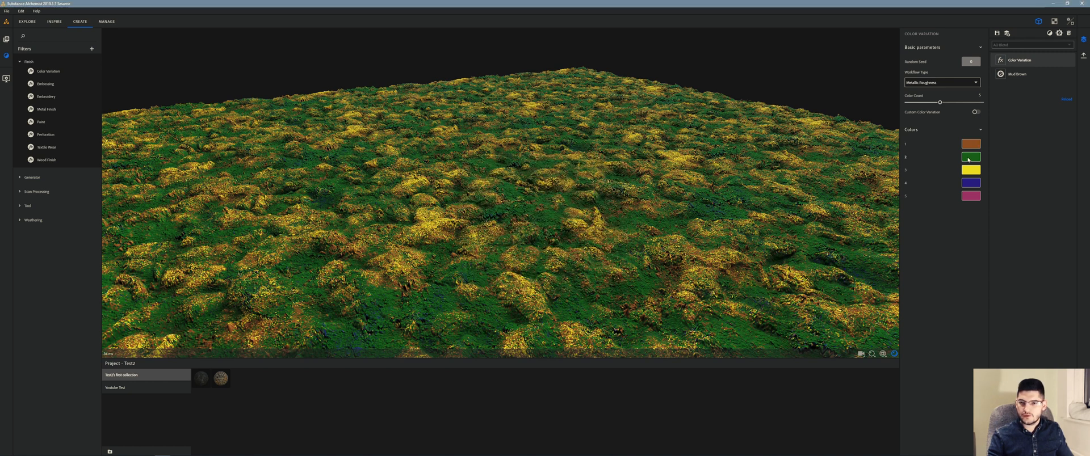
{"action": "left_click", "coordinate": [608, 208]}
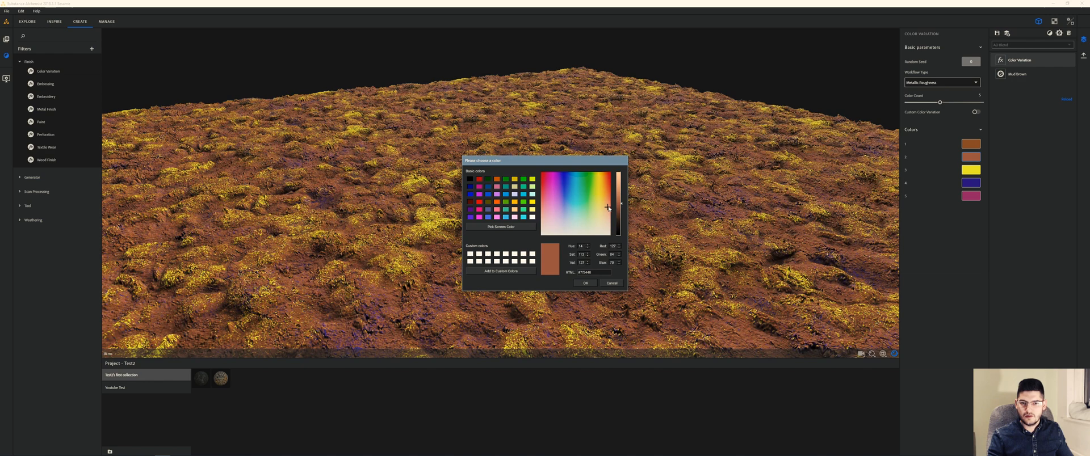
{"action": "left_click", "coordinate": [621, 214]}
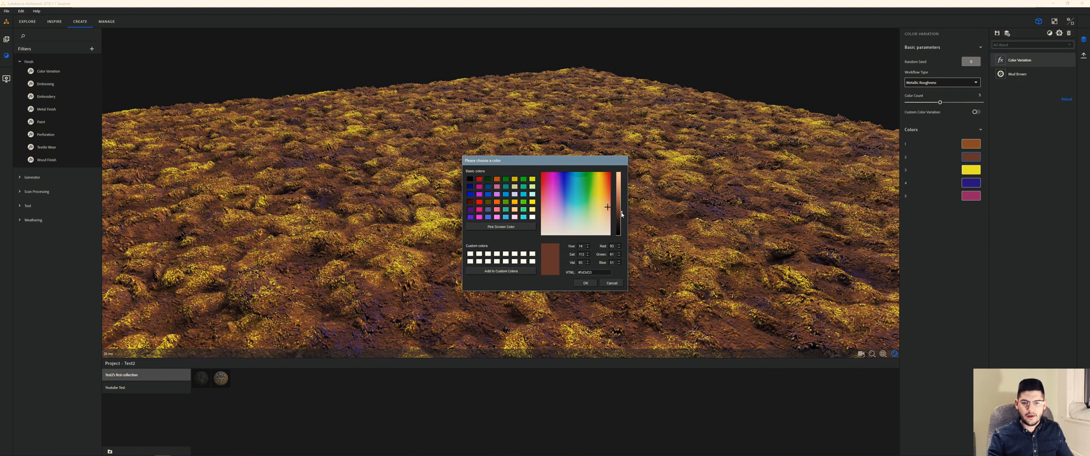
{"action": "left_click", "coordinate": [620, 215]}
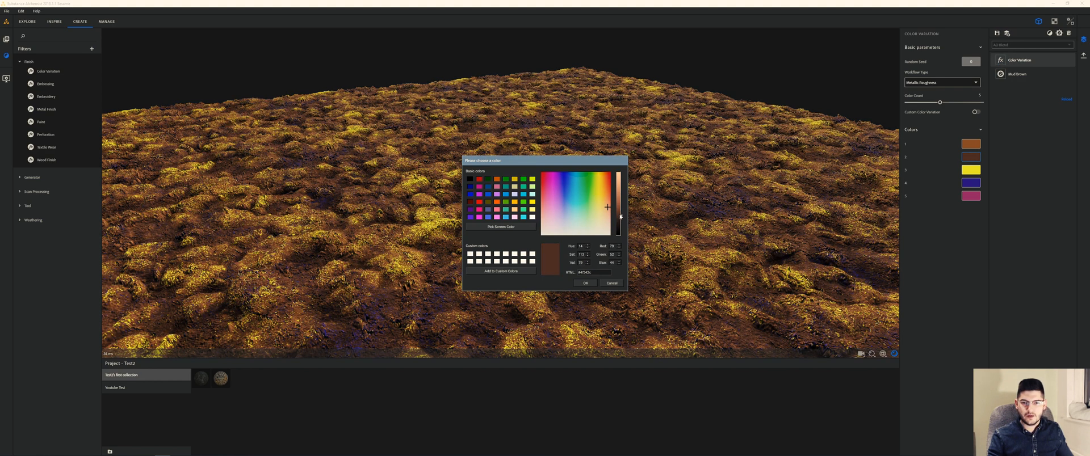
{"action": "left_click", "coordinate": [584, 284]}
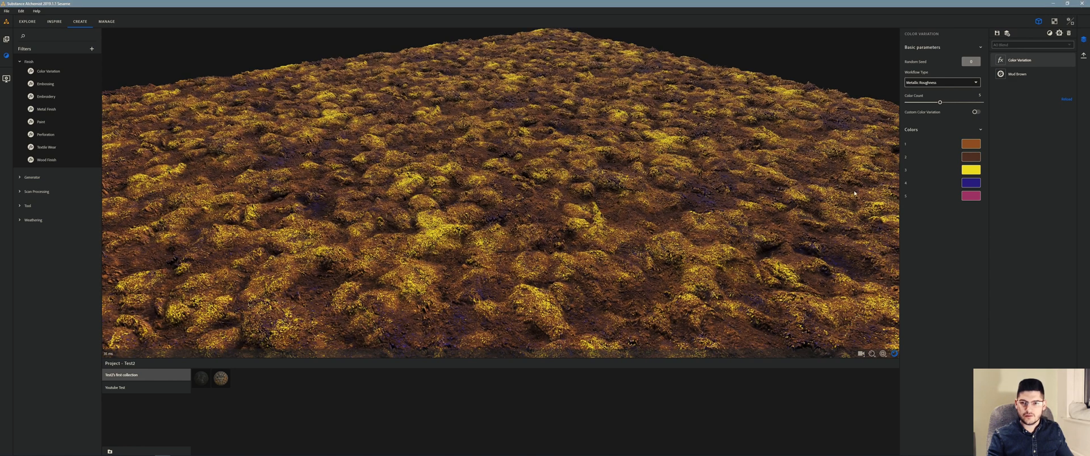
- Change the filter's third colour to a medium, slightly muted green
{"action": "left_click", "coordinate": [971, 169]}
{"action": "left_click", "coordinate": [592, 203]}
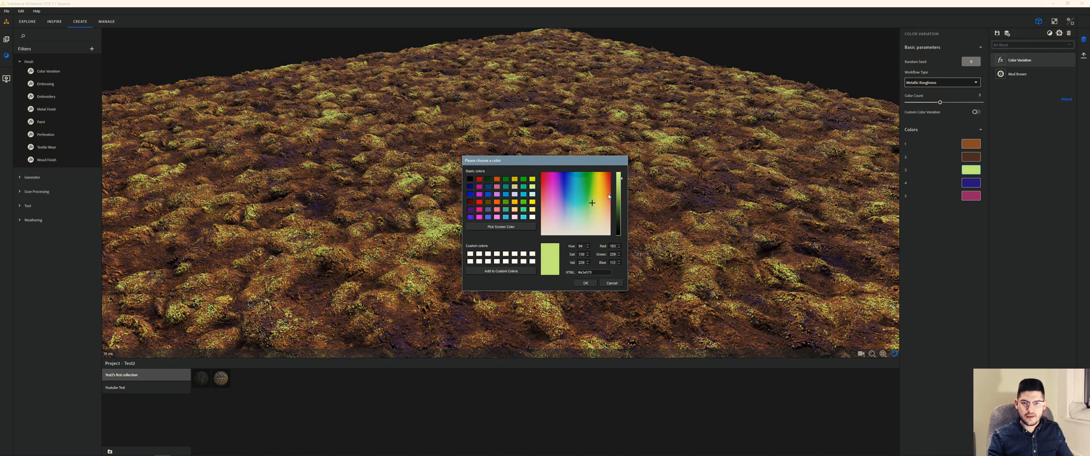
{"action": "left_click_drag", "start_coordinate": [615, 198], "coordinate": [620, 205]}
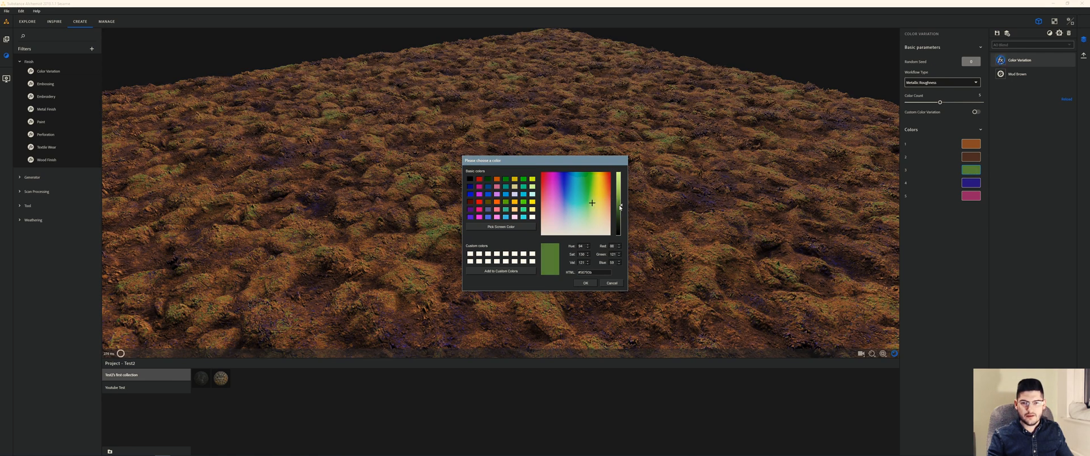
{"action": "left_click", "coordinate": [590, 283]}
- Change the filter's fourth colour to a very dark reddish brown
{"action": "left_click", "coordinate": [964, 184]}
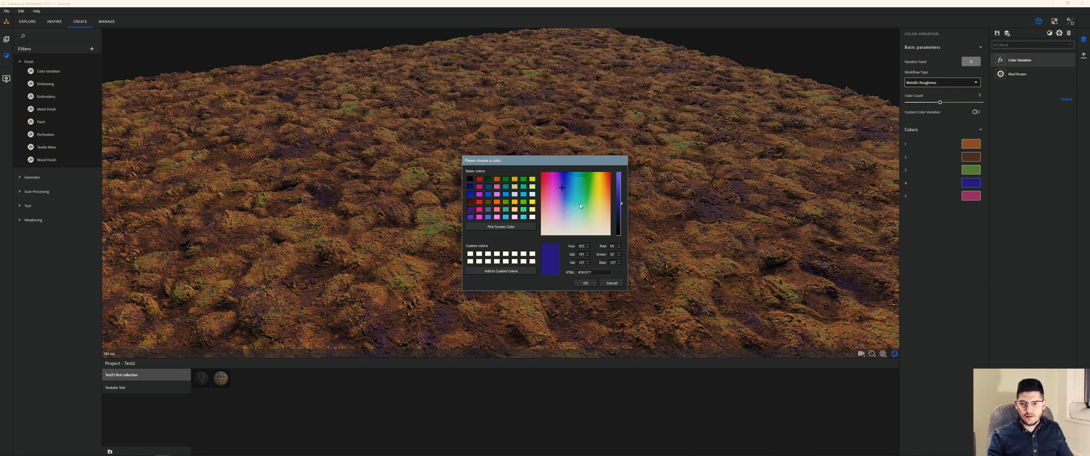
{"action": "left_click", "coordinate": [607, 184]}
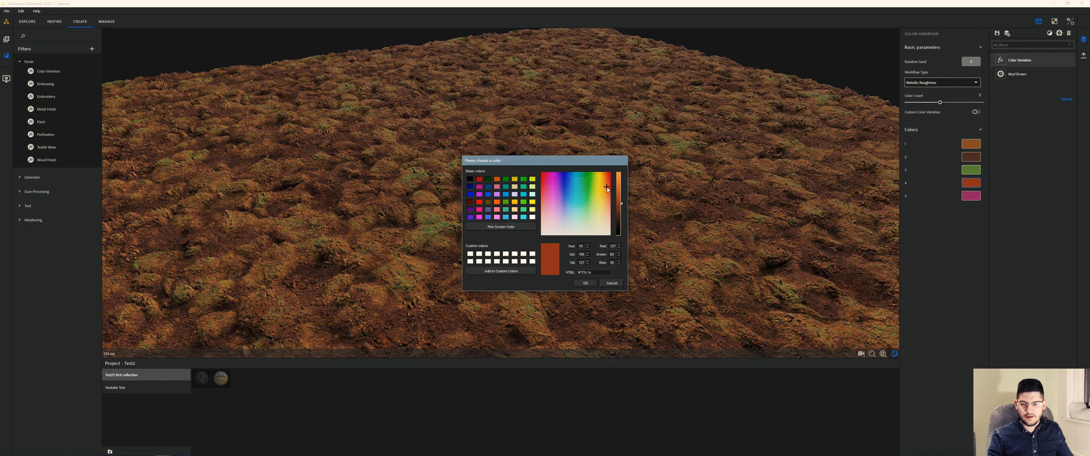
{"action": "mouse_move", "coordinate": [620, 203]}
{"action": "left_mouse_down"}
{"action": "mouse_move", "coordinate": [620, 186]}
{"action": "mouse_move", "coordinate": [622, 225]}
{"action": "mouse_move", "coordinate": [626, 194]}
{"action": "left_mouse_up"}
{"action": "left_click", "coordinate": [585, 283]}
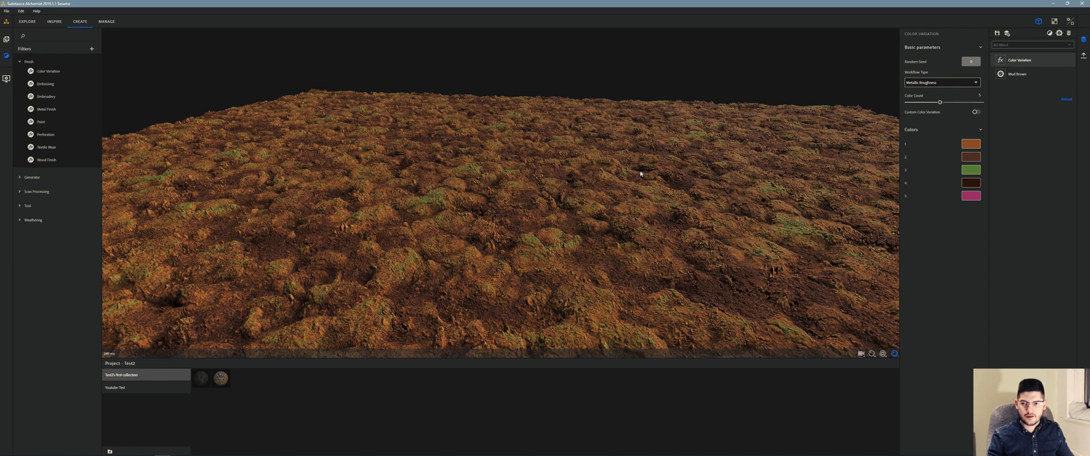
- Examine the recoloured mud surface from several angles and distances to judge the blend of colours
{"action": "scroll", "coordinate": [613, 171], "scroll_direction": "down", "scroll_amount": 3}
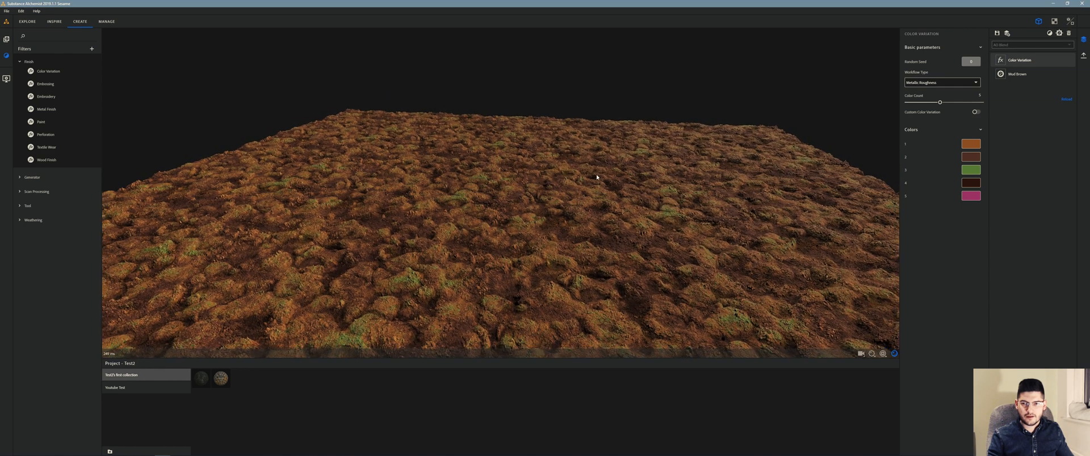
{"action": "mouse_move", "coordinate": [596, 177]}
{"action": "left_mouse_down"}
{"action": "mouse_move", "coordinate": [566, 176]}
{"action": "mouse_move", "coordinate": [596, 177]}
{"action": "left_mouse_up"}
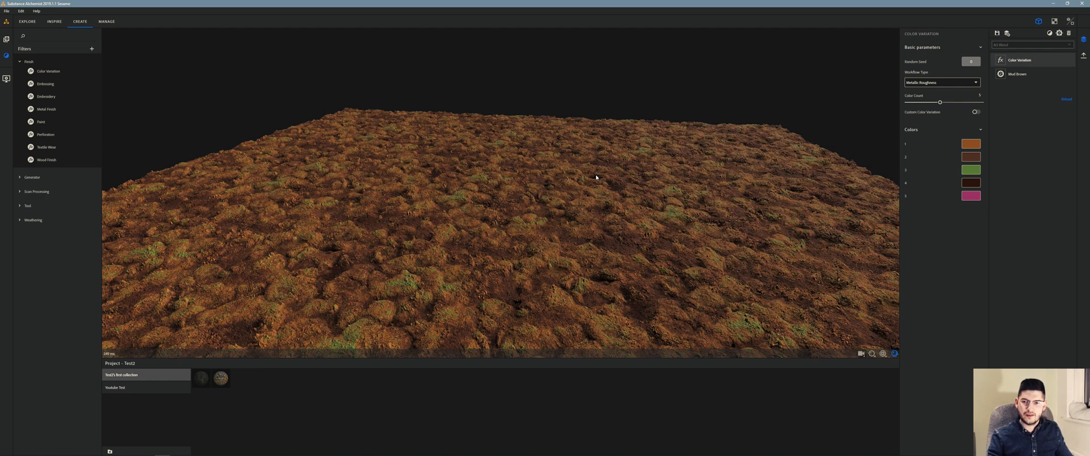
{"action": "mouse_move", "coordinate": [585, 179]}
{"action": "right_mouse_down", "text": "shift"}
{"action": "mouse_move", "coordinate": [554, 177]}
{"action": "mouse_move", "coordinate": [586, 180]}
{"action": "right_mouse_up", "text": "shift"}
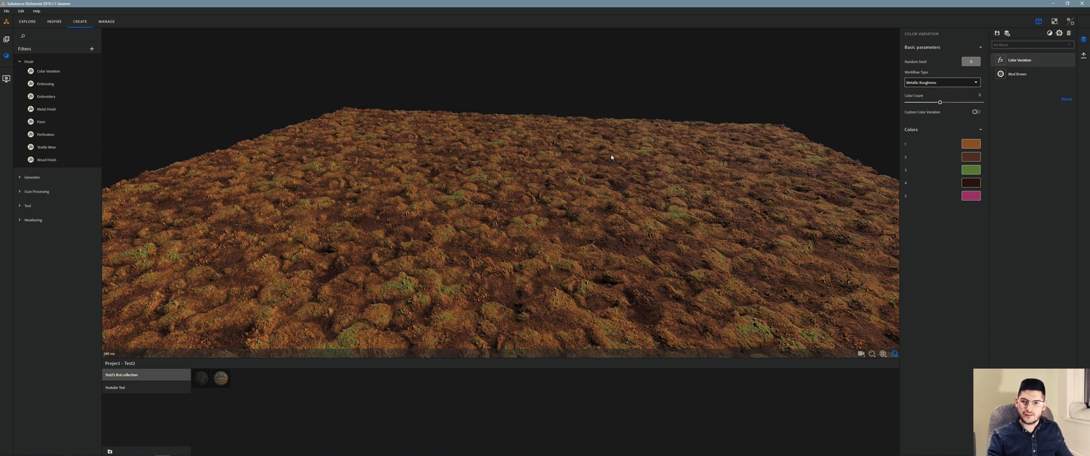
{"action": "scroll", "coordinate": [535, 156], "scroll_direction": "down", "scroll_amount": 2}
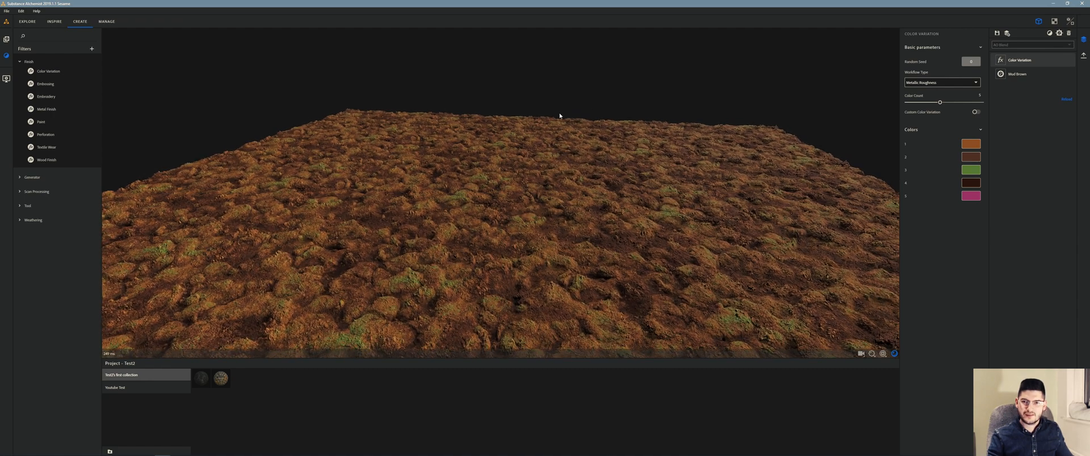
{"action": "left_click_drag", "start_coordinate": [559, 115], "coordinate": [533, 125]}
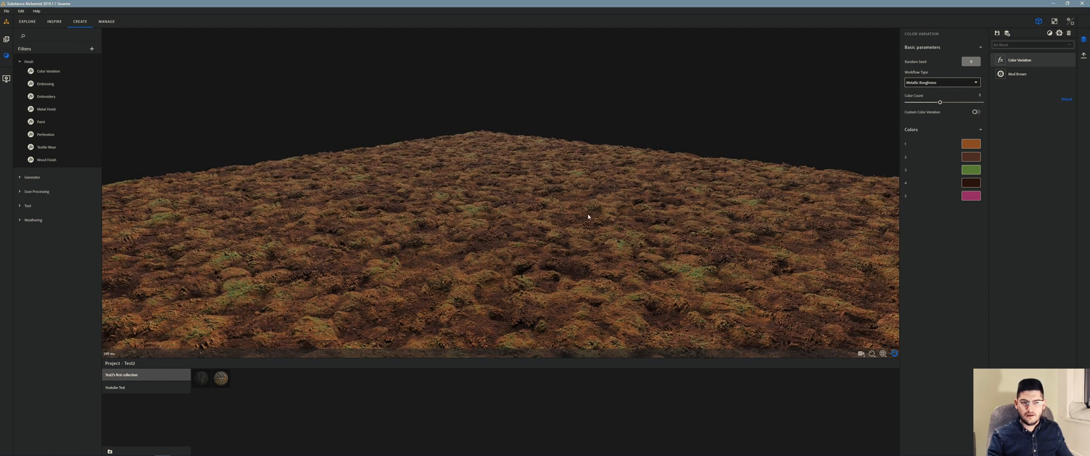
{"action": "left_click_drag", "start_coordinate": [588, 217], "coordinate": [500, 228]}
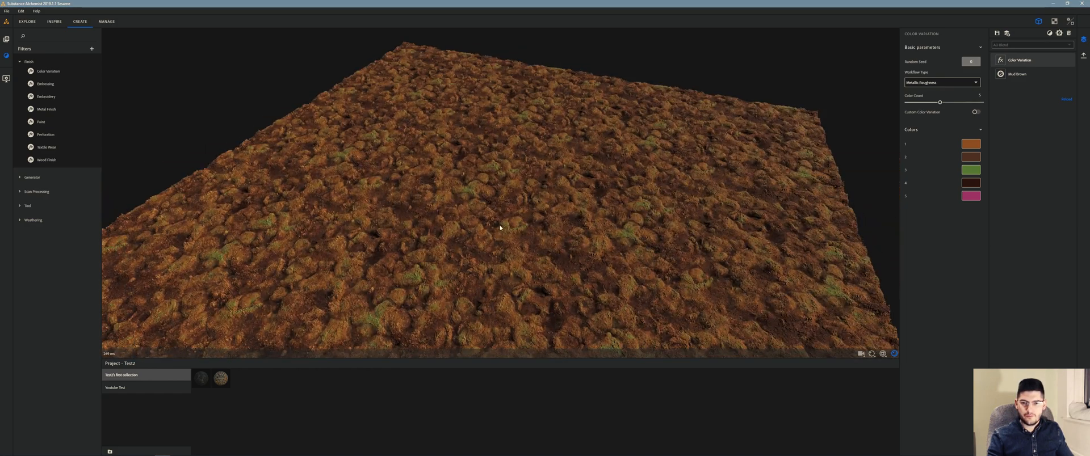
{"action": "scroll", "coordinate": [530, 225], "scroll_direction": "up", "scroll_amount": 5}
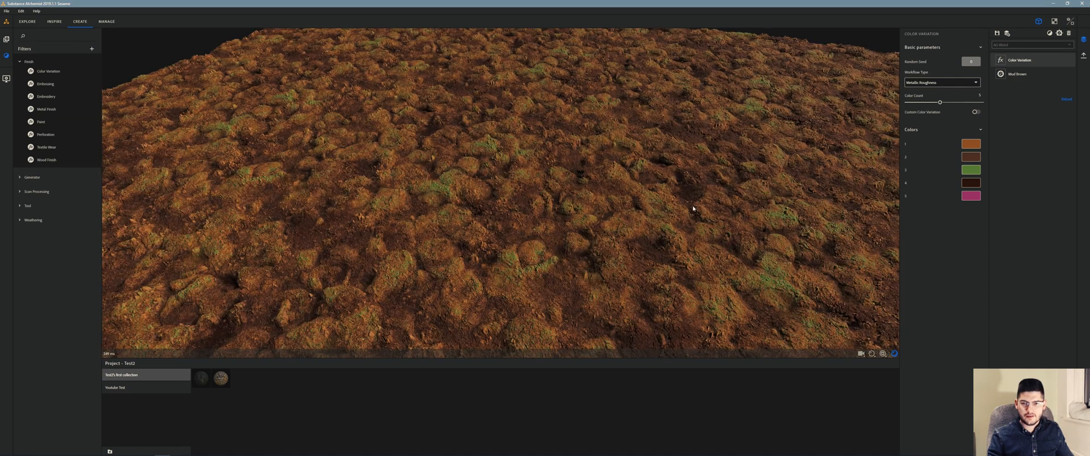
- Leave the fifth colour as it is and reduce the Color Variation filter's Color Count to 4
{"action": "left_click", "coordinate": [969, 197]}
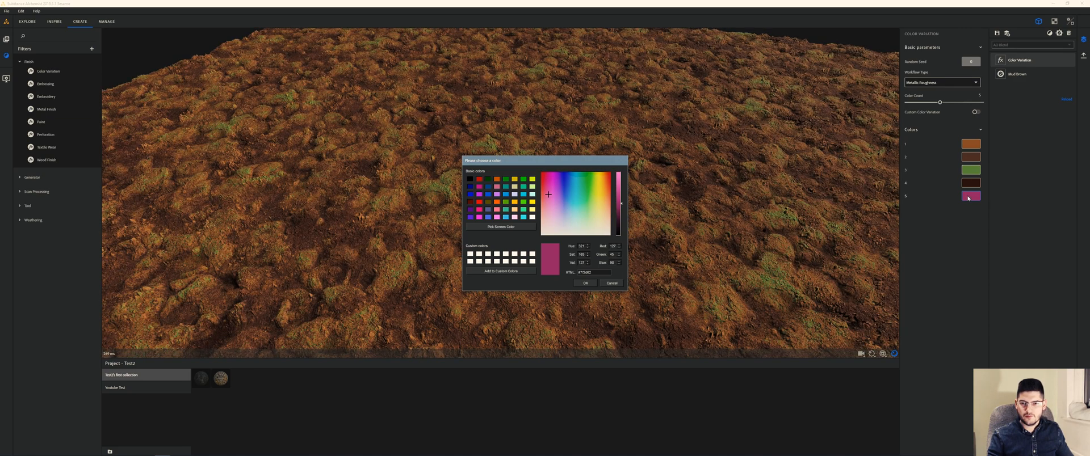
{"action": "left_click", "coordinate": [612, 284]}
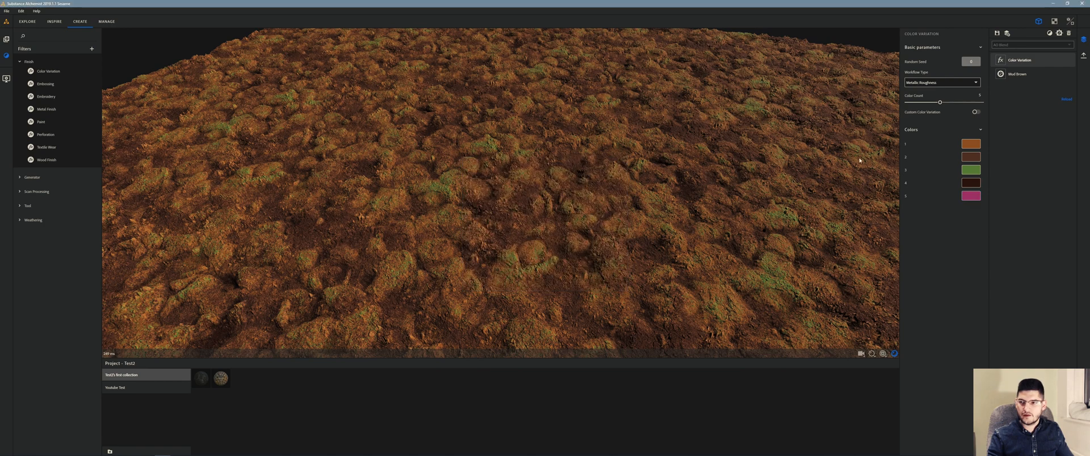
{"action": "left_click", "coordinate": [932, 105]}
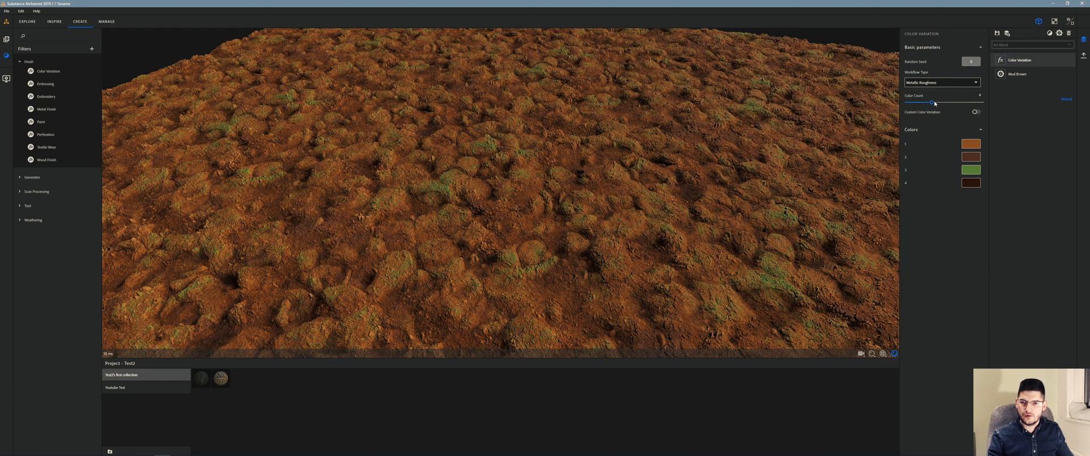
- Darken the third colour of the Color Variation filter to a deep forest green
{"action": "scroll", "coordinate": [672, 186], "scroll_direction": "down", "scroll_amount": 3}
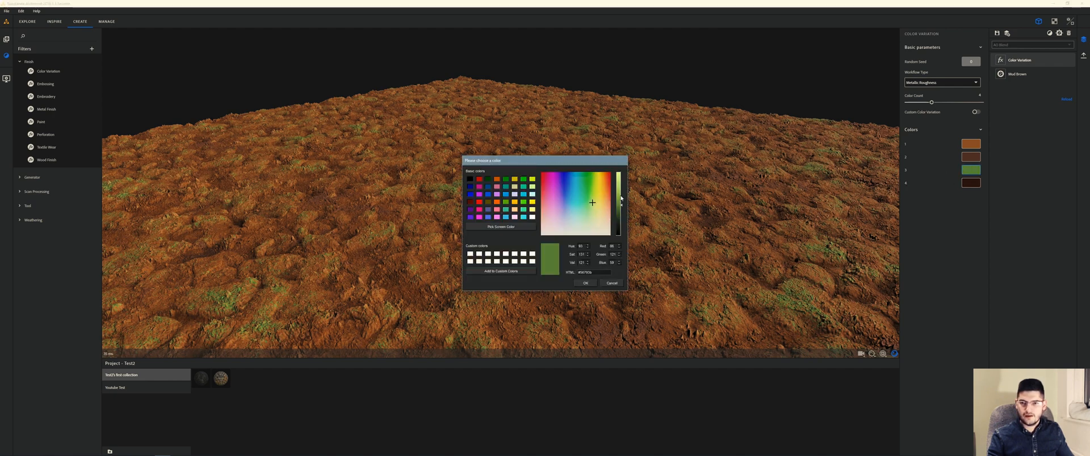
{"action": "left_click_drag", "start_coordinate": [621, 198], "coordinate": [620, 192]}
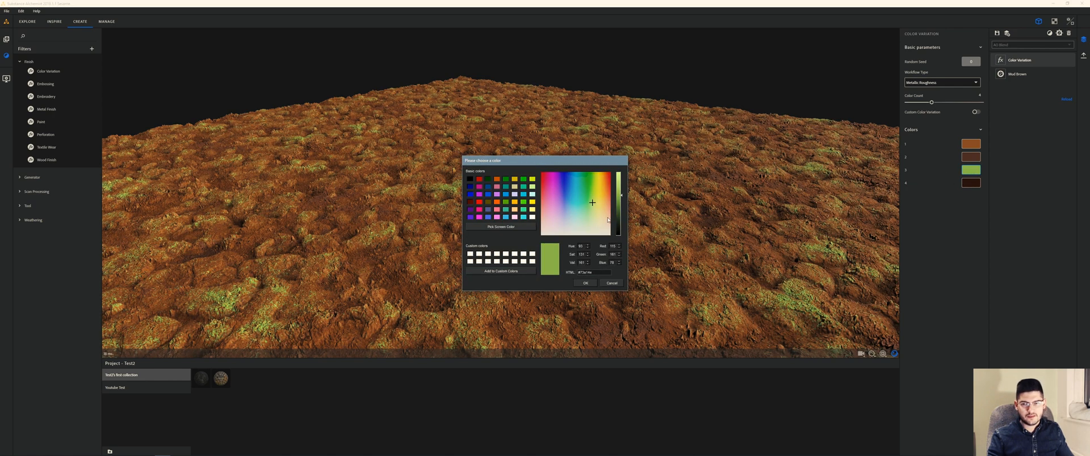
{"action": "left_click", "coordinate": [621, 214]}
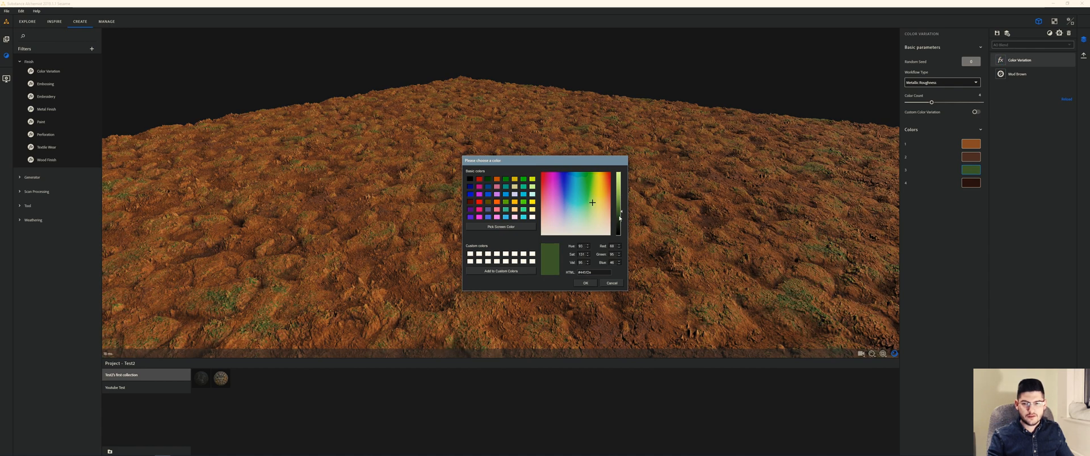
{"action": "left_click", "coordinate": [620, 218]}
{"action": "left_click", "coordinate": [618, 223]}
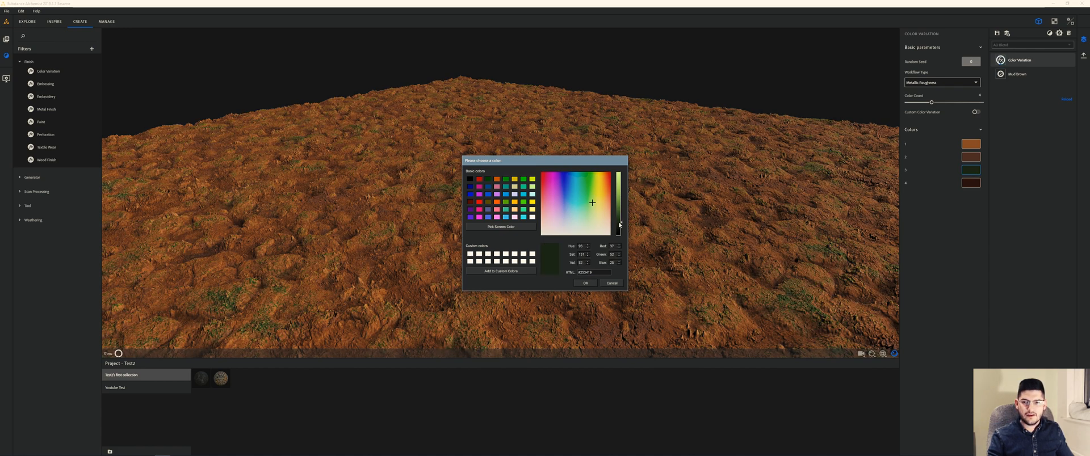
{"action": "left_click", "coordinate": [620, 217]}
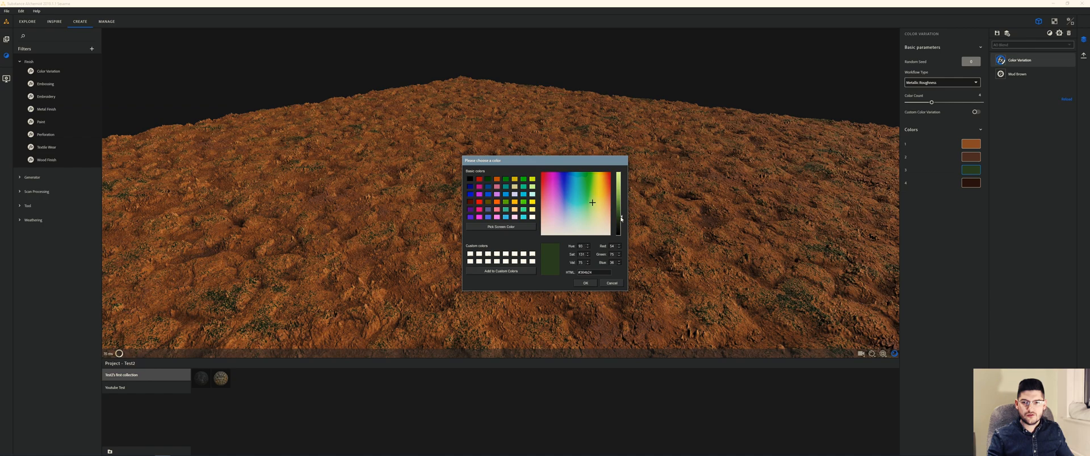
{"action": "left_click", "coordinate": [585, 284]}
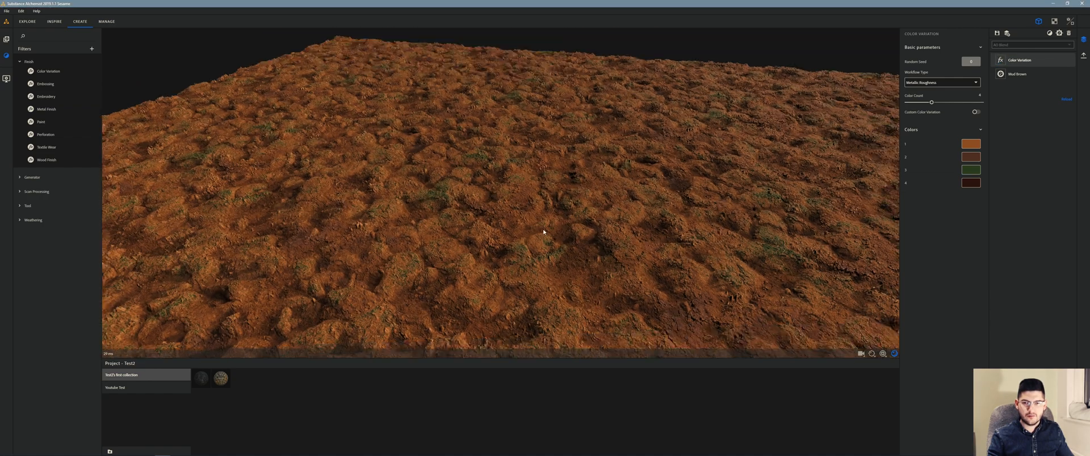
- Add the Moss Splatter weathering filter to the material on top of Color Variation
{"action": "left_click_drag", "start_coordinate": [543, 231], "coordinate": [556, 227]}
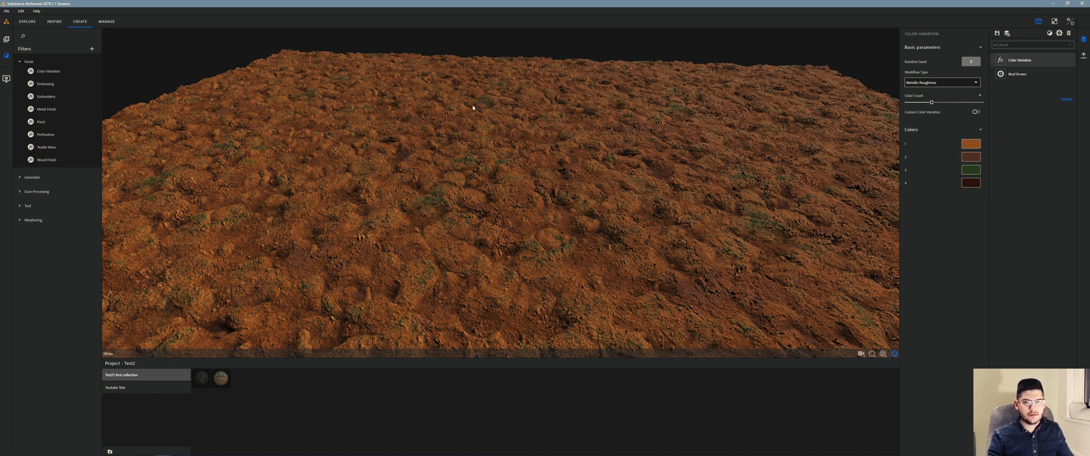
{"action": "left_click_drag", "start_coordinate": [372, 271], "coordinate": [488, 185]}
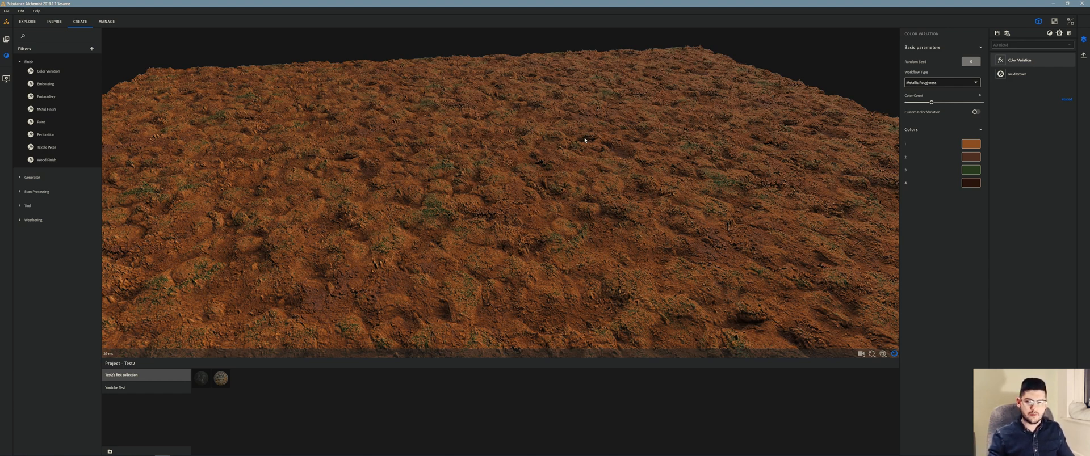
{"action": "left_click_drag", "start_coordinate": [574, 142], "coordinate": [385, 213]}
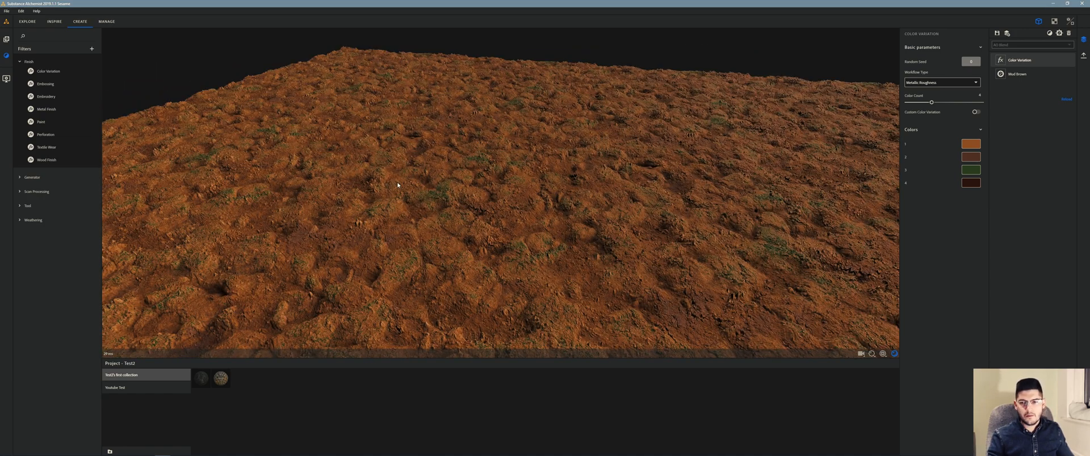
{"action": "left_click_drag", "start_coordinate": [502, 194], "coordinate": [509, 164]}
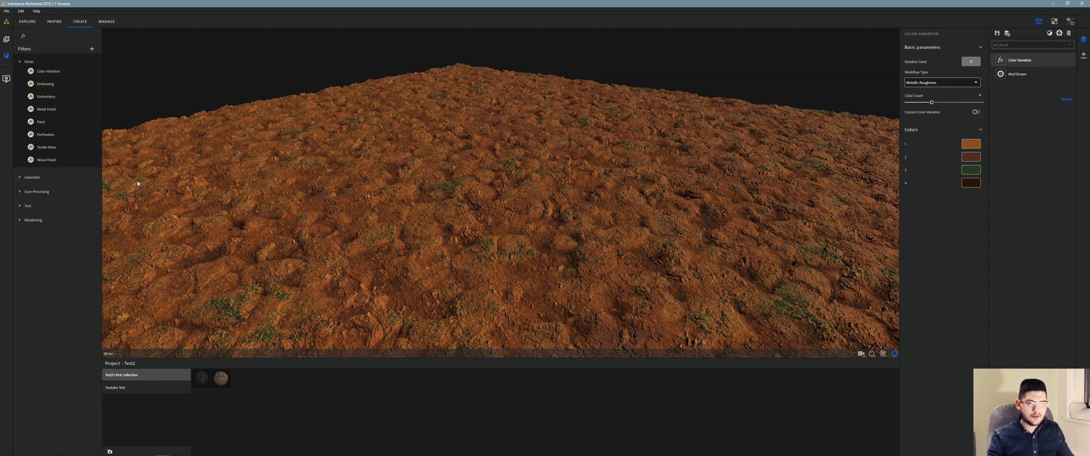
{"action": "left_click", "coordinate": [21, 220]}
{"action": "left_click_drag", "start_coordinate": [45, 280], "coordinate": [403, 215]}
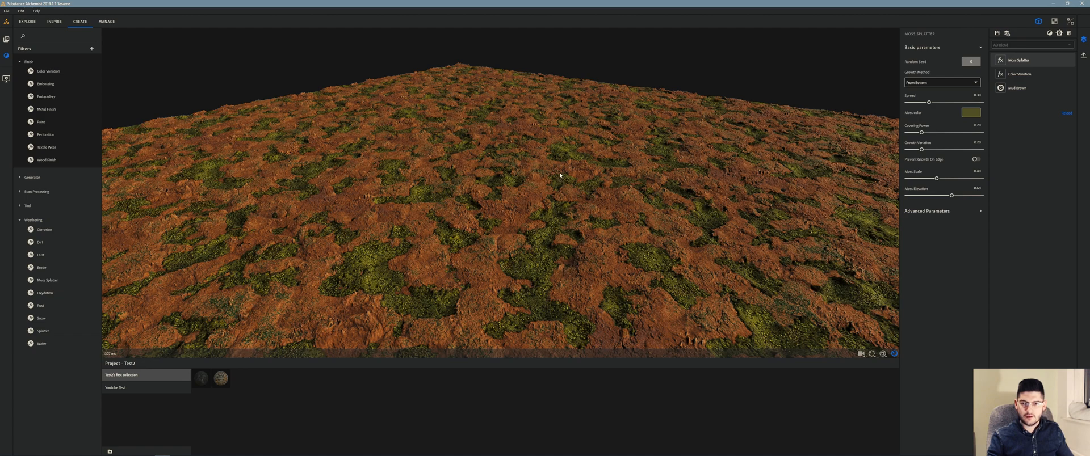
- Change the moss colour of the Moss Splatter filter to a medium golden brown that blends with the mud
{"action": "scroll", "coordinate": [562, 175], "scroll_direction": "down", "scroll_amount": 5}
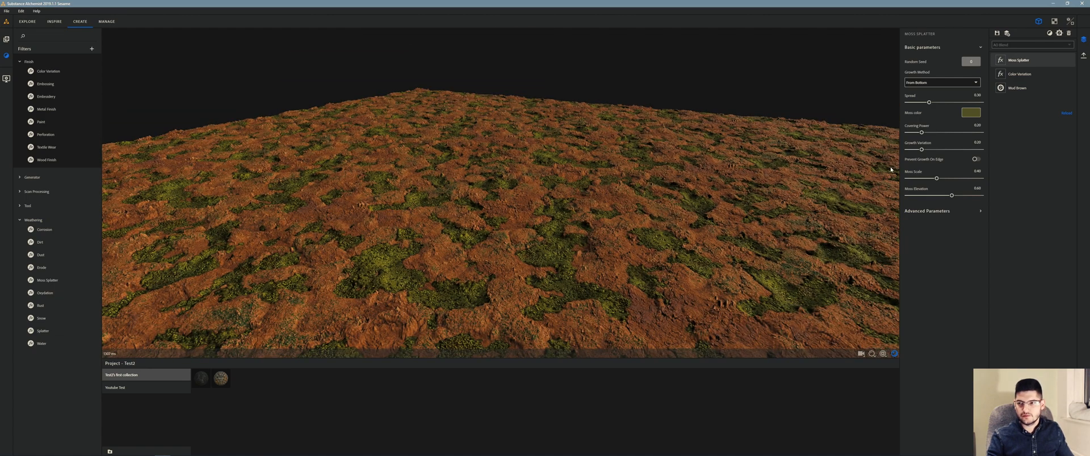
{"action": "left_click_drag", "start_coordinate": [692, 223], "coordinate": [694, 210]}
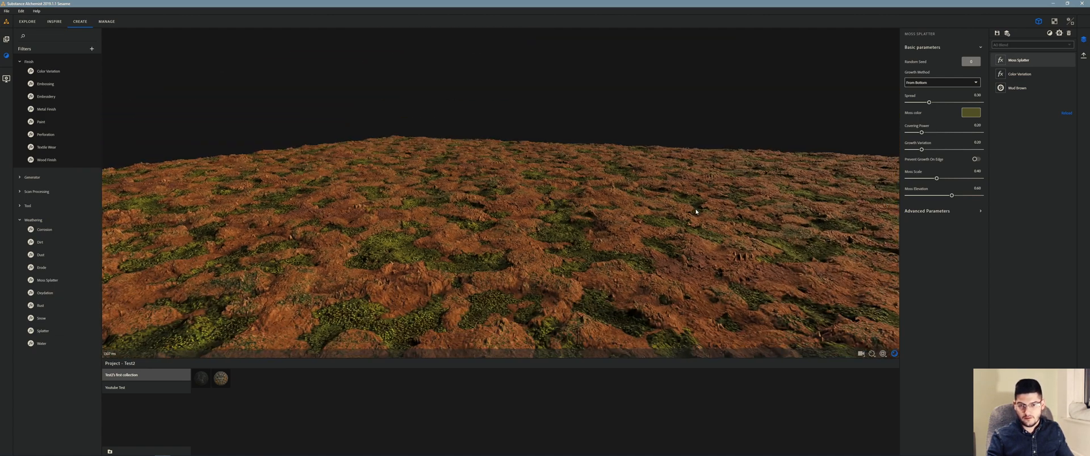
{"action": "left_click_drag", "start_coordinate": [433, 240], "coordinate": [424, 208]}
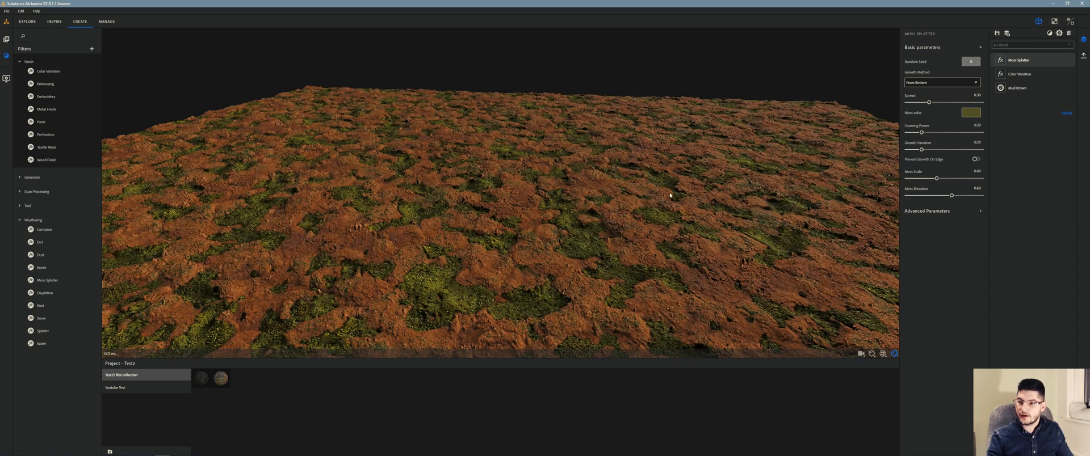
{"action": "left_click", "coordinate": [970, 112]}
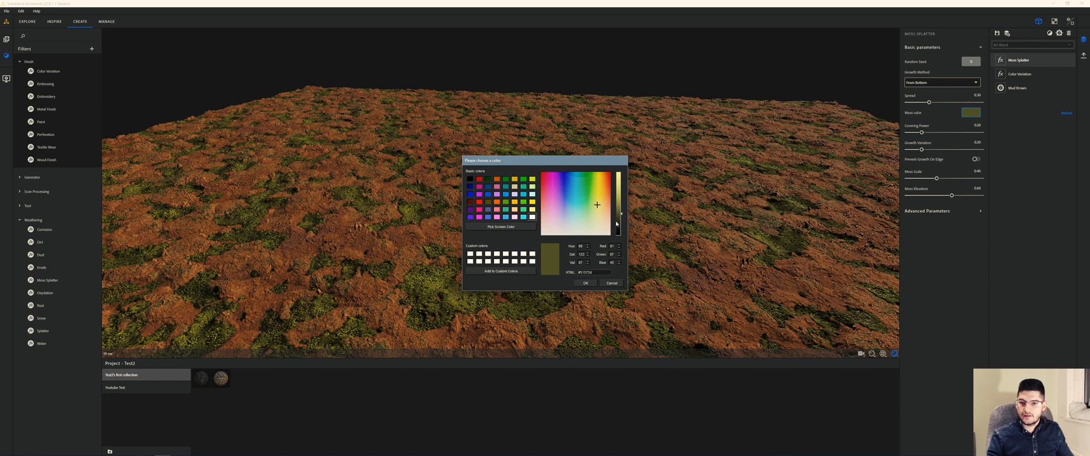
{"action": "left_click_drag", "start_coordinate": [618, 222], "coordinate": [605, 209]}
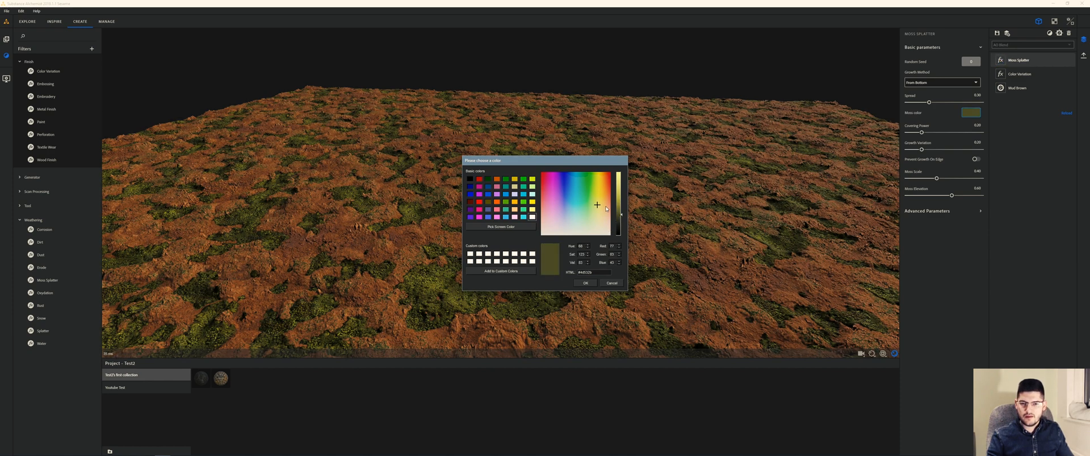
{"action": "left_click", "coordinate": [605, 207]}
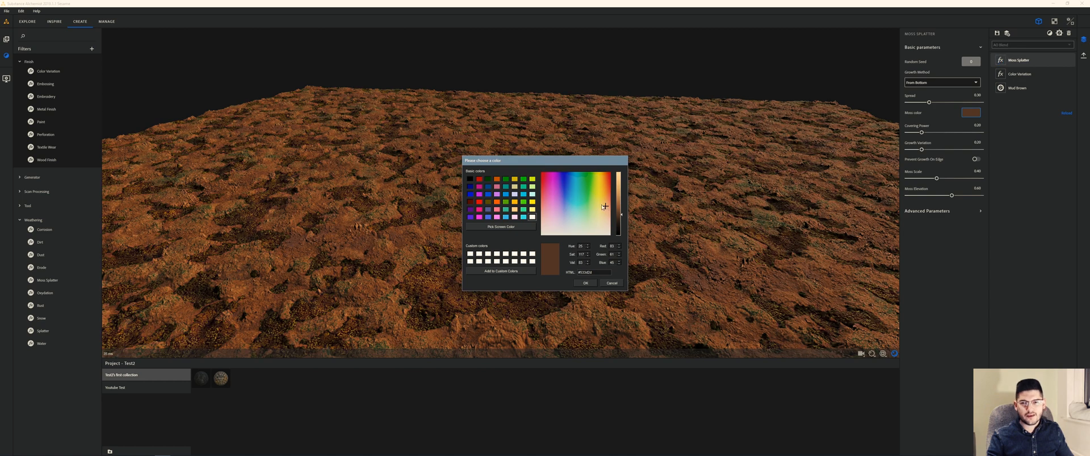
{"action": "left_click", "coordinate": [602, 202]}
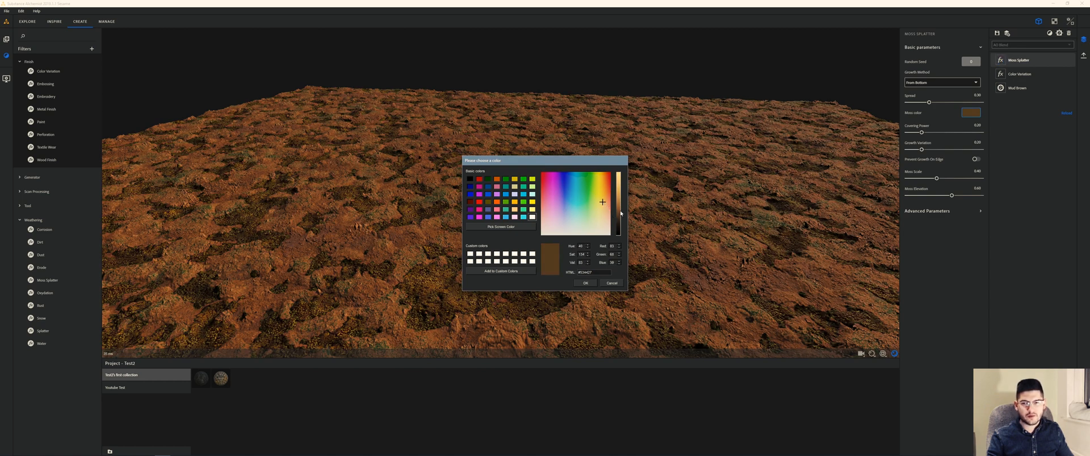
{"action": "left_click", "coordinate": [619, 211]}
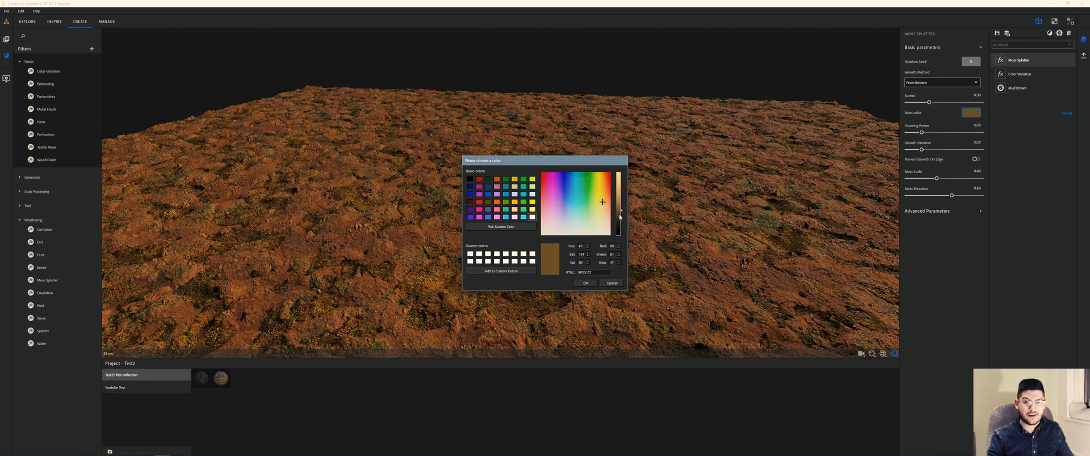
{"action": "left_click", "coordinate": [619, 222]}
{"action": "left_click", "coordinate": [618, 217]}
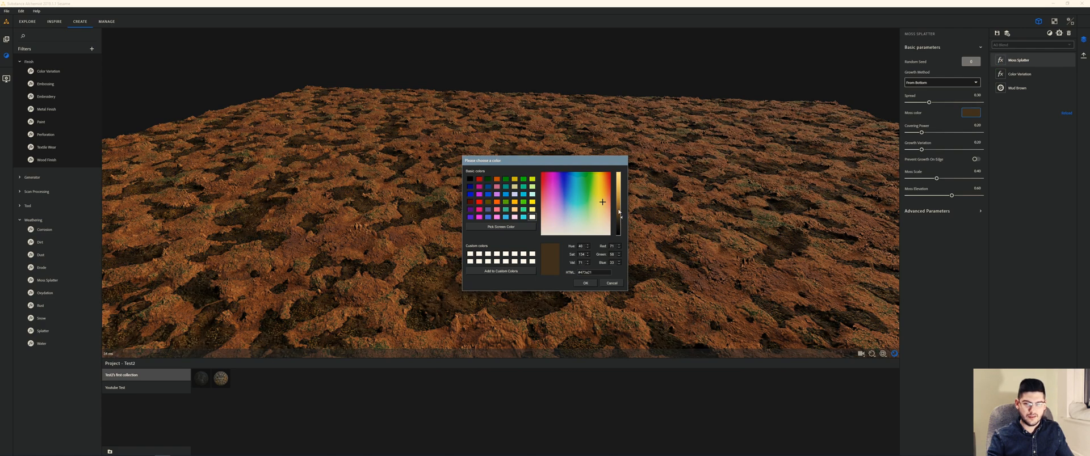
{"action": "left_click", "coordinate": [619, 207]}
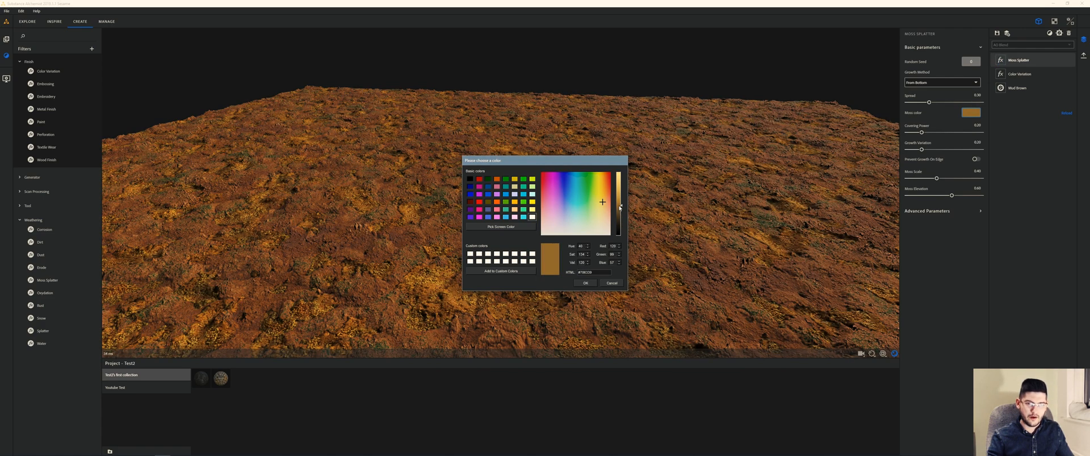
{"action": "left_click", "coordinate": [622, 218]}
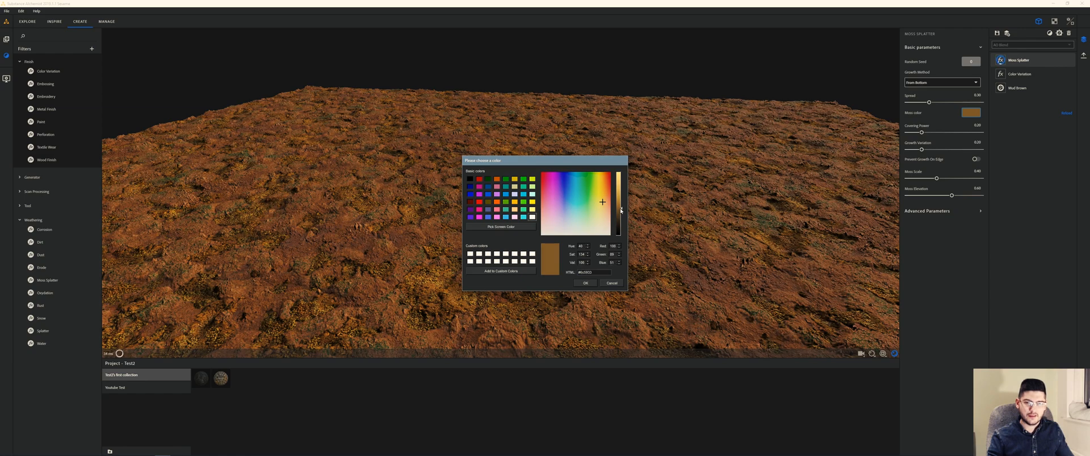
{"action": "left_click", "coordinate": [623, 219]}
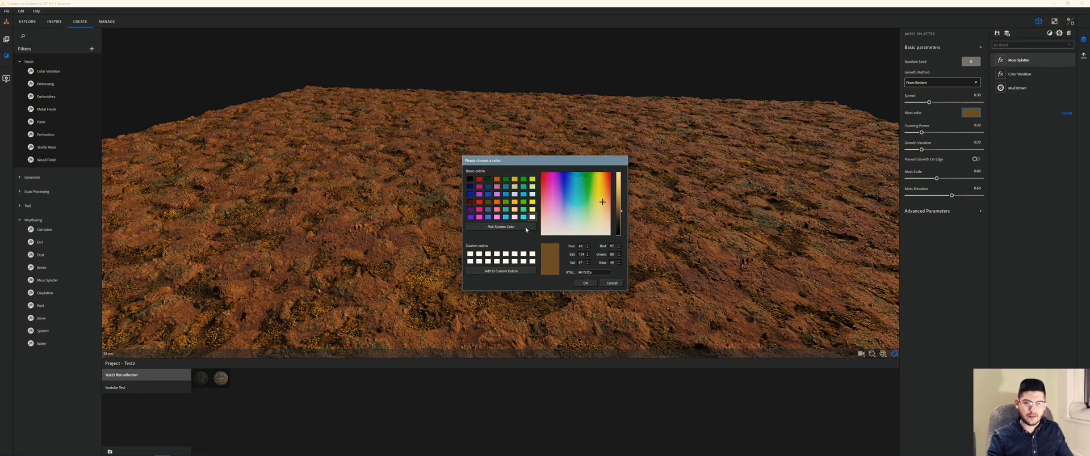
{"action": "left_click", "coordinate": [585, 282]}
- Set the Moss Splatter filter's Spread to about 0.14, Covering Power to about 0.84 and Growth Variation to about 0.64
{"action": "scroll", "coordinate": [497, 227], "scroll_direction": "up", "scroll_amount": 5}
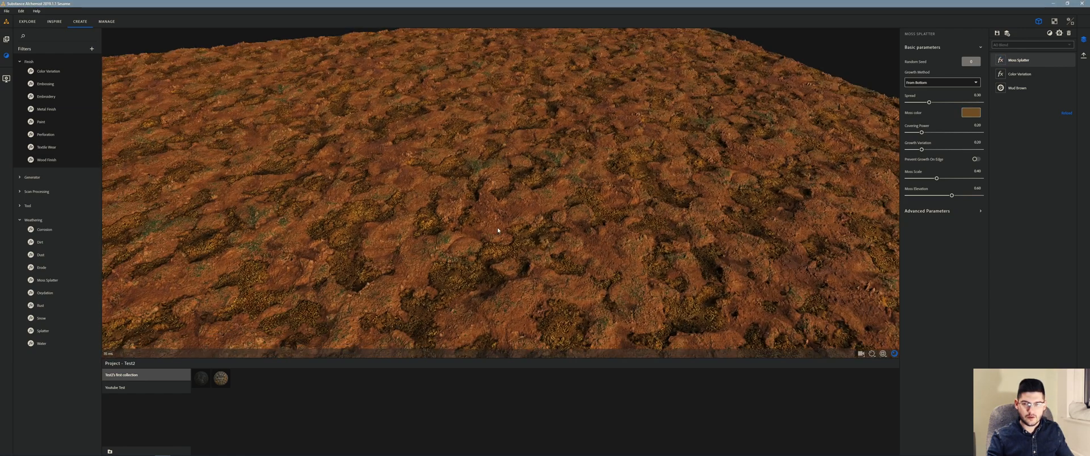
{"action": "scroll", "coordinate": [494, 225], "scroll_direction": "down", "scroll_amount": 4}
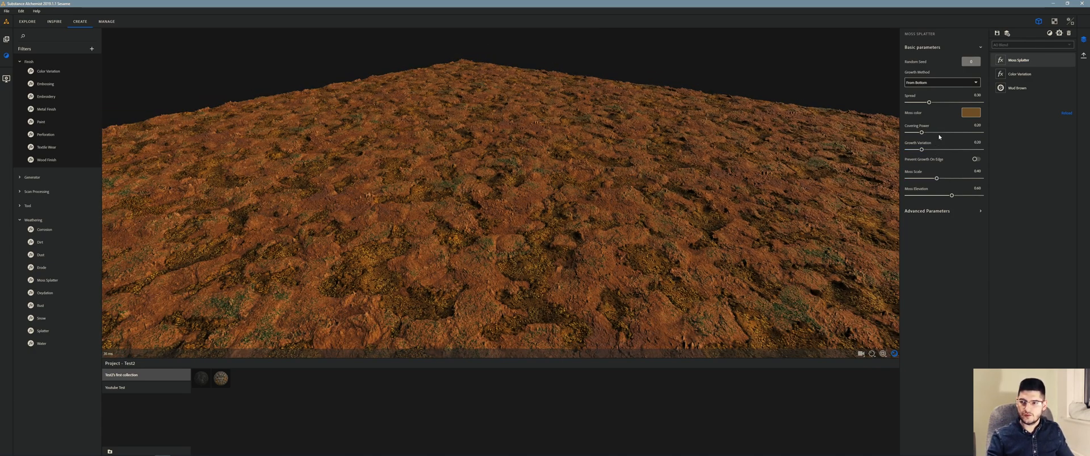
{"action": "left_click_drag", "start_coordinate": [928, 102], "coordinate": [912, 106]}
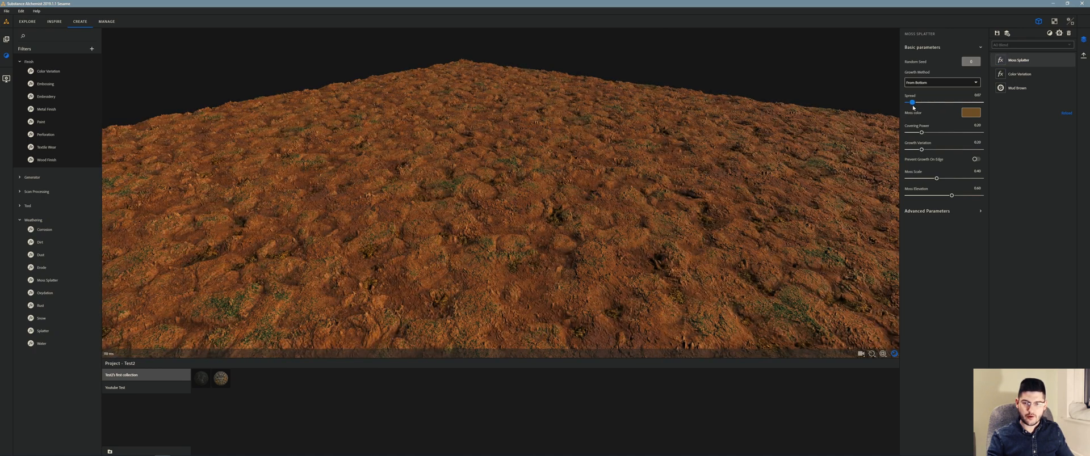
{"action": "left_click_drag", "start_coordinate": [913, 106], "coordinate": [918, 103]}
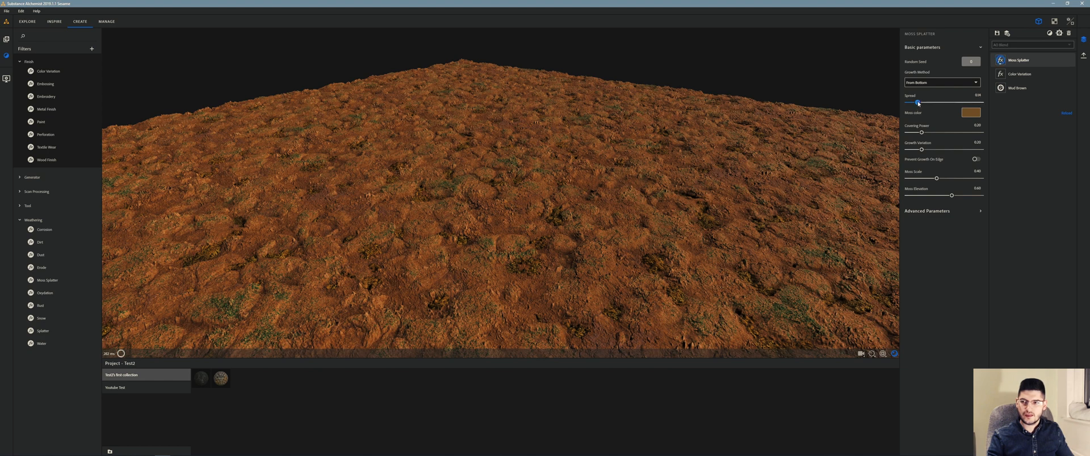
{"action": "left_click_drag", "start_coordinate": [928, 152], "coordinate": [970, 139]}
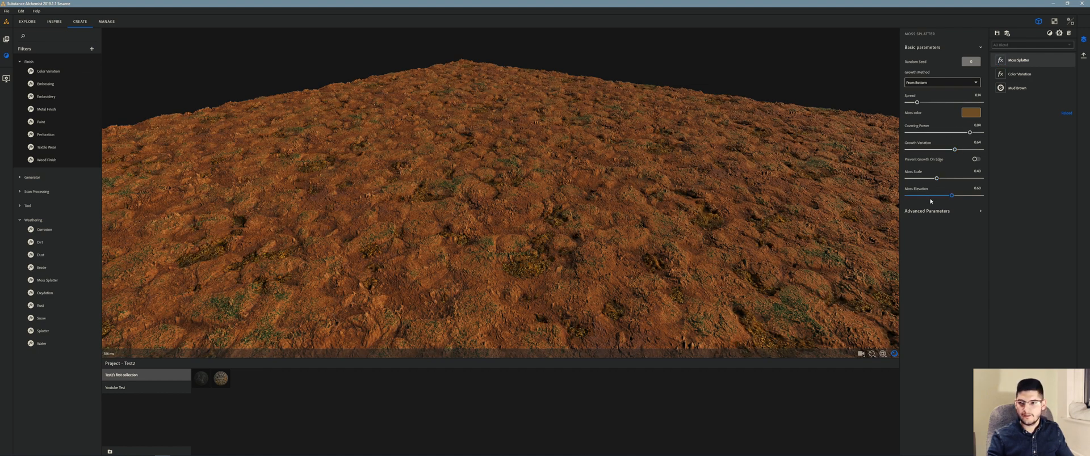
- Set the Moss Splatter filter's Moss Elevation to 0 and Moss Scale to 1, and inspect the surface
{"action": "left_click_drag", "start_coordinate": [951, 195], "coordinate": [887, 198]}
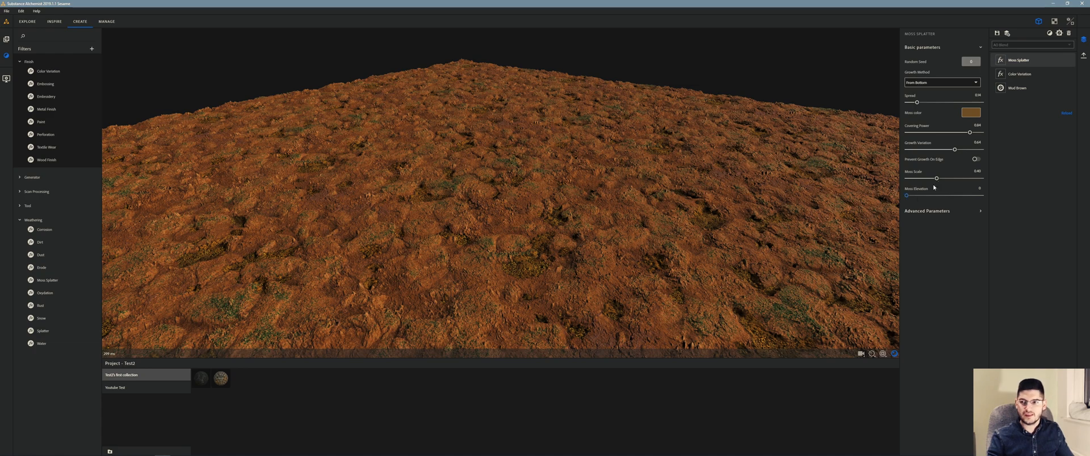
{"action": "left_click_drag", "start_coordinate": [939, 179], "coordinate": [985, 186]}
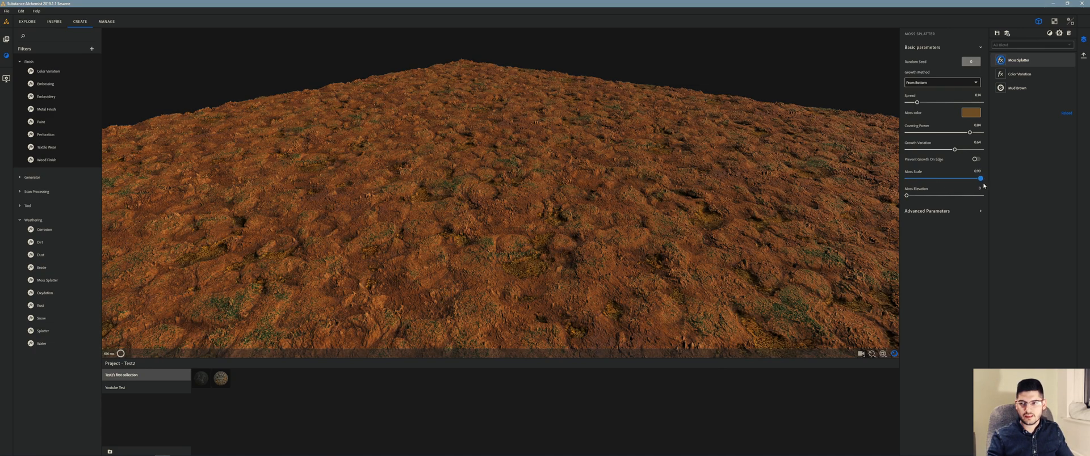
{"action": "left_click_drag", "start_coordinate": [770, 207], "coordinate": [702, 212]}
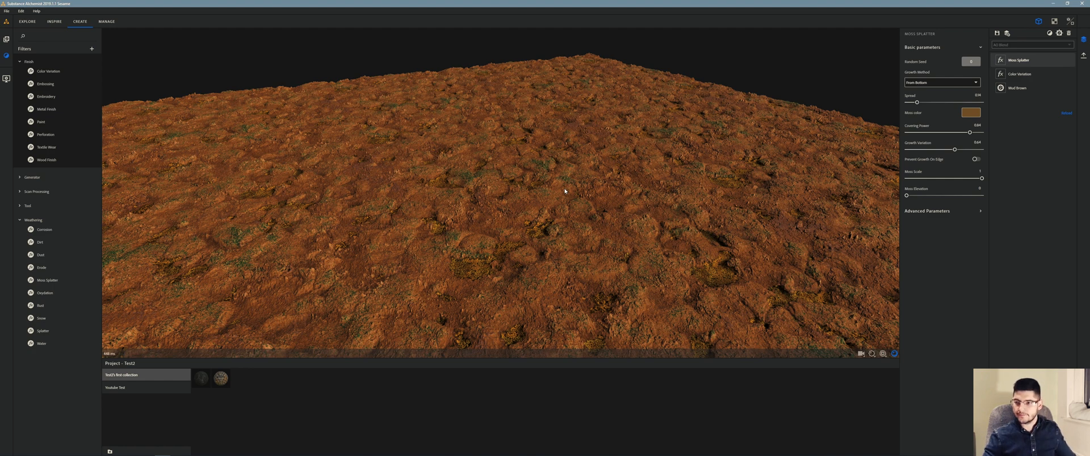
{"action": "scroll", "coordinate": [568, 224], "scroll_direction": "up", "scroll_amount": 2}
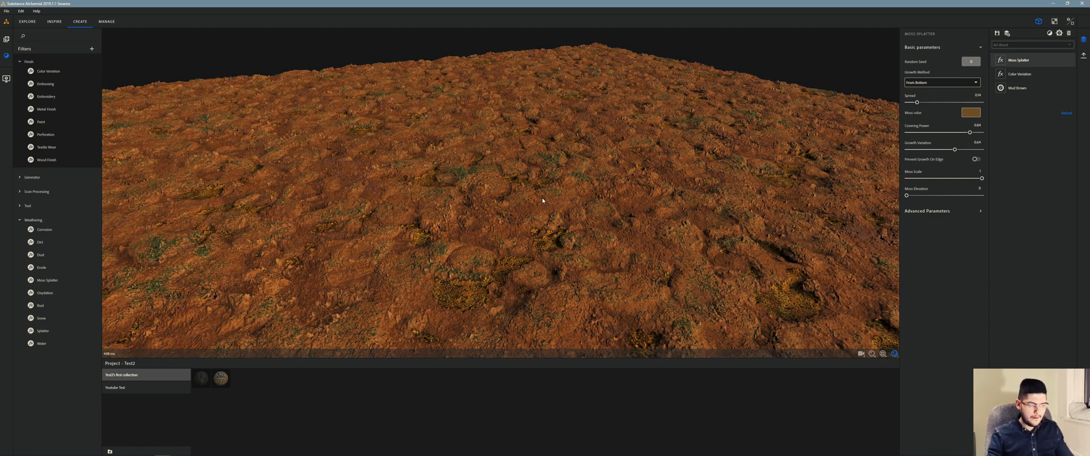
{"action": "left_click_drag", "start_coordinate": [542, 201], "coordinate": [458, 220]}
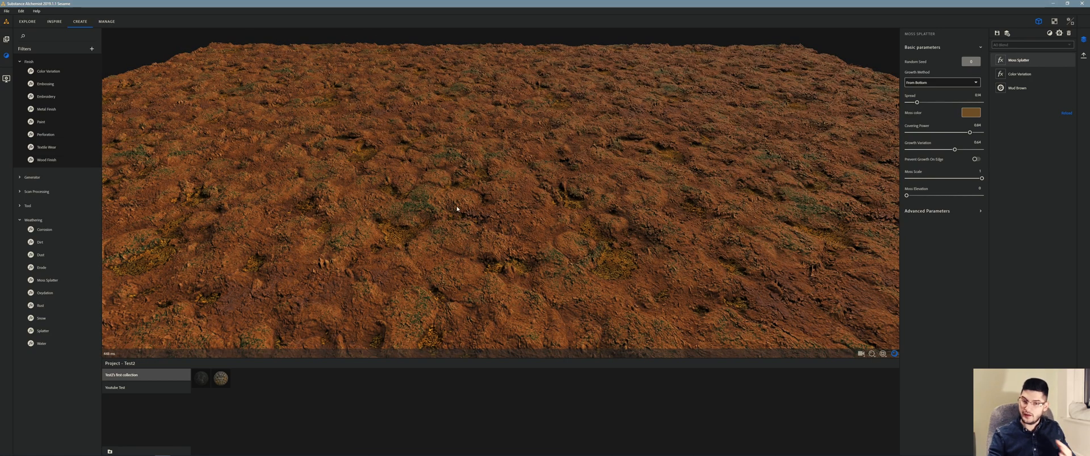
{"action": "scroll", "coordinate": [440, 207], "scroll_direction": "up", "scroll_amount": 2}
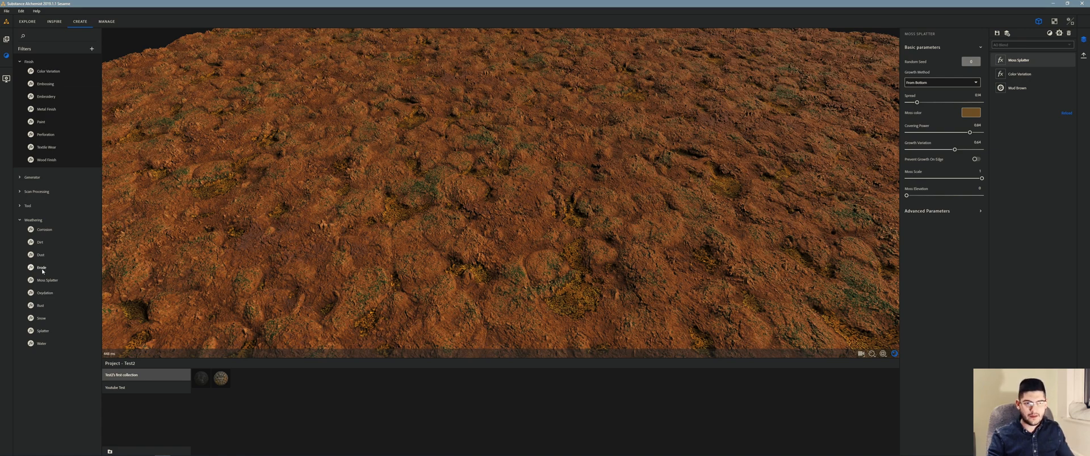
- Add the Dust weathering filter on top of Moss Splatter and reduce its Quantity to about 0.41
{"action": "left_click_drag", "start_coordinate": [41, 255], "coordinate": [413, 247]}
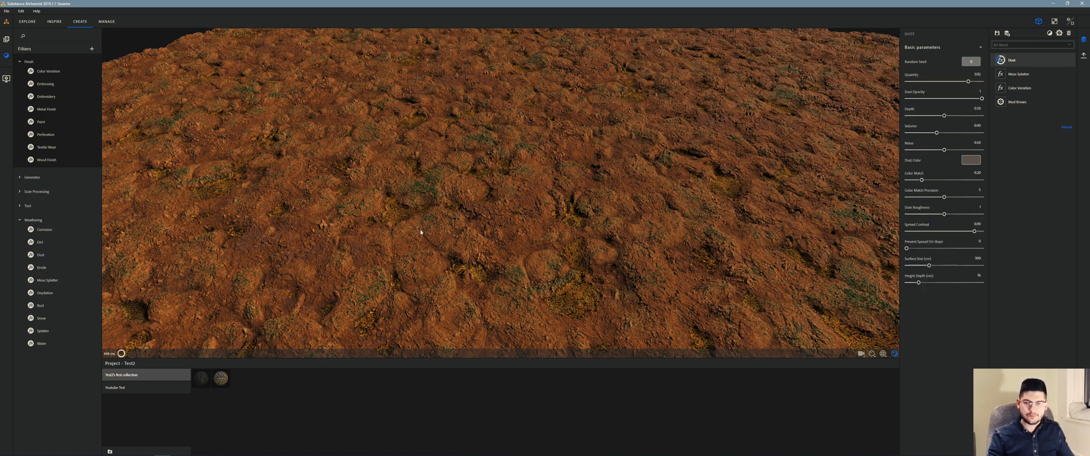
{"action": "left_click_drag", "start_coordinate": [480, 196], "coordinate": [454, 159]}
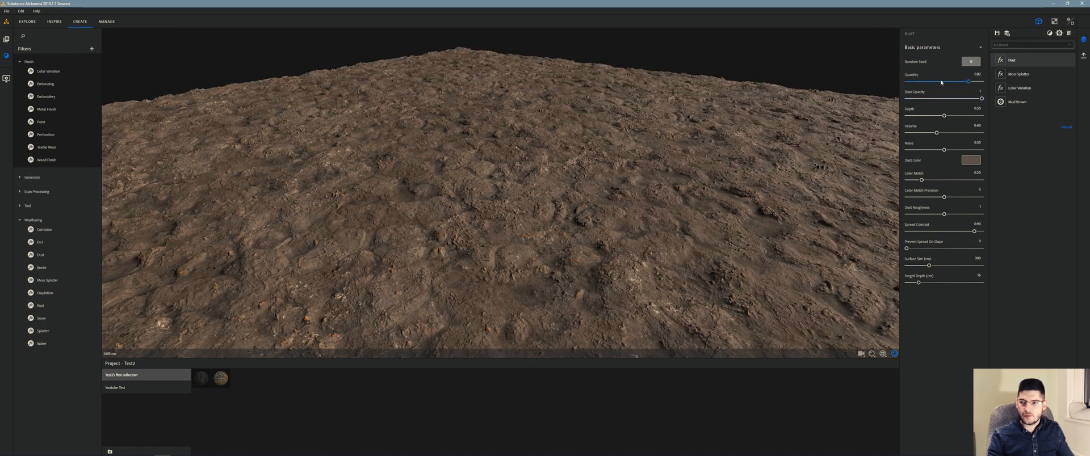
{"action": "left_click_drag", "start_coordinate": [968, 81], "coordinate": [937, 81]}
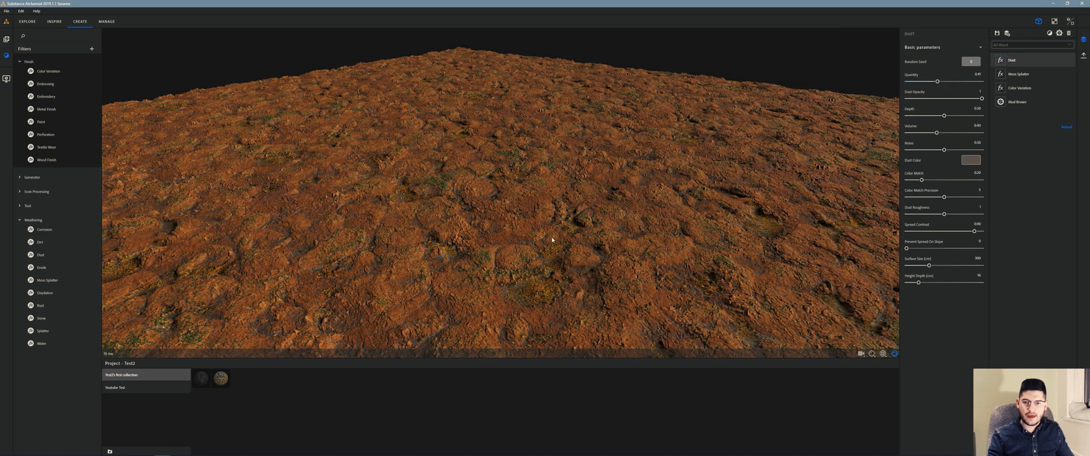
- Inspect the dusty surface up close, then set the Dust filter's Quantity to about 0.48 and Color Match to about 0.38
{"action": "scroll", "coordinate": [548, 250], "scroll_direction": "up", "scroll_amount": 5}
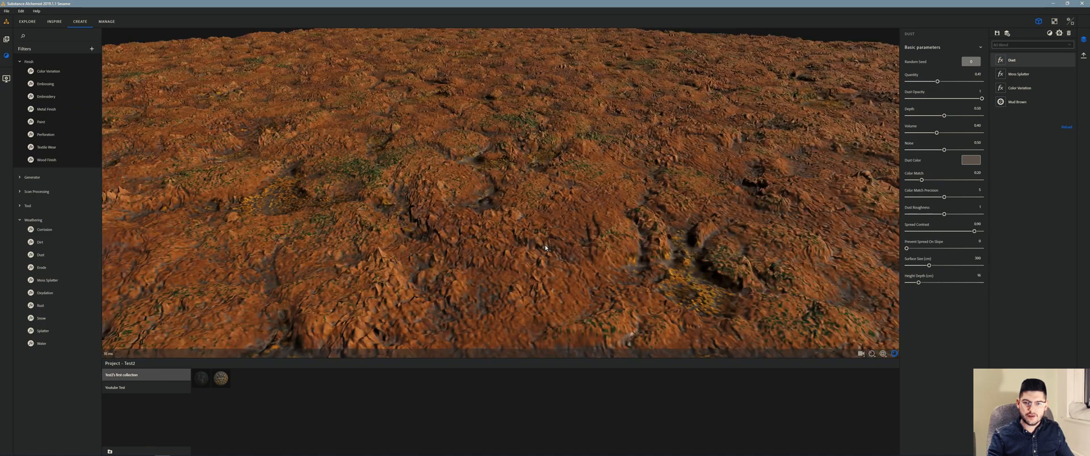
{"action": "scroll", "coordinate": [547, 248], "scroll_direction": "up", "scroll_amount": 1}
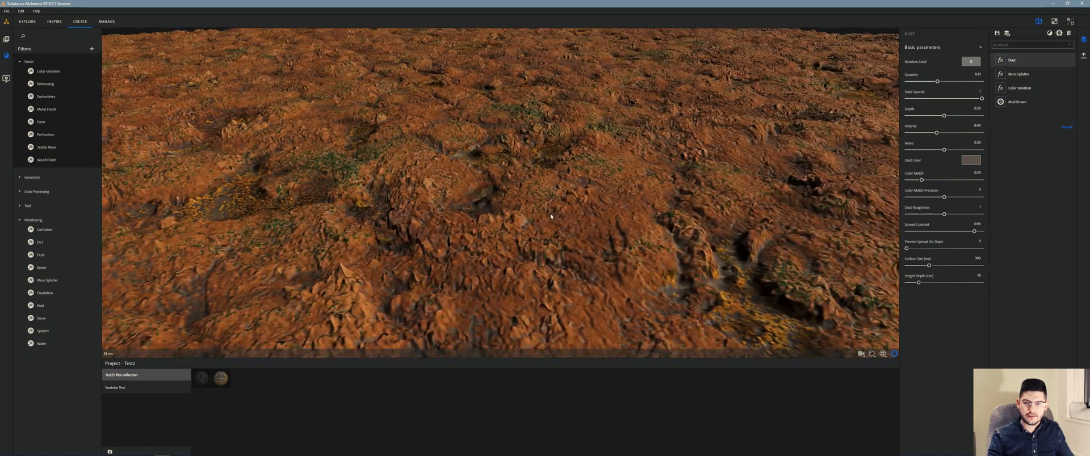
{"action": "left_click_drag", "start_coordinate": [738, 243], "coordinate": [615, 243]}
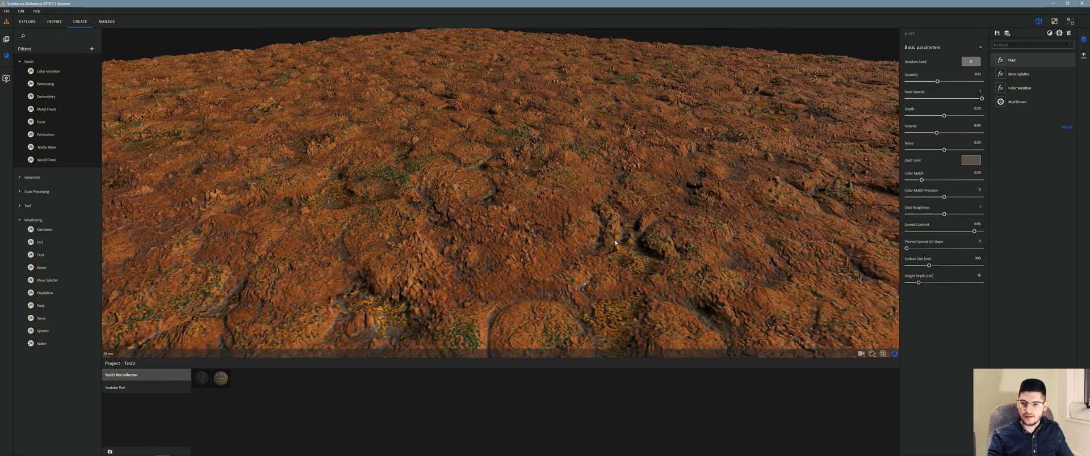
{"action": "left_click_drag", "start_coordinate": [937, 81], "coordinate": [941, 83]}
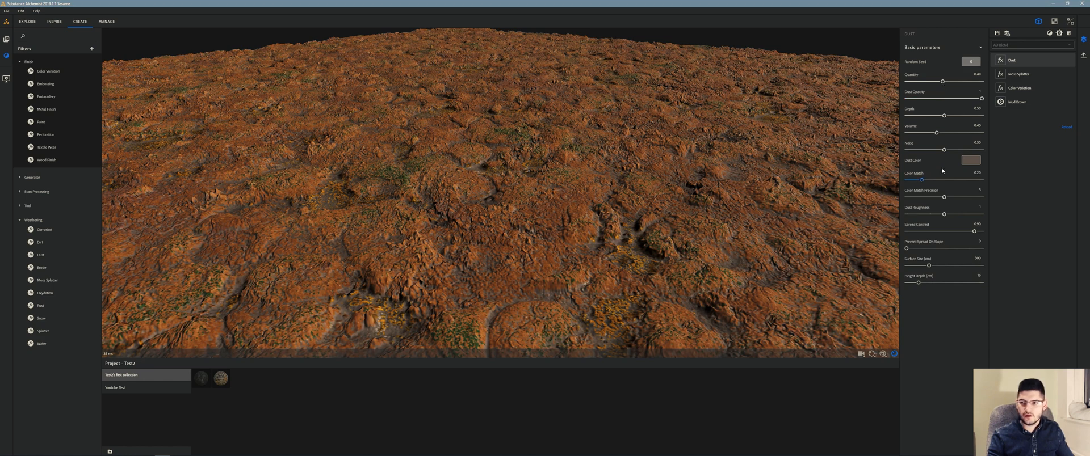
{"action": "mouse_move", "coordinate": [921, 181]}
{"action": "left_mouse_down"}
{"action": "mouse_move", "coordinate": [956, 182]}
{"action": "mouse_move", "coordinate": [935, 184]}
{"action": "left_mouse_up"}
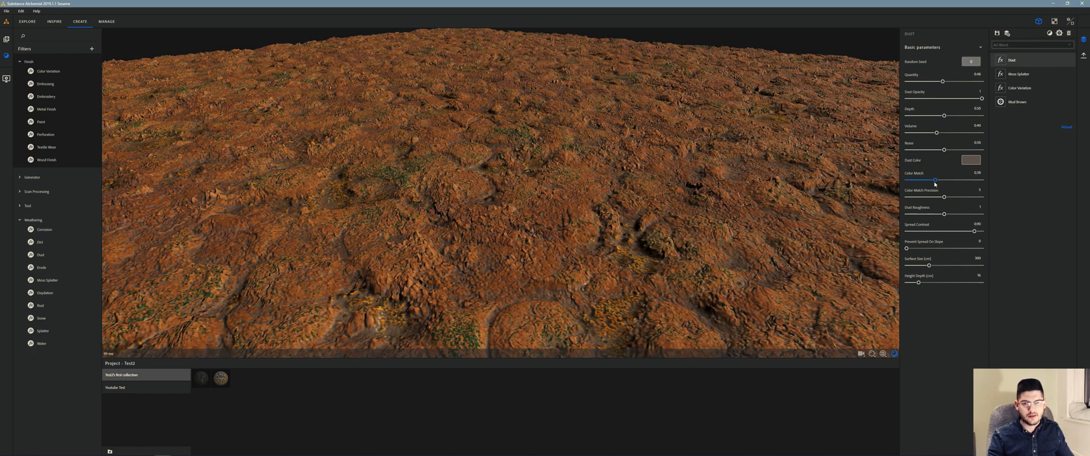
{"action": "left_click_drag", "start_coordinate": [528, 191], "coordinate": [520, 192]}
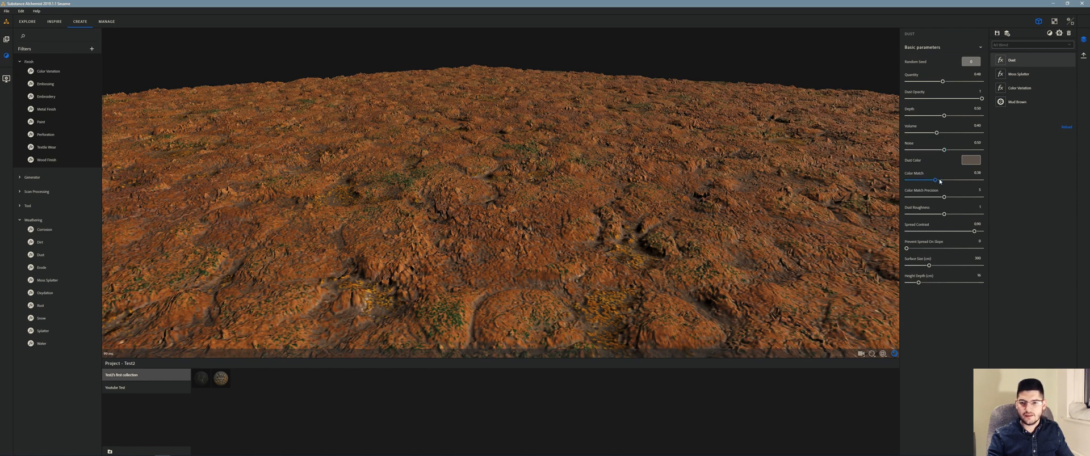
- Try a high Volume on the Dust filter, then set Quantity to about 0.63 and Volume to about 0.36
{"action": "left_click_drag", "start_coordinate": [936, 132], "coordinate": [980, 134]}
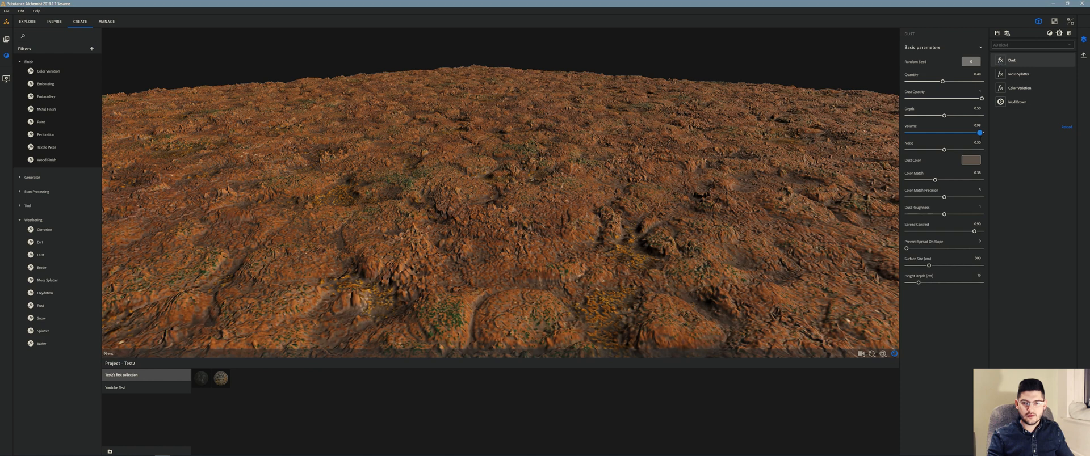
{"action": "left_click_drag", "start_coordinate": [942, 81], "coordinate": [954, 85]}
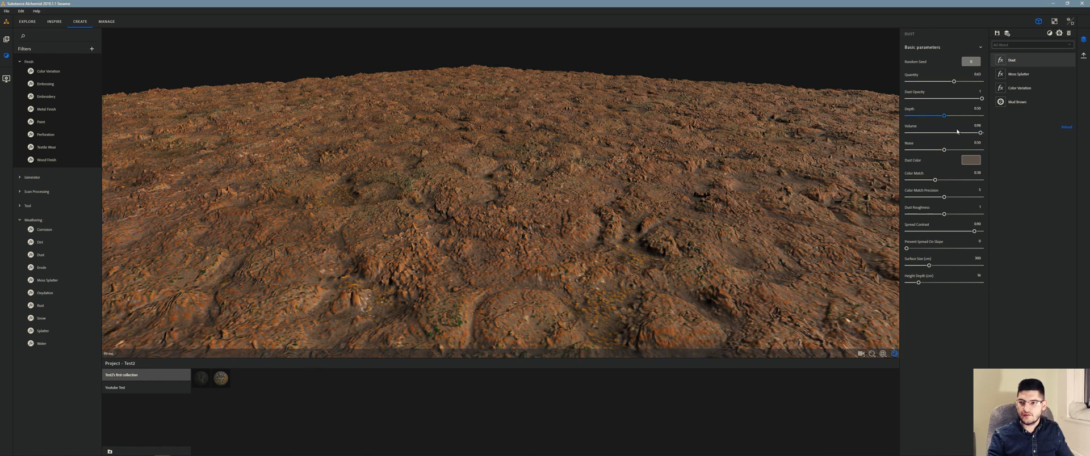
{"action": "left_click_drag", "start_coordinate": [980, 132], "coordinate": [933, 134]}
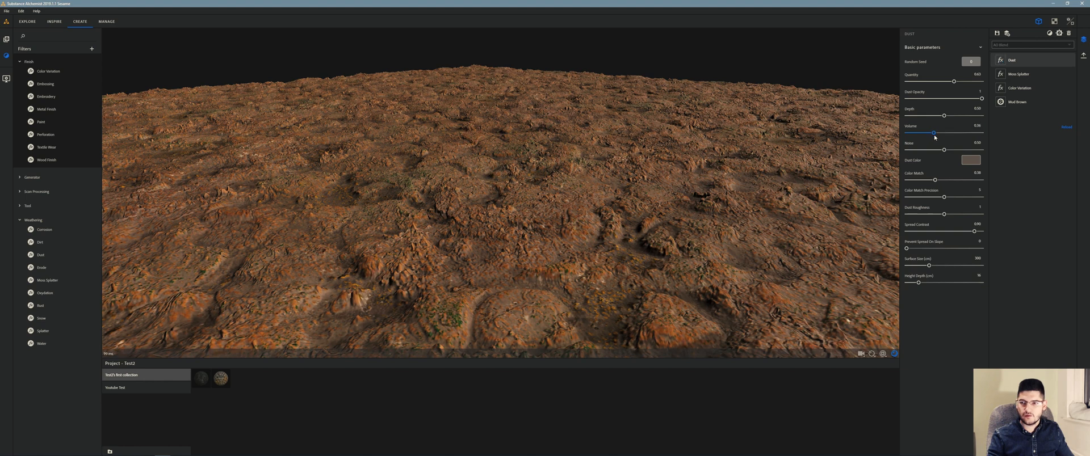
- Compare maximum and zero Volume on the Dust filter, then set Volume to about 0.06 and Noise to about 0.62
{"action": "left_click", "coordinate": [970, 133]}
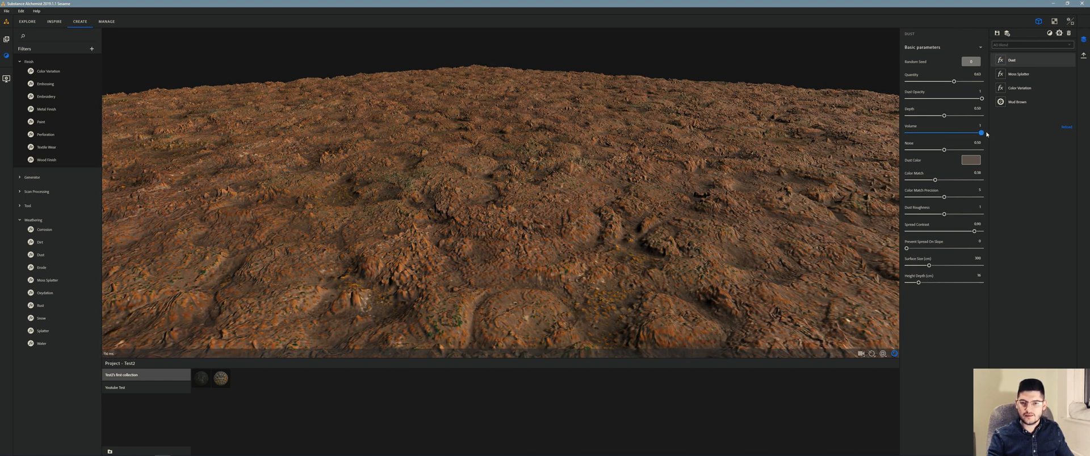
{"action": "left_click", "coordinate": [907, 133]}
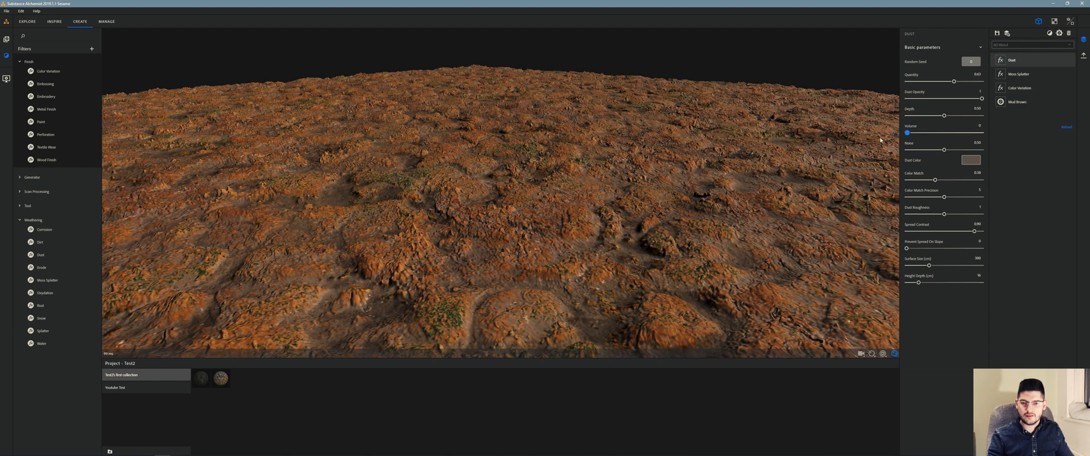
{"action": "left_click", "coordinate": [932, 133]}
{"action": "left_click", "coordinate": [907, 132]}
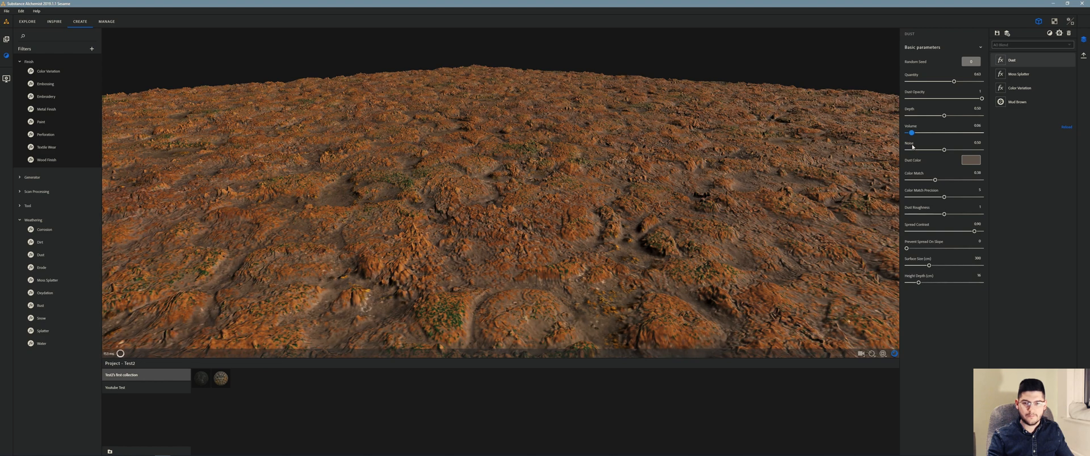
{"action": "mouse_move", "coordinate": [951, 153]}
{"action": "left_mouse_down"}
{"action": "mouse_move", "coordinate": [963, 152]}
{"action": "mouse_move", "coordinate": [953, 151]}
{"action": "left_mouse_up"}
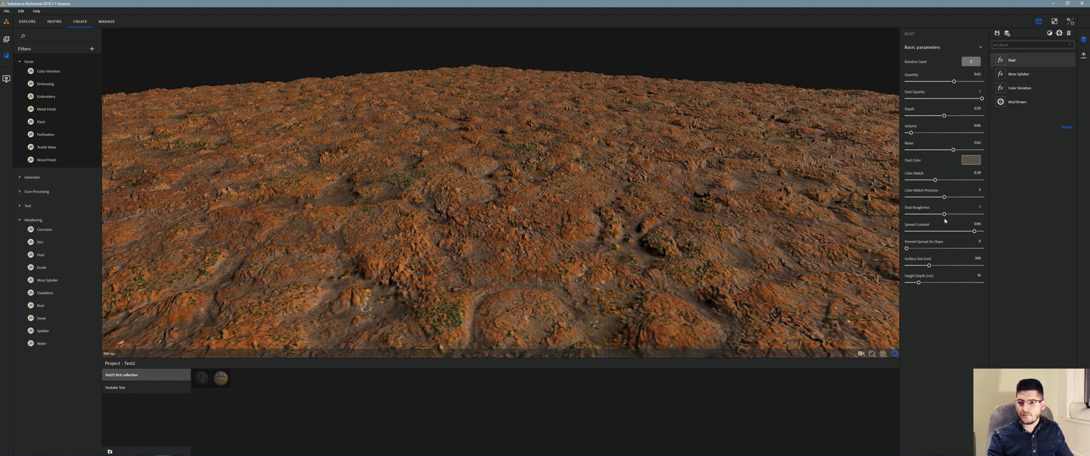
- Raise the Dust filter's Height Depth to about 59 cm, adjust its Surface Size, and compare the ground with the filter toggled
{"action": "left_click_drag", "start_coordinate": [920, 283], "coordinate": [938, 270]}
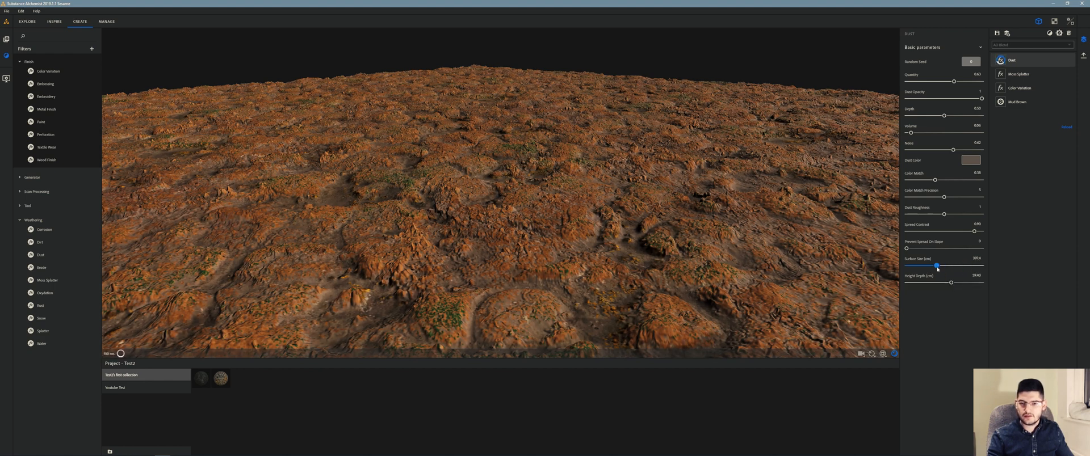
{"action": "left_click_drag", "start_coordinate": [670, 134], "coordinate": [661, 162]}
{"action": "scroll", "coordinate": [675, 187], "scroll_direction": "down", "scroll_amount": 3}
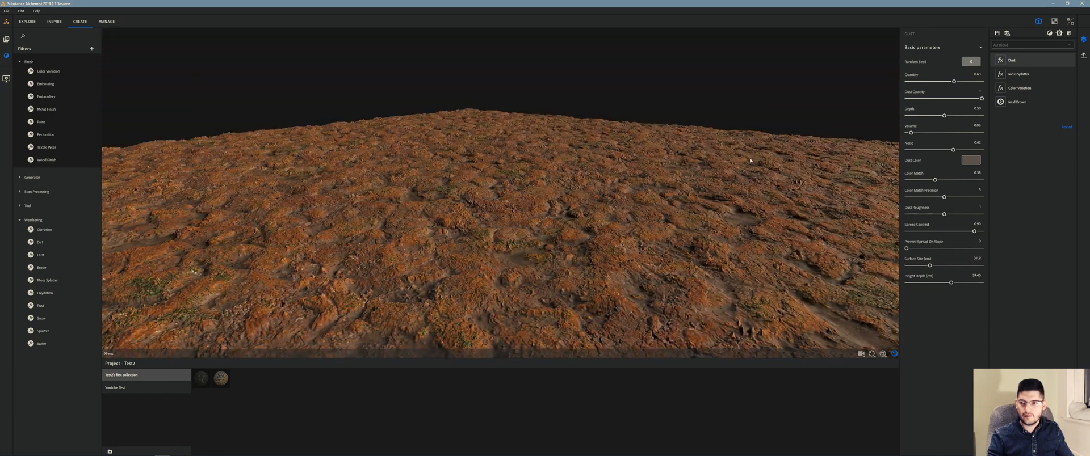
{"action": "left_click", "coordinate": [1071, 61]}
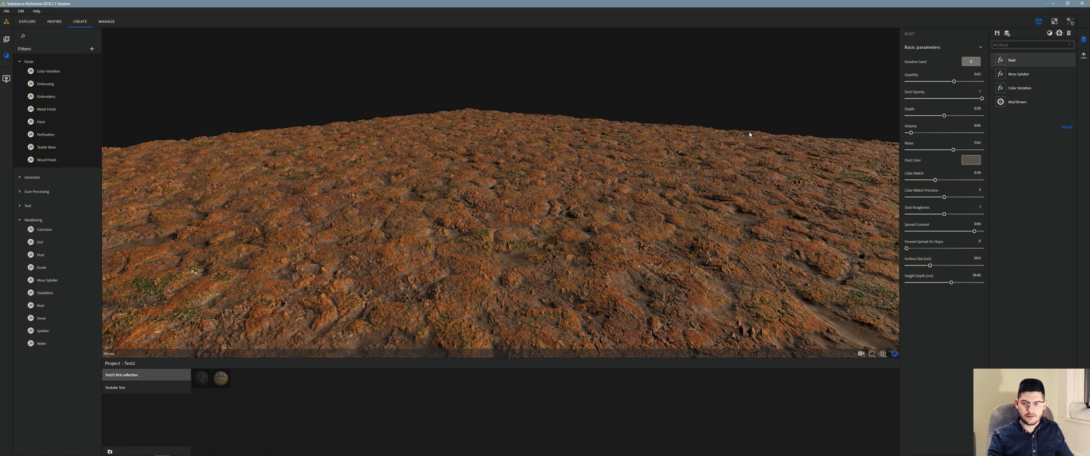
{"action": "left_click_drag", "start_coordinate": [748, 131], "coordinate": [731, 143]}
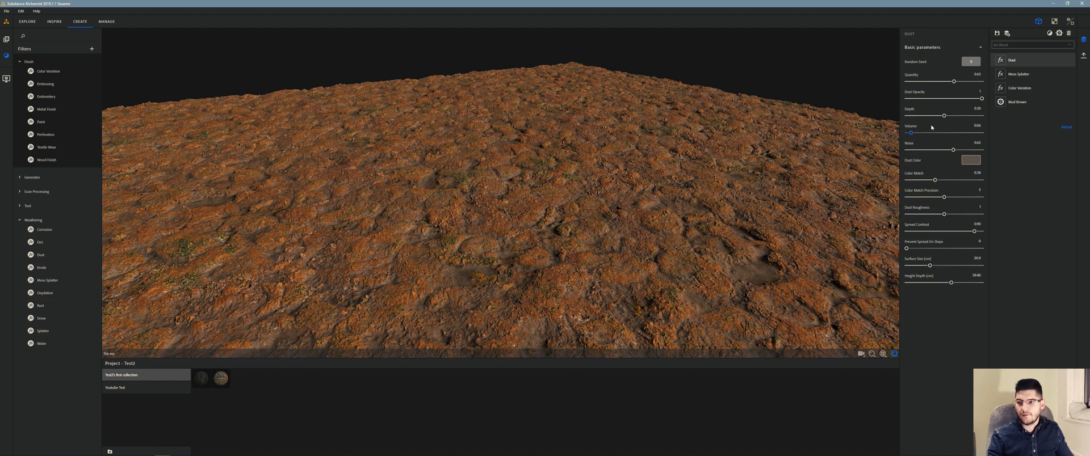
- Set the Dust filter's Dust Opacity to about 0.70 and Dust Roughness to about 1.65, and inspect the surface
{"action": "left_click_drag", "start_coordinate": [975, 102], "coordinate": [960, 102]}
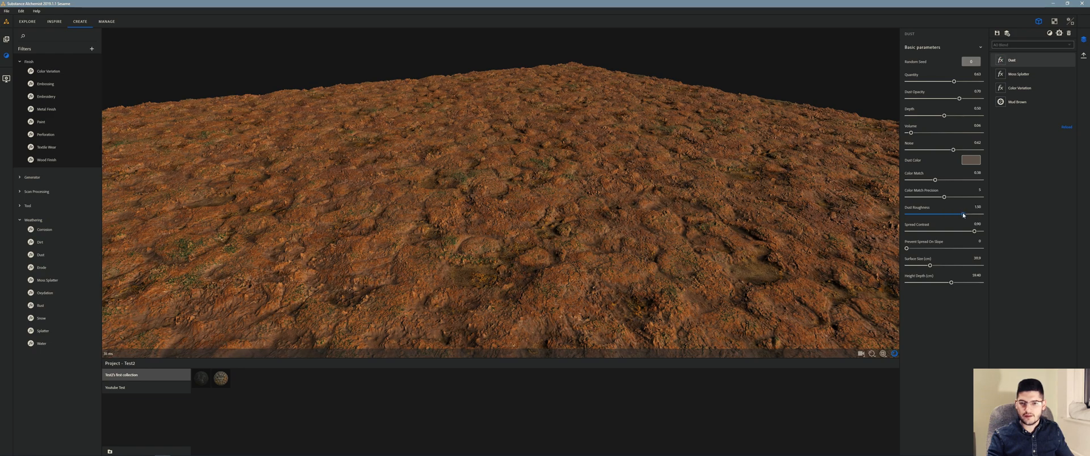
{"action": "mouse_move", "coordinate": [962, 214]}
{"action": "left_mouse_down"}
{"action": "mouse_move", "coordinate": [882, 214]}
{"action": "mouse_move", "coordinate": [962, 216]}
{"action": "left_mouse_up"}
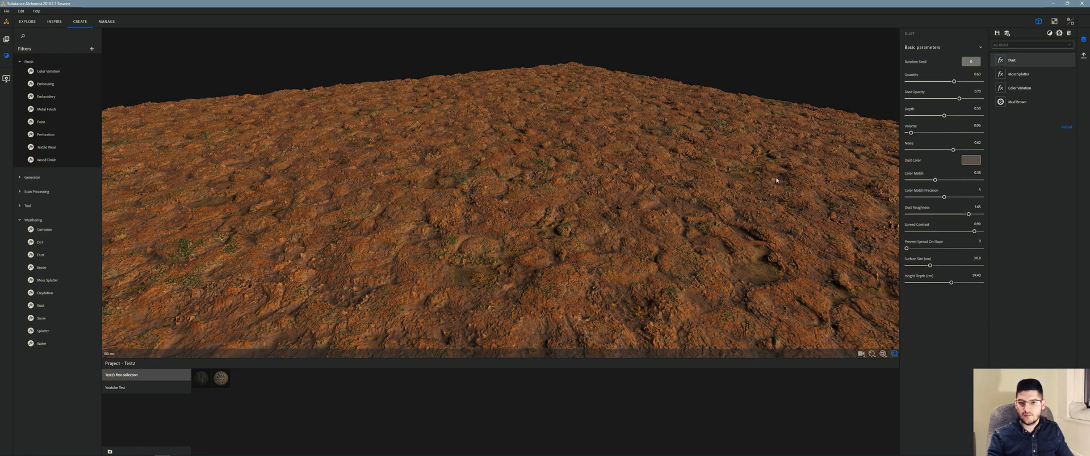
{"action": "left_click_drag", "start_coordinate": [776, 179], "coordinate": [783, 165]}
{"action": "left_click_drag", "start_coordinate": [704, 172], "coordinate": [699, 168]}
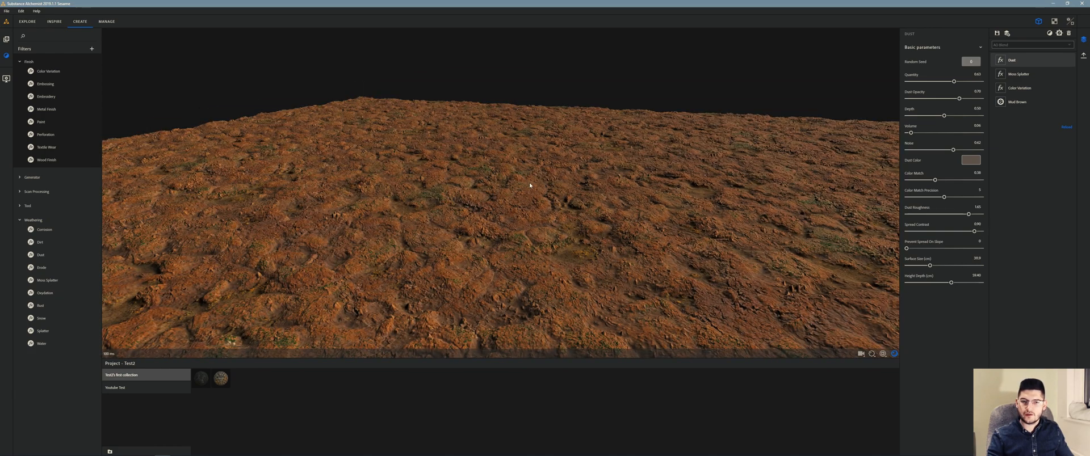
{"action": "left_click_drag", "start_coordinate": [529, 185], "coordinate": [639, 140]}
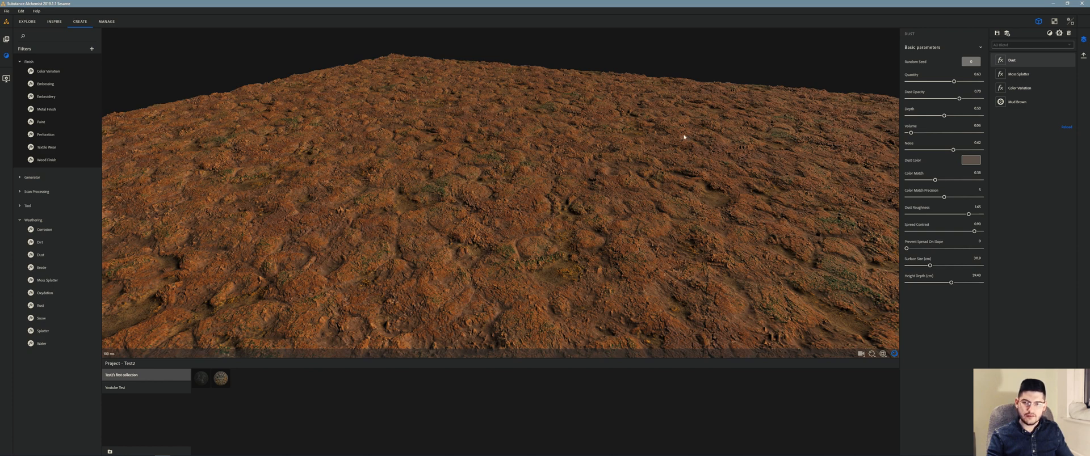
{"action": "left_click_drag", "start_coordinate": [543, 164], "coordinate": [529, 159]}
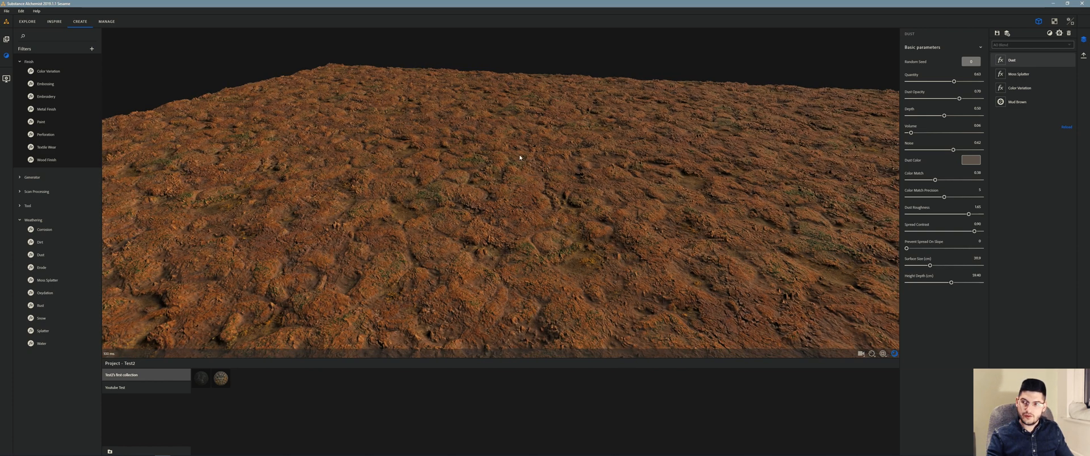
- Add the Raw Slate starter material on top of the Dust filter and lower its Height Position to about 0.09
{"action": "left_click", "coordinate": [5, 40]}
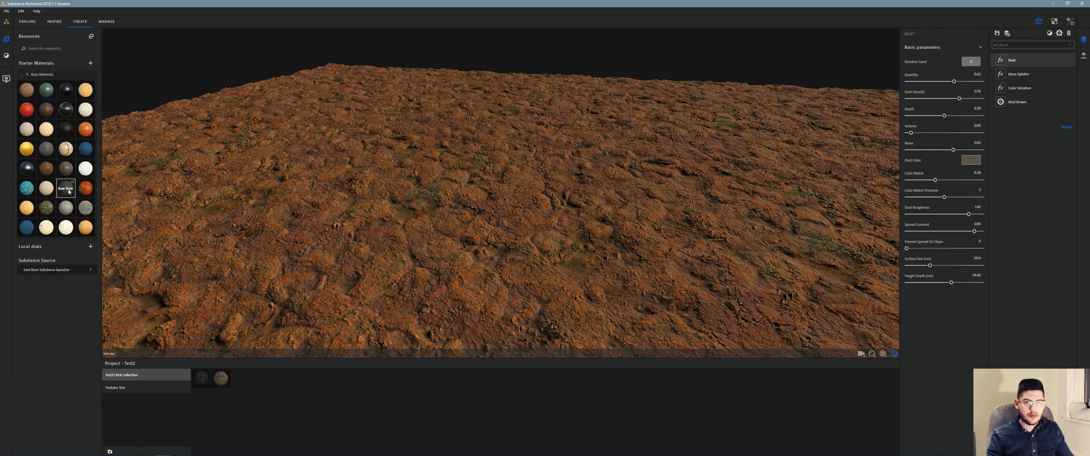
{"action": "left_click_drag", "start_coordinate": [69, 192], "coordinate": [426, 204]}
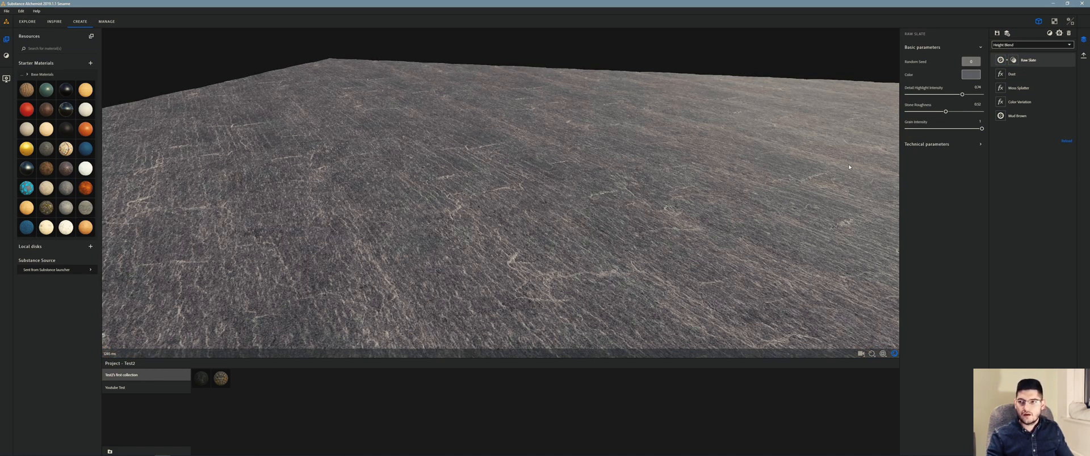
{"action": "left_click", "coordinate": [917, 146]}
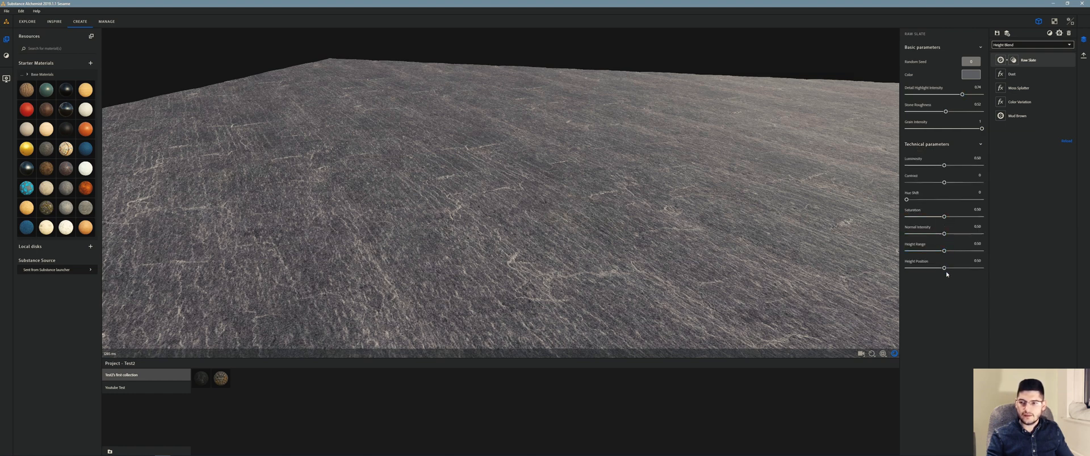
{"action": "left_click_drag", "start_coordinate": [944, 271], "coordinate": [913, 273]}
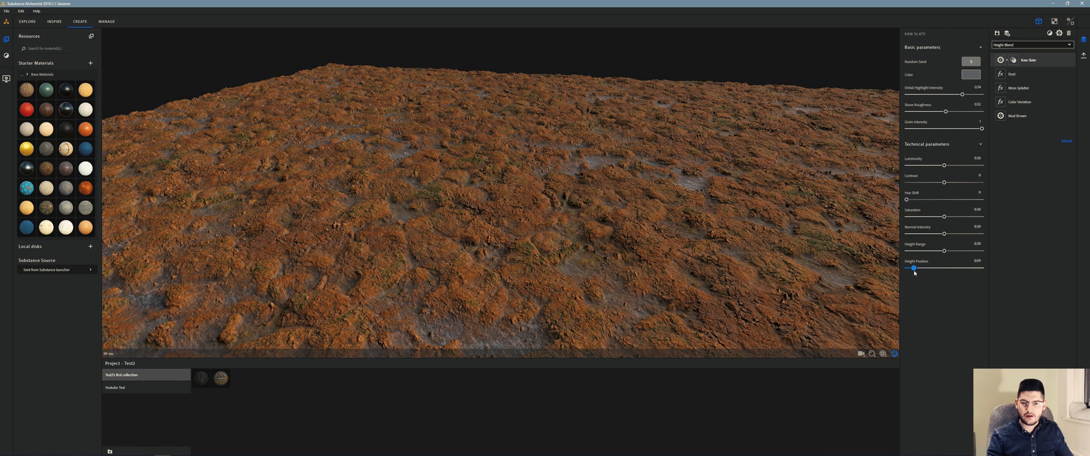
- Set Raw Slate's Height Range to 1 and fine-tune its Height Position while checking the slate in the recesses
{"action": "left_click_drag", "start_coordinate": [944, 252], "coordinate": [997, 261]}
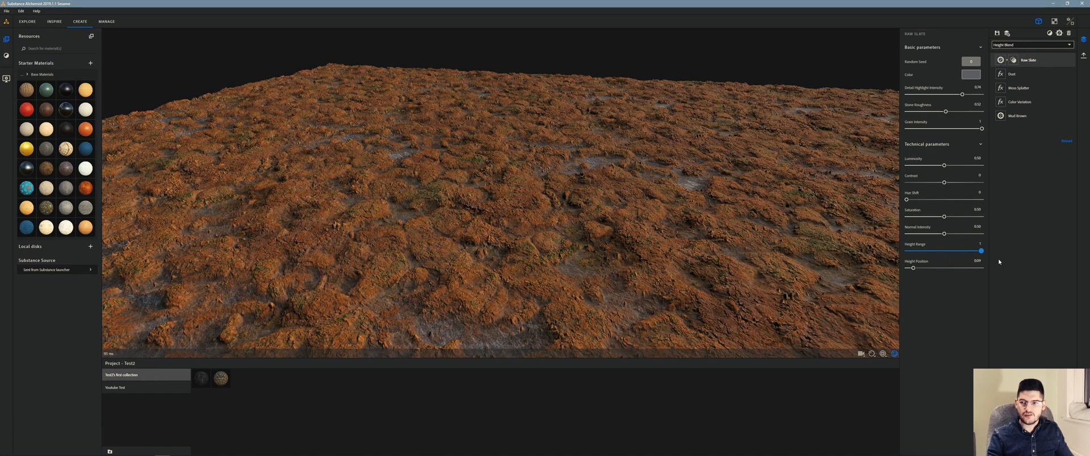
{"action": "left_click_drag", "start_coordinate": [648, 223], "coordinate": [662, 241]}
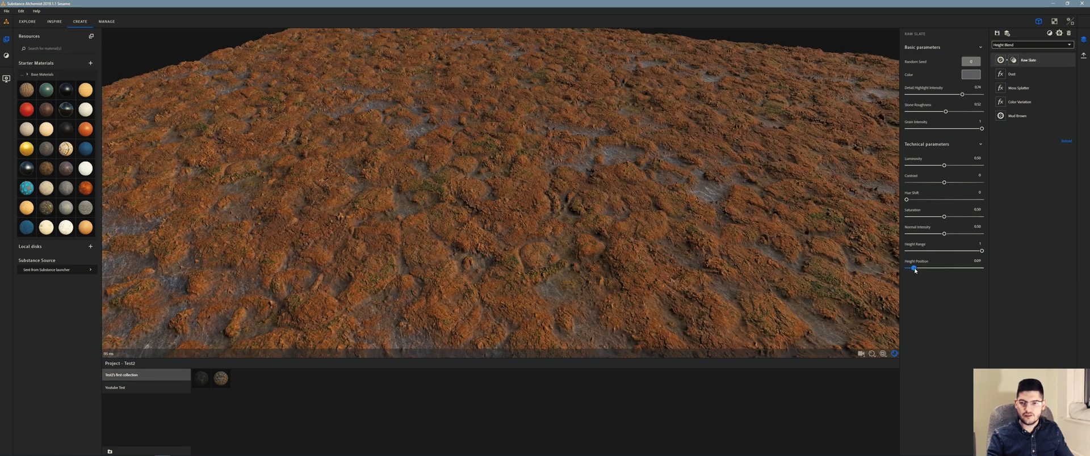
{"action": "left_click_drag", "start_coordinate": [915, 269], "coordinate": [914, 270]}
{"action": "left_click_drag", "start_coordinate": [658, 234], "coordinate": [665, 225]}
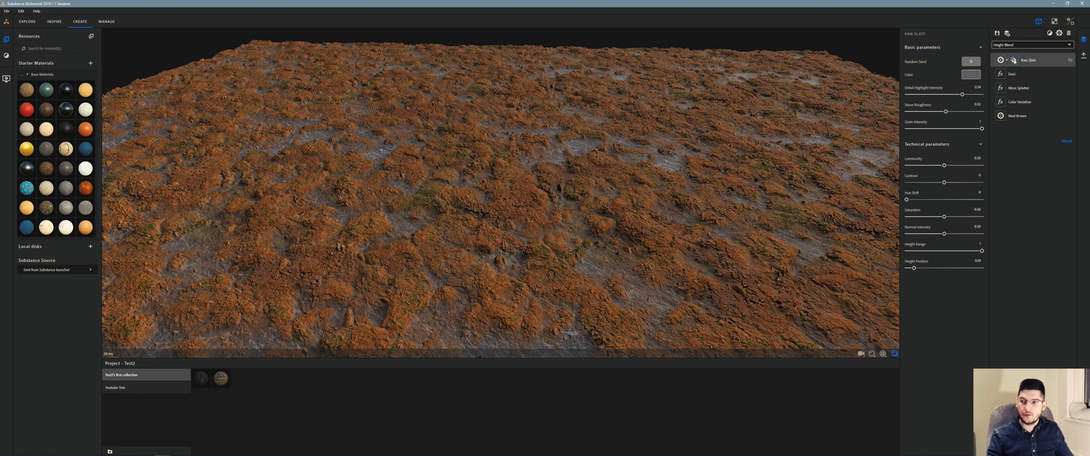
- Set Raw Slate's blend Bottom Material Color Match to about 0.71, reveal the advanced blend parameters, and keep Top Material Scale at 1
{"action": "left_click", "coordinate": [1013, 61]}
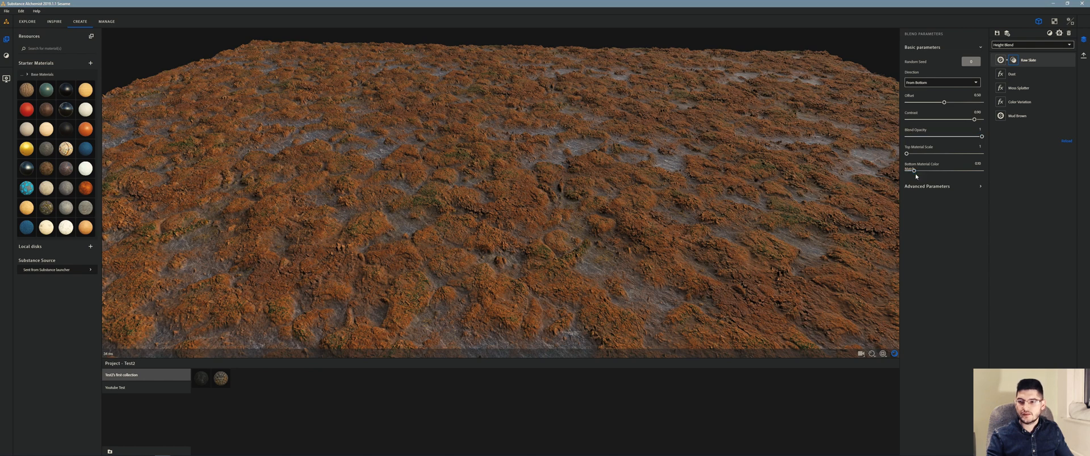
{"action": "left_click_drag", "start_coordinate": [916, 175], "coordinate": [959, 176]}
{"action": "left_click_drag", "start_coordinate": [680, 156], "coordinate": [794, 174]}
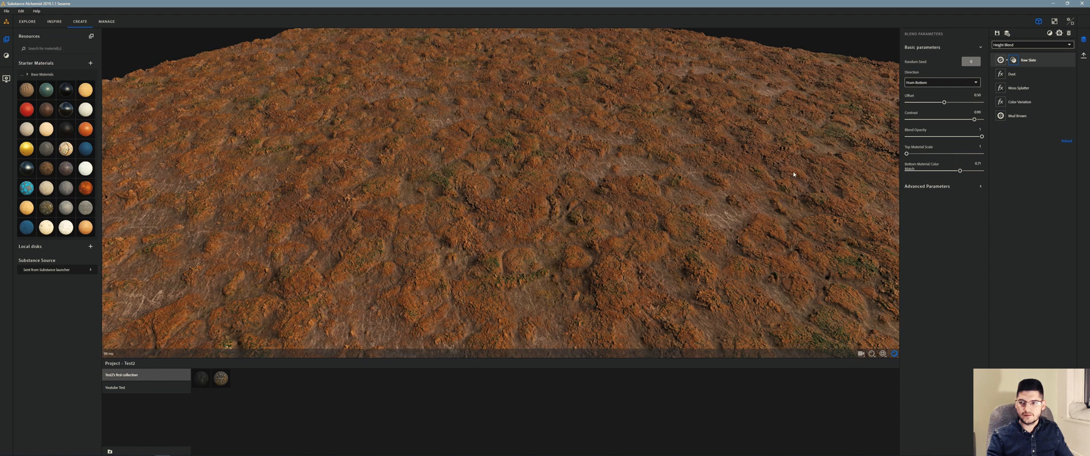
{"action": "left_click", "coordinate": [919, 188]}
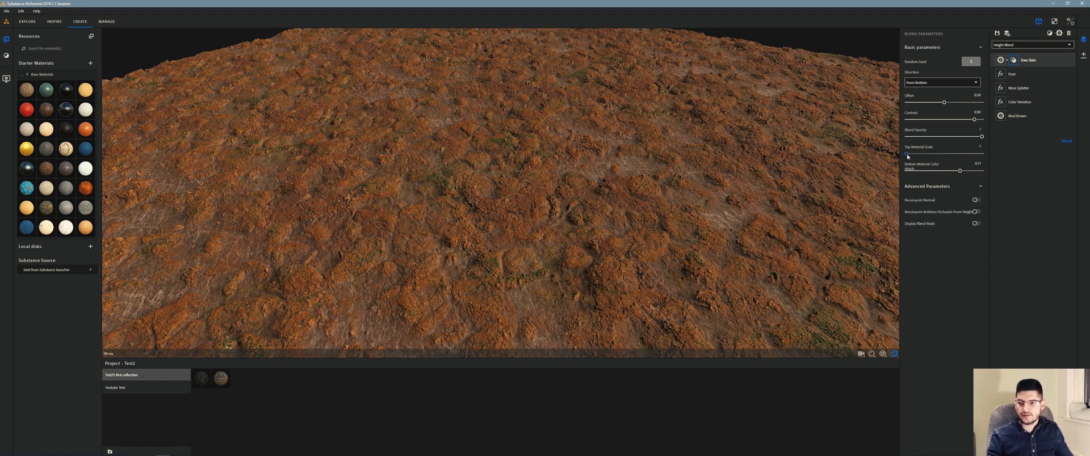
{"action": "mouse_move", "coordinate": [907, 154]}
{"action": "left_mouse_down"}
{"action": "mouse_move", "coordinate": [938, 161]}
{"action": "mouse_move", "coordinate": [890, 158]}
{"action": "left_mouse_up"}
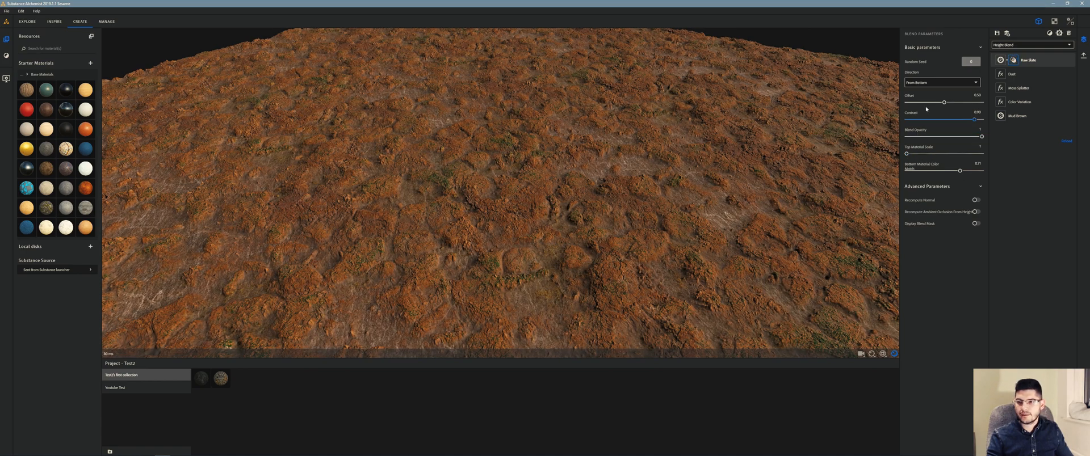
- Set Raw Slate's blend Offset to about 0.41, Contrast to about 0.85 and Blend Opacity to about 0.59, and inspect the ground
{"action": "left_click_drag", "start_coordinate": [945, 103], "coordinate": [969, 126]}
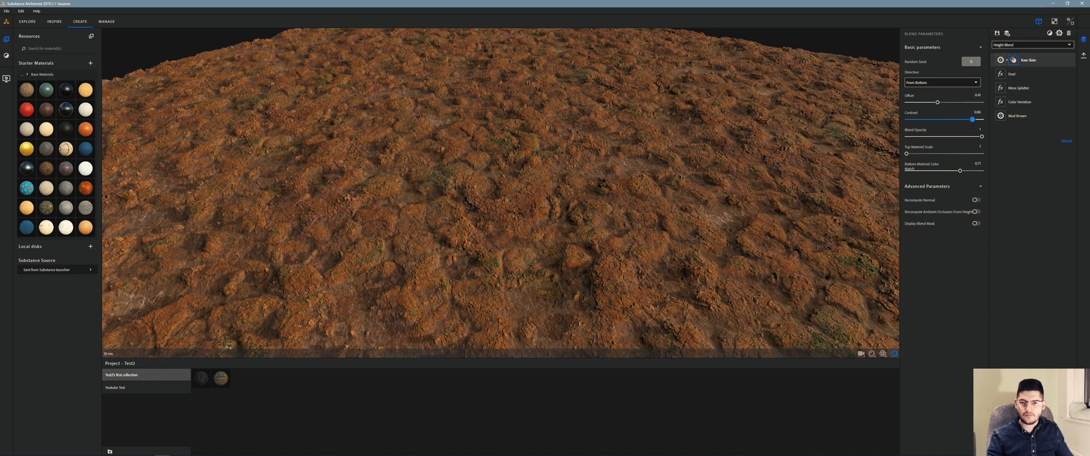
{"action": "left_click_drag", "start_coordinate": [667, 168], "coordinate": [582, 142]}
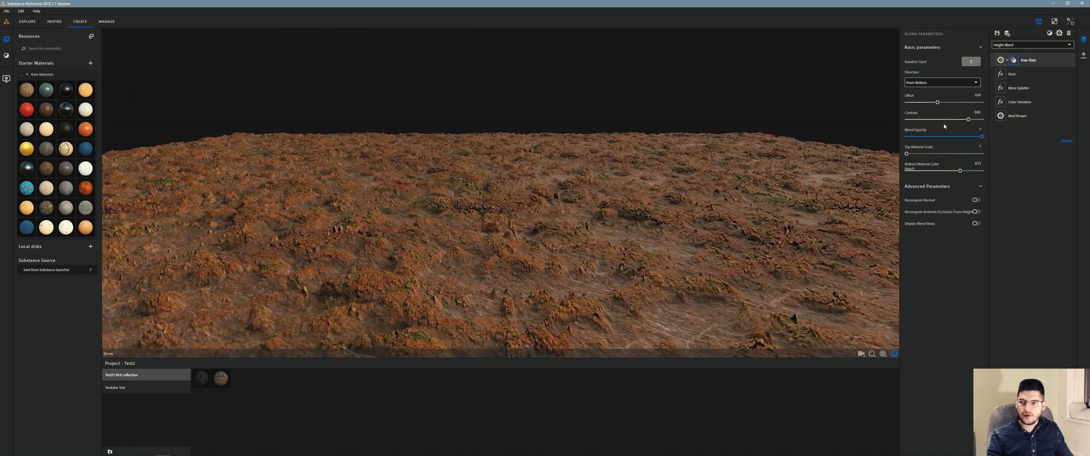
{"action": "left_click_drag", "start_coordinate": [966, 122], "coordinate": [950, 136]}
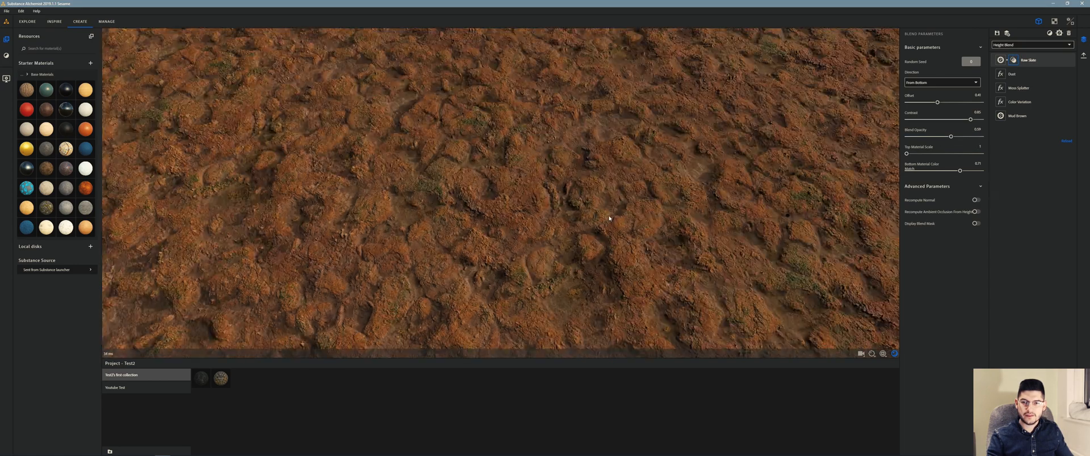
{"action": "left_click_drag", "start_coordinate": [608, 216], "coordinate": [527, 198]}
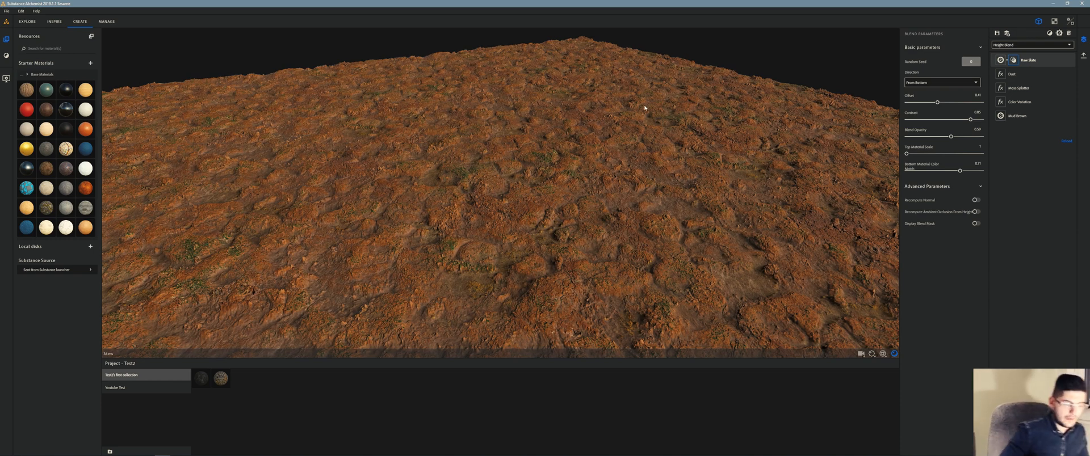
{"action": "left_click_drag", "start_coordinate": [703, 123], "coordinate": [609, 121]}
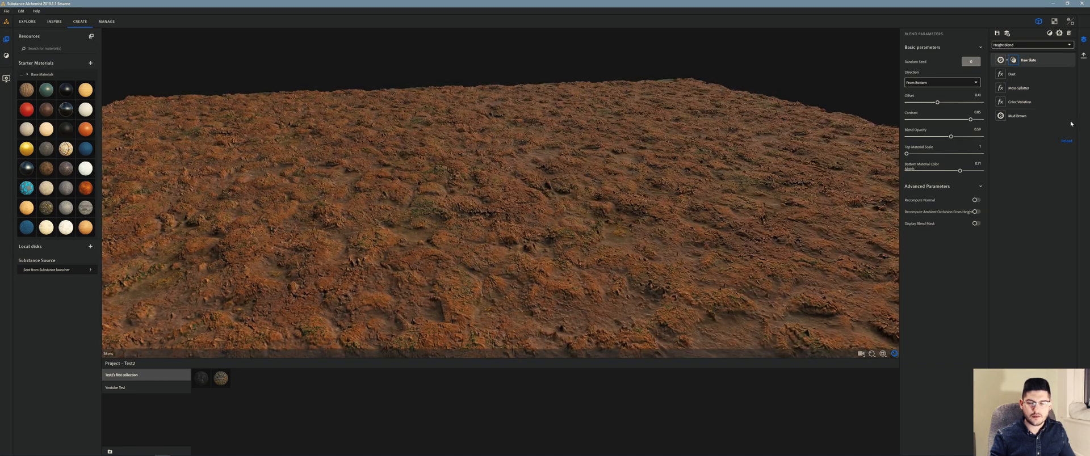
{"action": "left_click_drag", "start_coordinate": [644, 154], "coordinate": [379, 136]}
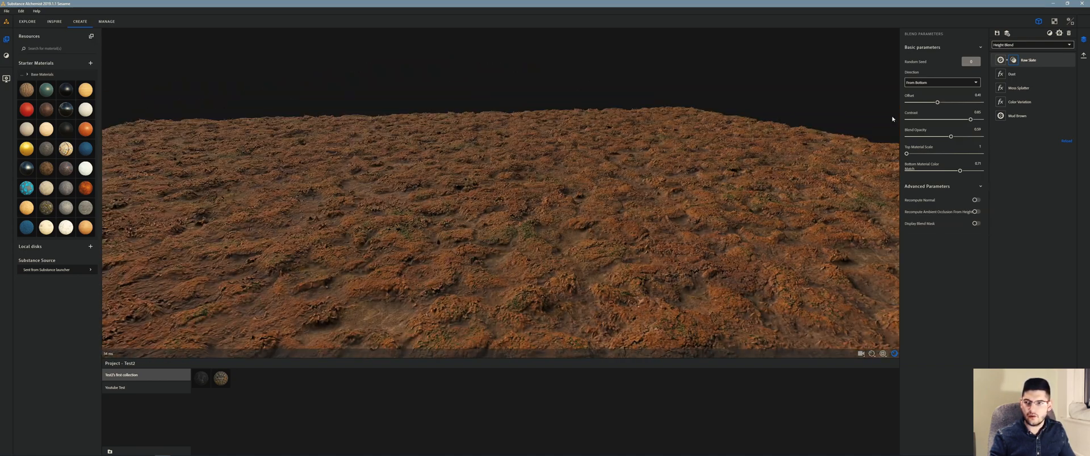
{"action": "left_click_drag", "start_coordinate": [604, 174], "coordinate": [570, 171]}
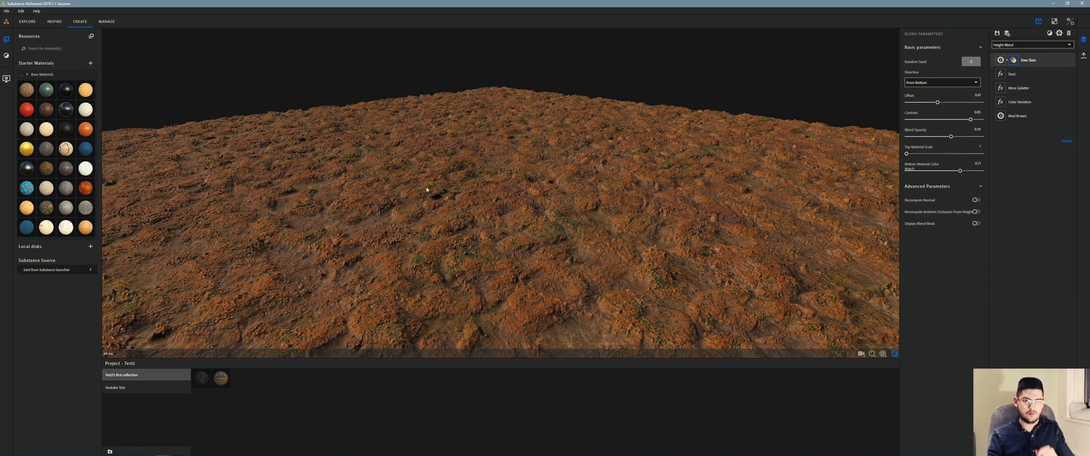
- Add the Snow weathering filter on top of Raw Slate and set Fresh Snow to about 0.51
{"action": "left_click", "coordinate": [7, 55]}
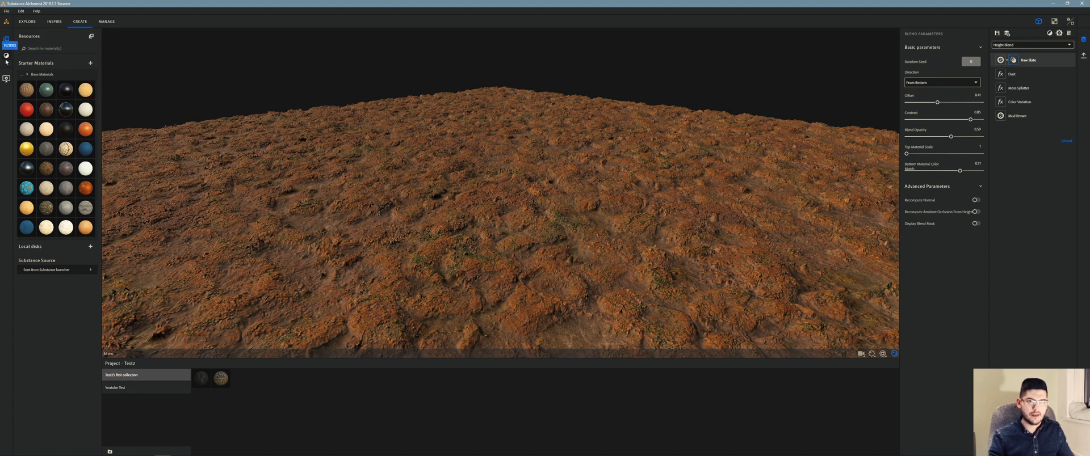
{"action": "left_click_drag", "start_coordinate": [448, 224], "coordinate": [447, 234]}
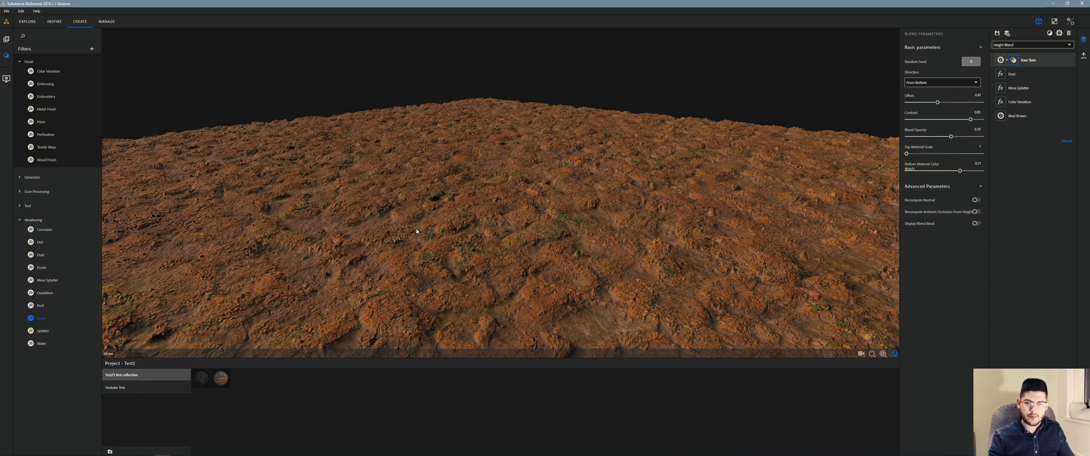
{"action": "left_click_drag", "start_coordinate": [416, 231], "coordinate": [346, 240]}
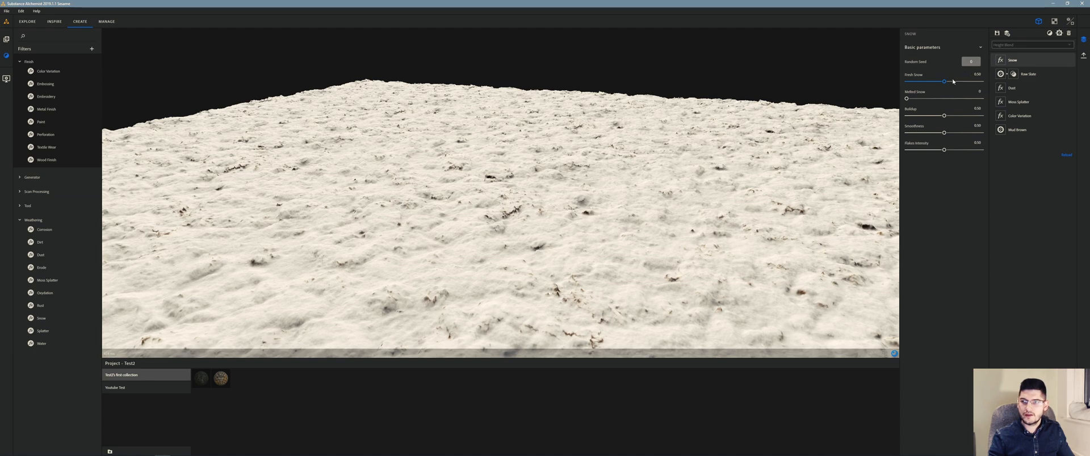
{"action": "mouse_move", "coordinate": [944, 83]}
{"action": "left_mouse_down"}
{"action": "mouse_move", "coordinate": [917, 87]}
{"action": "mouse_move", "coordinate": [945, 91]}
{"action": "left_mouse_up"}
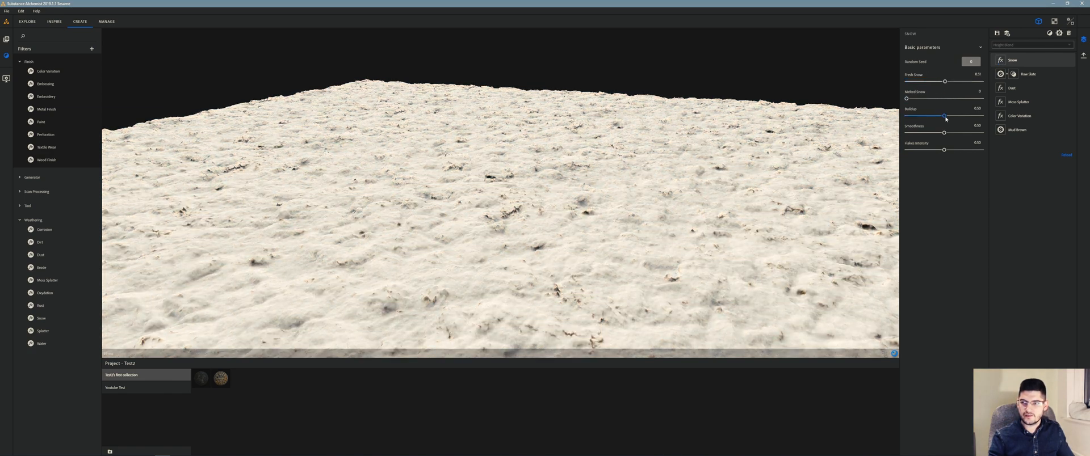
- Set the Snow filter's Buildup to about 0.47 and Smoothness to about 0.59, and inspect the snowy ground
{"action": "left_click_drag", "start_coordinate": [909, 102], "coordinate": [942, 117]}
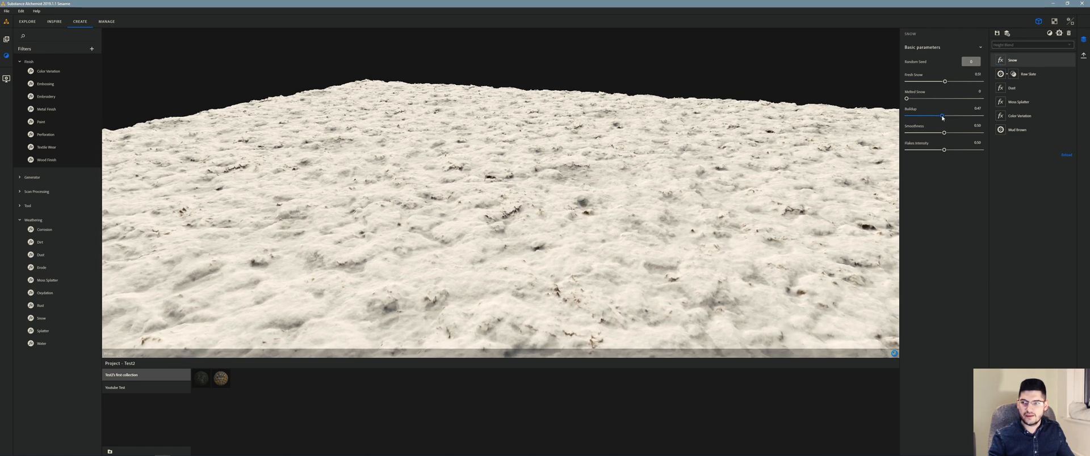
{"action": "left_click", "coordinate": [953, 134]}
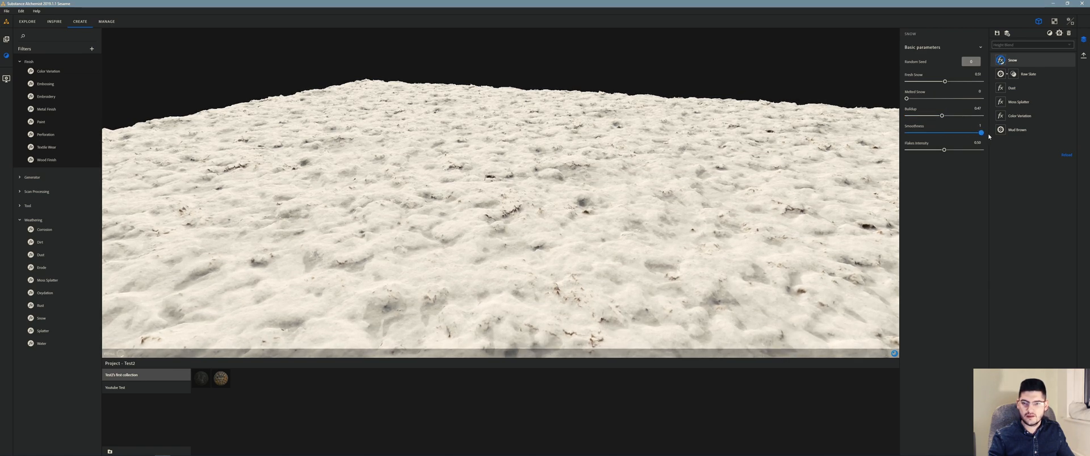
{"action": "left_click_drag", "start_coordinate": [954, 135], "coordinate": [951, 135]}
{"action": "left_click_drag", "start_coordinate": [789, 181], "coordinate": [690, 165]}
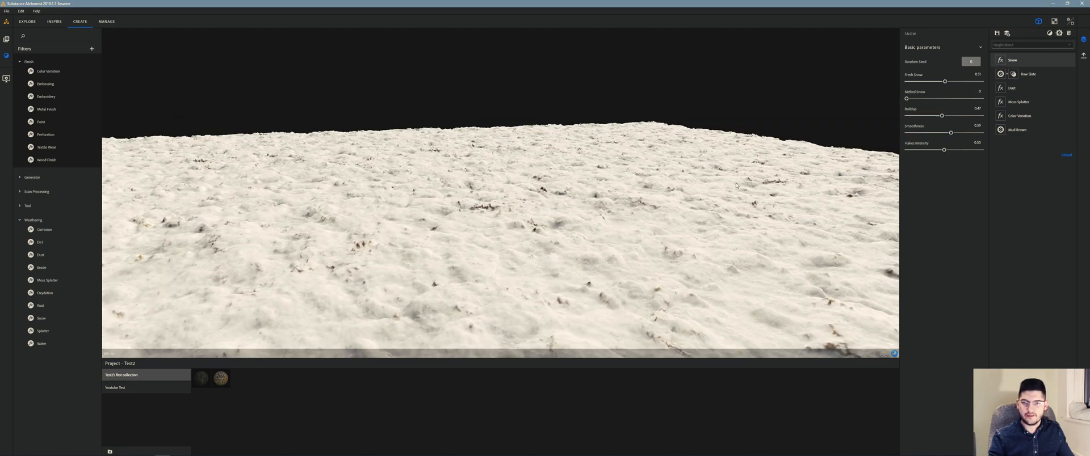
{"action": "left_click_drag", "start_coordinate": [708, 193], "coordinate": [796, 133]}
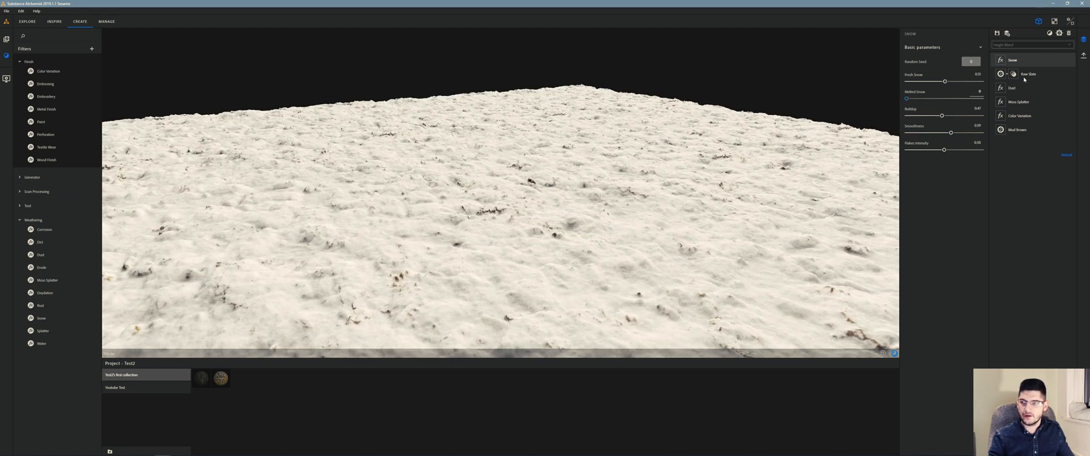
- Replace the Snow filter above Raw Slate with the Water weathering filter and set Water Level to about 0.27
{"action": "mouse_move", "coordinate": [1071, 60]}
{"action": "left_click", "coordinate": [1068, 34]}
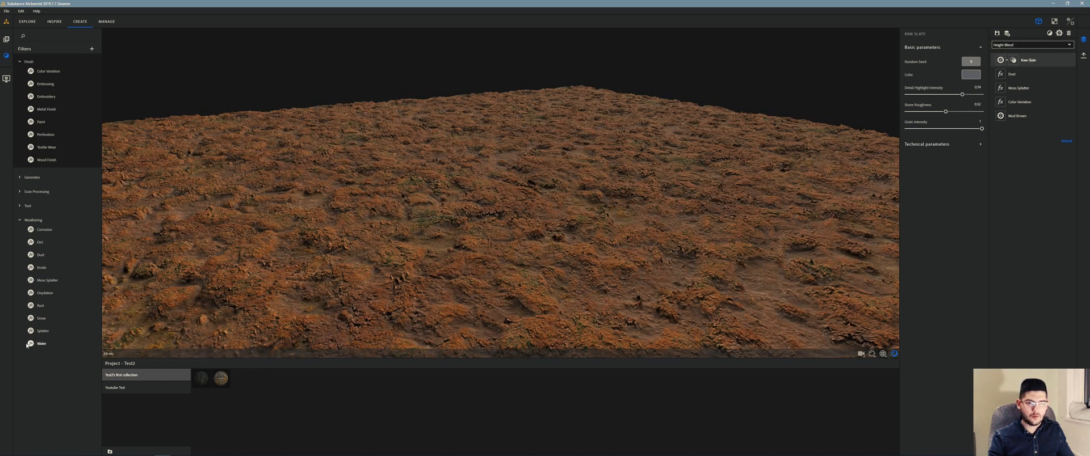
{"action": "left_click_drag", "start_coordinate": [469, 200], "coordinate": [515, 215]}
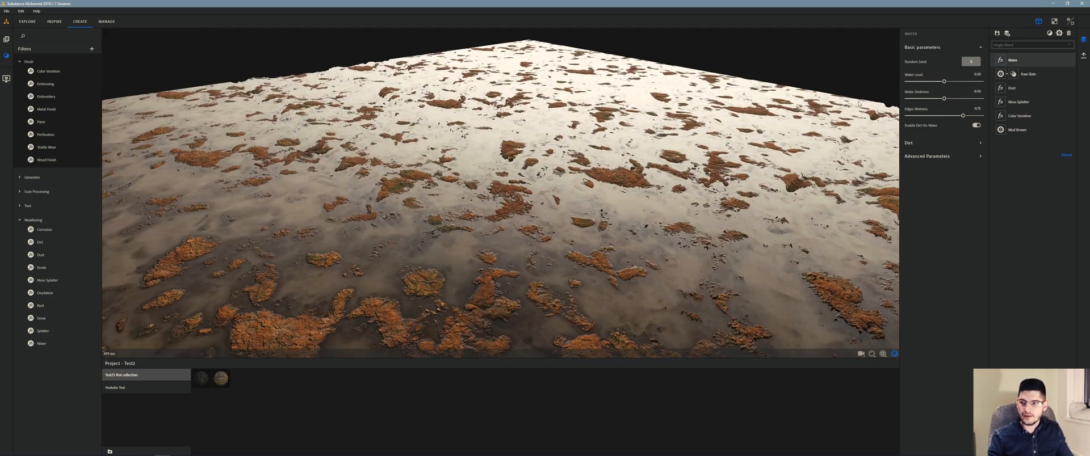
{"action": "left_click_drag", "start_coordinate": [583, 166], "coordinate": [600, 169]}
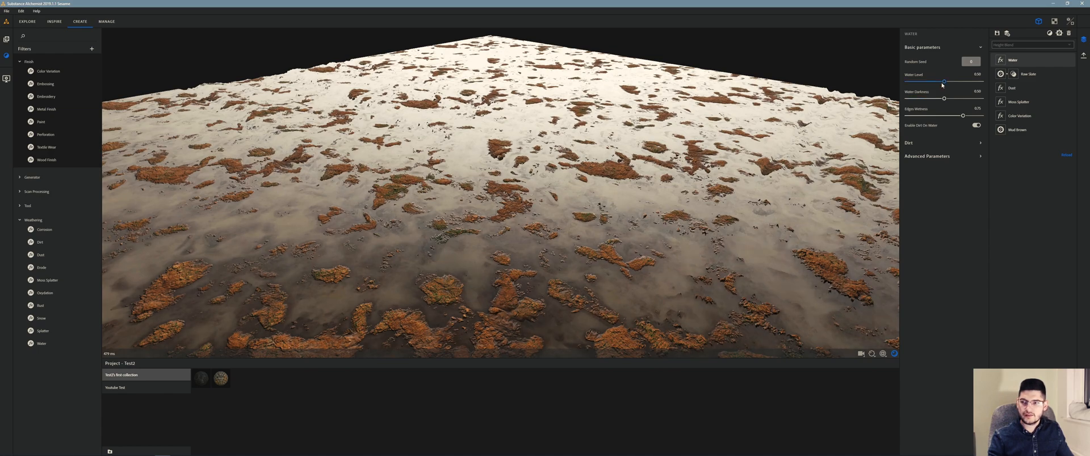
{"action": "left_click_drag", "start_coordinate": [943, 83], "coordinate": [930, 89]}
{"action": "left_click_drag", "start_coordinate": [695, 196], "coordinate": [469, 186]}
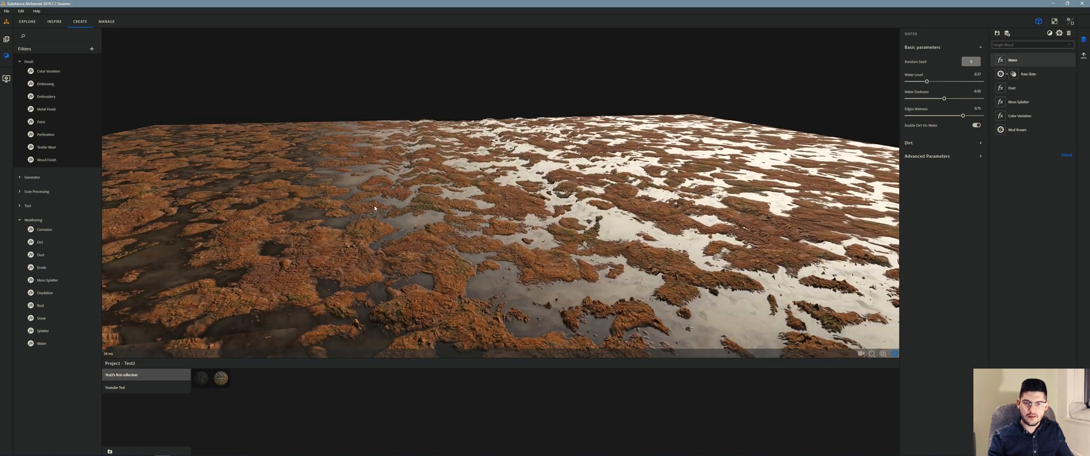
- Compare the muddy ground material with the Moss Splatter layer hidden and shown
{"action": "left_click_drag", "start_coordinate": [577, 188], "coordinate": [641, 175]}
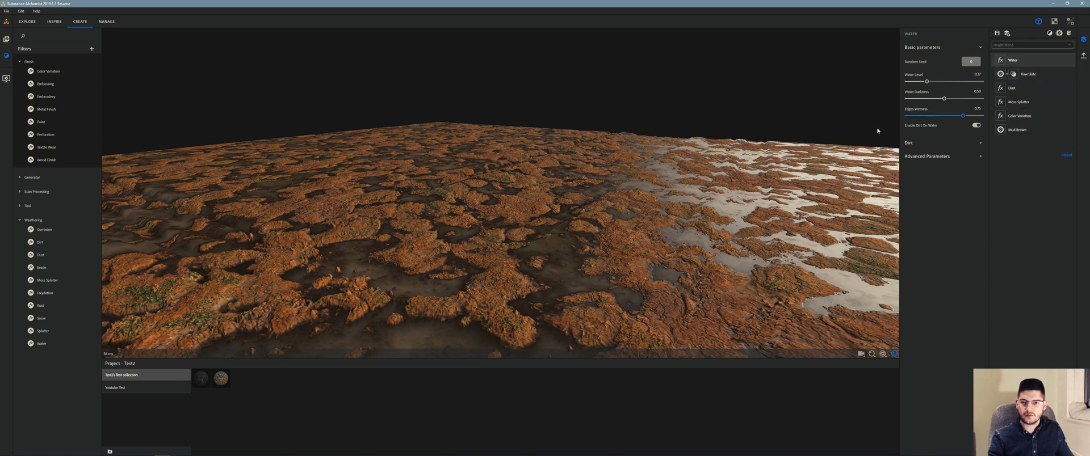
{"action": "left_click", "coordinate": [1069, 102]}
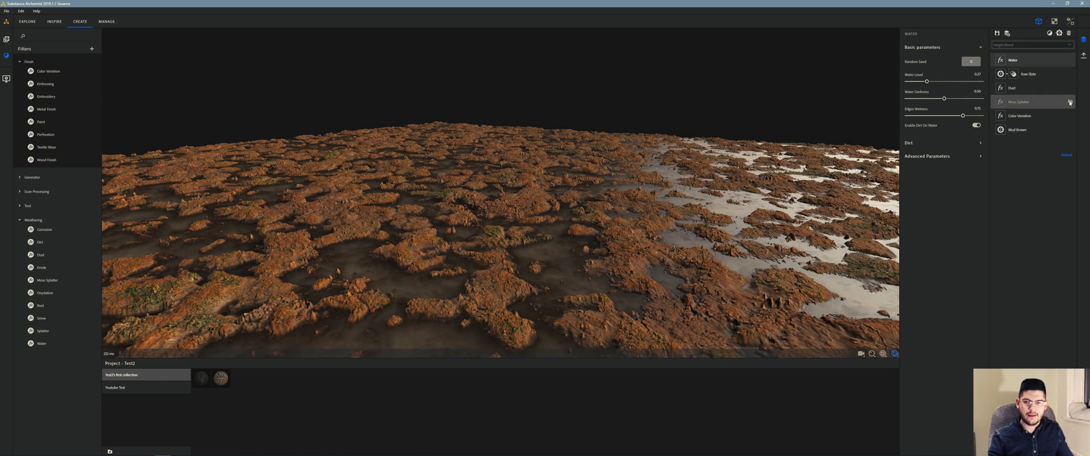
{"action": "left_click", "coordinate": [1070, 102]}
{"action": "left_click_drag", "start_coordinate": [766, 171], "coordinate": [736, 182]}
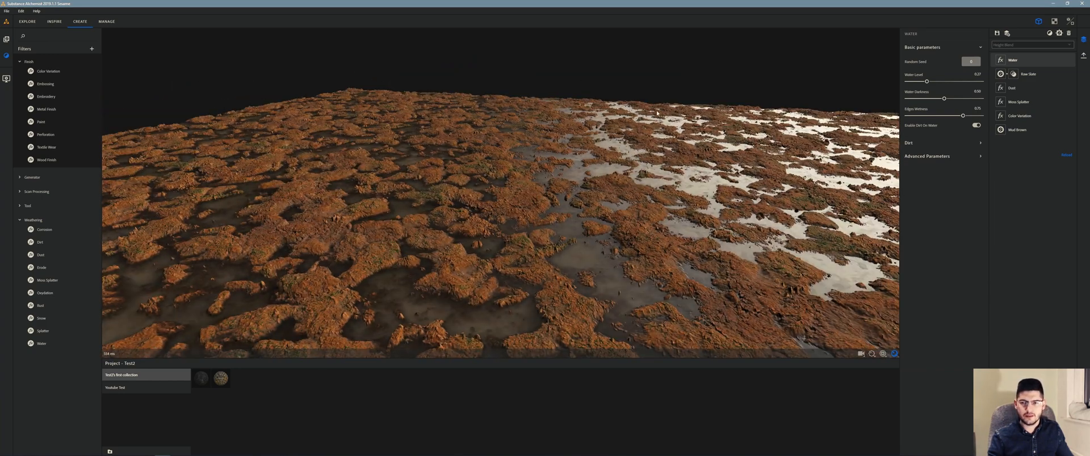
{"action": "left_click_drag", "start_coordinate": [657, 113], "coordinate": [835, 114]}
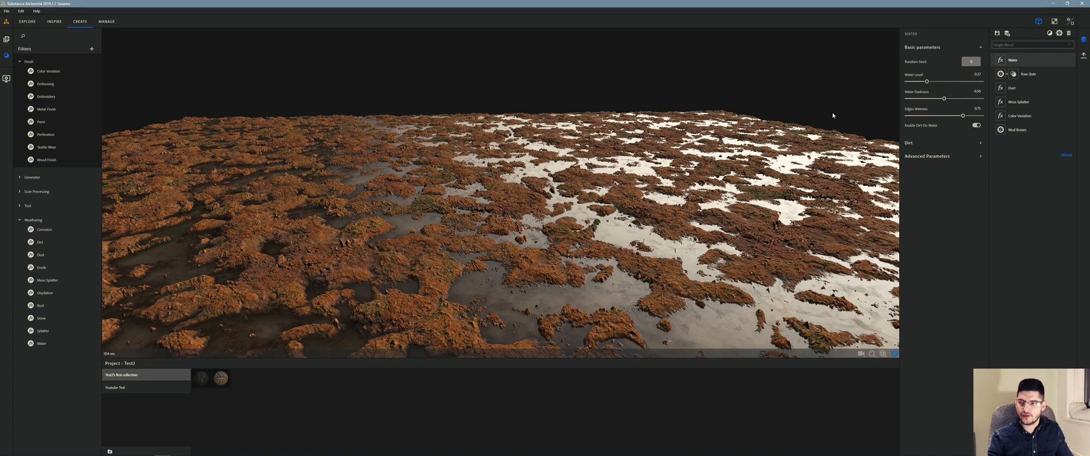
- Delete the Water filter from the top of the layer stack
{"action": "left_click", "coordinate": [1068, 34]}
{"action": "mouse_move", "coordinate": [540, 117]}
{"action": "left_mouse_down"}
{"action": "mouse_move", "coordinate": [513, 116]}
{"action": "mouse_move", "coordinate": [528, 127]}
{"action": "mouse_move", "coordinate": [537, 114]}
{"action": "left_mouse_up"}
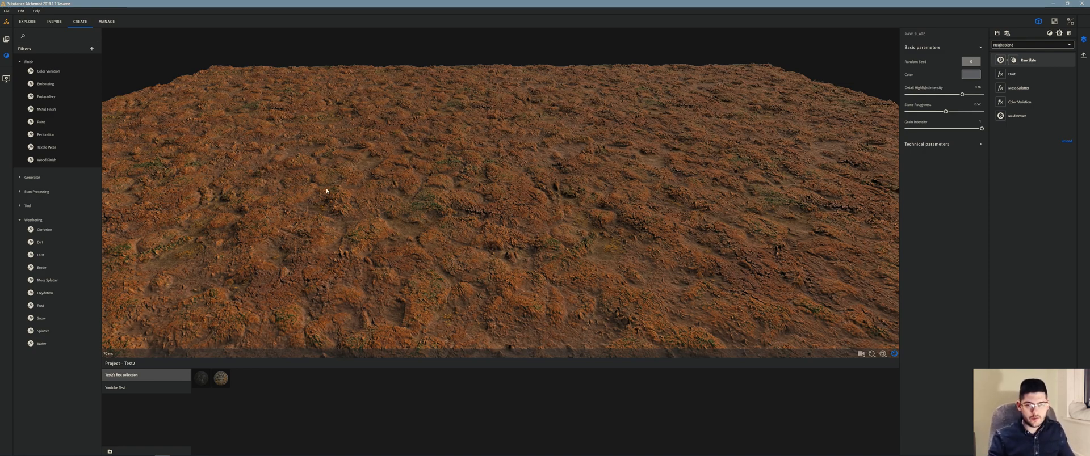
{"action": "left_click_drag", "start_coordinate": [327, 192], "coordinate": [420, 195]}
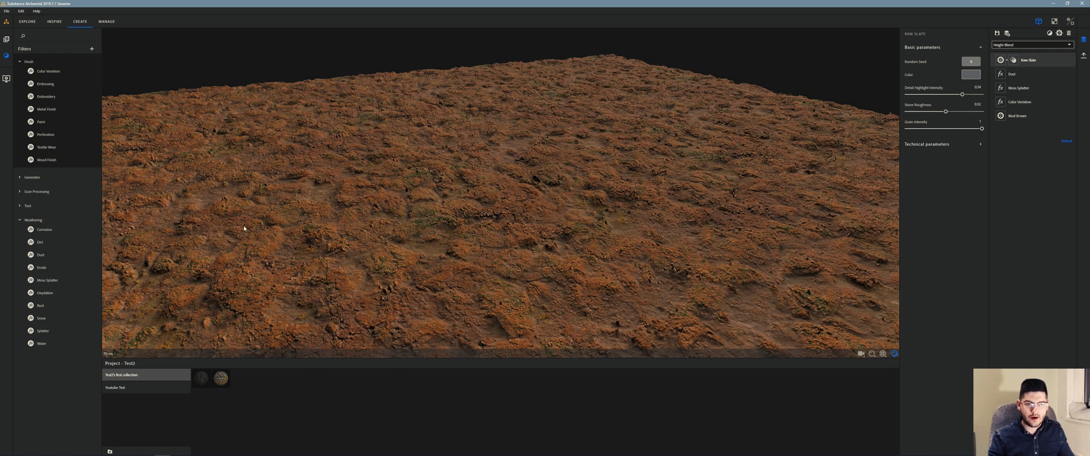
- Add the Gravel Generator filter to the material as the topmost layer
{"action": "left_click", "coordinate": [23, 178]}
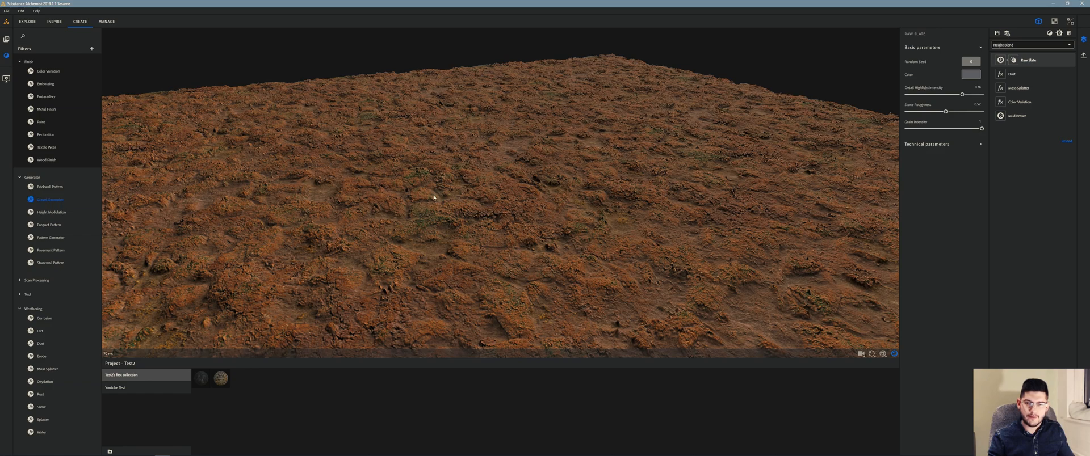
{"action": "left_click_drag", "start_coordinate": [433, 198], "coordinate": [396, 227]}
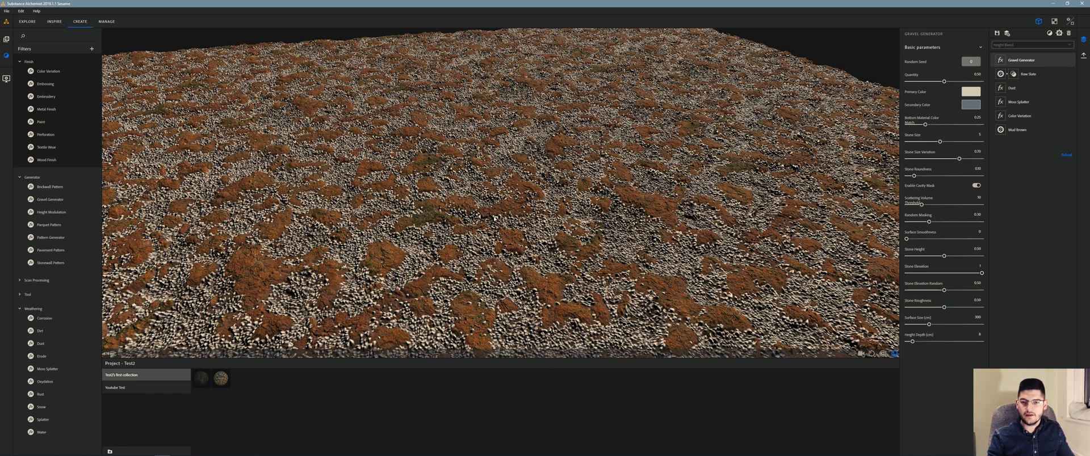
{"action": "left_click_drag", "start_coordinate": [494, 218], "coordinate": [623, 174]}
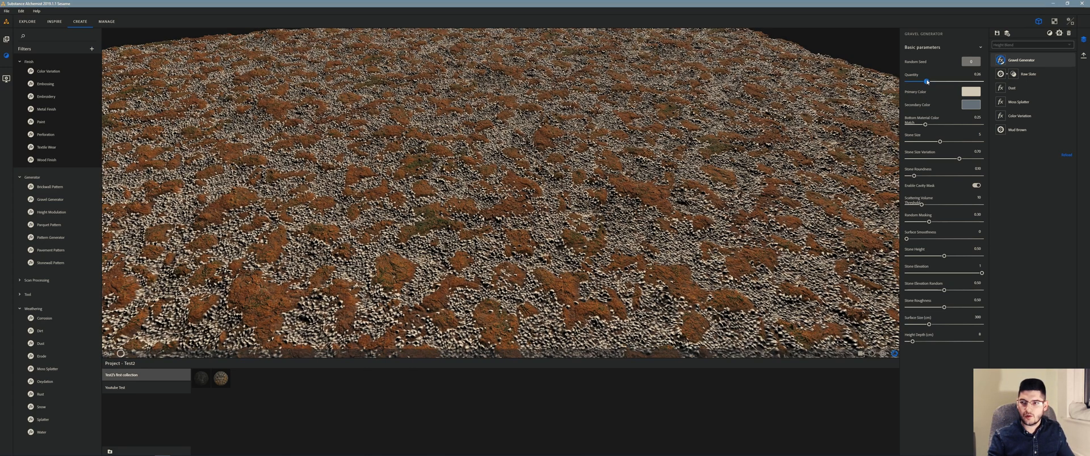
- Set the Gravel Generator's Quantity to about 0.17 and Stone Size to 10
{"action": "left_click_drag", "start_coordinate": [927, 81], "coordinate": [920, 82]}
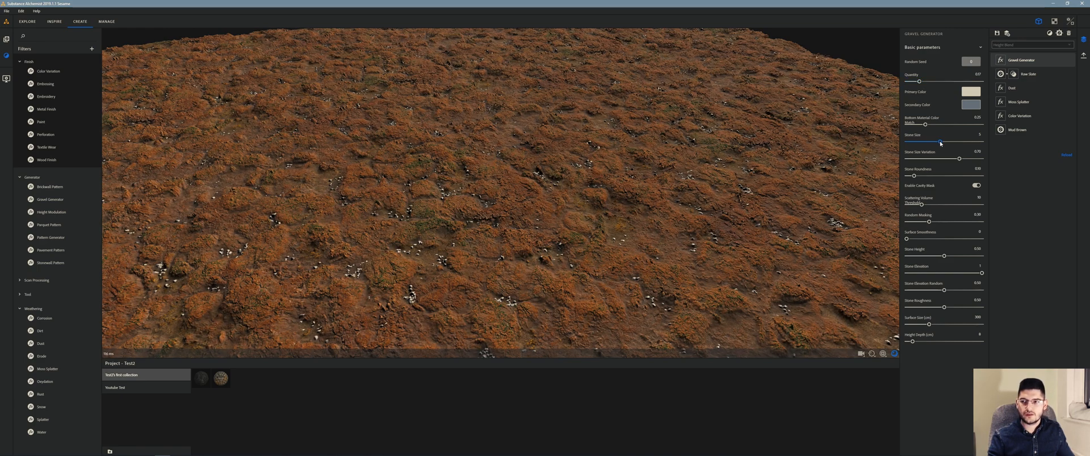
{"action": "left_click_drag", "start_coordinate": [940, 142], "coordinate": [982, 142]}
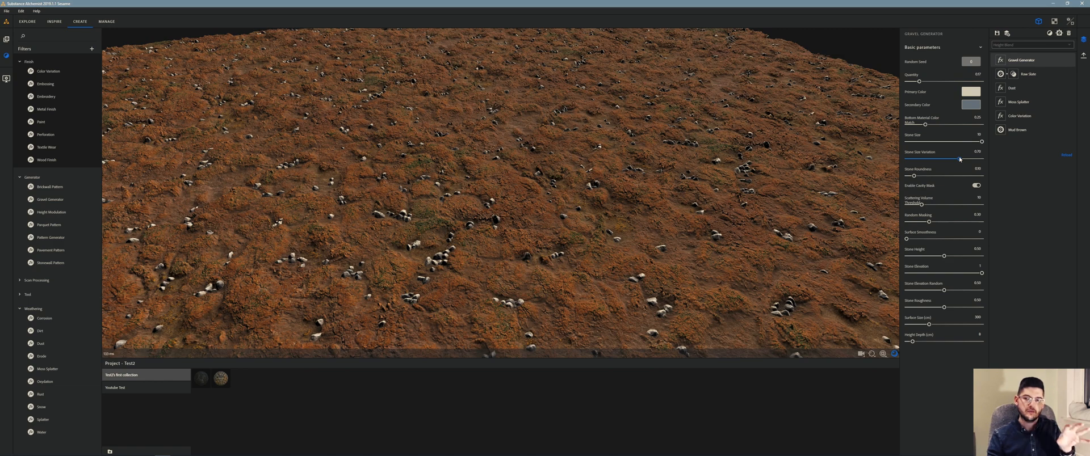
- Set the gravel's Stone Size Variation to 1 and Stone Roundness to about 0.46
{"action": "left_click_drag", "start_coordinate": [958, 158], "coordinate": [973, 177]}
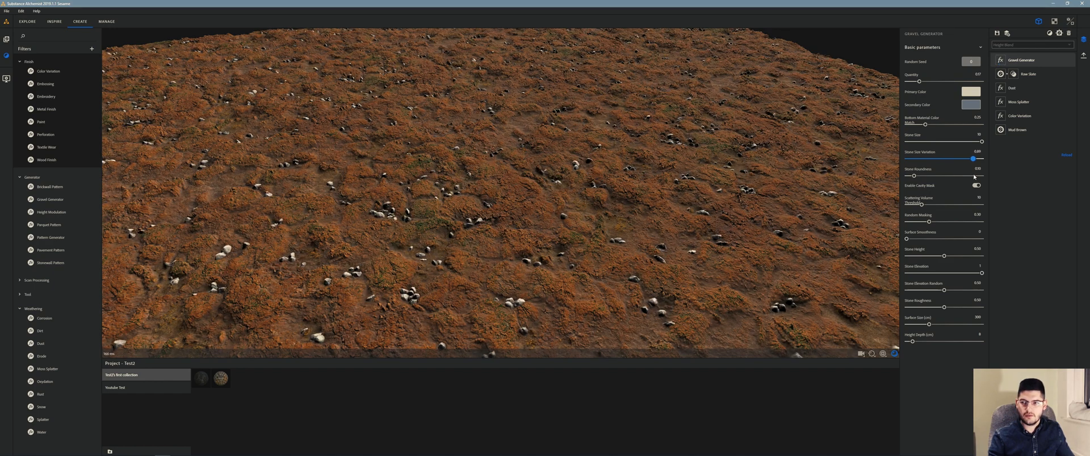
{"action": "left_click_drag", "start_coordinate": [548, 164], "coordinate": [493, 134]}
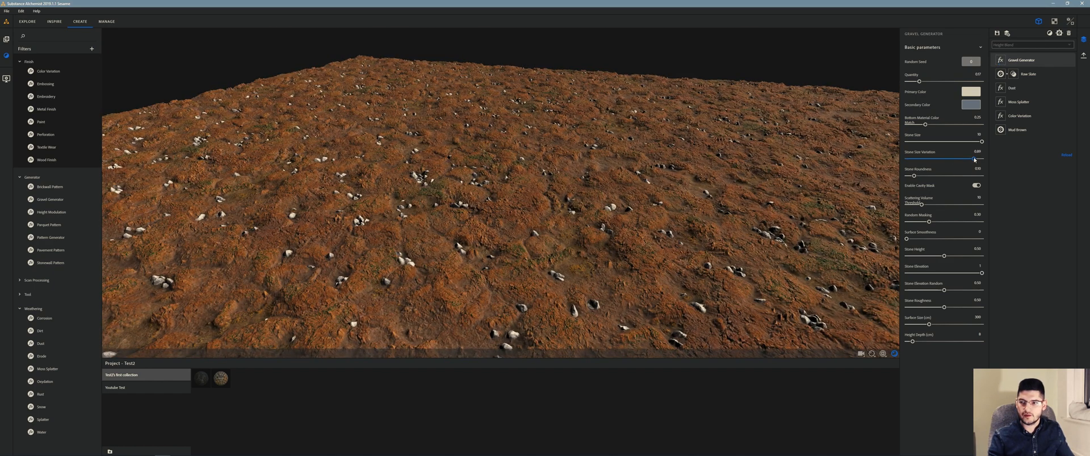
{"action": "left_click_drag", "start_coordinate": [974, 159], "coordinate": [981, 159]}
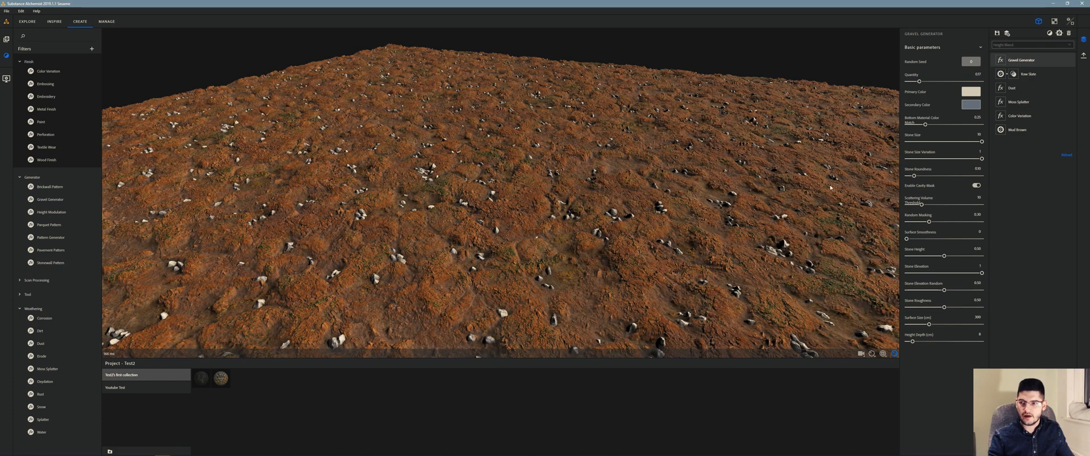
{"action": "left_click_drag", "start_coordinate": [917, 176], "coordinate": [942, 181]}
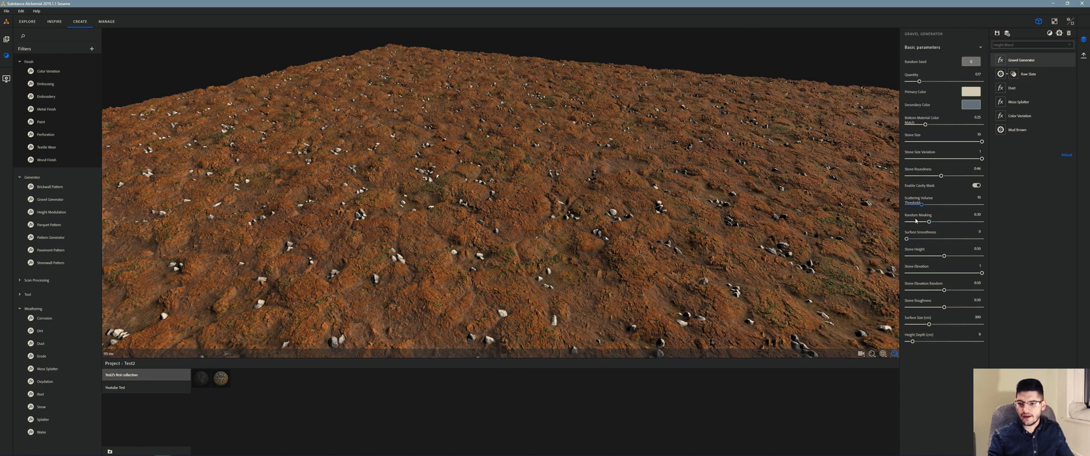
- Set the Gravel Generator's Height Depth to about 29 cm and Surface Size to about 385 cm
{"action": "left_click_drag", "start_coordinate": [912, 342], "coordinate": [922, 342]}
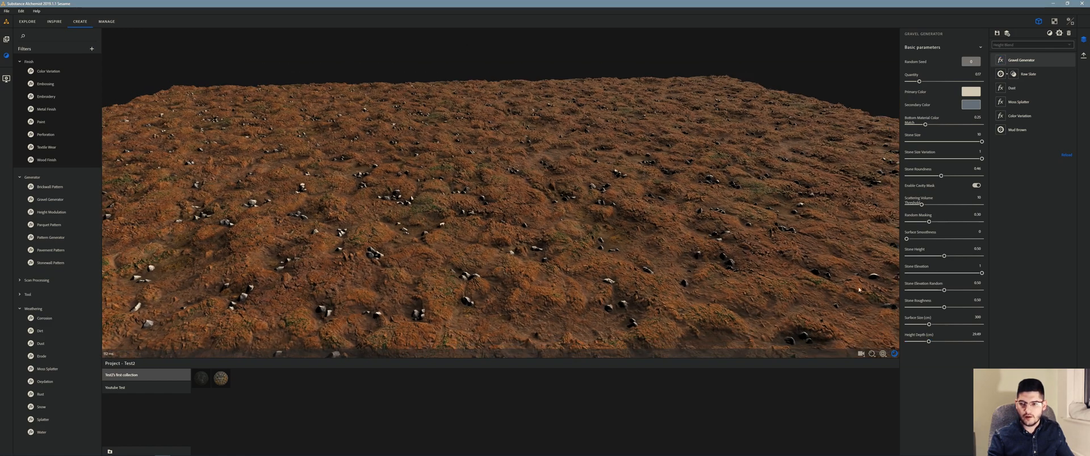
{"action": "left_click_drag", "start_coordinate": [773, 295], "coordinate": [881, 289]}
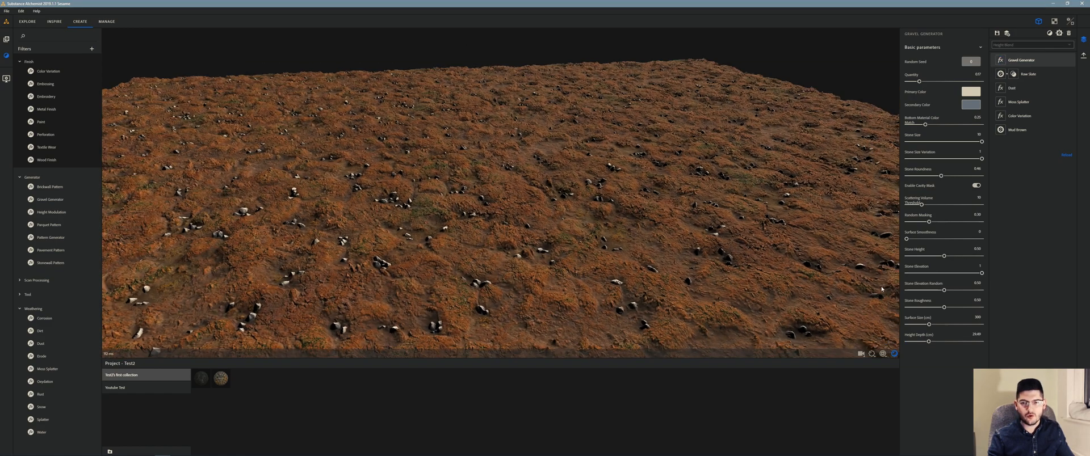
{"action": "left_click_drag", "start_coordinate": [774, 273], "coordinate": [823, 295]}
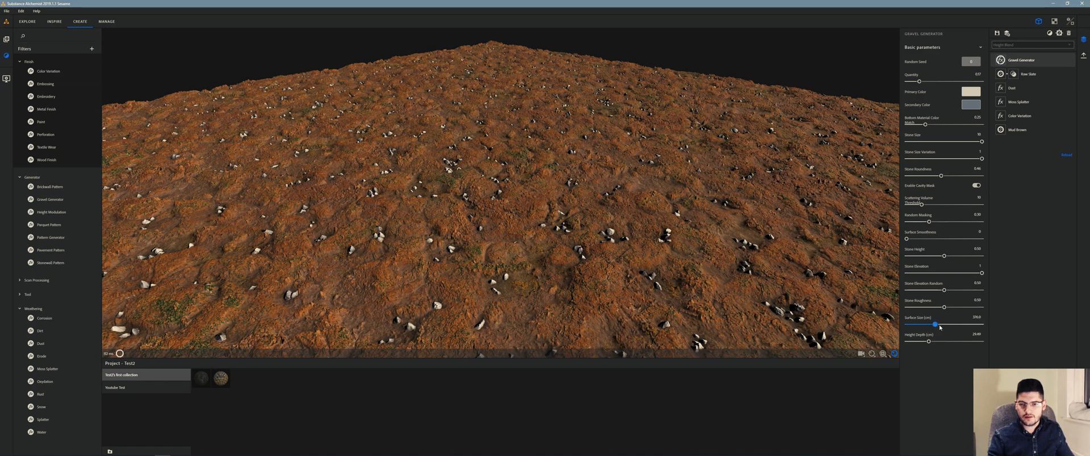
{"action": "mouse_move", "coordinate": [940, 327]}
{"action": "left_mouse_down"}
{"action": "mouse_move", "coordinate": [955, 324]}
{"action": "mouse_move", "coordinate": [935, 324]}
{"action": "left_mouse_up"}
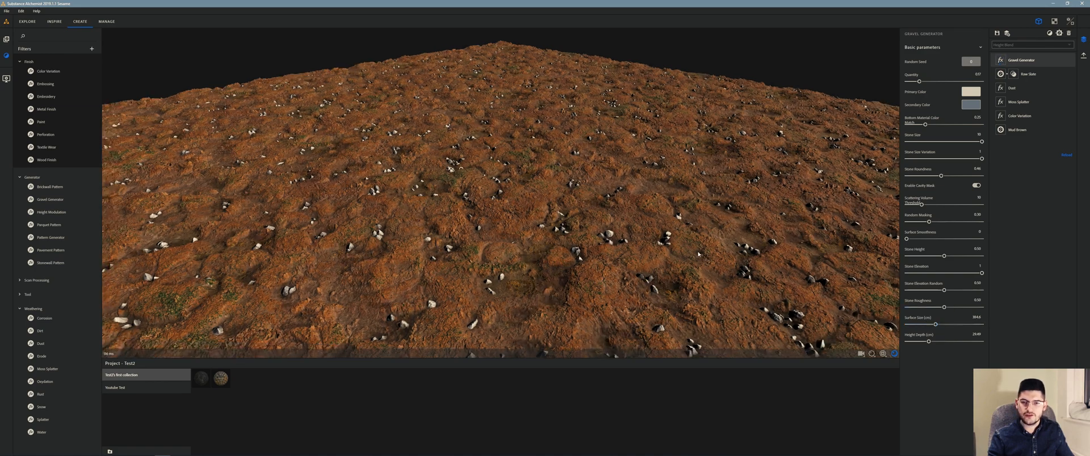
- Set the gravel's Stone Elevation Random to 1 and inspect the stones across the surface
{"action": "left_click_drag", "start_coordinate": [968, 293], "coordinate": [978, 294]}
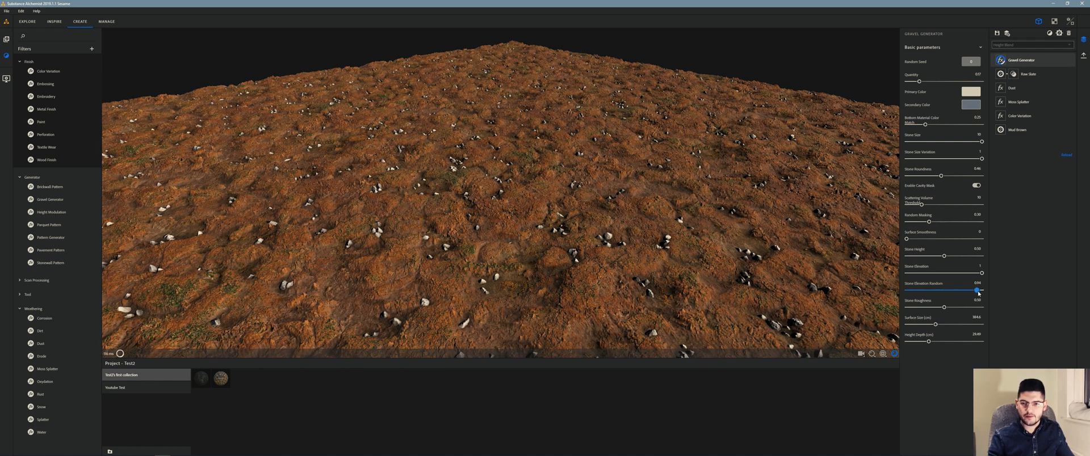
{"action": "left_click_drag", "start_coordinate": [907, 290], "coordinate": [988, 295]}
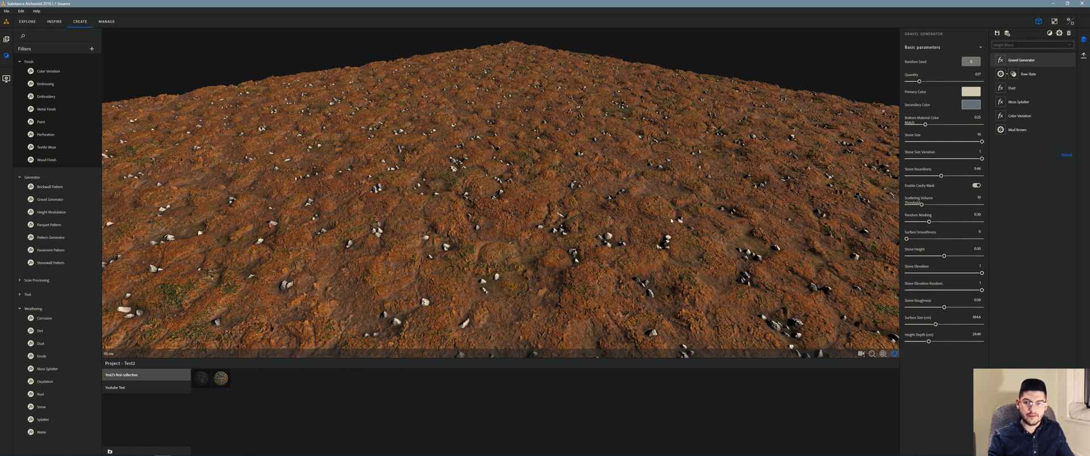
{"action": "left_click_drag", "start_coordinate": [671, 221], "coordinate": [601, 154]}
{"action": "left_click_drag", "start_coordinate": [666, 139], "coordinate": [748, 134]}
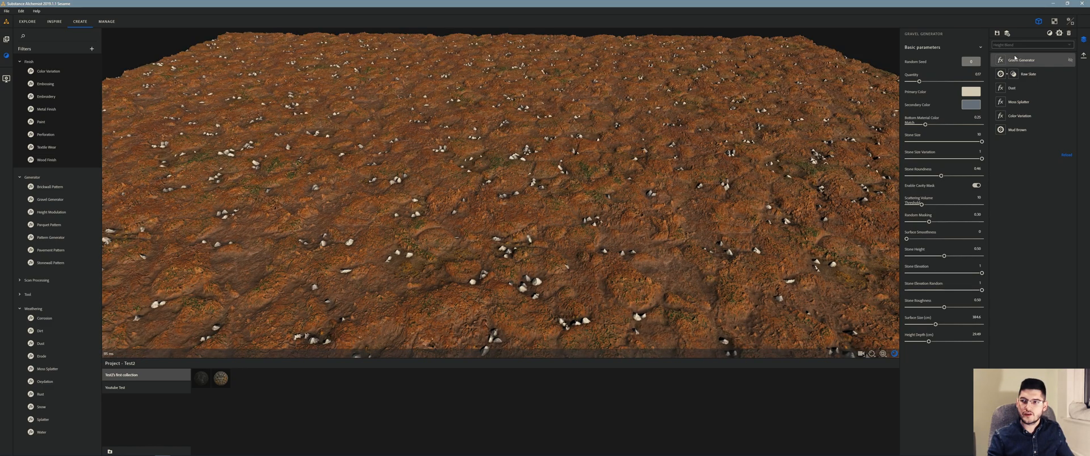
- Try the Gravel Generator layer below Moss Splatter and below Color Variation in the layer stack
{"action": "left_click_drag", "start_coordinate": [1019, 61], "coordinate": [1020, 113]}
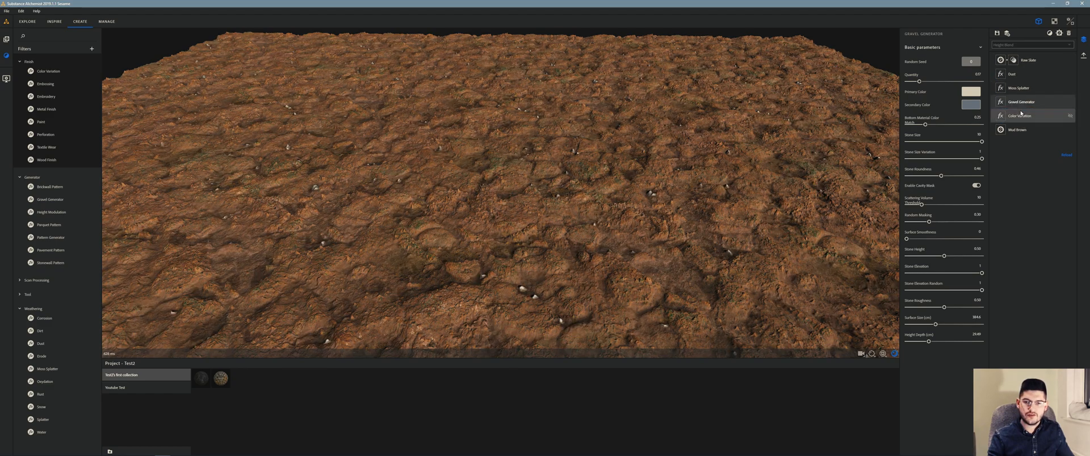
{"action": "left_click_drag", "start_coordinate": [631, 158], "coordinate": [584, 204]}
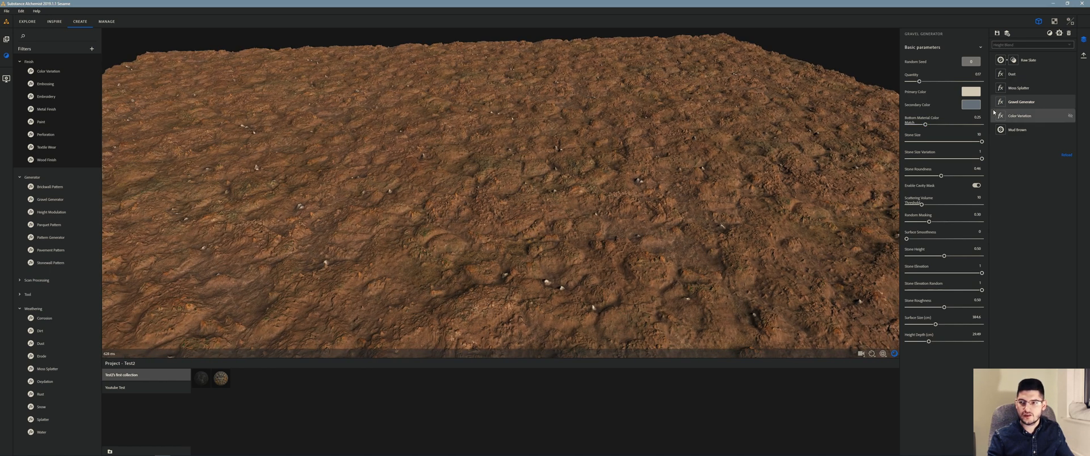
{"action": "left_click_drag", "start_coordinate": [994, 102], "coordinate": [998, 121]}
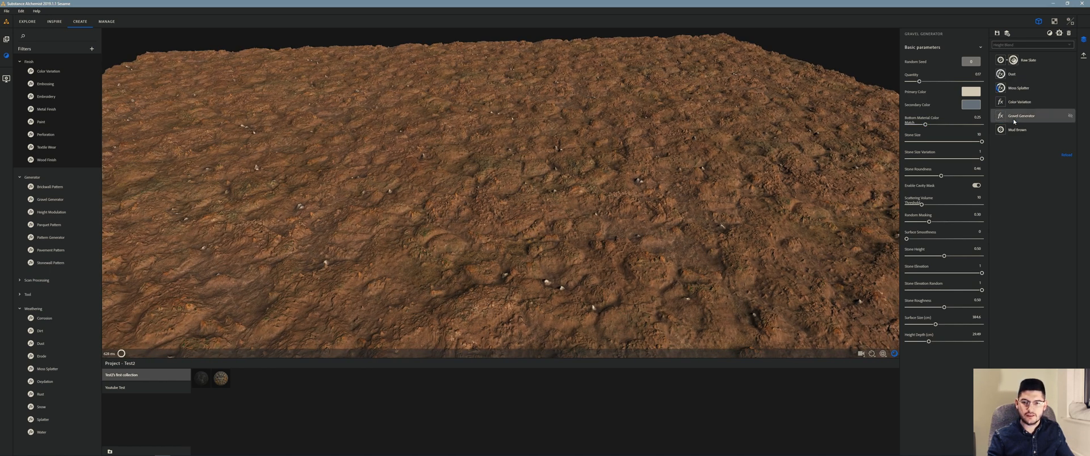
{"action": "left_click_drag", "start_coordinate": [604, 176], "coordinate": [617, 173]}
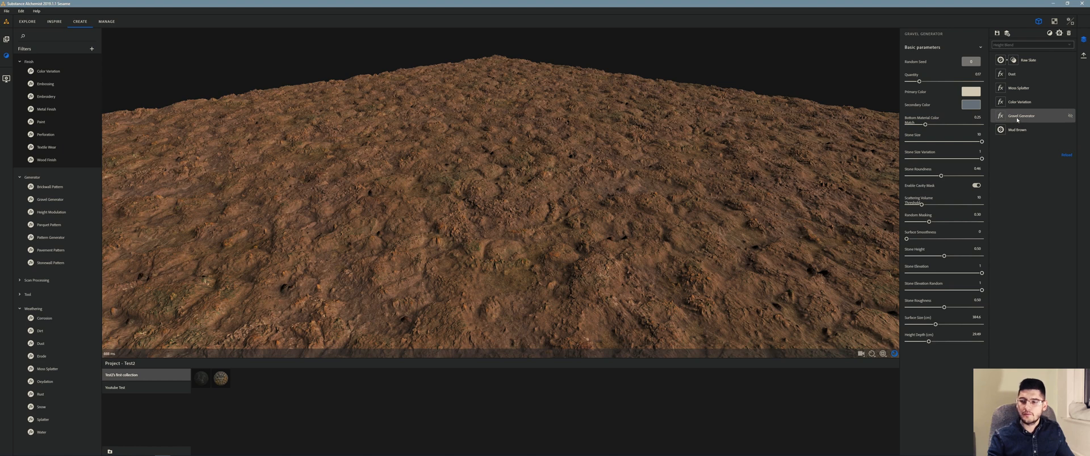
- Move the Gravel Generator layer up the stack so it sits between Raw Slate and Dust
{"action": "left_click_drag", "start_coordinate": [1016, 117], "coordinate": [1010, 86]}
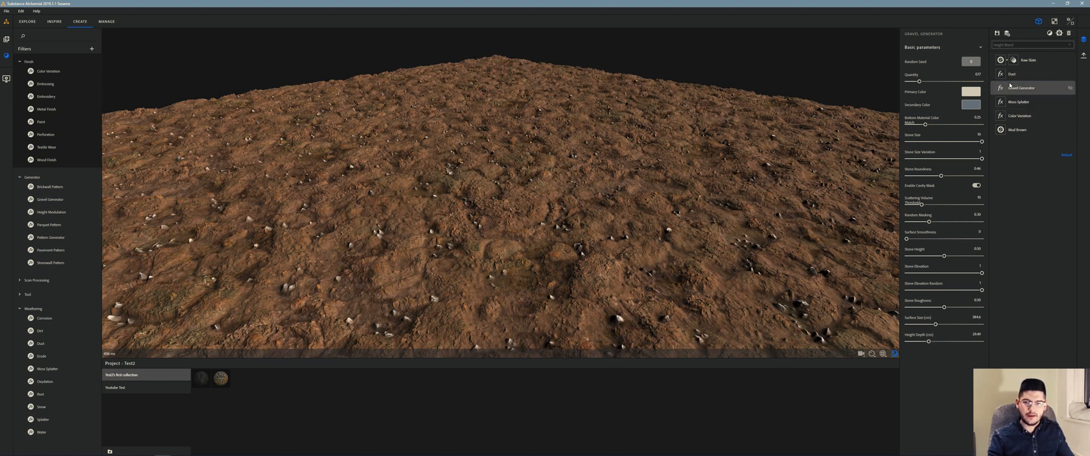
{"action": "left_click_drag", "start_coordinate": [646, 158], "coordinate": [564, 173]}
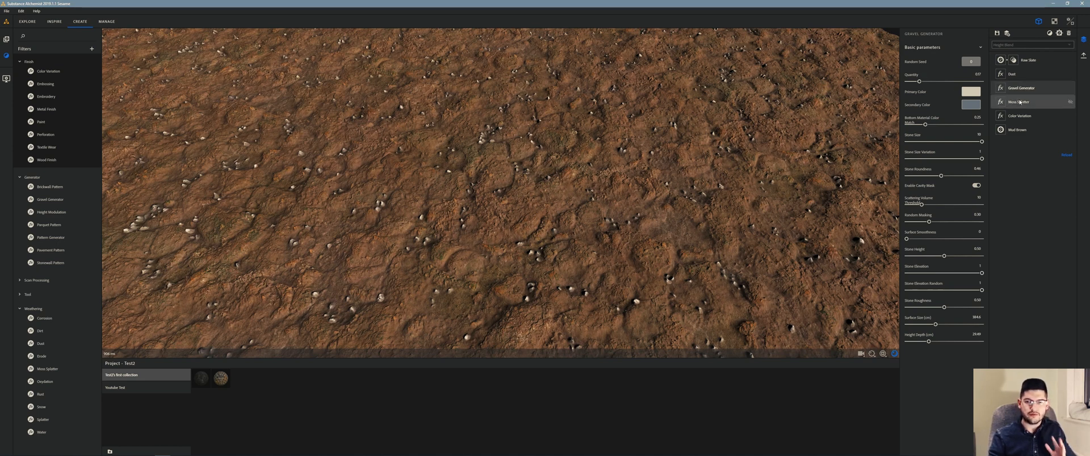
{"action": "left_click_drag", "start_coordinate": [1025, 91], "coordinate": [1022, 72]}
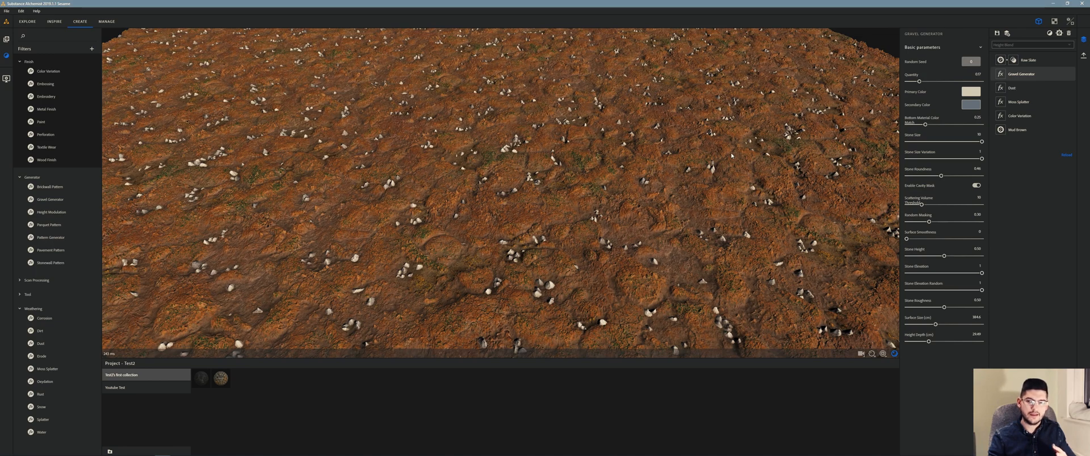
{"action": "left_click_drag", "start_coordinate": [731, 156], "coordinate": [691, 145]}
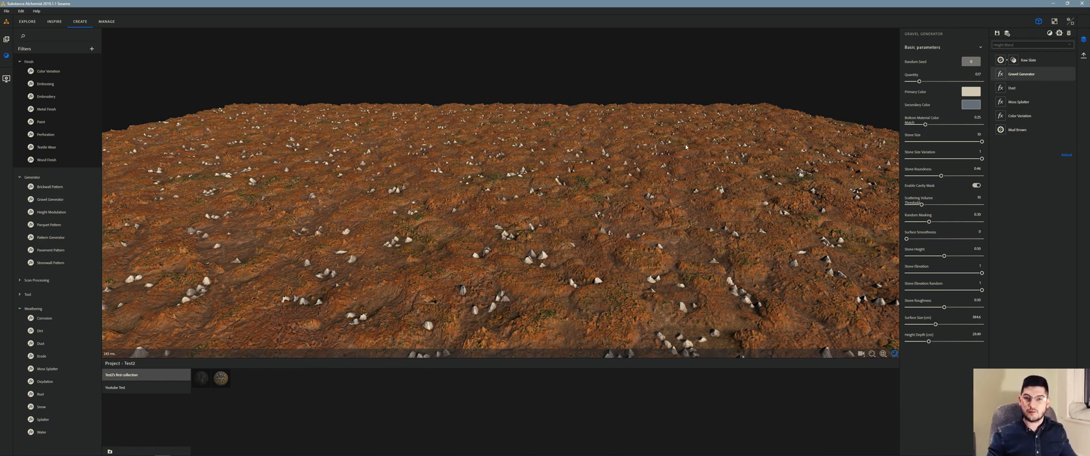
- Add the Splatter filter as the topmost layer and set its AO Height Depth to about 0.32
{"action": "left_click_drag", "start_coordinate": [43, 420], "coordinate": [282, 322]}
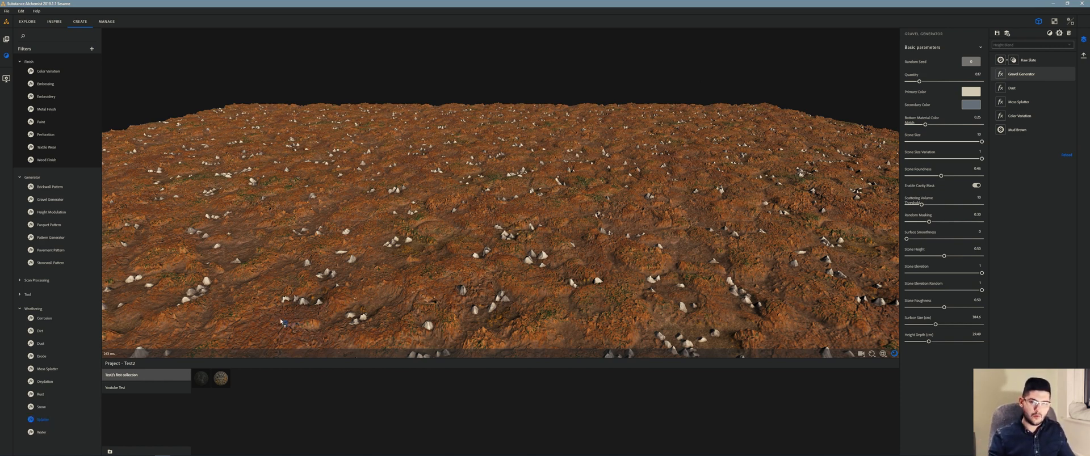
{"action": "left_click_drag", "start_coordinate": [436, 264], "coordinate": [434, 260]}
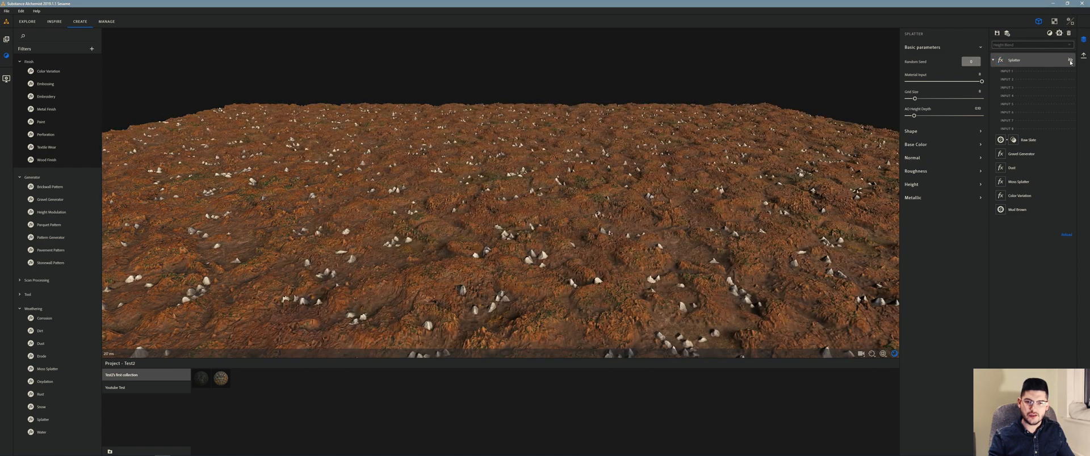
{"action": "left_click_drag", "start_coordinate": [596, 145], "coordinate": [666, 174]}
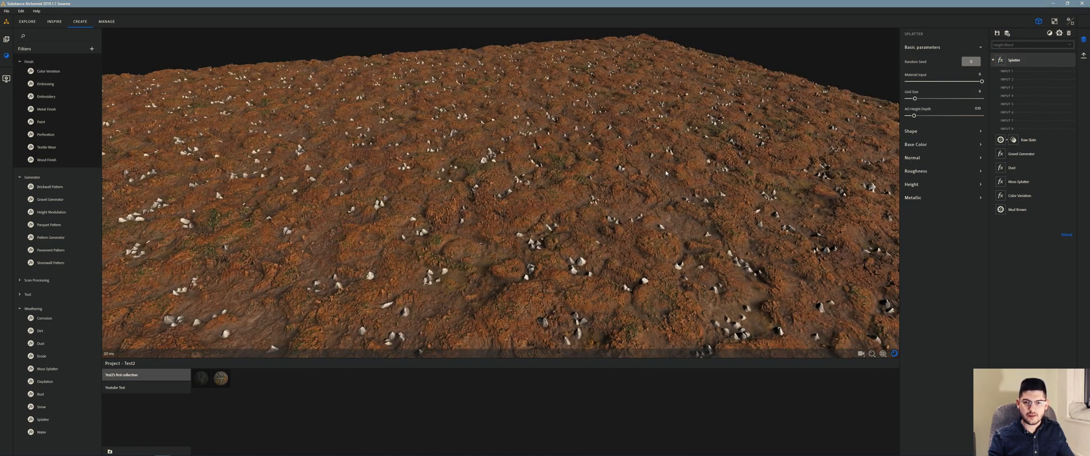
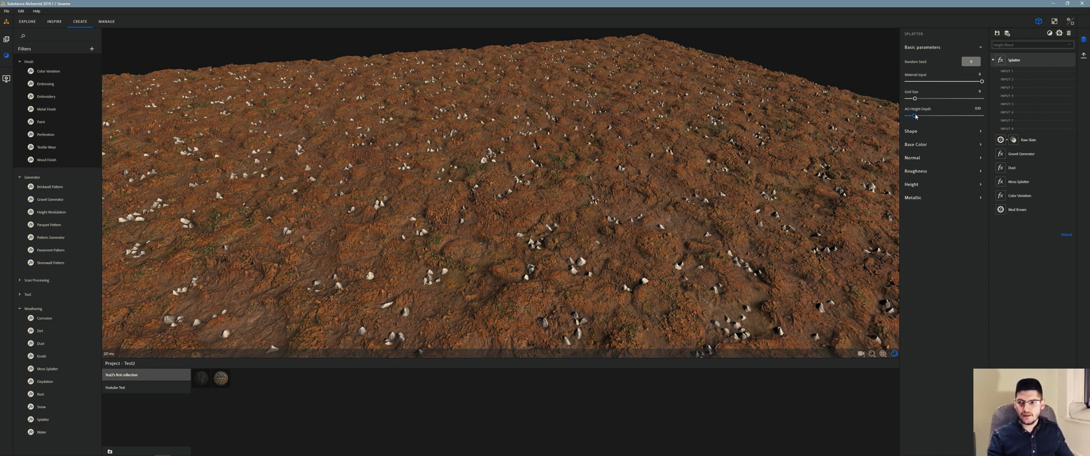
{"action": "left_click_drag", "start_coordinate": [915, 116], "coordinate": [932, 120]}
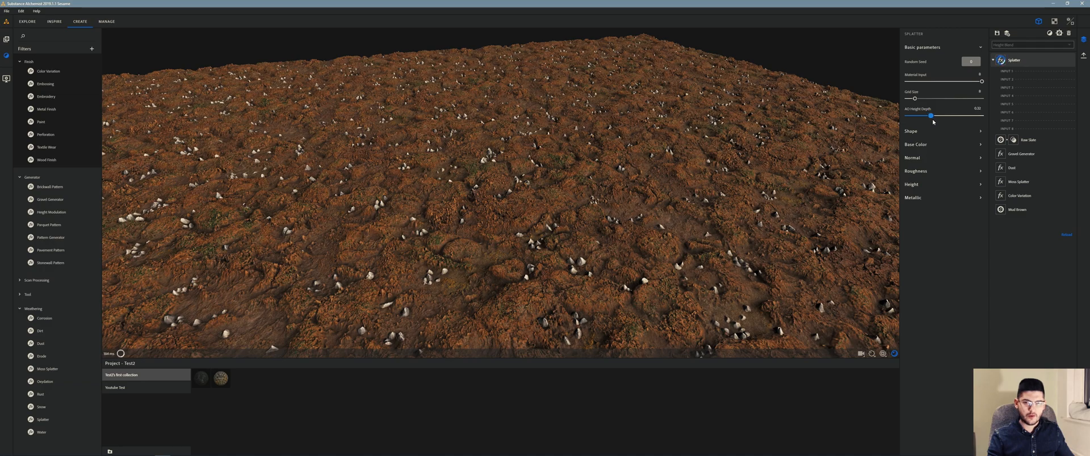
- Add the european_forest_autumn_leaves material from the Generators - Atlas collection to the Splatter filter's Input 1
{"action": "left_click_drag", "start_coordinate": [641, 157], "coordinate": [601, 180]}
{"action": "right_click_drag", "start_coordinate": [600, 180], "coordinate": [570, 160], "text": "shift"}
{"action": "left_click_drag", "start_coordinate": [570, 160], "coordinate": [852, 89]}
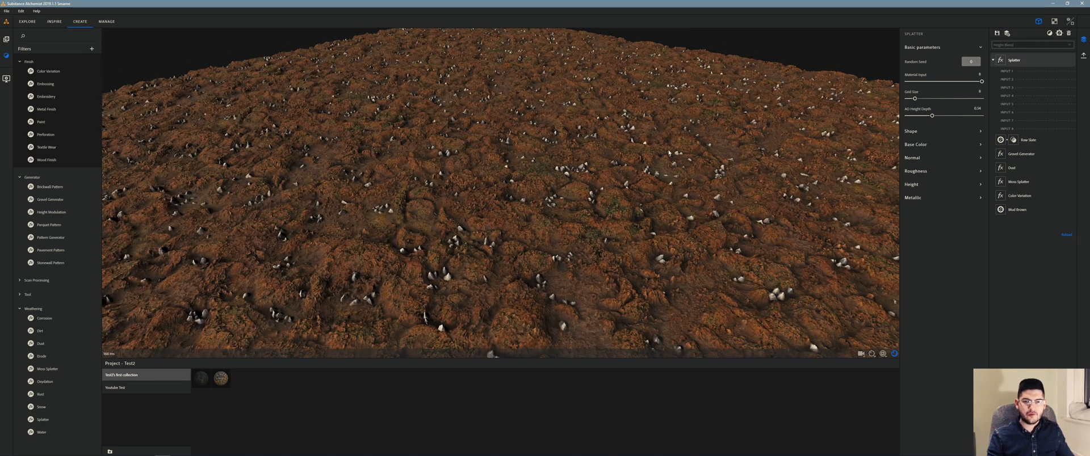
{"action": "left_click", "coordinate": [6, 40]}
{"action": "left_click", "coordinate": [23, 74]}
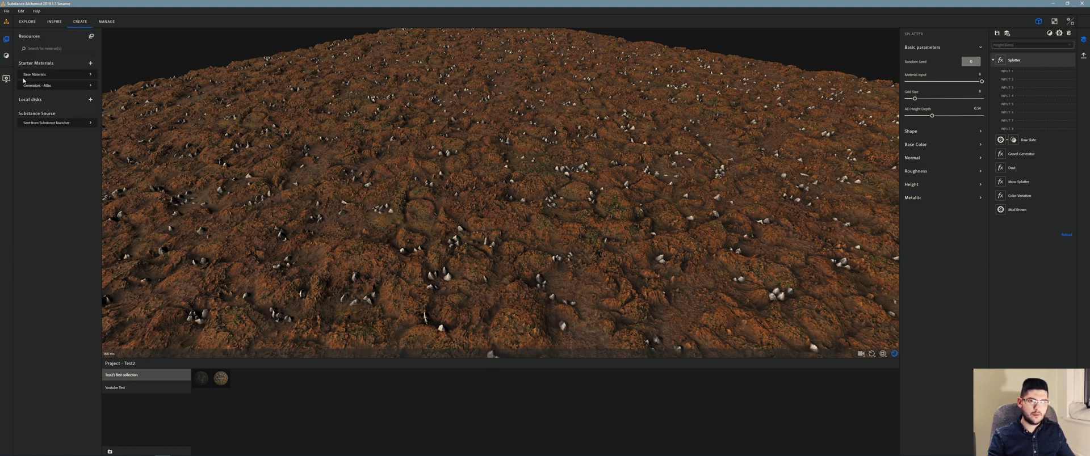
{"action": "left_click", "coordinate": [24, 86]}
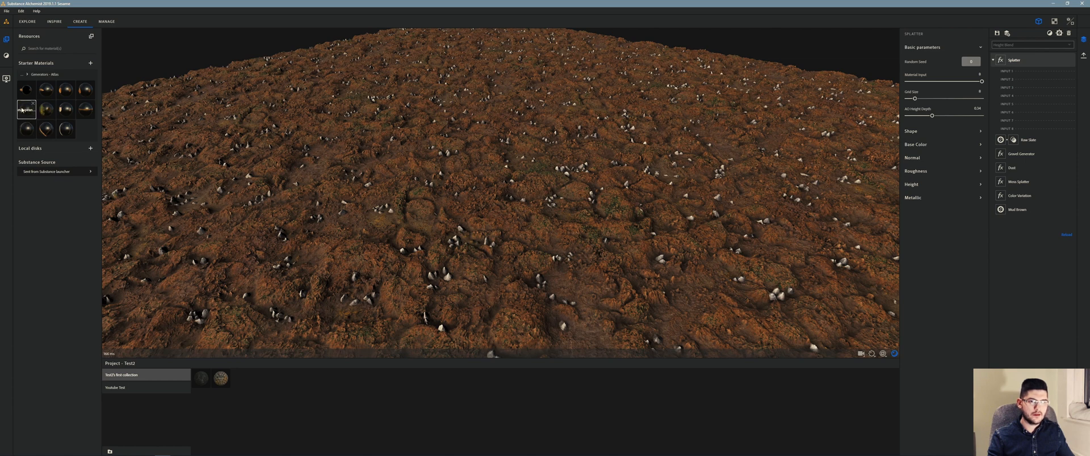
{"action": "left_click_drag", "start_coordinate": [21, 110], "coordinate": [1042, 79]}
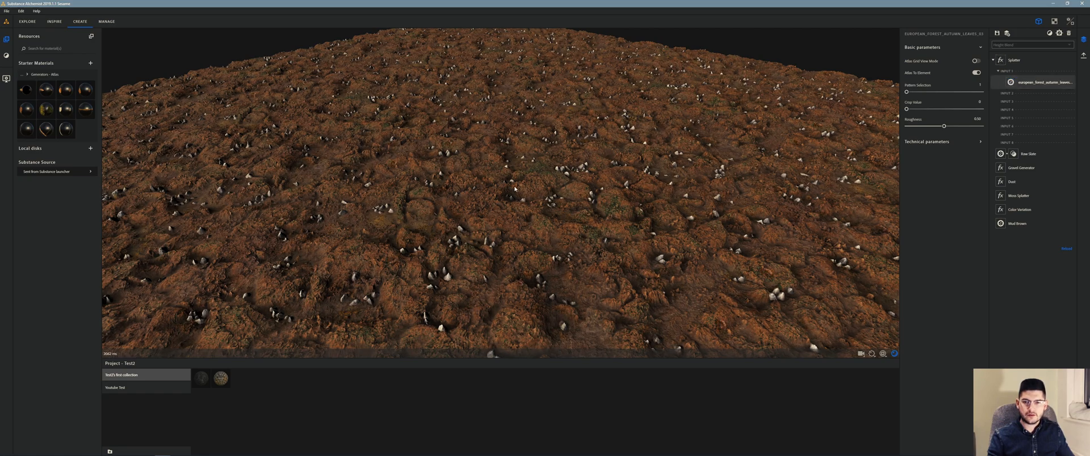
- Examine the ground surface at close and far range for leaves scattered by the Splatter filter
{"action": "left_click_drag", "start_coordinate": [435, 170], "coordinate": [490, 183]}
{"action": "scroll", "coordinate": [502, 186], "scroll_direction": "up", "scroll_amount": 5}
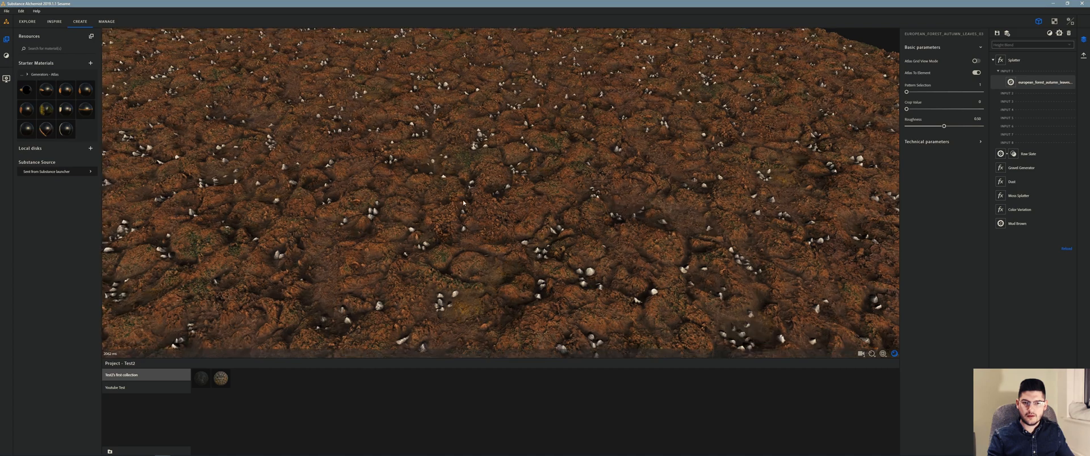
{"action": "scroll", "coordinate": [502, 186], "scroll_direction": "down", "scroll_amount": 6}
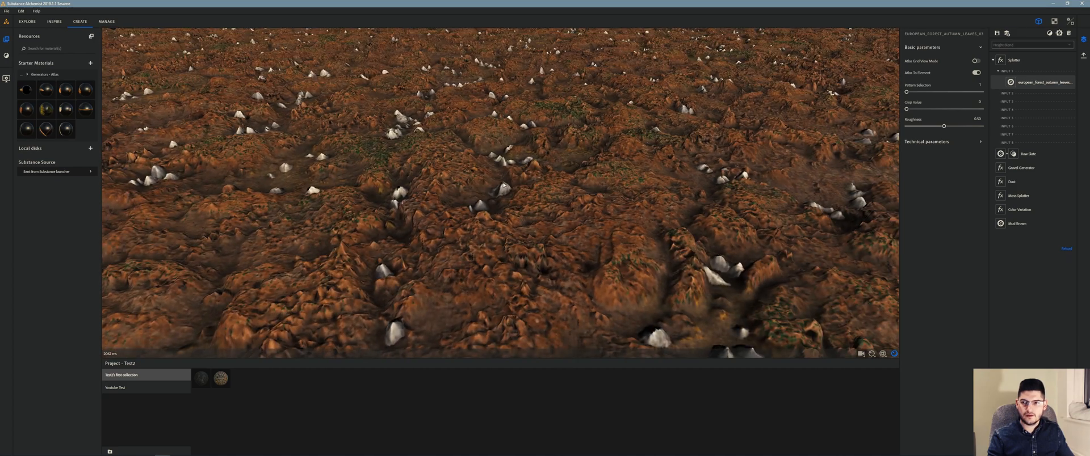
{"action": "scroll", "coordinate": [511, 121], "scroll_direction": "down", "scroll_amount": 3}
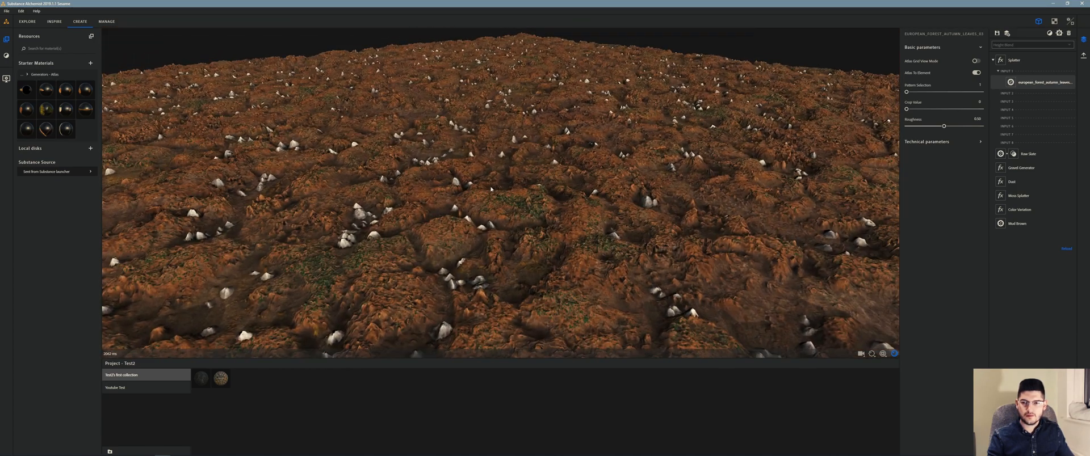
{"action": "scroll", "coordinate": [554, 148], "scroll_direction": "down", "scroll_amount": 2}
{"action": "scroll", "coordinate": [599, 153], "scroll_direction": "up", "scroll_amount": 5}
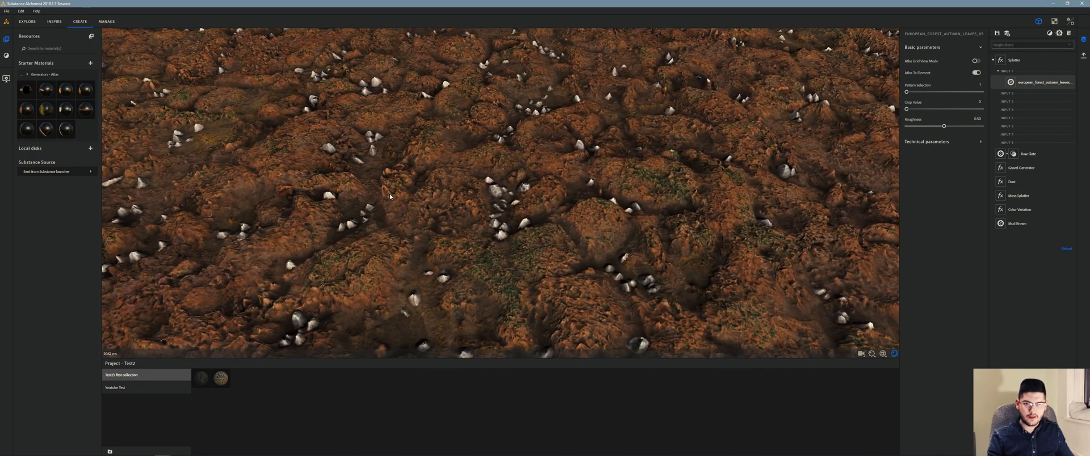
{"action": "scroll", "coordinate": [270, 190], "scroll_direction": "up", "scroll_amount": 3}
{"action": "scroll", "coordinate": [388, 180], "scroll_direction": "down", "scroll_amount": 5}
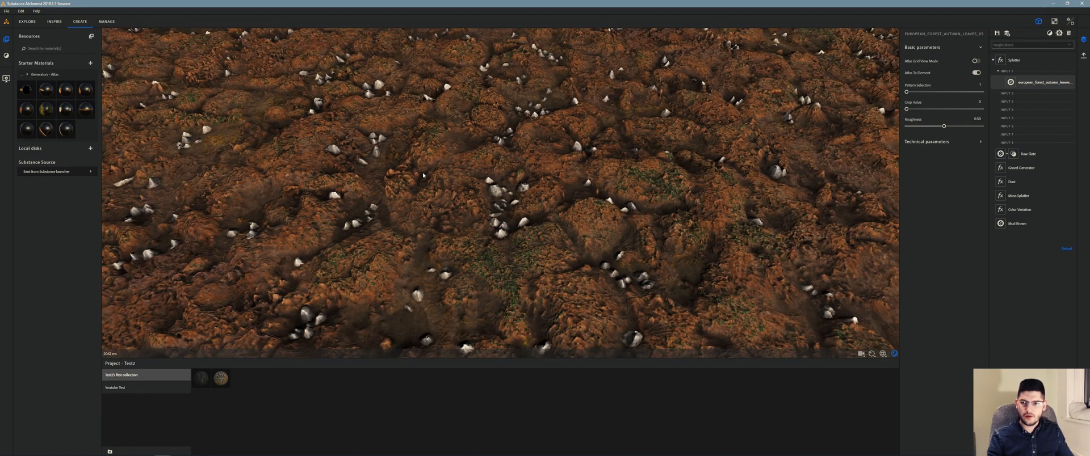
{"action": "scroll", "coordinate": [389, 180], "scroll_direction": "down", "scroll_amount": 2}
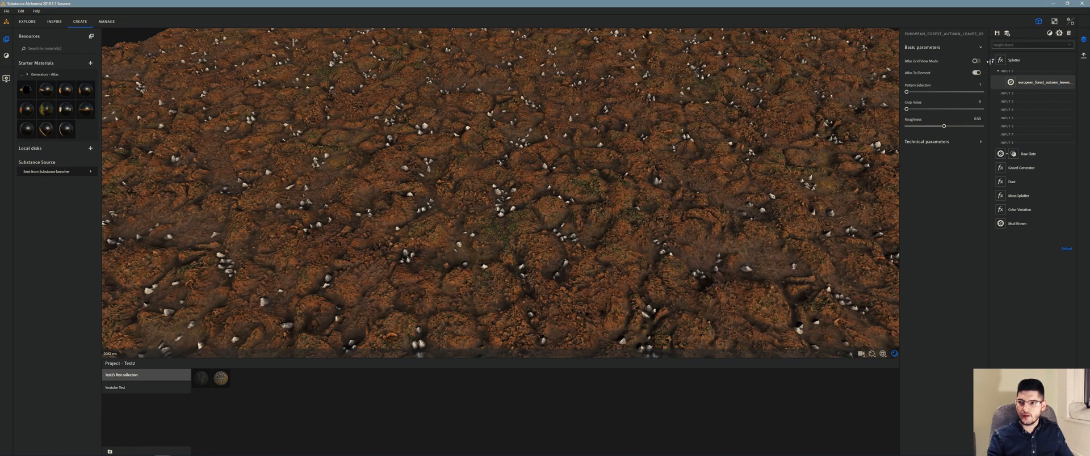
- Increase the Scale in the Splatter filter's Shape settings and inspect the enlarged leaves on the ground
{"action": "left_click", "coordinate": [1005, 85]}
{"action": "left_click", "coordinate": [1005, 86]}
{"action": "left_click", "coordinate": [936, 142]}
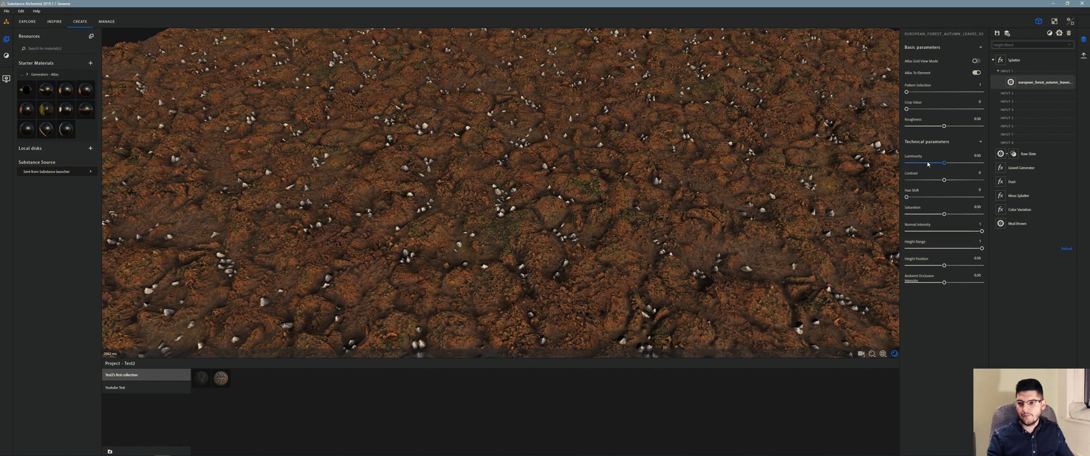
{"action": "left_click", "coordinate": [1015, 60]}
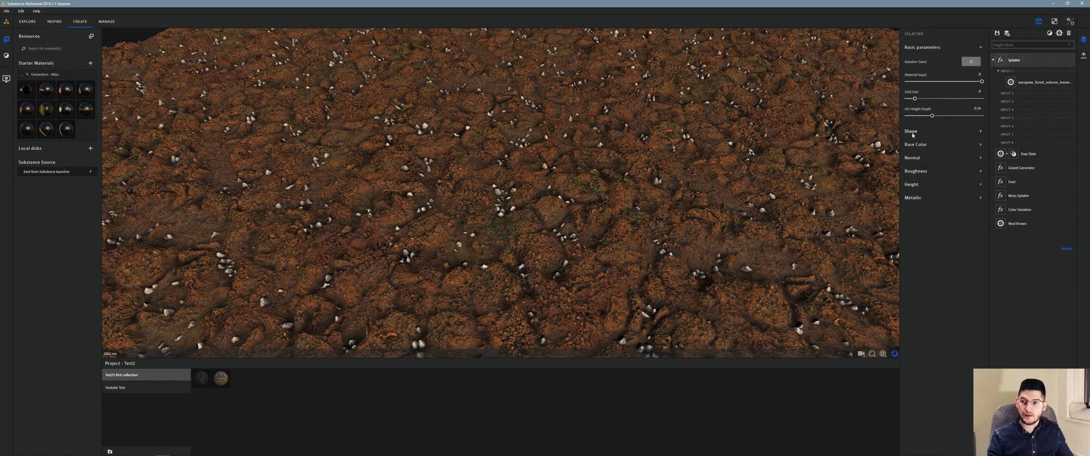
{"action": "left_click", "coordinate": [931, 131]}
{"action": "left_click", "coordinate": [929, 153]}
{"action": "left_click_drag", "start_coordinate": [930, 152], "coordinate": [951, 153]}
{"action": "scroll", "coordinate": [453, 268], "scroll_direction": "up", "scroll_amount": 6}
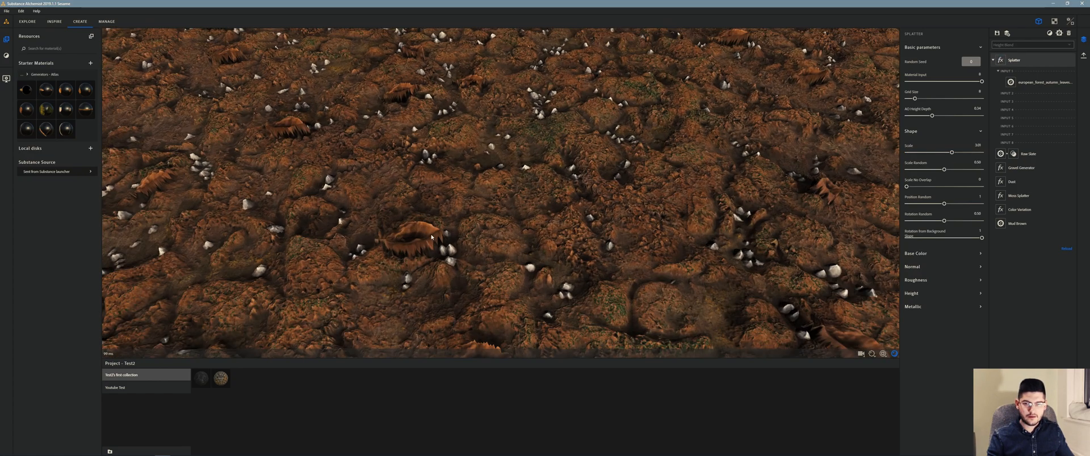
{"action": "scroll", "coordinate": [407, 258], "scroll_direction": "down", "scroll_amount": 5}
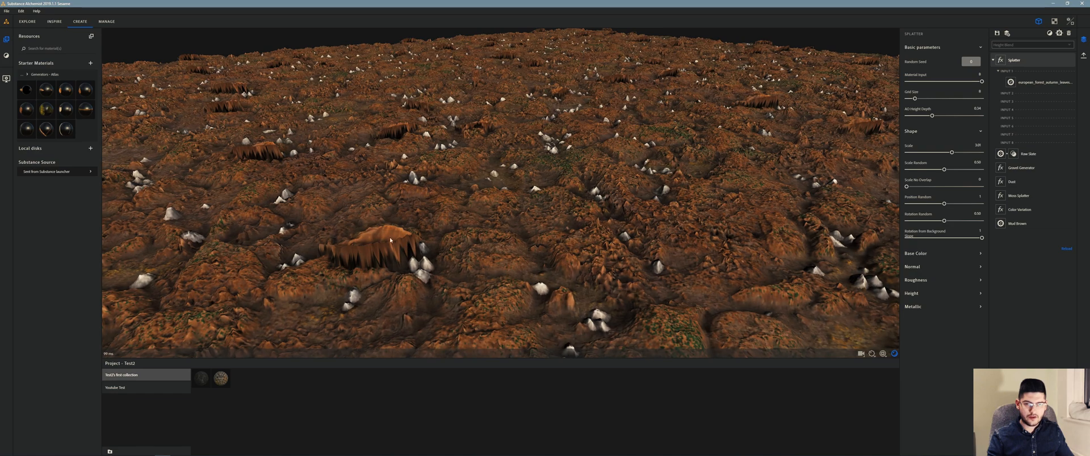
{"action": "scroll", "coordinate": [397, 249], "scroll_direction": "up", "scroll_amount": 3}
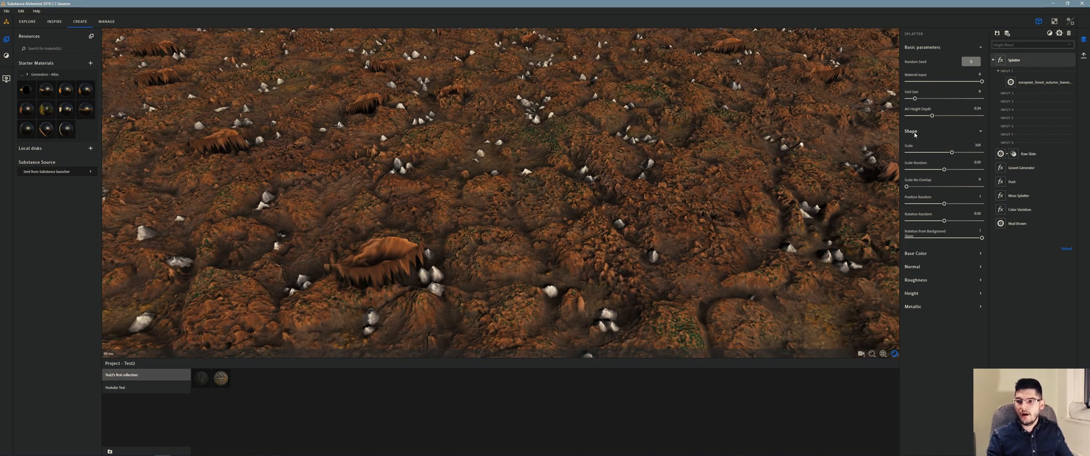
- Increase the Splatter's Grid Size and lower the autumn leaves material's Height Position
{"action": "left_click_drag", "start_coordinate": [917, 102], "coordinate": [924, 101]}
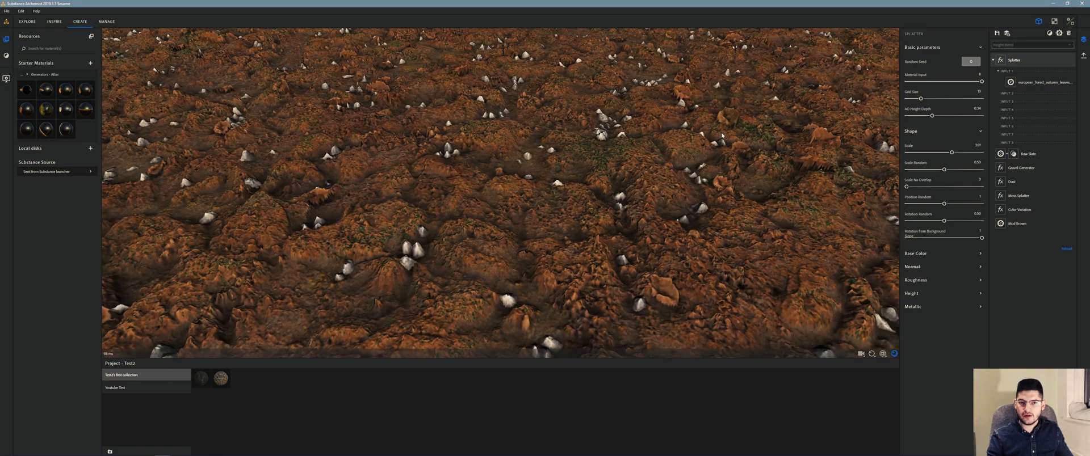
{"action": "left_click_drag", "start_coordinate": [722, 136], "coordinate": [731, 133]}
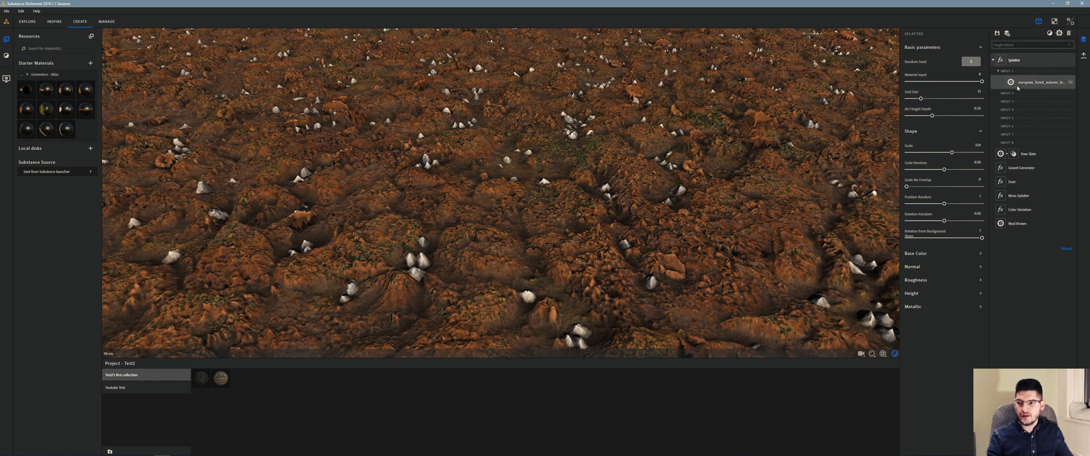
{"action": "left_click", "coordinate": [1039, 82]}
{"action": "left_click", "coordinate": [927, 141]}
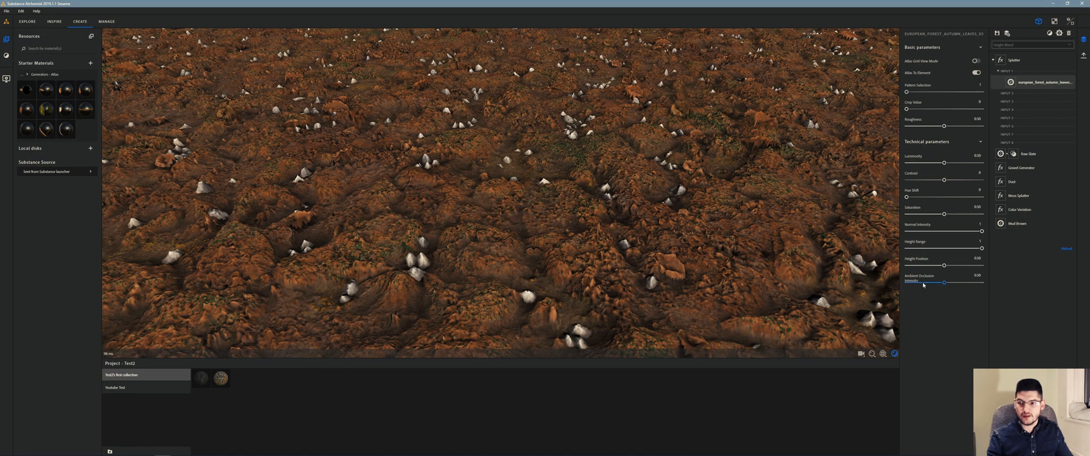
{"action": "left_click_drag", "start_coordinate": [929, 266], "coordinate": [914, 268]}
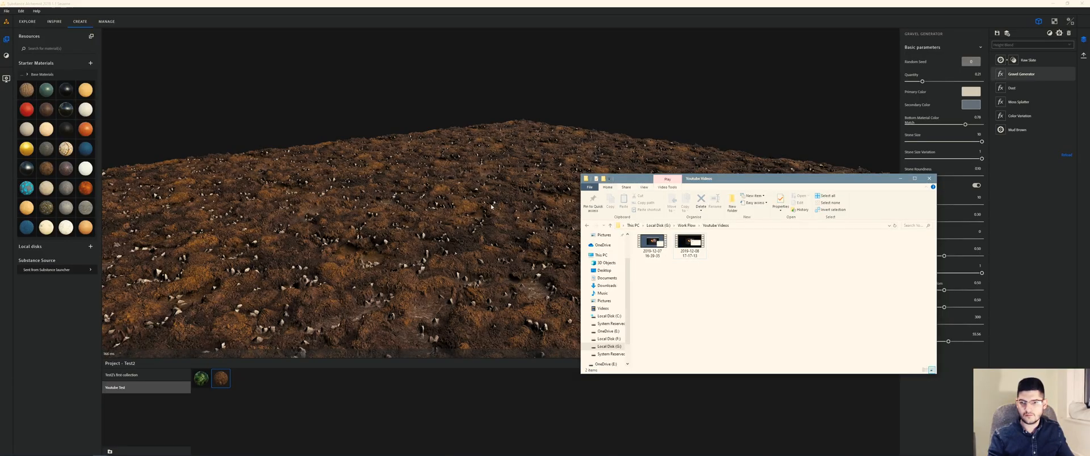
- Return to Substance Alchemist, add the Splatter filter as the topmost layer and set its AO Height Depth to about 0.17
{"action": "left_click", "coordinate": [474, 6]}
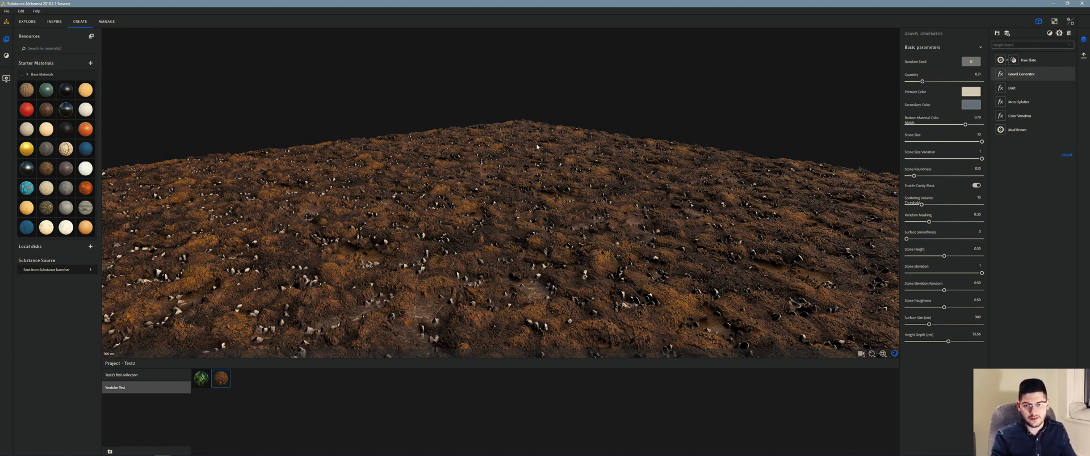
{"action": "left_click_drag", "start_coordinate": [547, 120], "coordinate": [517, 230]}
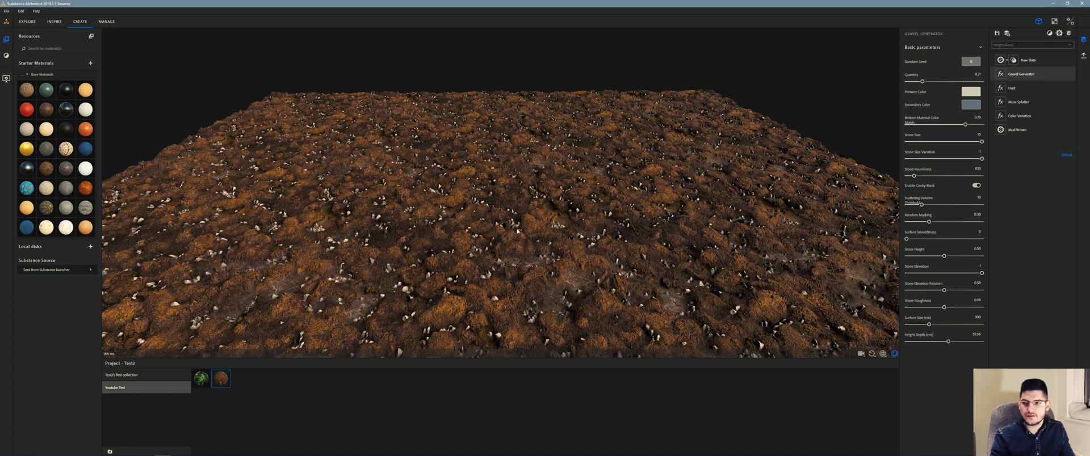
{"action": "left_click", "coordinate": [7, 55]}
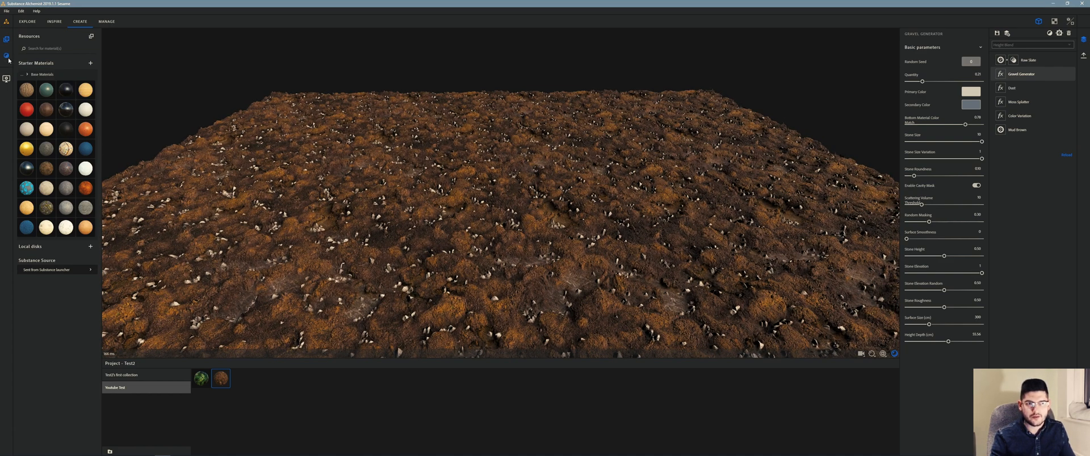
{"action": "left_click", "coordinate": [33, 220]}
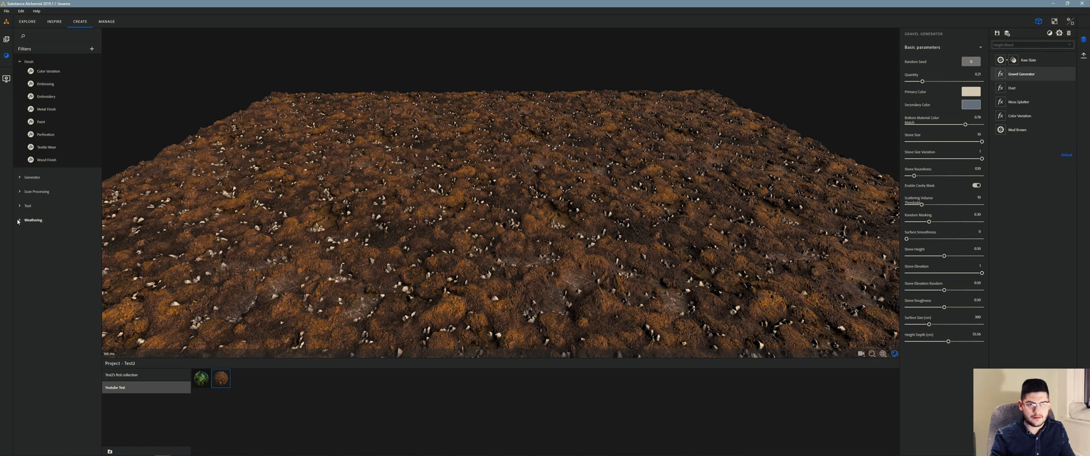
{"action": "left_click_drag", "start_coordinate": [39, 329], "coordinate": [653, 187]}
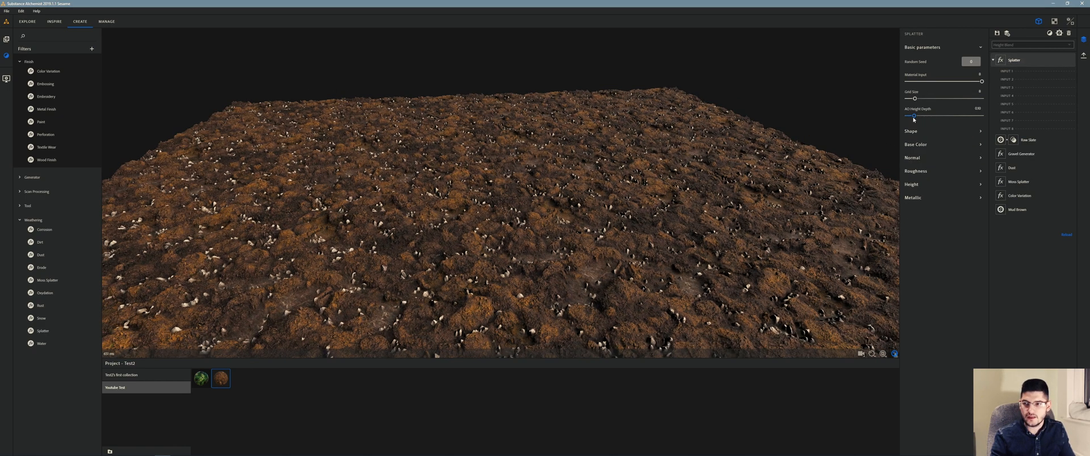
{"action": "left_click_drag", "start_coordinate": [913, 119], "coordinate": [920, 117]}
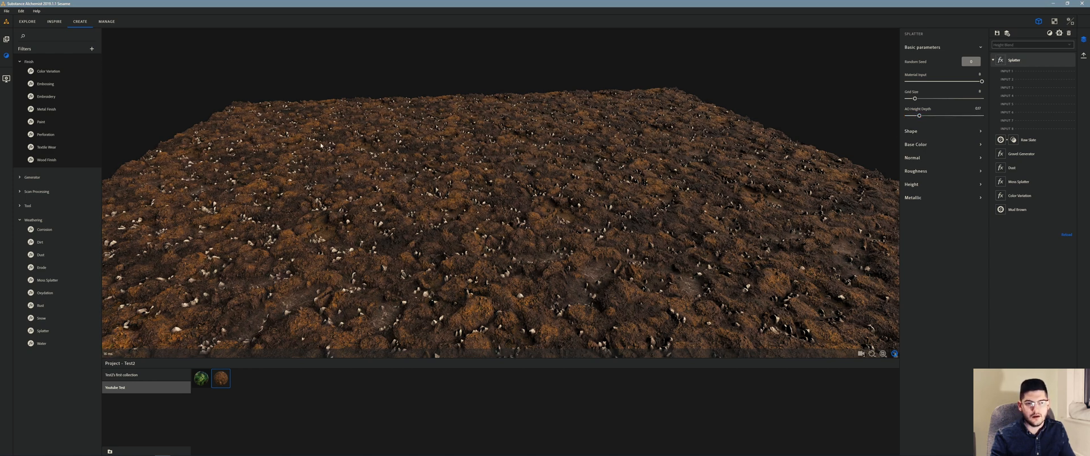
- Place the european_forest_autumn_leaves atlas material in Input 1 of the new Splatter layer and inspect the ground
{"action": "left_click", "coordinate": [6, 38]}
{"action": "left_click", "coordinate": [21, 76]}
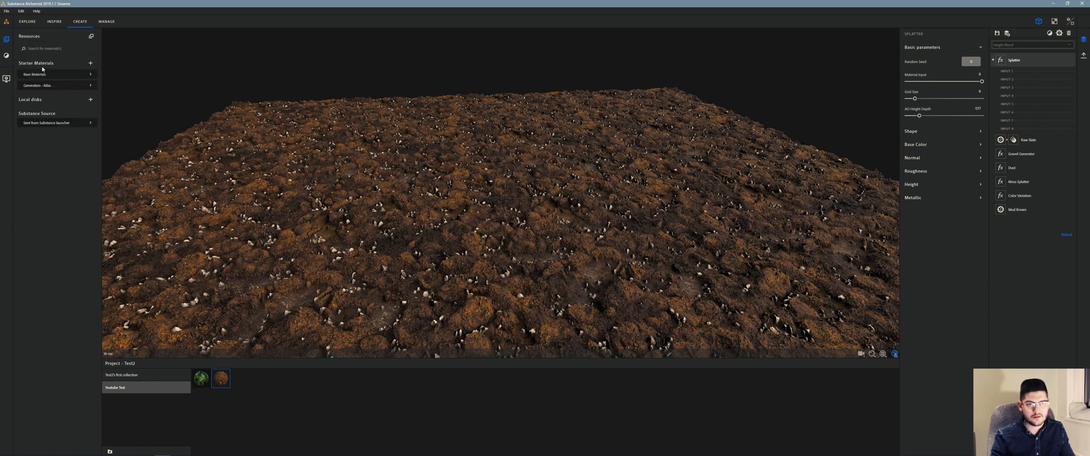
{"action": "left_click", "coordinate": [31, 86]}
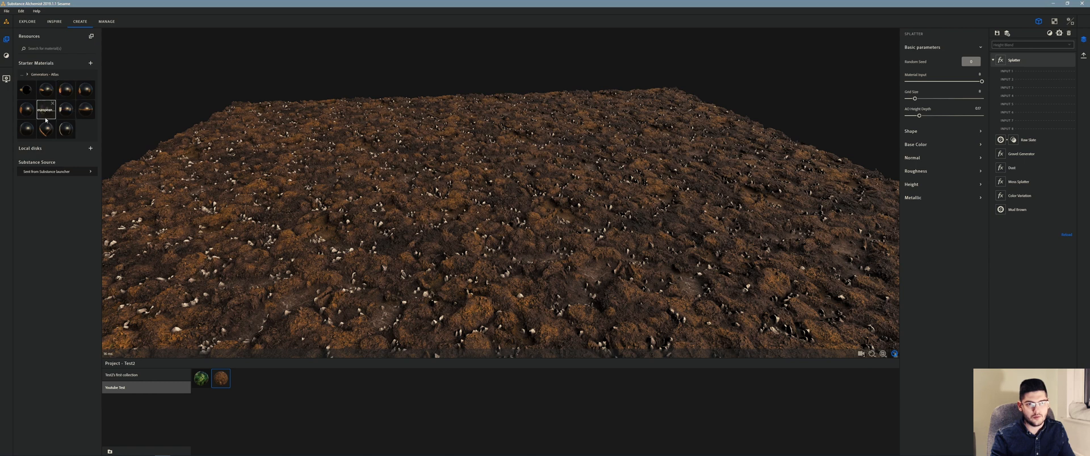
{"action": "left_click_drag", "start_coordinate": [30, 114], "coordinate": [1010, 80]}
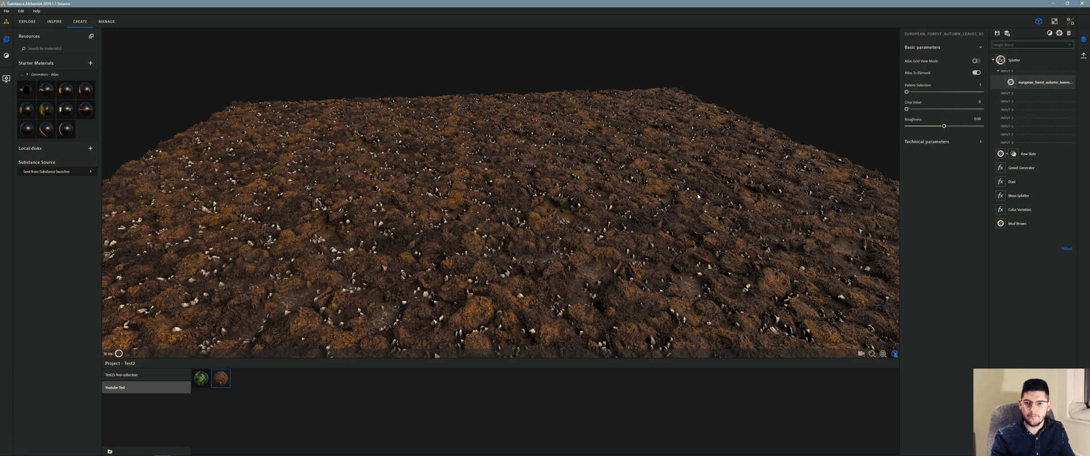
{"action": "left_click_drag", "start_coordinate": [682, 197], "coordinate": [641, 170]}
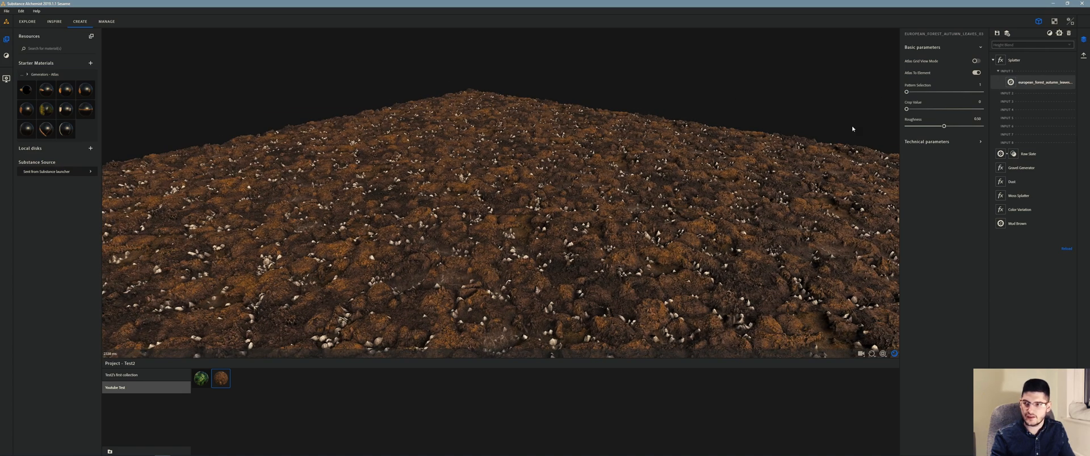
- Save the layered mud material and review its surface from several angles
{"action": "left_click", "coordinate": [996, 36]}
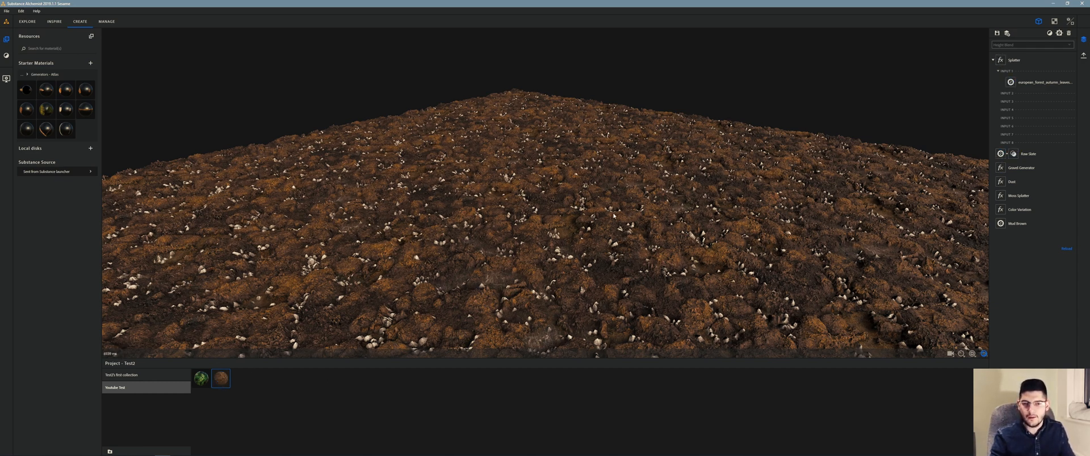
{"action": "left_click_drag", "start_coordinate": [593, 218], "coordinate": [513, 221]}
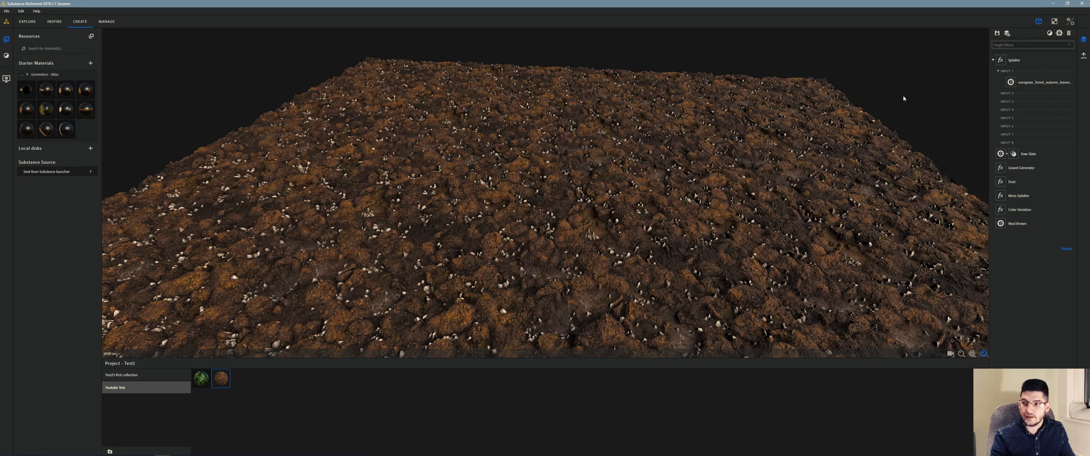
{"action": "left_click_drag", "start_coordinate": [627, 162], "coordinate": [542, 173]}
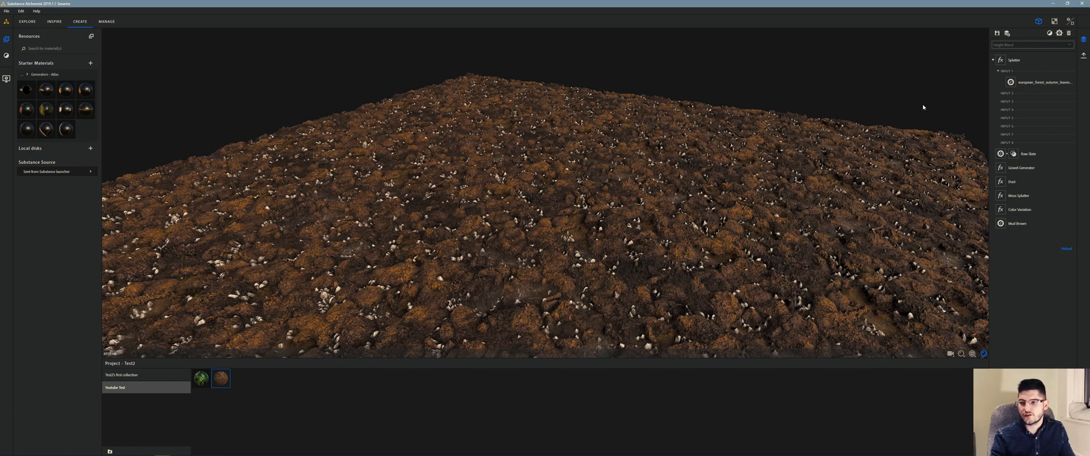
{"action": "left_click_drag", "start_coordinate": [871, 136], "coordinate": [639, 183]}
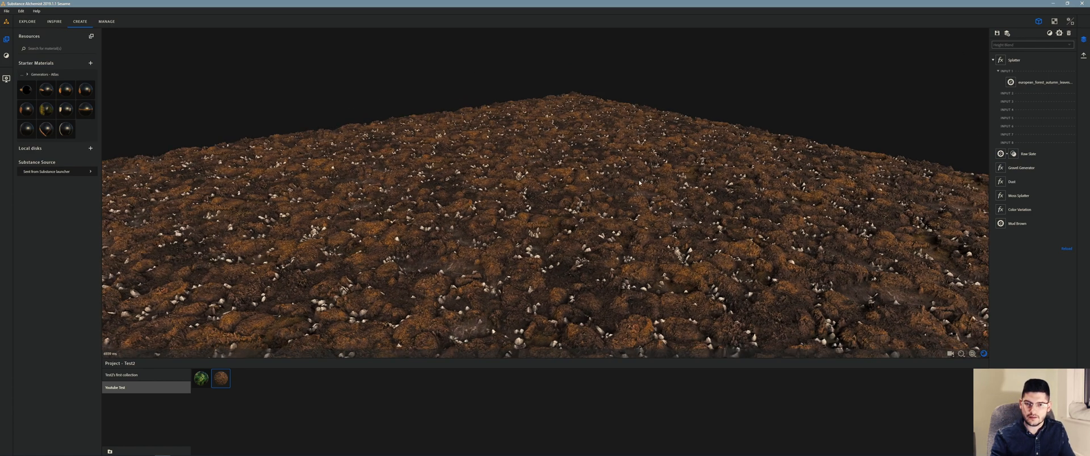
- Start a new material, accepting that the current layer stack is cleared
{"action": "left_click", "coordinate": [1008, 35]}
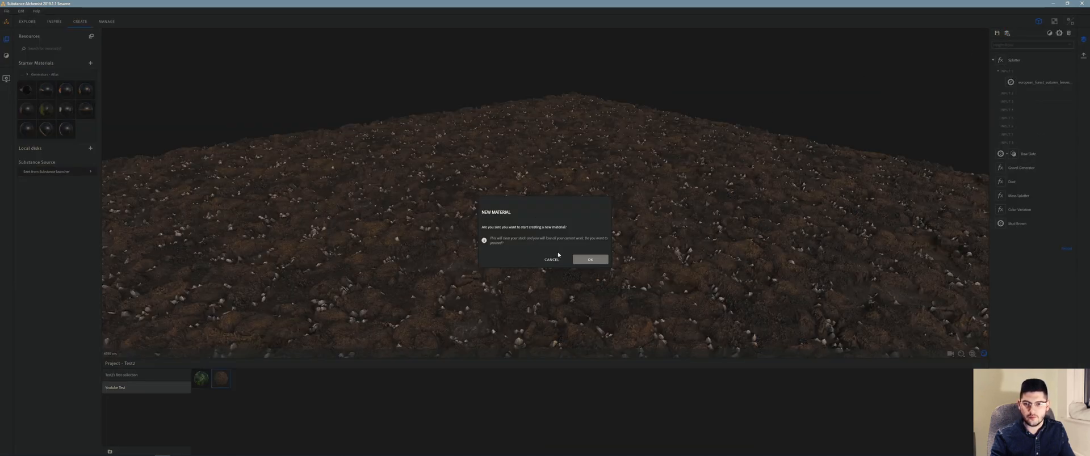
{"action": "left_click", "coordinate": [590, 261]}
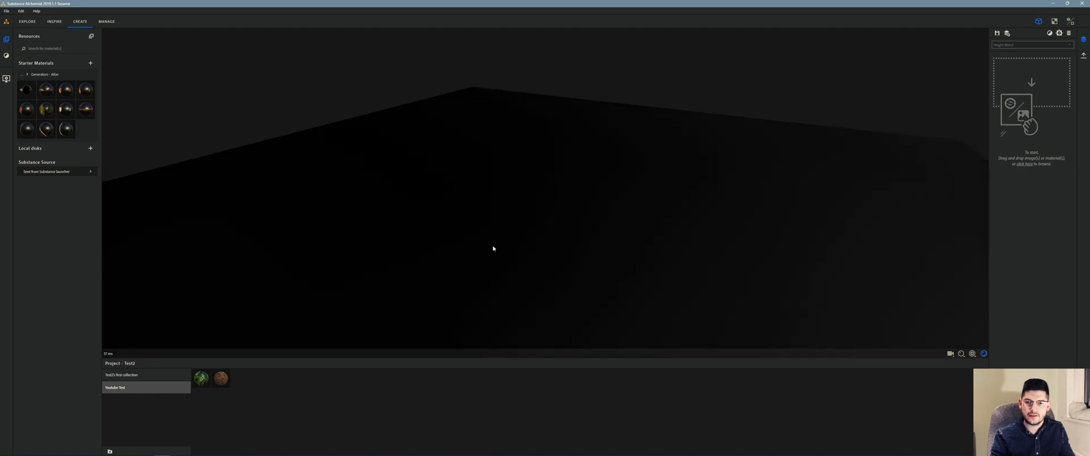
- Load the saved Muddy_ground material as a single layer, inspect its surface and clear the layer stack again
{"action": "left_click_drag", "start_coordinate": [493, 248], "coordinate": [521, 248]}
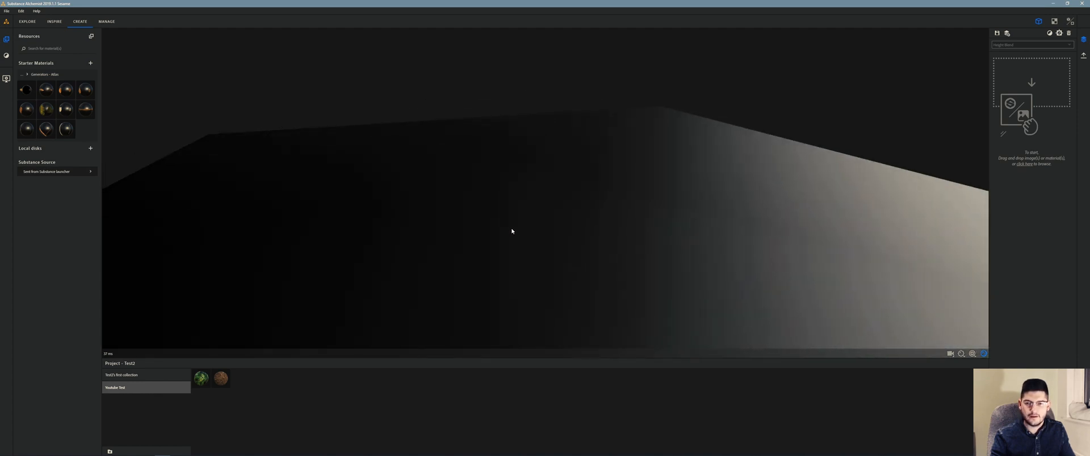
{"action": "mouse_move", "coordinate": [225, 381]}
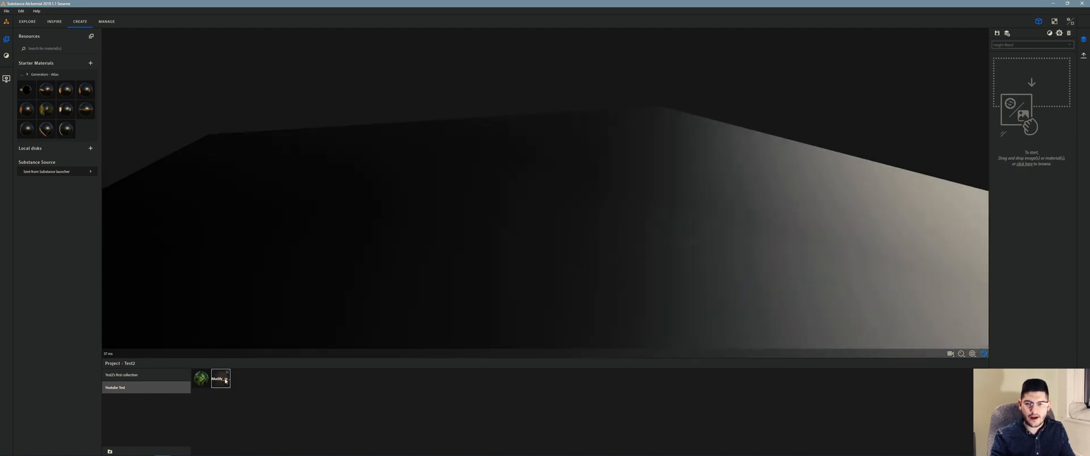
{"action": "left_click_drag", "start_coordinate": [225, 381], "coordinate": [533, 180]}
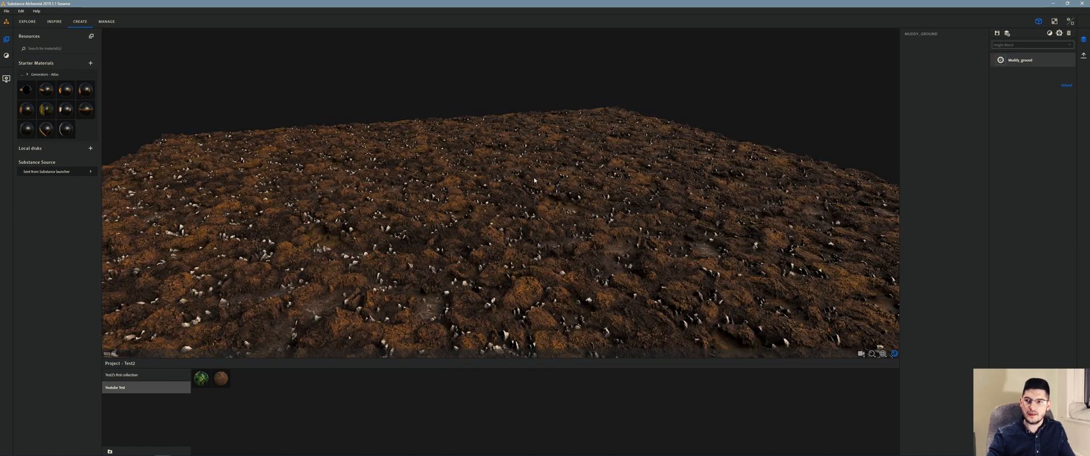
{"action": "left_click_drag", "start_coordinate": [812, 159], "coordinate": [704, 164]}
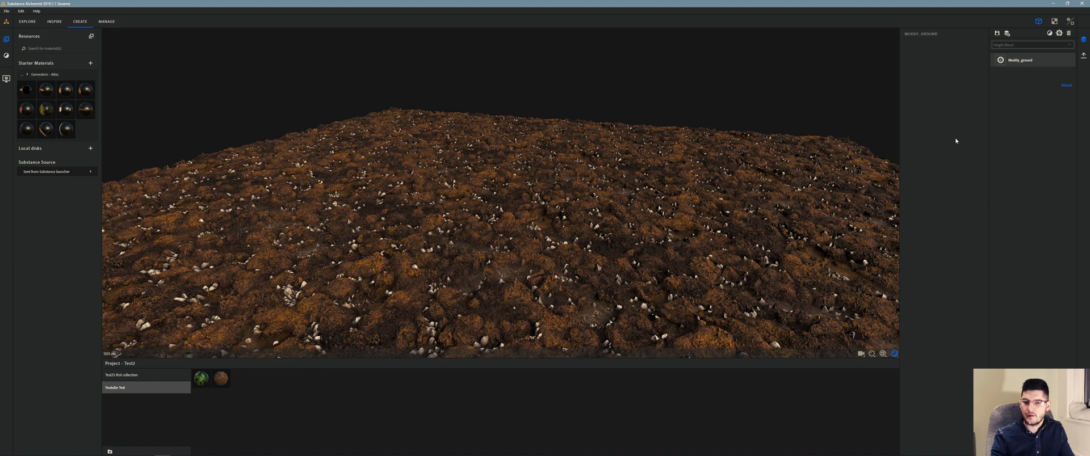
{"action": "left_click", "coordinate": [1067, 33]}
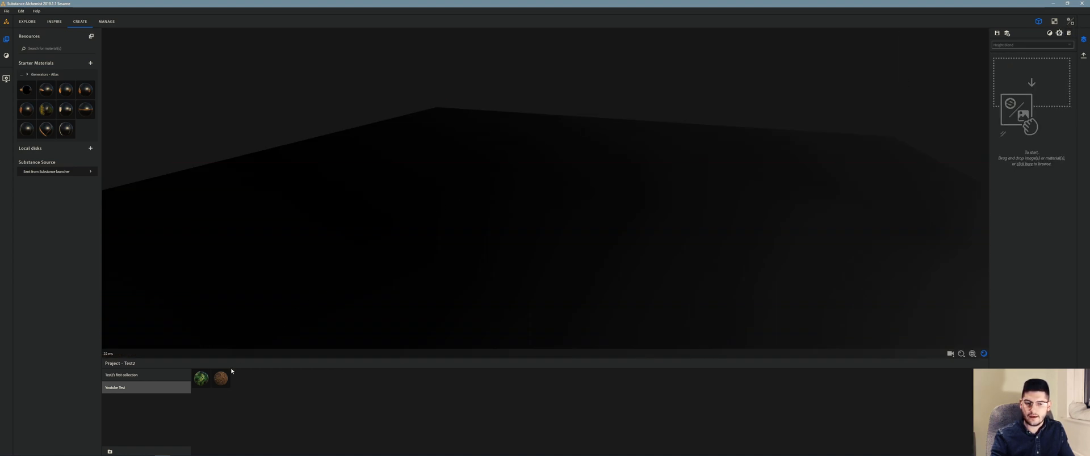
- Reopen the saved mud material with its full layer stack and check it in the split 3D and 2D view before returning to 3D
{"action": "double_click", "coordinate": [220, 379]}
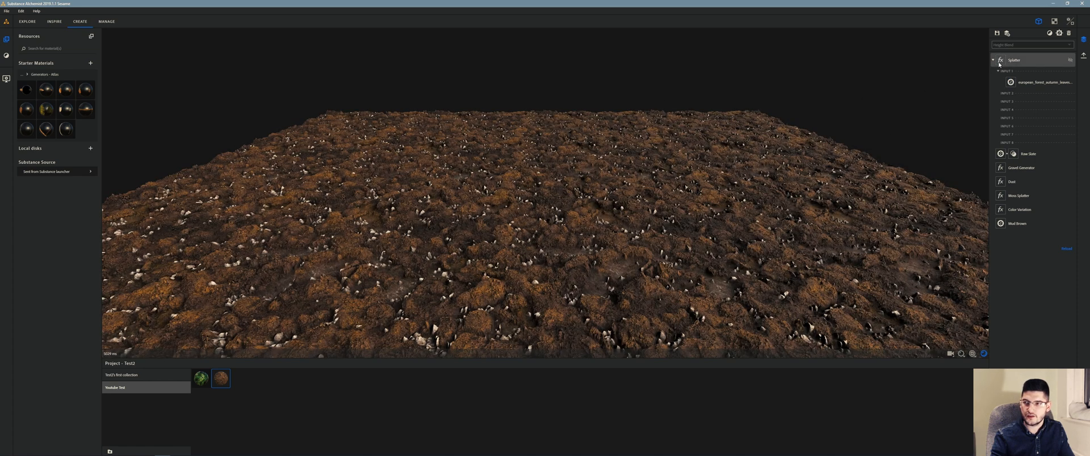
{"action": "left_click", "coordinate": [1054, 21]}
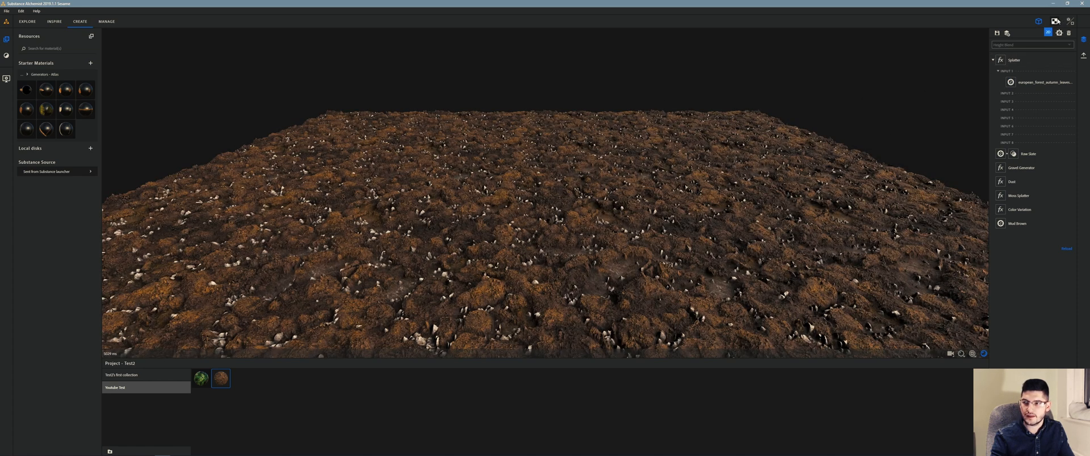
{"action": "left_click", "coordinate": [1070, 21]}
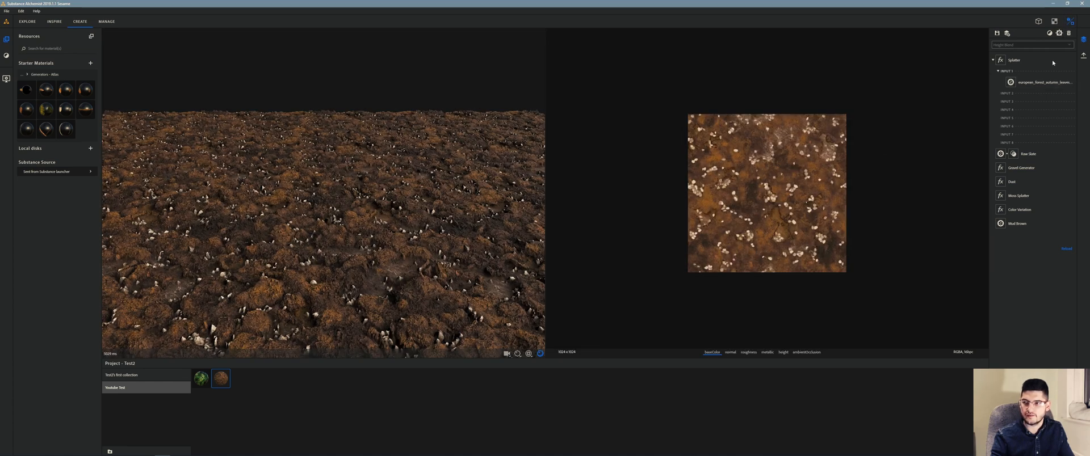
{"action": "left_click", "coordinate": [1038, 21]}
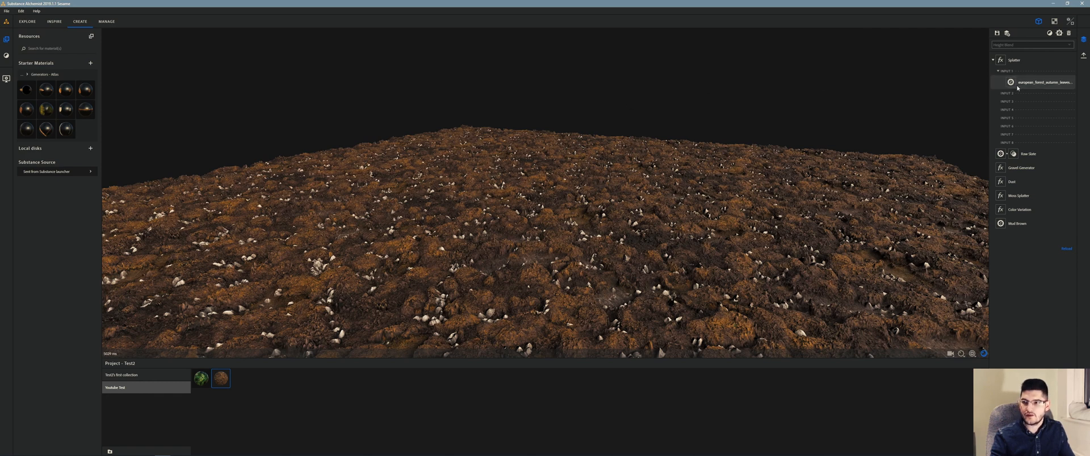
- Lower the autumn leaves material's Height Position to about 0.06 in its technical parameters and inspect the ground up close
{"action": "left_click", "coordinate": [1043, 82]}
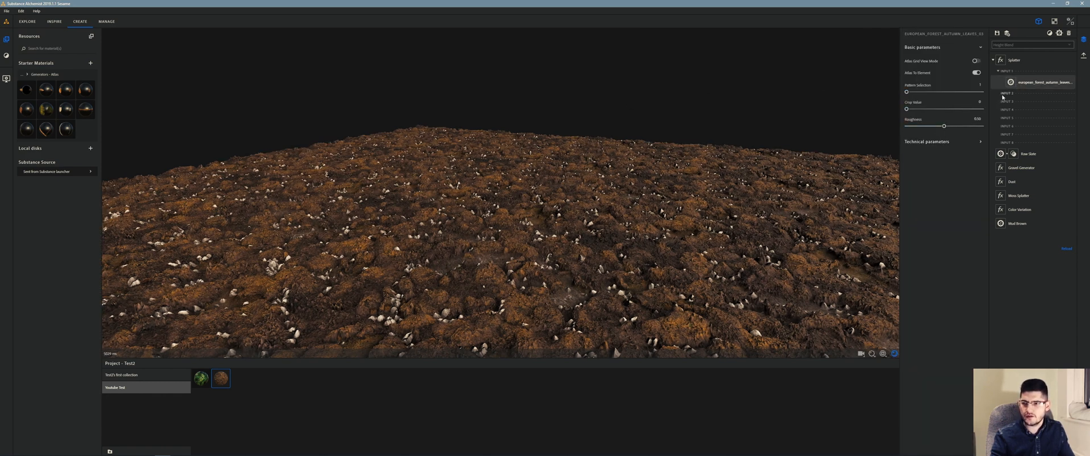
{"action": "left_click", "coordinate": [942, 143]}
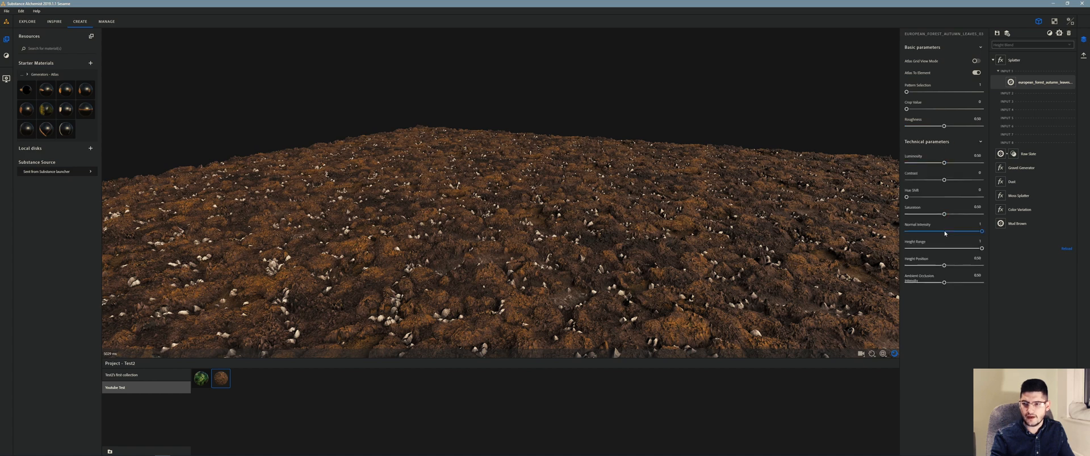
{"action": "left_click", "coordinate": [911, 266]}
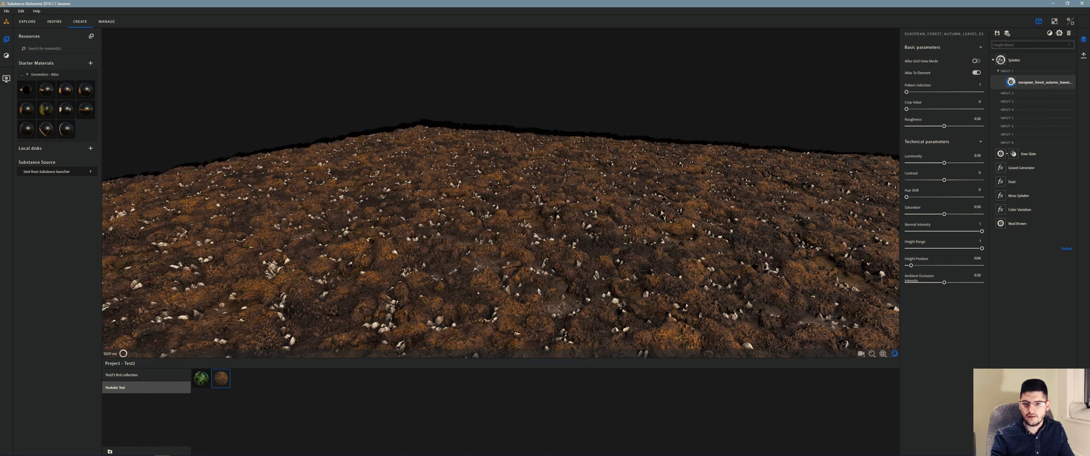
{"action": "scroll", "coordinate": [506, 265], "scroll_direction": "up", "scroll_amount": 5}
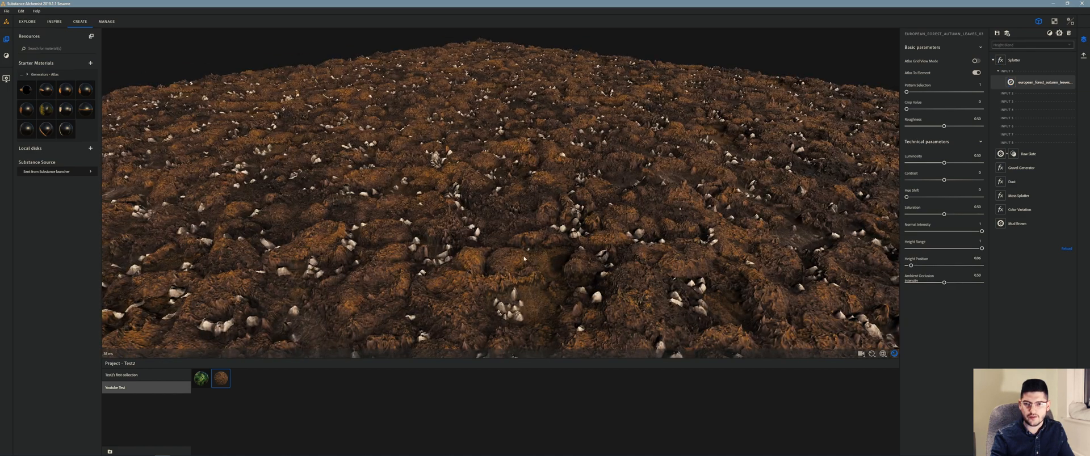
{"action": "left_click_drag", "start_coordinate": [506, 264], "coordinate": [426, 310]}
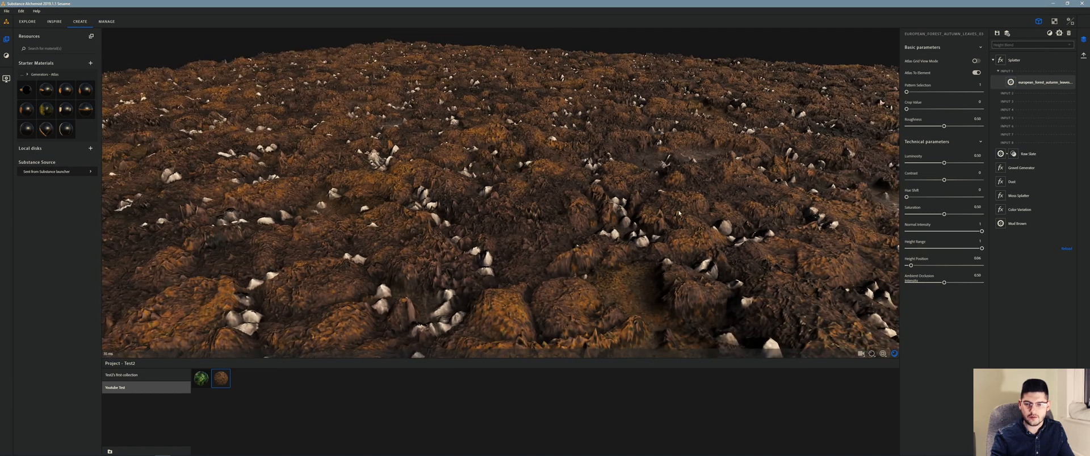
{"action": "left_click_drag", "start_coordinate": [471, 145], "coordinate": [505, 161]}
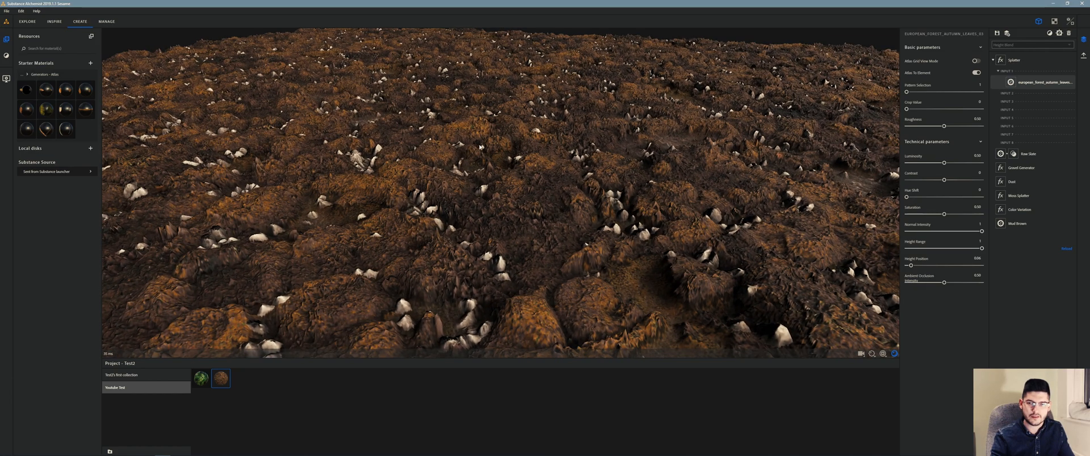
{"action": "scroll", "coordinate": [505, 161], "scroll_direction": "down", "scroll_amount": 2}
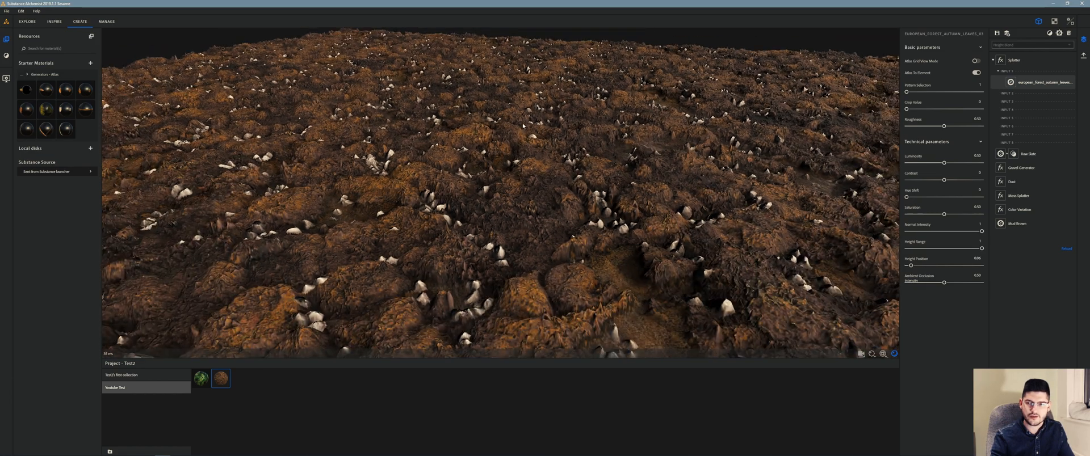
- Set the Splatter layer's Grid Size to 16 and raise its Shape Scale to about 4.1, checking the leaves on the ground
{"action": "left_click", "coordinate": [1019, 60]}
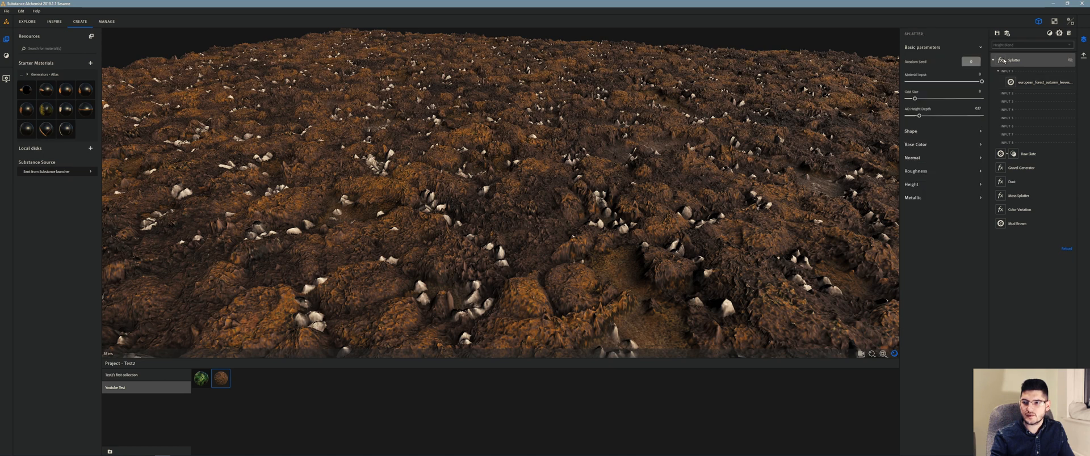
{"action": "left_click", "coordinate": [921, 132]}
{"action": "left_click_drag", "start_coordinate": [923, 156], "coordinate": [962, 161]}
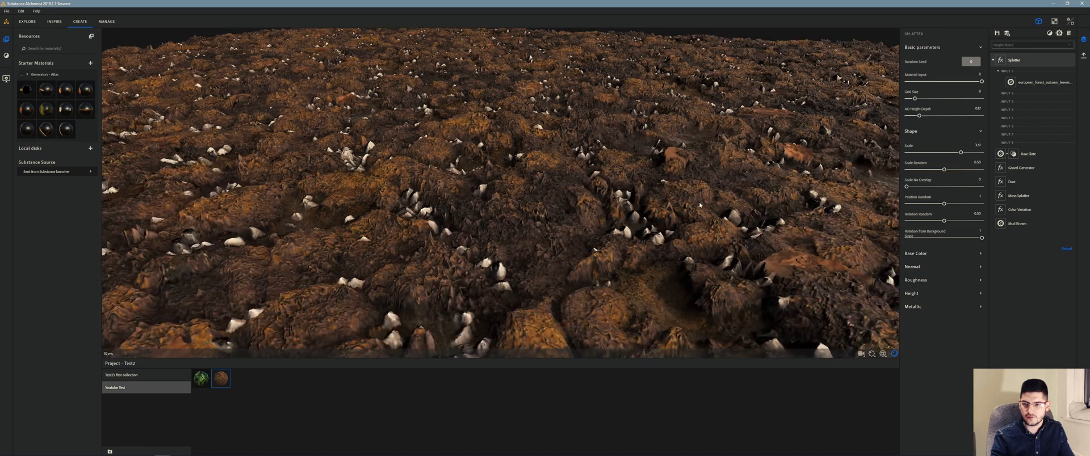
{"action": "scroll", "coordinate": [530, 181], "scroll_direction": "down", "scroll_amount": 6}
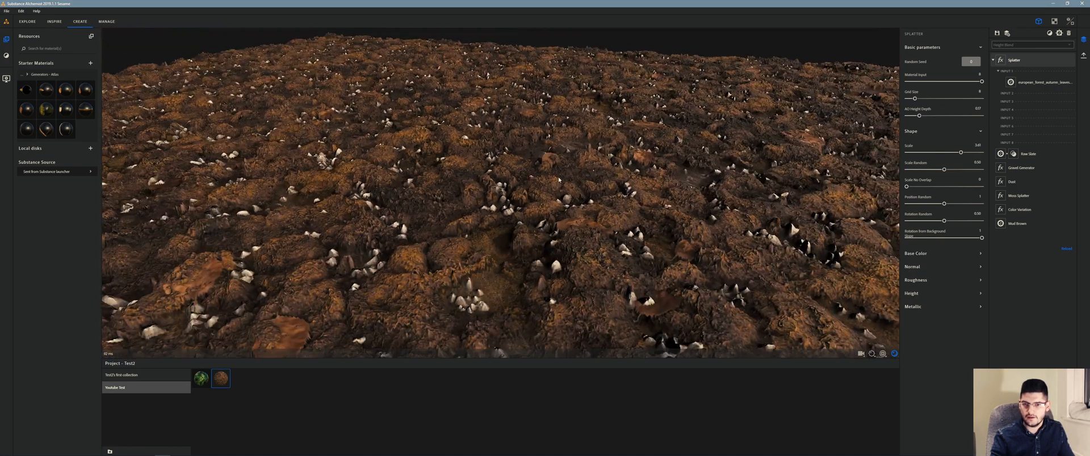
{"action": "scroll", "coordinate": [529, 181], "scroll_direction": "up", "scroll_amount": 1}
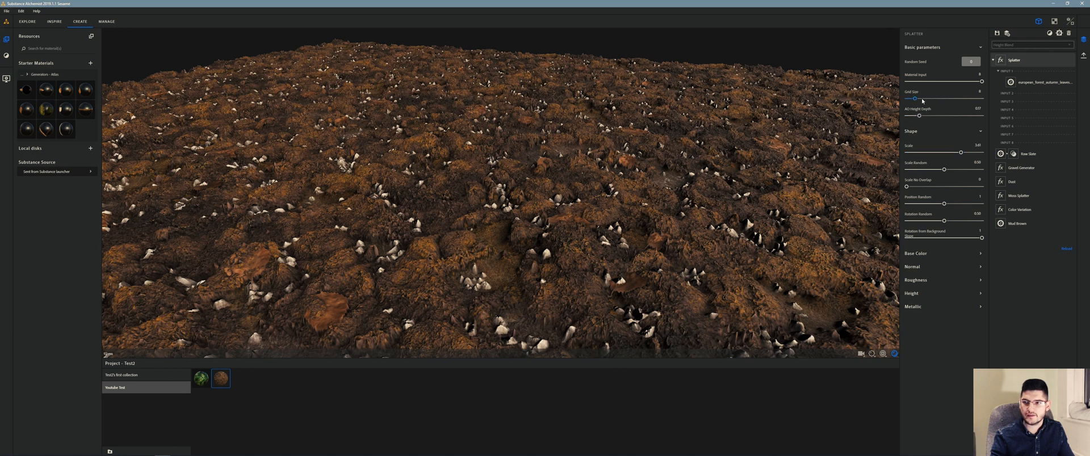
{"action": "left_click_drag", "start_coordinate": [915, 99], "coordinate": [925, 99]}
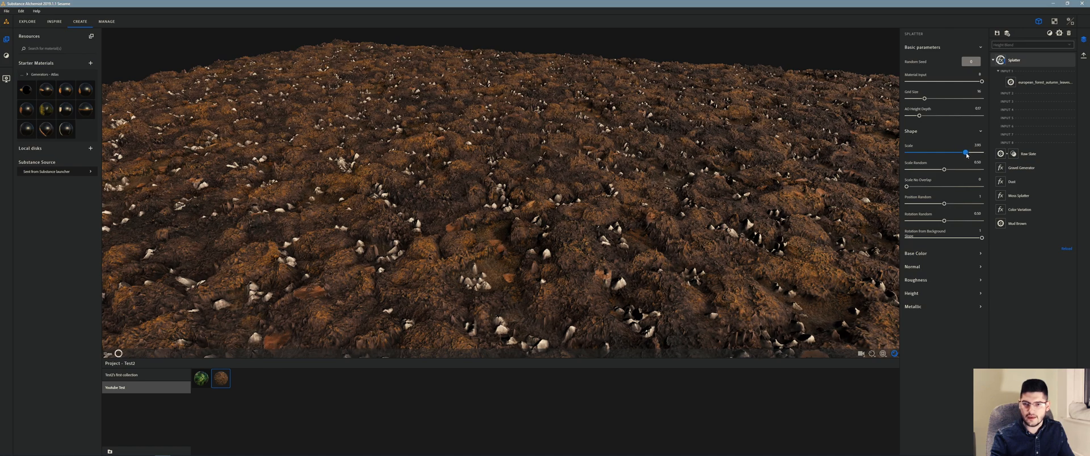
{"action": "left_click_drag", "start_coordinate": [965, 153], "coordinate": [969, 154]}
{"action": "left_click_drag", "start_coordinate": [630, 162], "coordinate": [511, 159]}
{"action": "scroll", "coordinate": [560, 199], "scroll_direction": "up", "scroll_amount": 5}
{"action": "scroll", "coordinate": [638, 168], "scroll_direction": "down", "scroll_amount": 5}
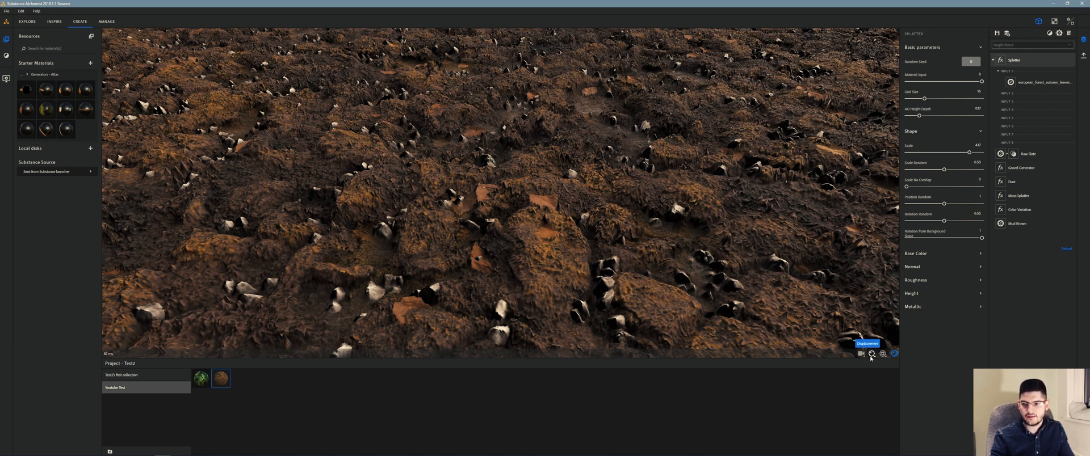
- Reduce the viewport's Displacement amplitude slightly and inspect how the leaves sit on the flatter ground
{"action": "left_click", "coordinate": [872, 354]}
{"action": "left_click", "coordinate": [792, 327]}
{"action": "left_click_drag", "start_coordinate": [792, 327], "coordinate": [788, 327]}
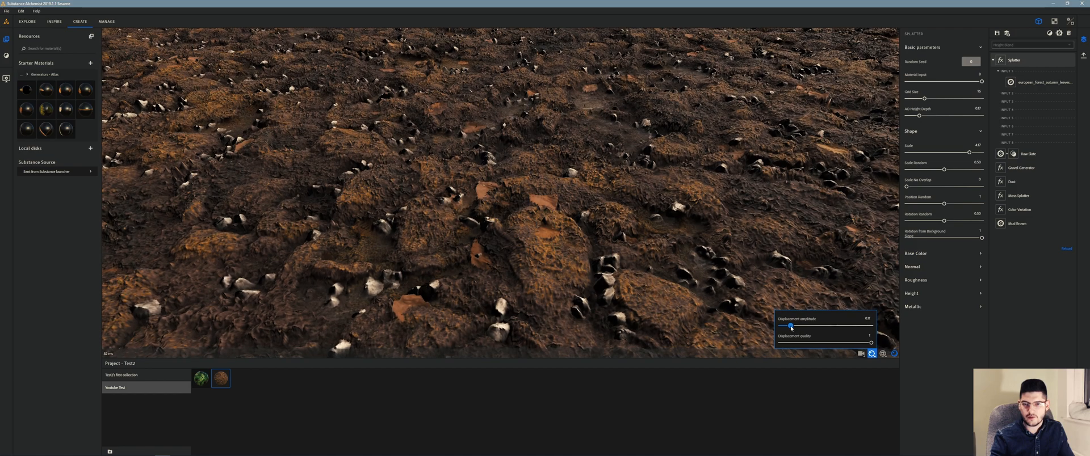
{"action": "mouse_move", "coordinate": [654, 219]}
{"action": "left_mouse_down"}
{"action": "mouse_move", "coordinate": [813, 327]}
{"action": "mouse_move", "coordinate": [651, 229]}
{"action": "left_mouse_up"}
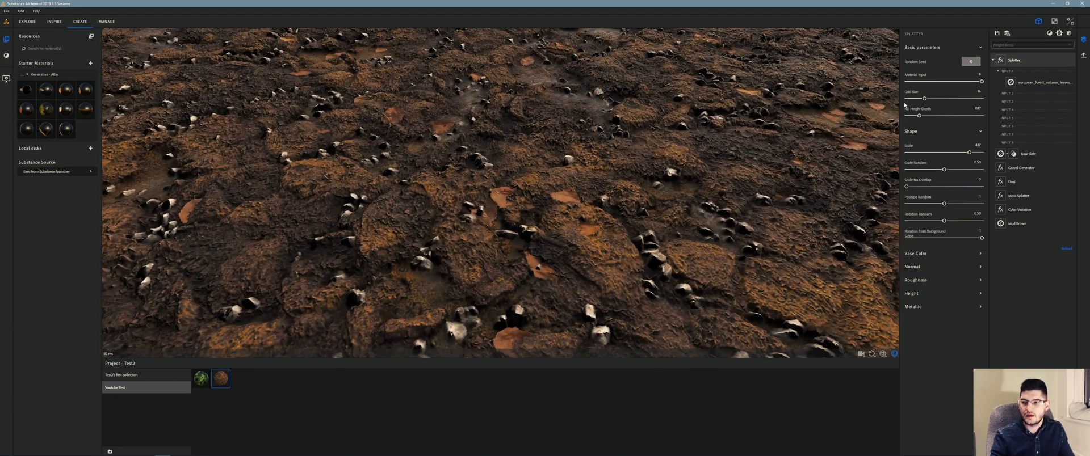
{"action": "left_click_drag", "start_coordinate": [468, 185], "coordinate": [437, 180]}
{"action": "left_click_drag", "start_coordinate": [510, 168], "coordinate": [488, 139]}
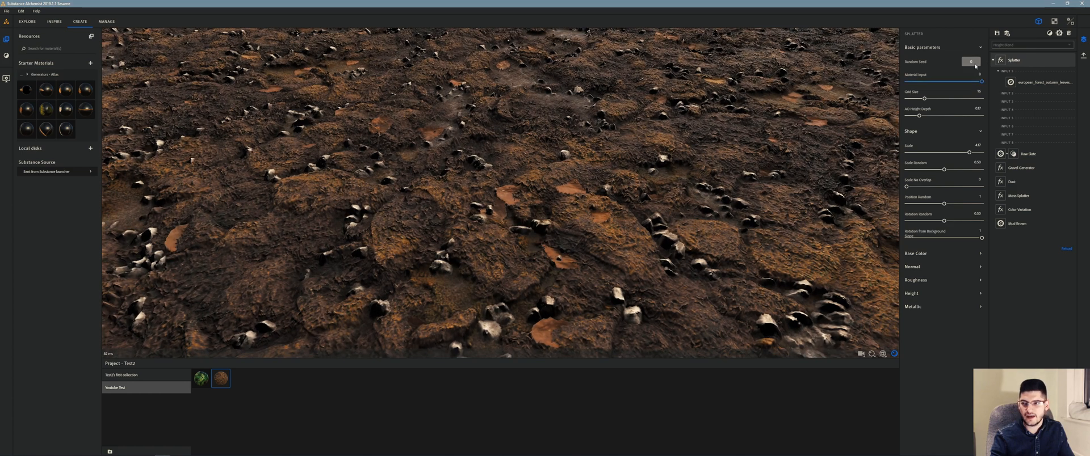
- In the Splatter layer's Height parameters, set Height Offset to 1, Height Offset Random to about 0.32 and Height Scale Random to about 0.76
{"action": "left_click", "coordinate": [919, 300]}
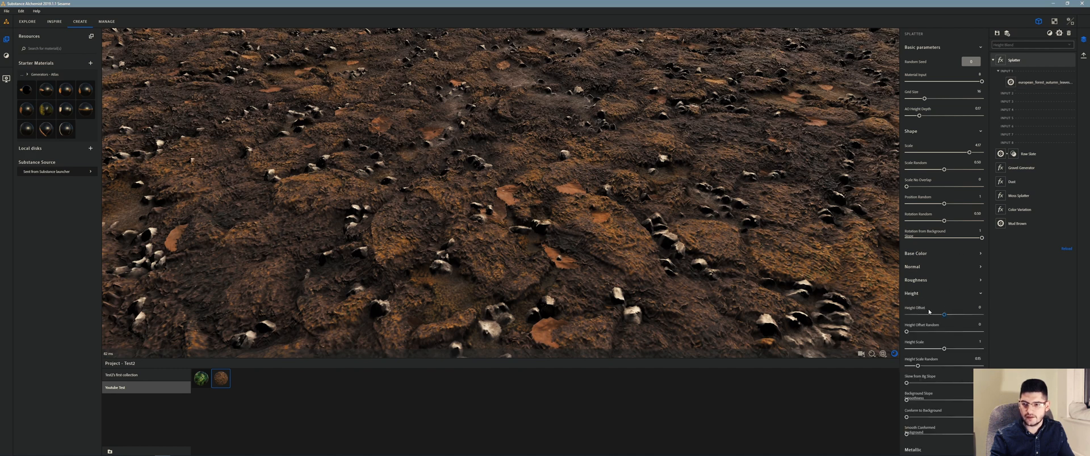
{"action": "left_click_drag", "start_coordinate": [943, 315], "coordinate": [984, 318]}
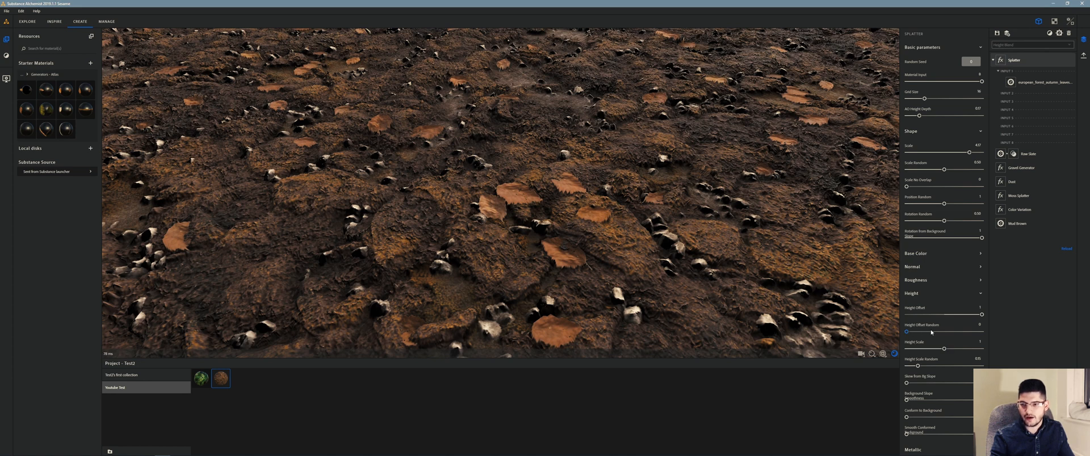
{"action": "mouse_move", "coordinate": [930, 332]}
{"action": "left_mouse_down"}
{"action": "mouse_move", "coordinate": [974, 332]}
{"action": "mouse_move", "coordinate": [917, 346]}
{"action": "mouse_move", "coordinate": [930, 347]}
{"action": "left_mouse_up"}
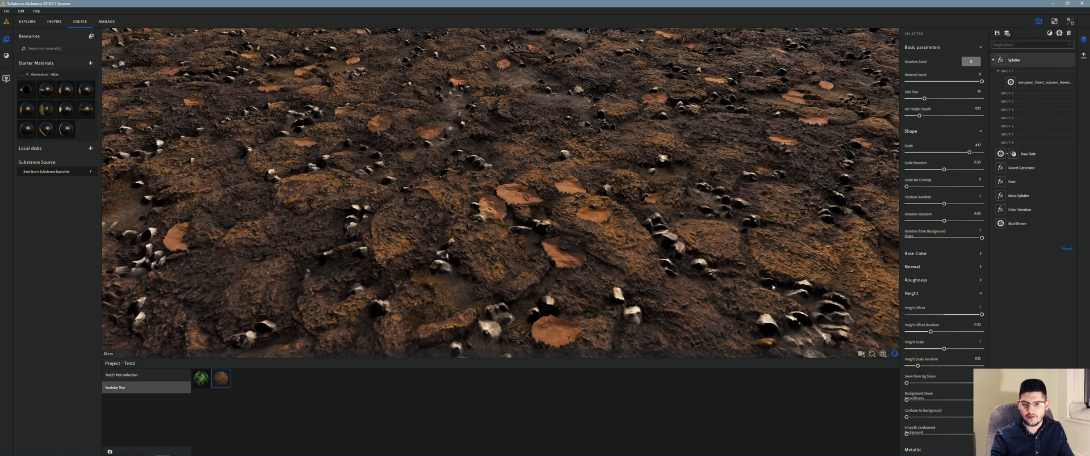
{"action": "left_click_drag", "start_coordinate": [772, 288], "coordinate": [634, 205]}
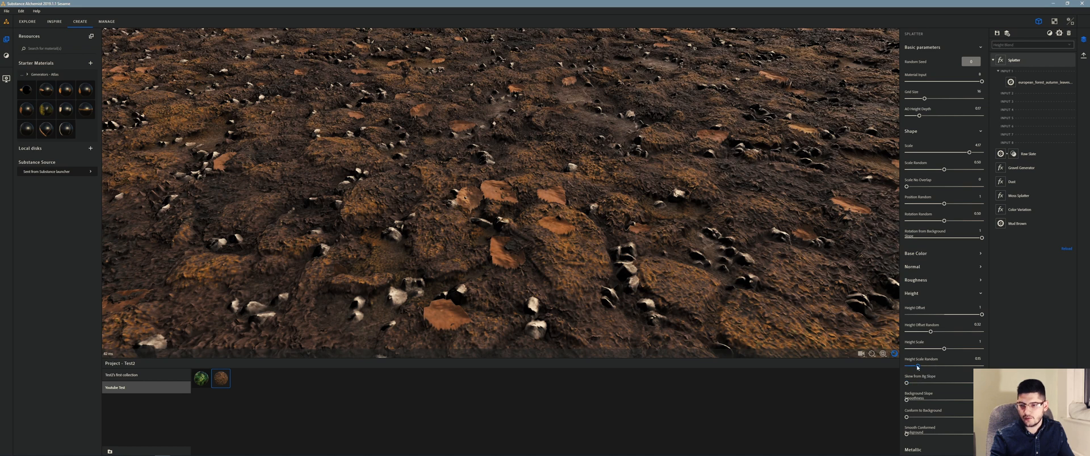
{"action": "left_click_drag", "start_coordinate": [917, 367], "coordinate": [901, 369]}
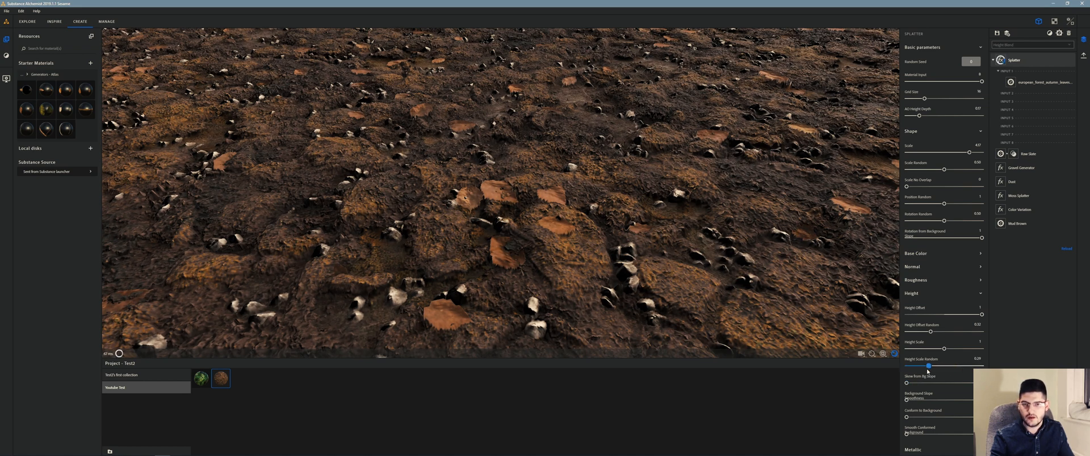
{"action": "left_click_drag", "start_coordinate": [906, 366], "coordinate": [963, 366]}
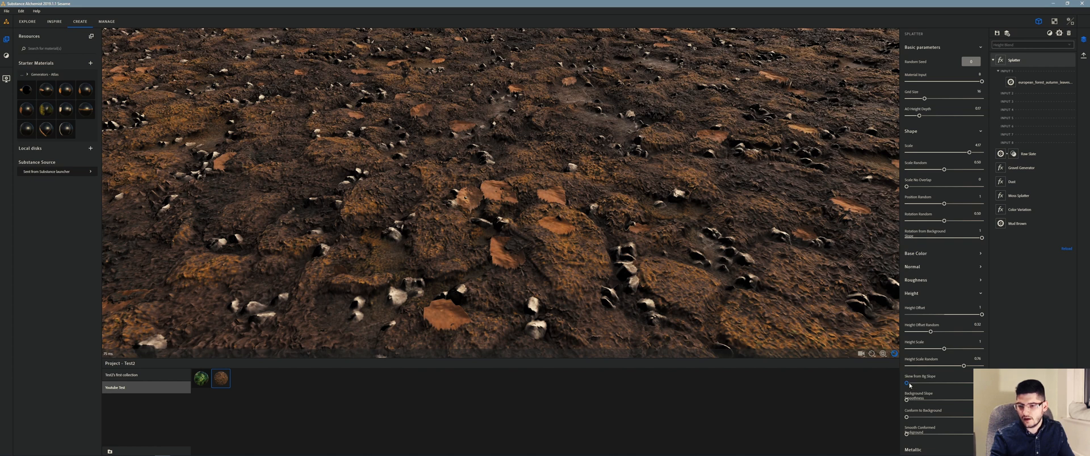
- Raise the Splatter layer's Skew from Bg Slope to about halfway and Smooth Conformed Background to its maximum, and review the leaves
{"action": "left_click_drag", "start_coordinate": [907, 385], "coordinate": [942, 383]}
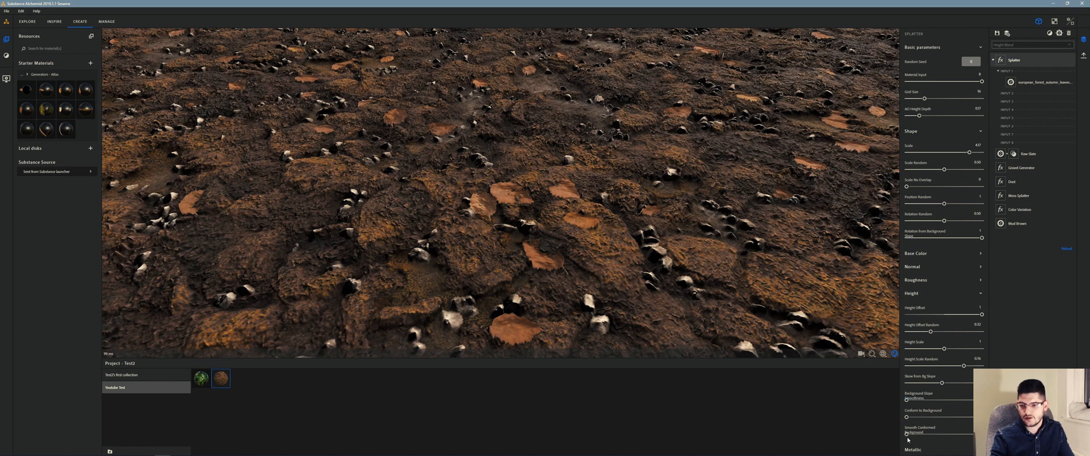
{"action": "left_click_drag", "start_coordinate": [908, 437], "coordinate": [981, 435]}
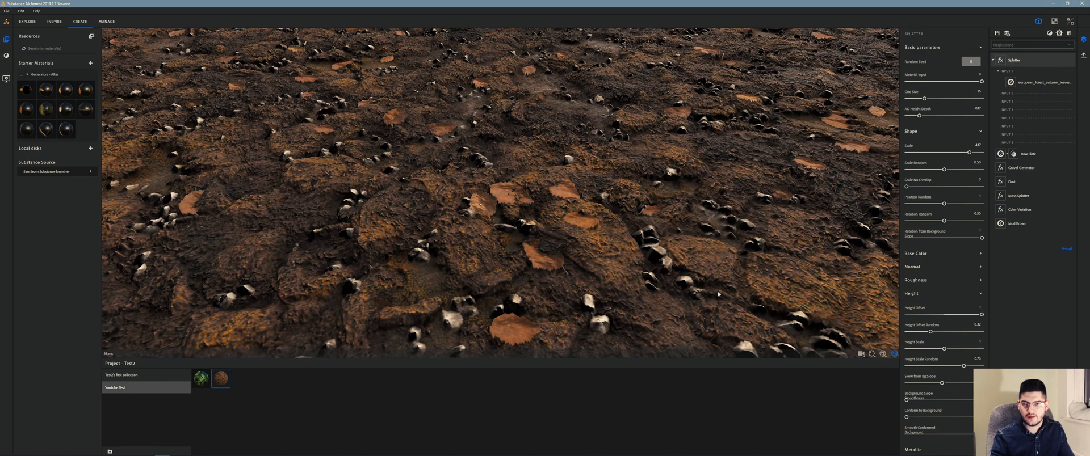
{"action": "left_click_drag", "start_coordinate": [718, 294], "coordinate": [451, 246]}
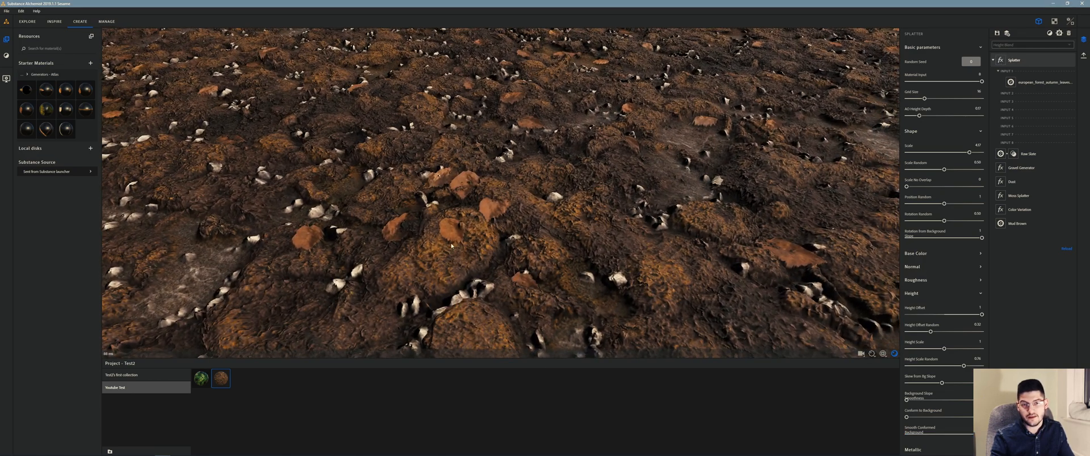
{"action": "left_click_drag", "start_coordinate": [568, 183], "coordinate": [758, 133]}
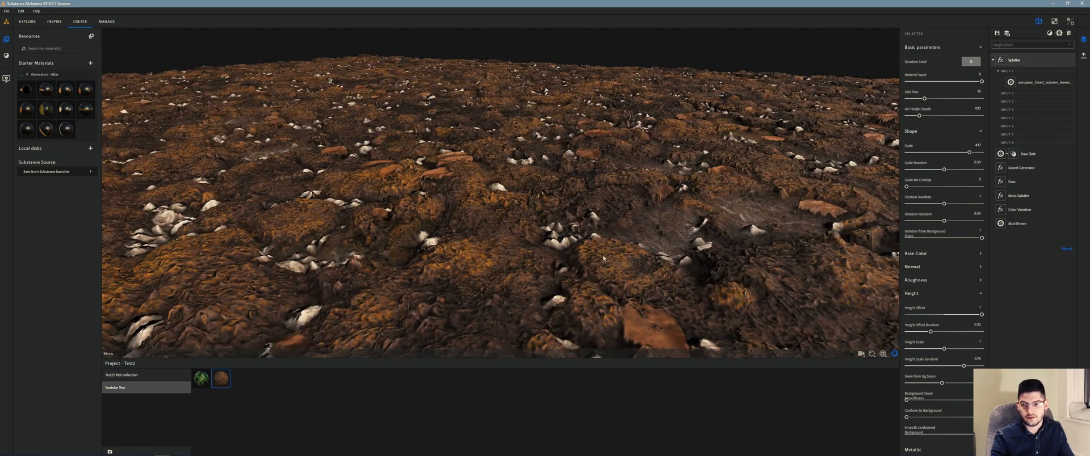
- Raise the Splatter layer's Conform to Background to its maximum and examine how the leaves follow the ground
{"action": "left_click_drag", "start_coordinate": [603, 258], "coordinate": [833, 191]}
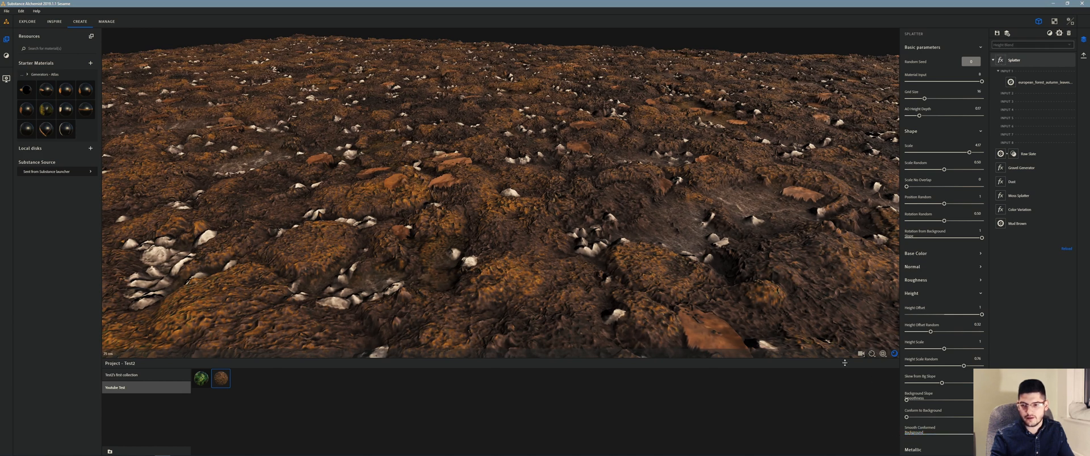
{"action": "left_click_drag", "start_coordinate": [906, 417], "coordinate": [982, 412]}
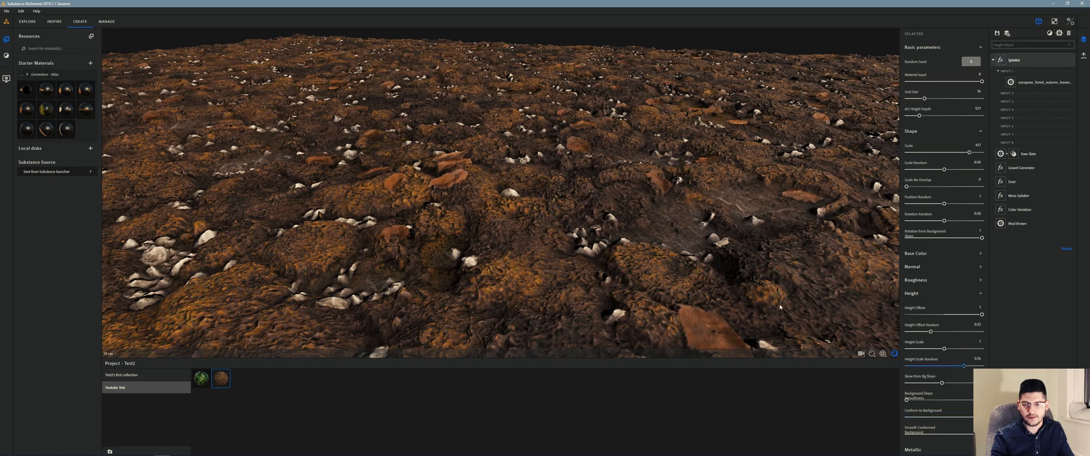
{"action": "left_click_drag", "start_coordinate": [732, 196], "coordinate": [497, 192]}
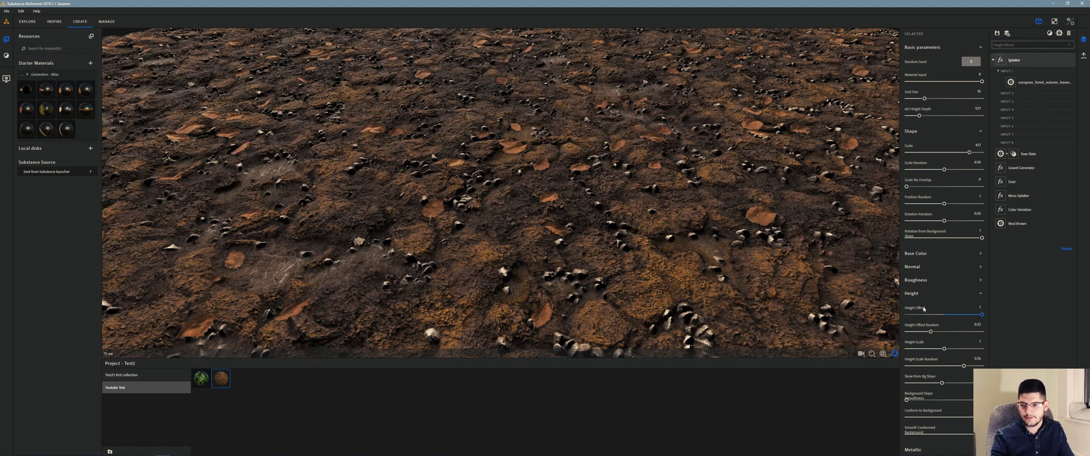
{"action": "left_click", "coordinate": [926, 268]}
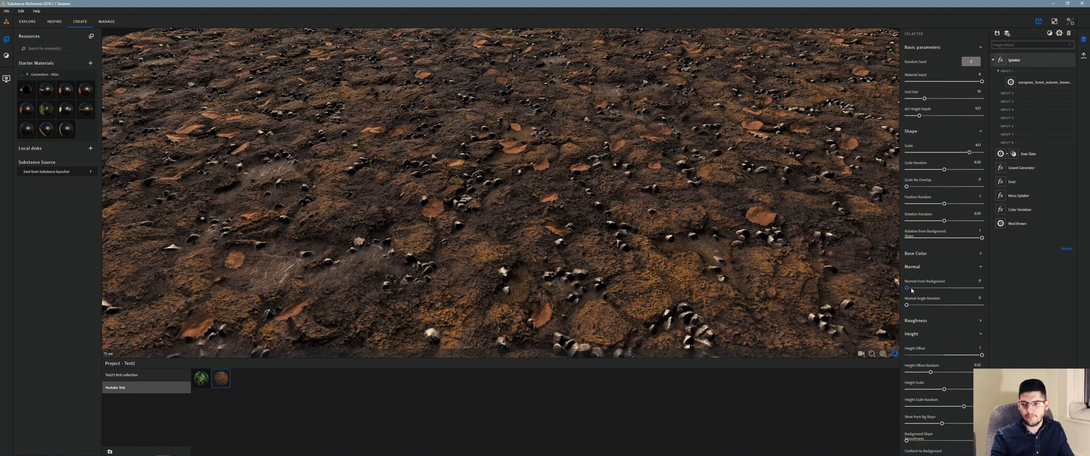
{"action": "left_click", "coordinate": [916, 268]}
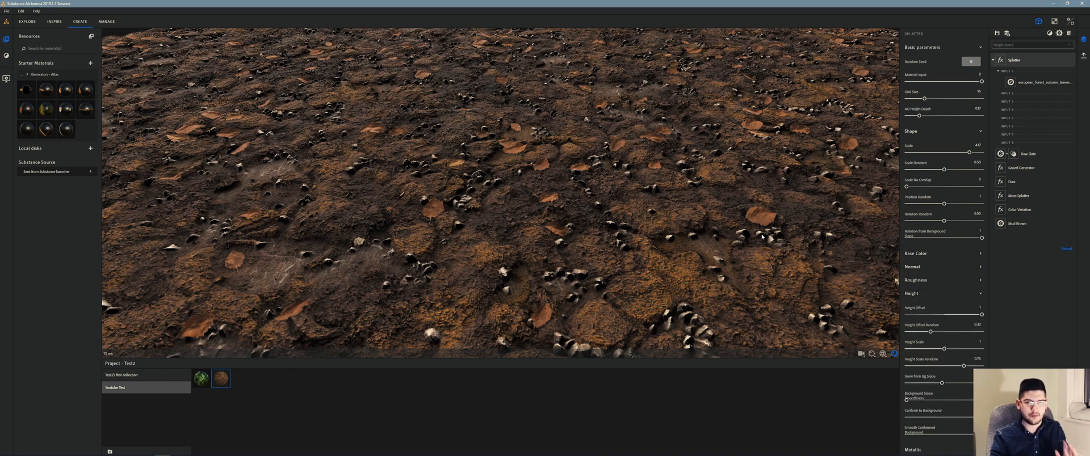
{"action": "left_click_drag", "start_coordinate": [764, 237], "coordinate": [476, 169]}
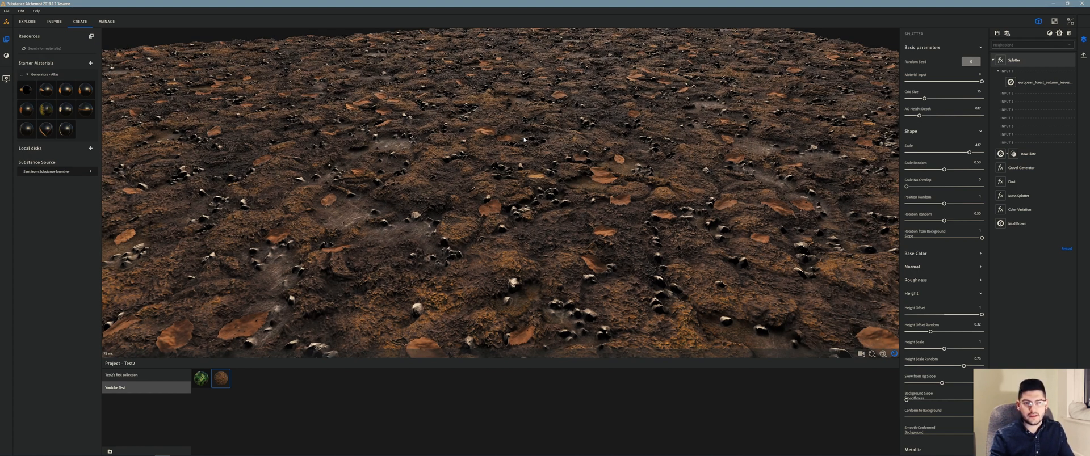
- Add a Dirt filter above the autumn leaves material in the Splatter's Input 1 and set its Quantity to about 0.49
{"action": "left_click", "coordinate": [7, 56]}
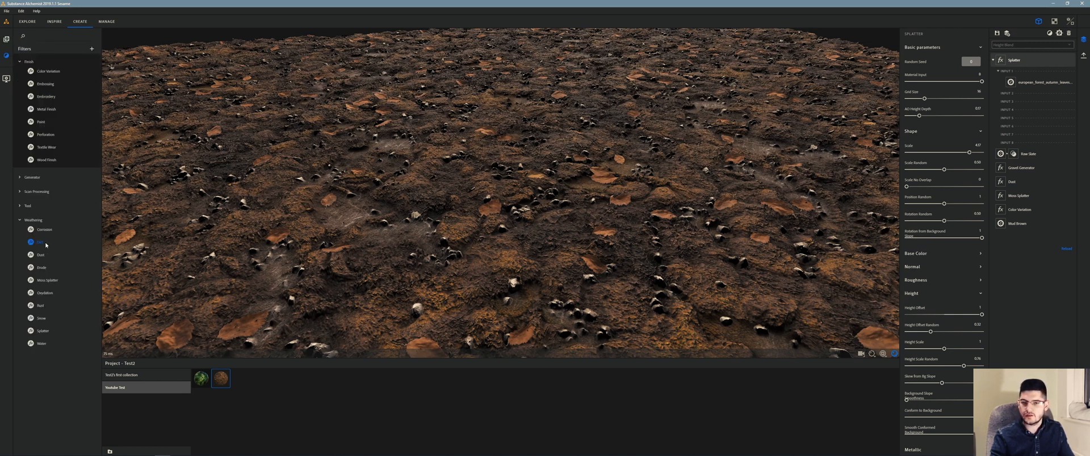
{"action": "left_click_drag", "start_coordinate": [46, 245], "coordinate": [265, 220]}
{"action": "left_click_drag", "start_coordinate": [1006, 75], "coordinate": [1014, 81]}
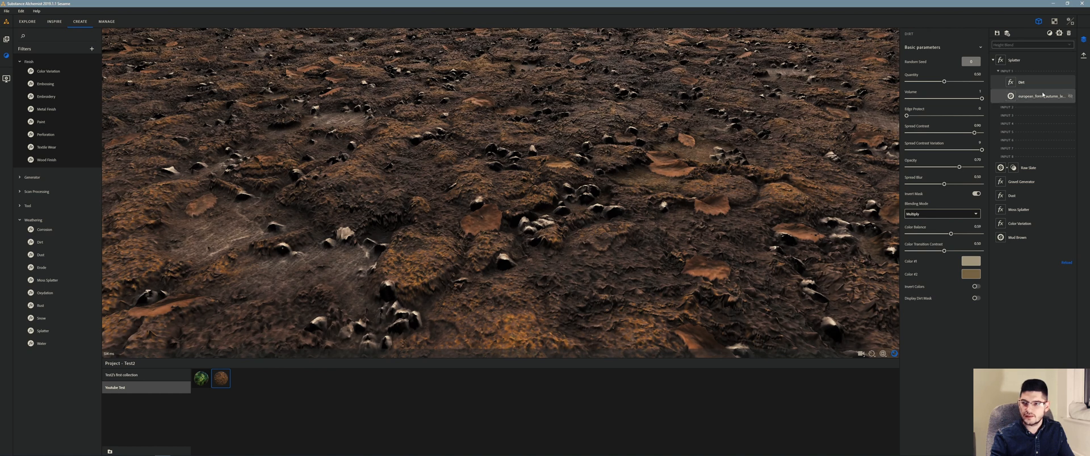
{"action": "left_click_drag", "start_coordinate": [944, 83], "coordinate": [936, 85]}
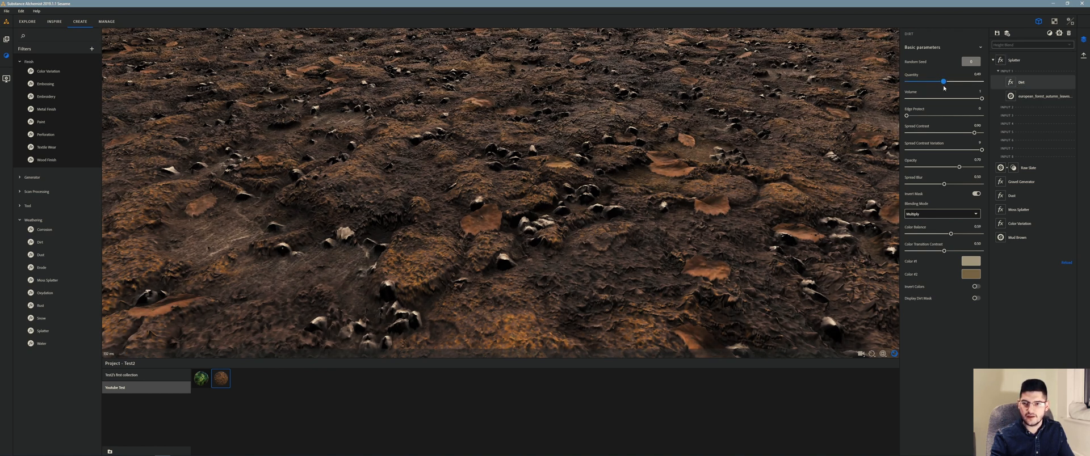
{"action": "left_click_drag", "start_coordinate": [937, 84], "coordinate": [944, 82]}
{"action": "scroll", "coordinate": [785, 159], "scroll_direction": "up", "scroll_amount": 5}
{"action": "scroll", "coordinate": [785, 159], "scroll_direction": "down", "scroll_amount": 3}
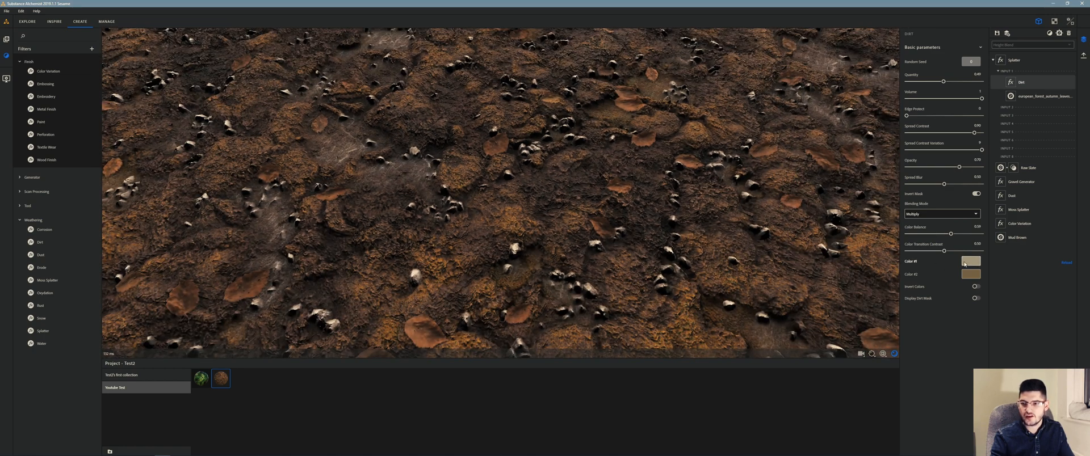
- Set the Dirt filter's Color #1 to a dark green
{"action": "left_click", "coordinate": [964, 264]}
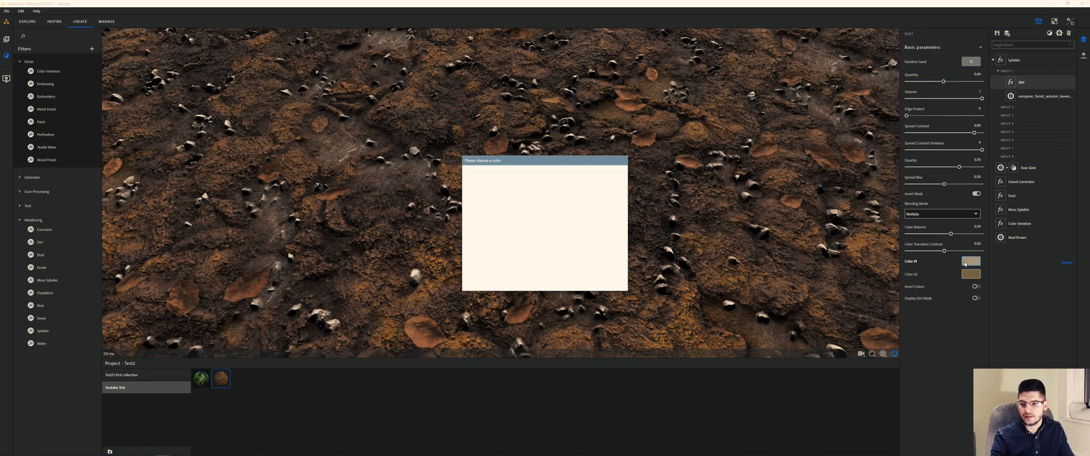
{"action": "left_click", "coordinate": [588, 186]}
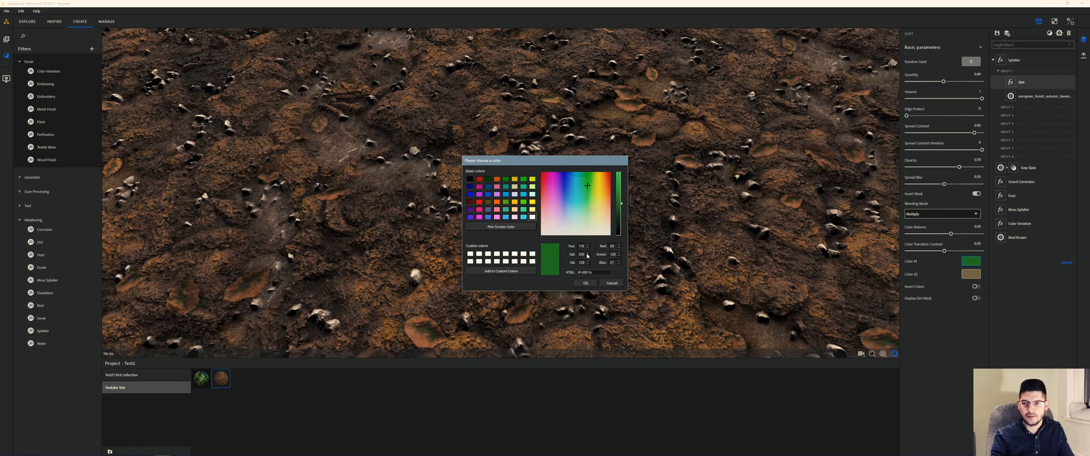
{"action": "left_click", "coordinate": [585, 283]}
{"action": "left_click_drag", "start_coordinate": [581, 211], "coordinate": [581, 209]}
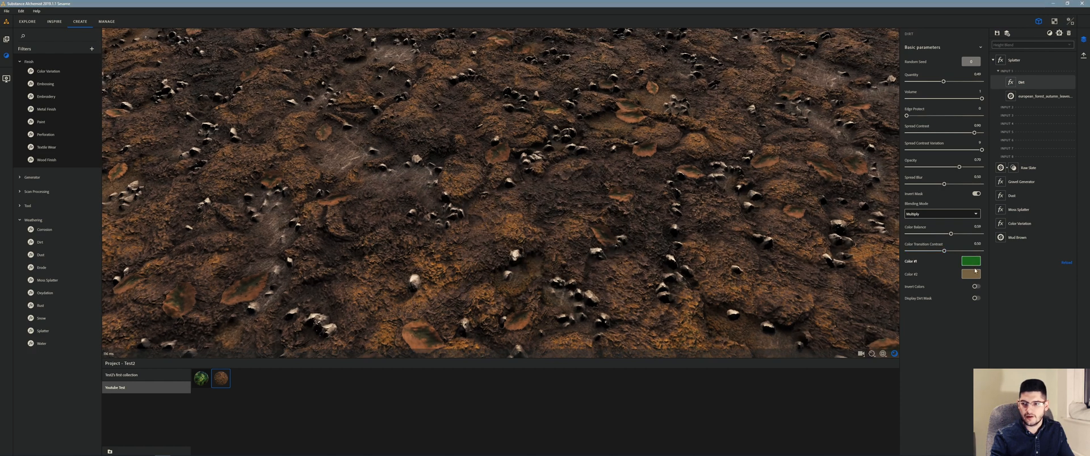
- Set the Dirt filter's Color #2 to a dark orange-brown and review the tinted leaves up close and from afar
{"action": "left_click", "coordinate": [971, 275]}
{"action": "left_click", "coordinate": [597, 186]}
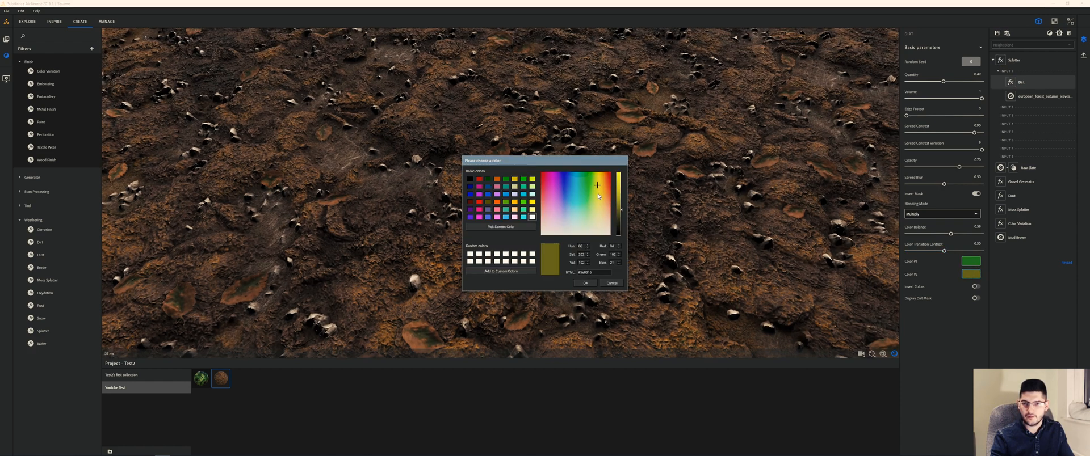
{"action": "left_click", "coordinate": [603, 178]}
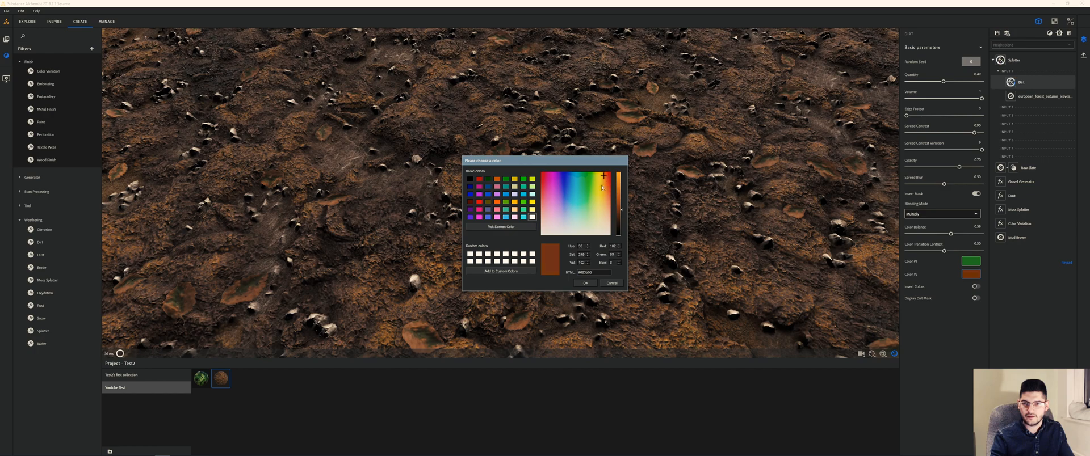
{"action": "left_click", "coordinate": [551, 199]}
{"action": "left_click", "coordinate": [585, 283]}
{"action": "left_click_drag", "start_coordinate": [576, 264], "coordinate": [538, 227]}
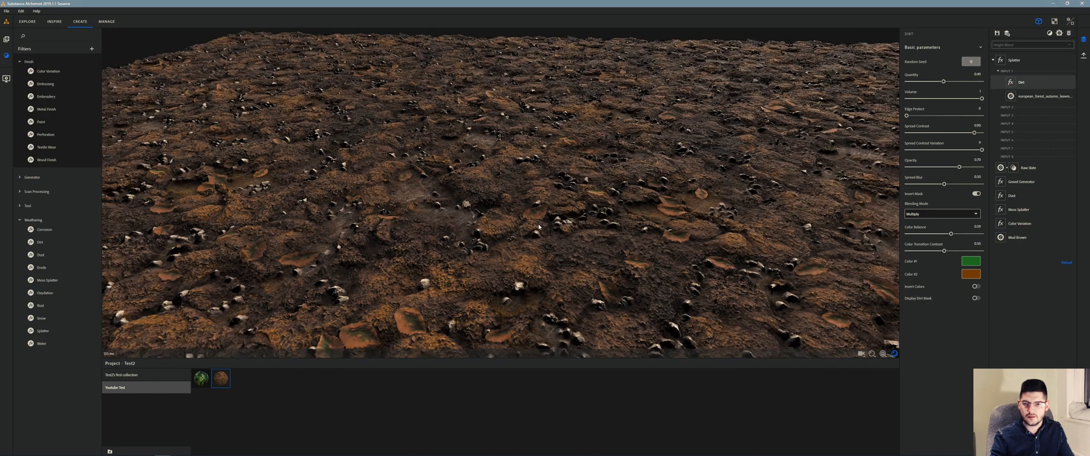
{"action": "scroll", "coordinate": [538, 224], "scroll_direction": "up", "scroll_amount": 5}
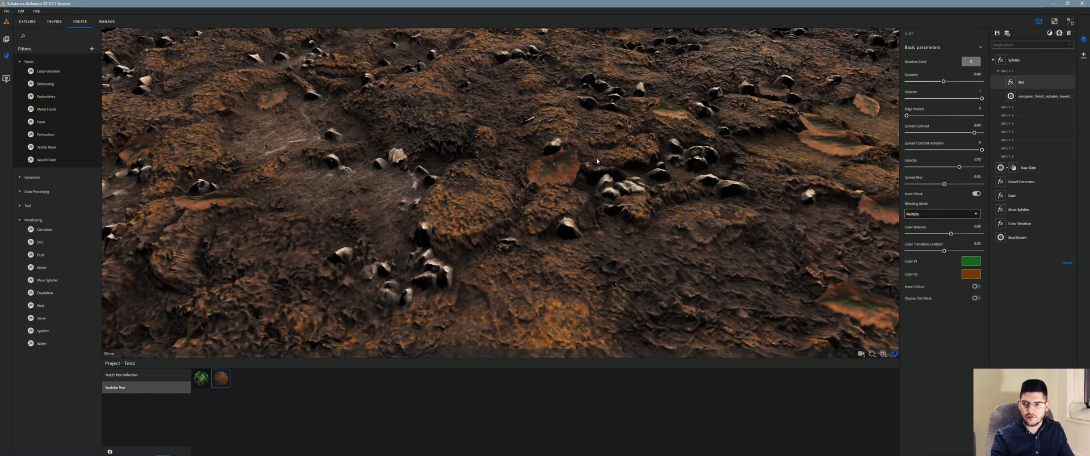
{"action": "scroll", "coordinate": [568, 167], "scroll_direction": "down", "scroll_amount": 10}
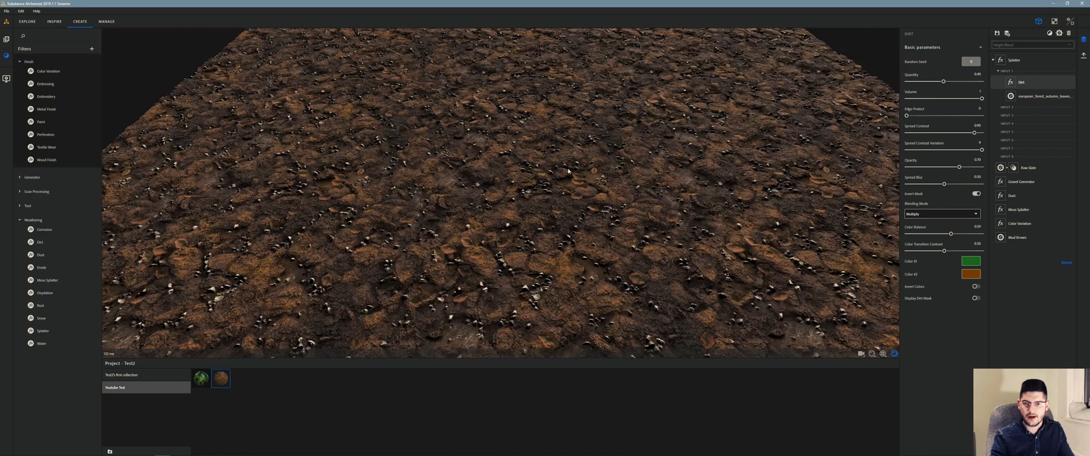
{"action": "scroll", "coordinate": [577, 154], "scroll_direction": "up", "scroll_amount": 3}
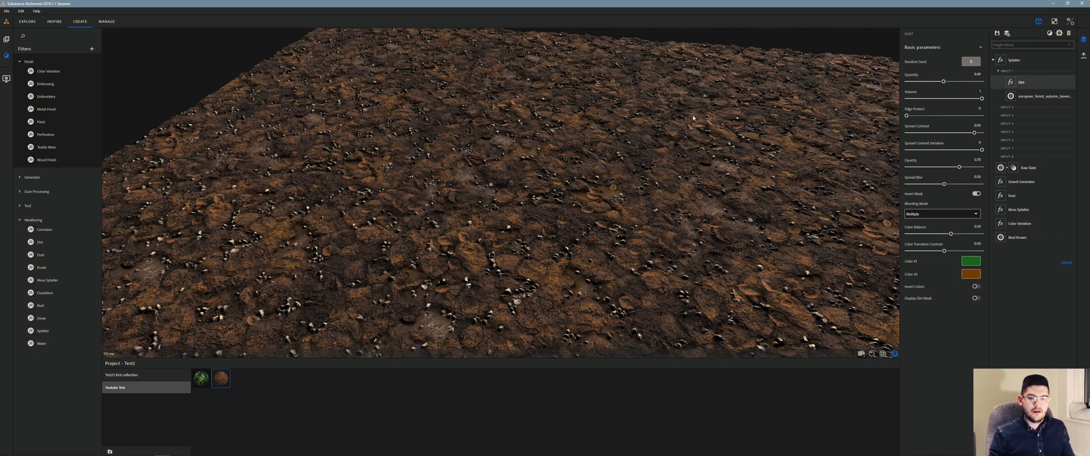
{"action": "scroll", "coordinate": [622, 147], "scroll_direction": "down", "scroll_amount": 2}
{"action": "scroll", "coordinate": [517, 190], "scroll_direction": "up", "scroll_amount": 8}
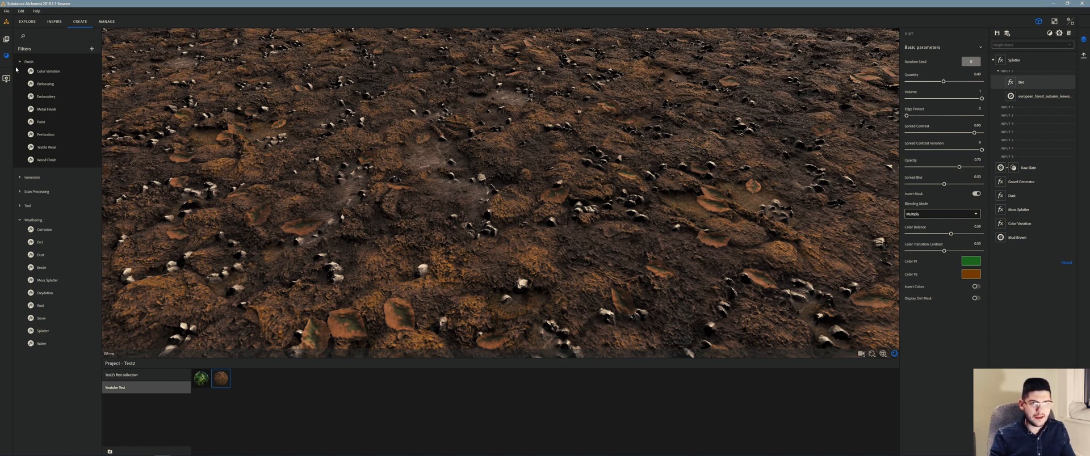
- Add the Woods Twigs Generator material to the Splatter's Input 2 and inspect the twigs on the ground
{"action": "left_click", "coordinate": [7, 39]}
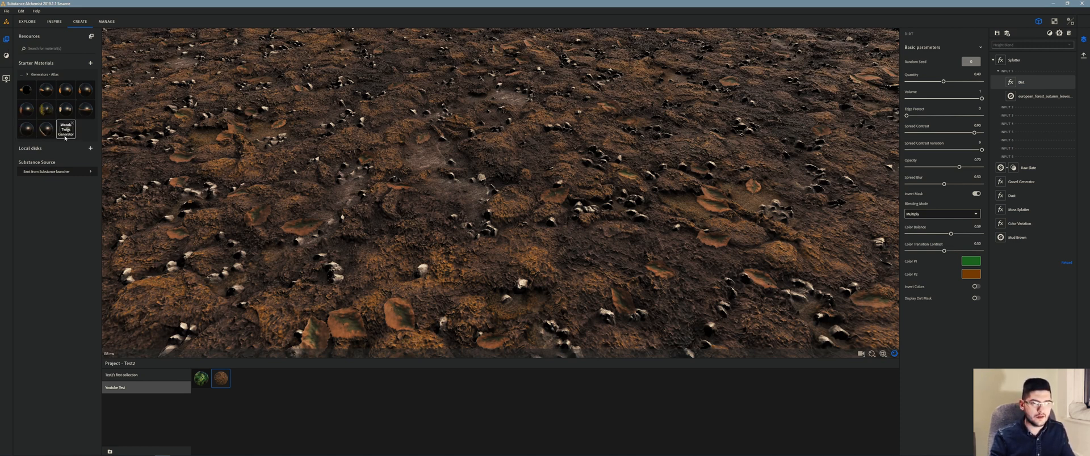
{"action": "left_click_drag", "start_coordinate": [65, 138], "coordinate": [1025, 113]}
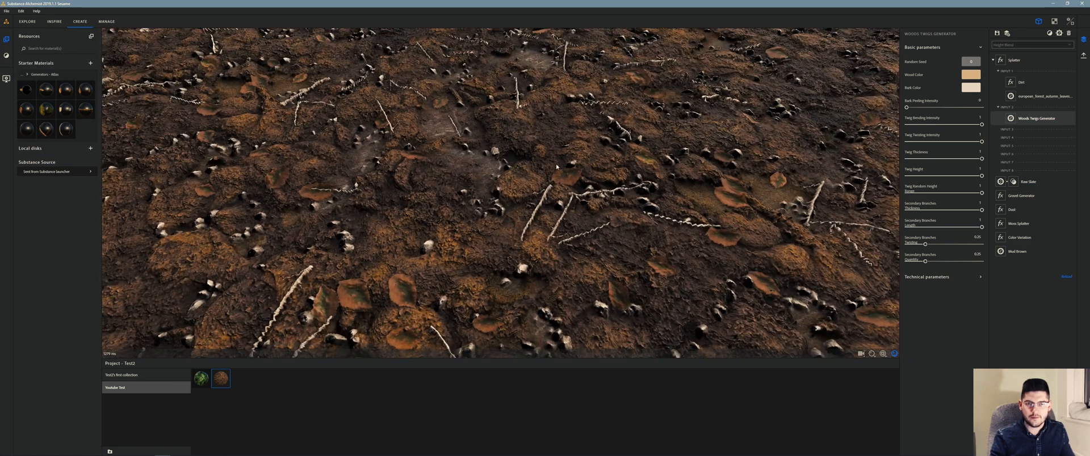
{"action": "left_click_drag", "start_coordinate": [556, 168], "coordinate": [646, 158]}
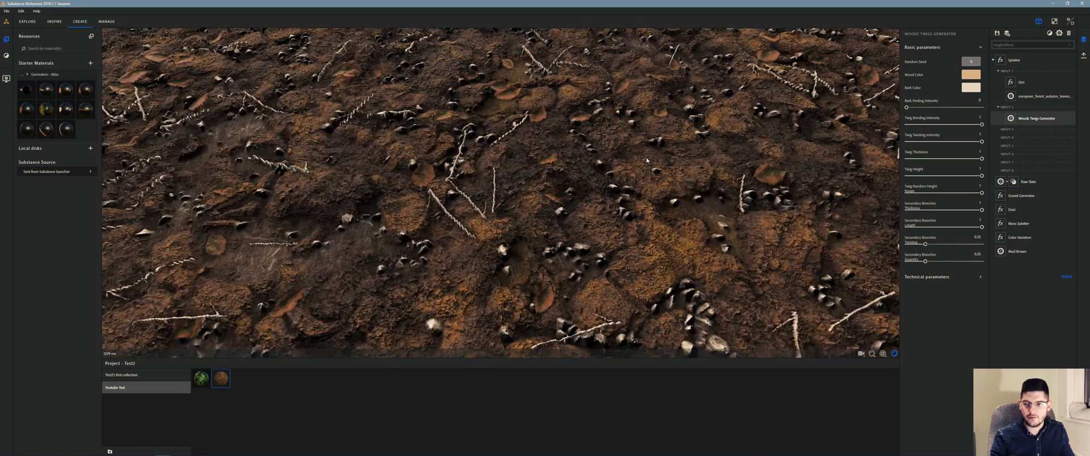
{"action": "scroll", "coordinate": [519, 196], "scroll_direction": "up", "scroll_amount": 5}
{"action": "left_click_drag", "start_coordinate": [473, 224], "coordinate": [402, 181]}
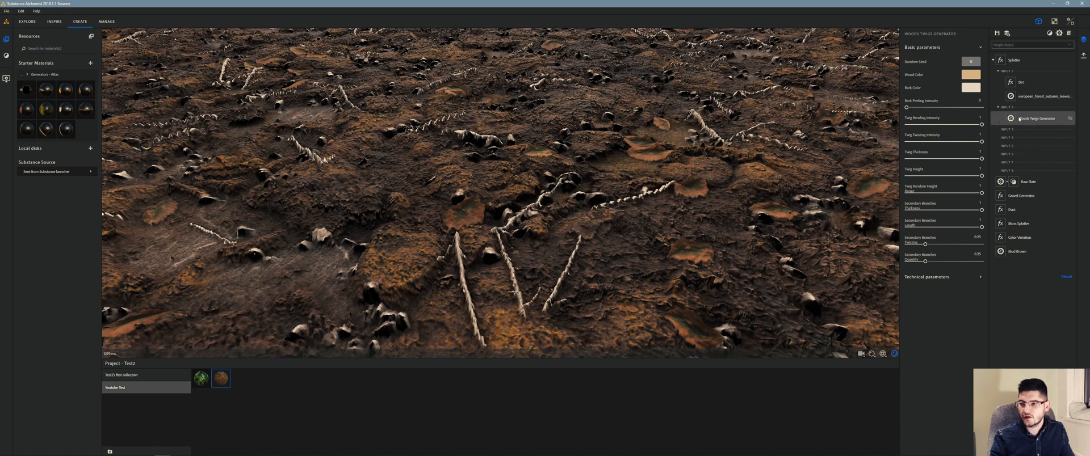
- In the twigs' Technical parameters, lower Height Range slightly and Height Position to near its minimum, and check the result
{"action": "left_click", "coordinate": [937, 277]}
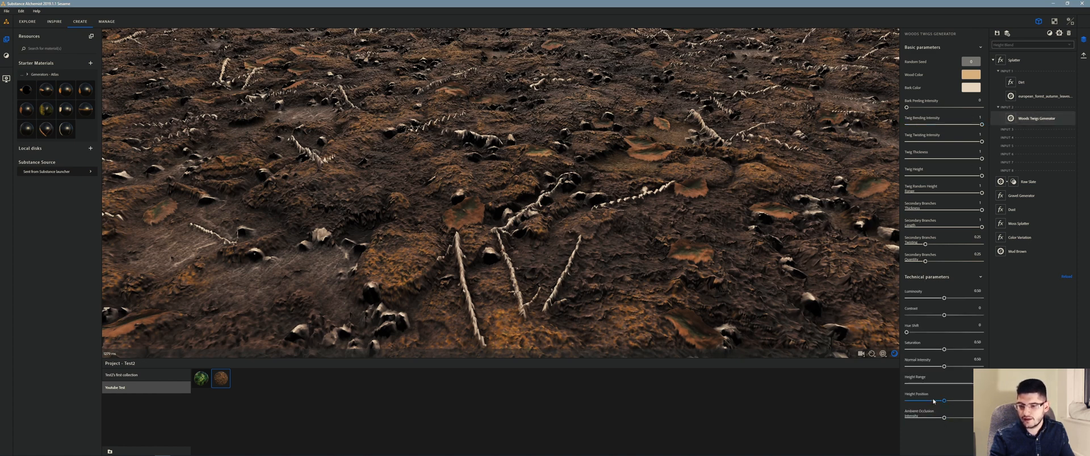
{"action": "left_click_drag", "start_coordinate": [933, 402], "coordinate": [965, 385]}
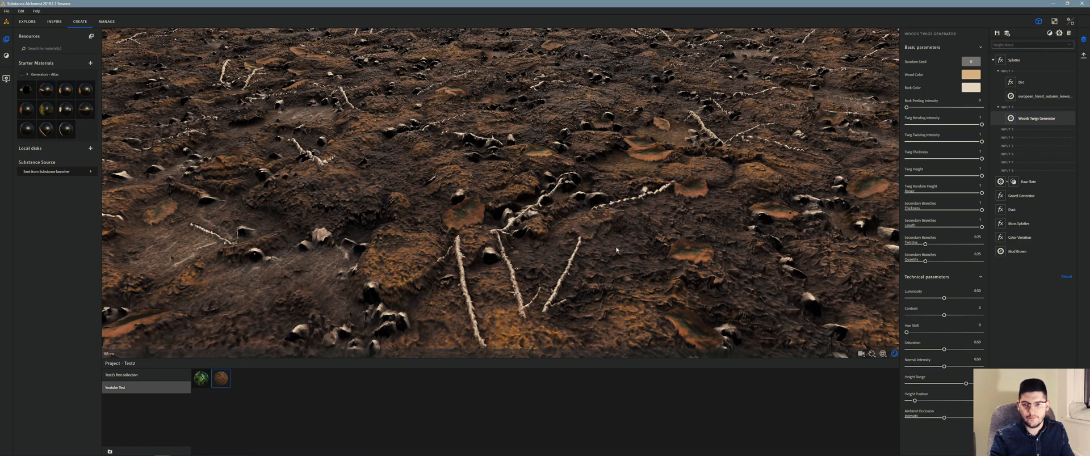
{"action": "left_click_drag", "start_coordinate": [616, 250], "coordinate": [552, 188]}
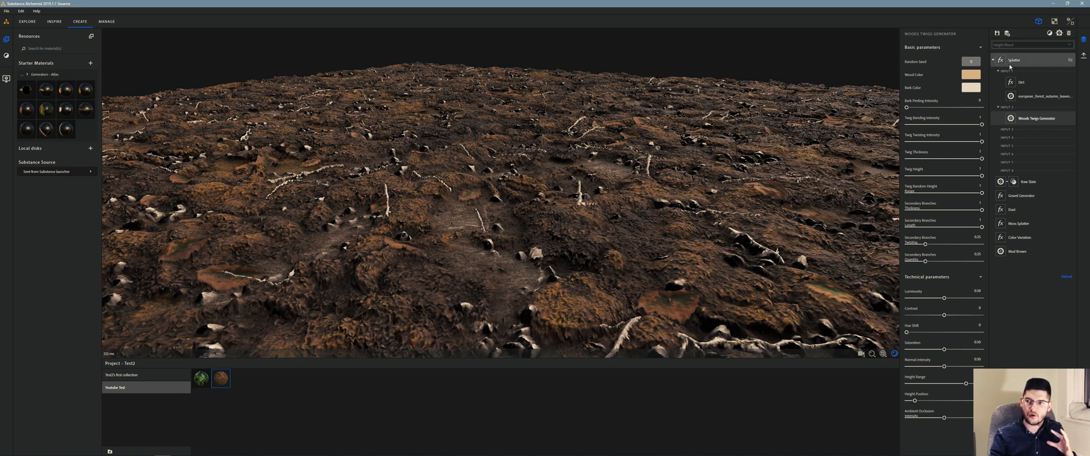
- Try lower Conform to Background values on the Splatter layer and return the parameter to 1
{"action": "left_click", "coordinate": [1013, 59]}
{"action": "left_click", "coordinate": [931, 184]}
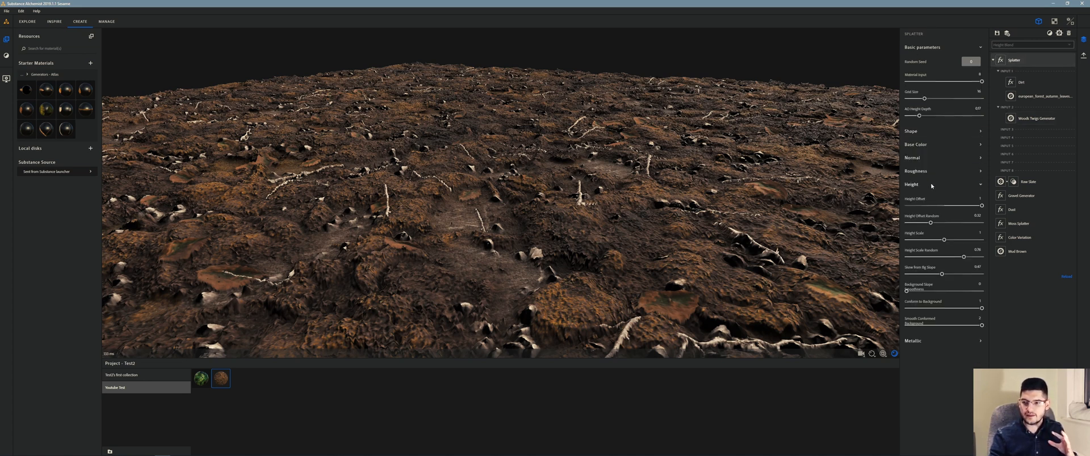
{"action": "left_click_drag", "start_coordinate": [981, 309], "coordinate": [906, 309]}
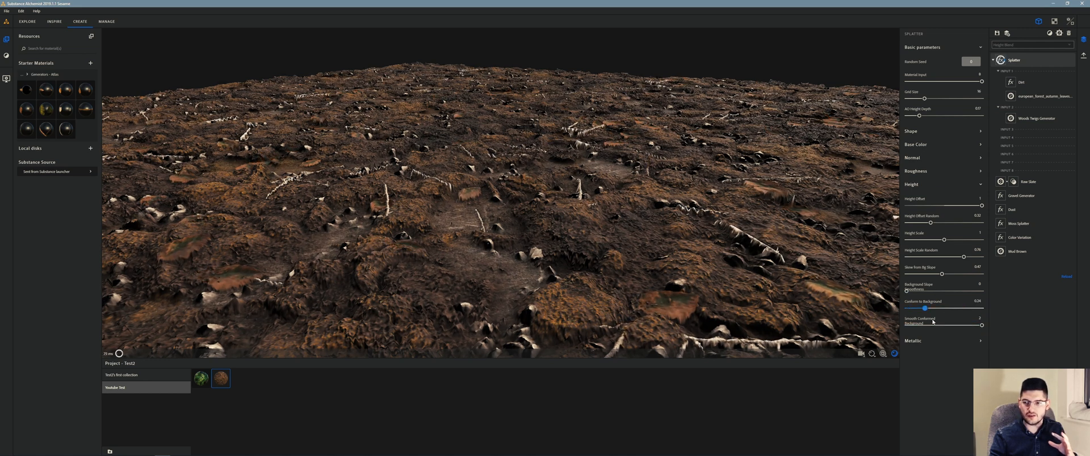
{"action": "left_click_drag", "start_coordinate": [925, 308], "coordinate": [983, 311]}
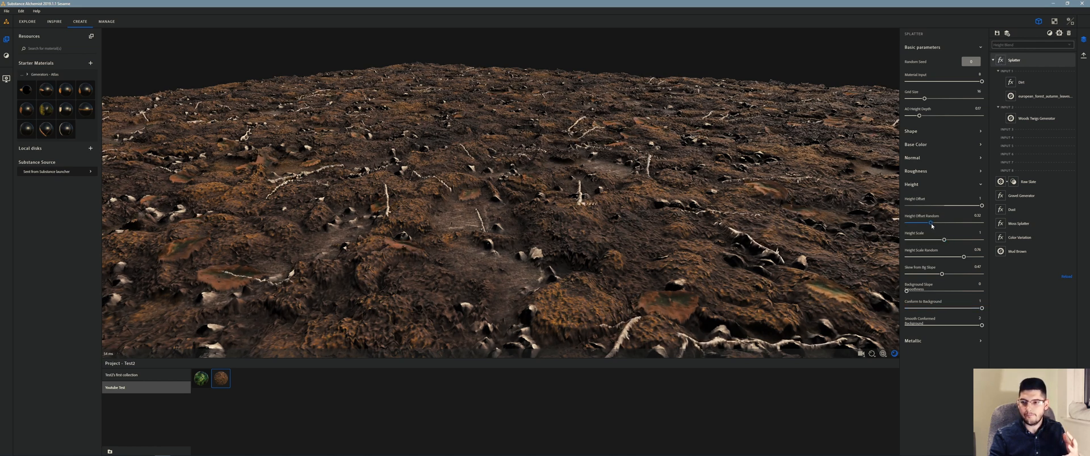
- Set the Splatter layer's Height Offset Random to 0.50 and Height Offset to about 0.98, and review the leaves and twigs
{"action": "mouse_move", "coordinate": [931, 224]}
{"action": "left_mouse_down"}
{"action": "mouse_move", "coordinate": [922, 224]}
{"action": "mouse_move", "coordinate": [945, 233]}
{"action": "left_mouse_up"}
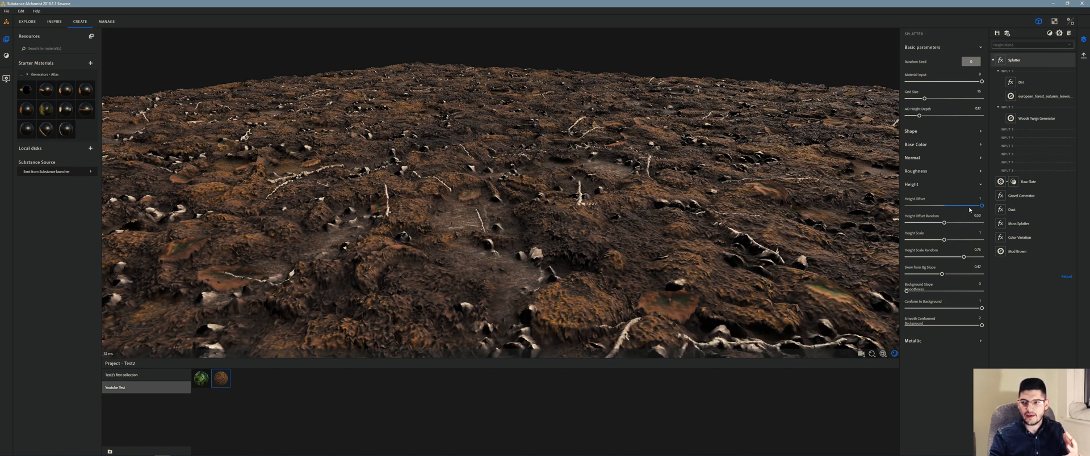
{"action": "left_click_drag", "start_coordinate": [958, 205], "coordinate": [981, 212]}
{"action": "left_click_drag", "start_coordinate": [602, 153], "coordinate": [685, 146]}
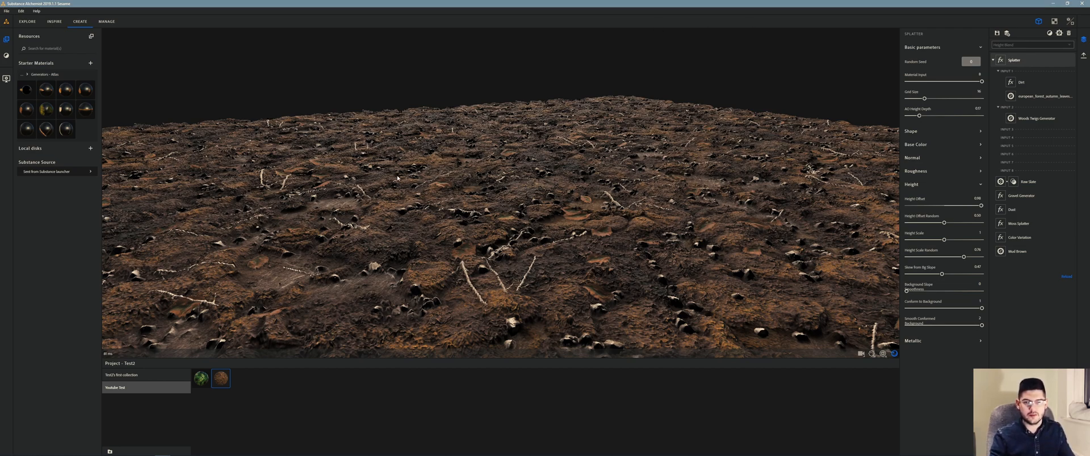
{"action": "left_click_drag", "start_coordinate": [397, 178], "coordinate": [476, 208]}
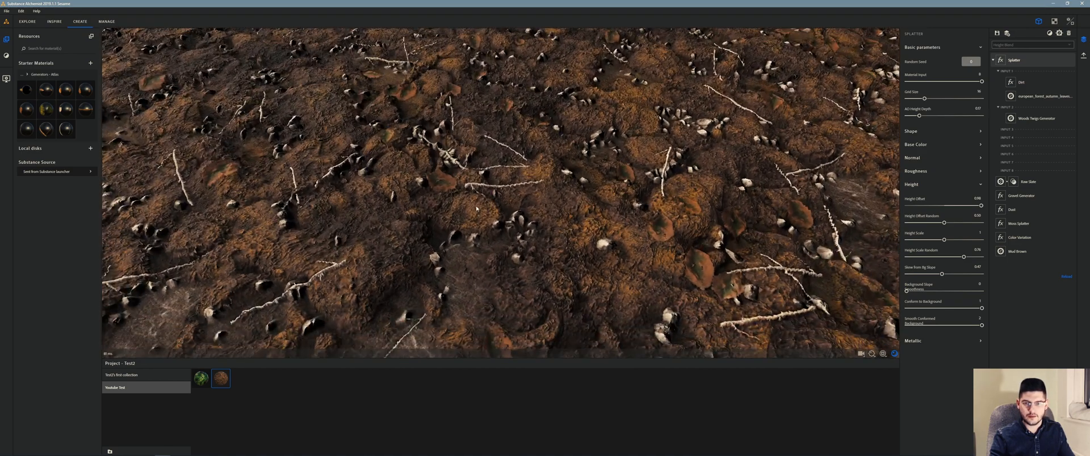
{"action": "left_click_drag", "start_coordinate": [533, 141], "coordinate": [570, 151]}
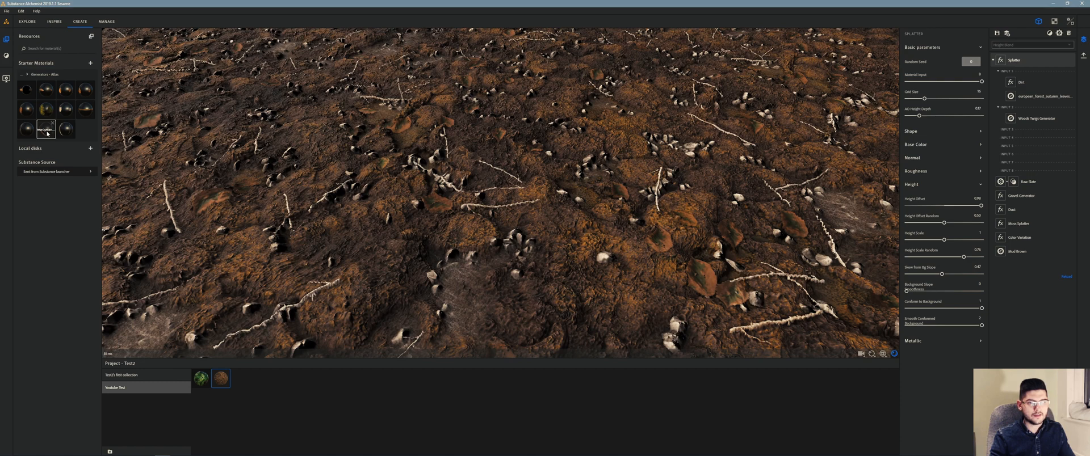
- Add the european_forest_wood_sticks_02 material to the Splatter's Input 3
{"action": "left_click_drag", "start_coordinate": [47, 133], "coordinate": [1016, 135]}
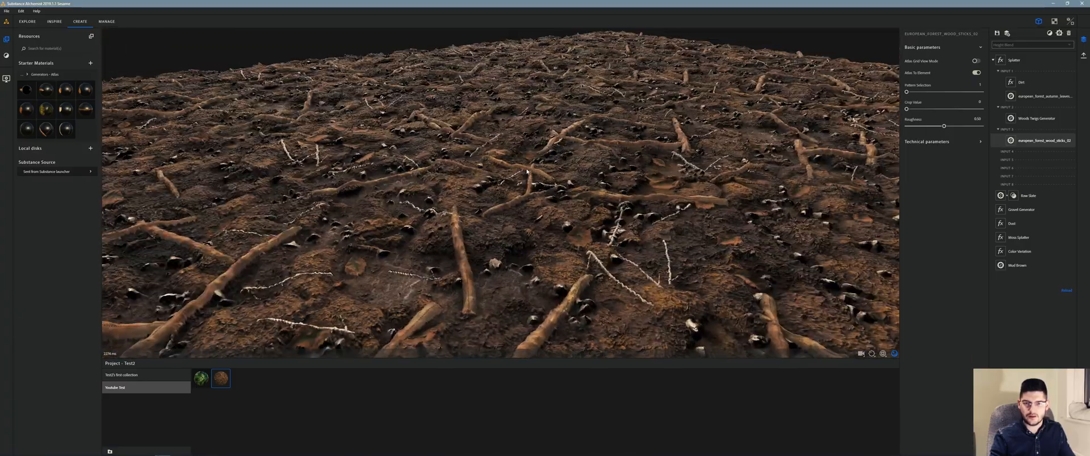
- Set the wood sticks' Pattern Selection to 3 and inspect the scattered sticks on the ground
{"action": "left_click_drag", "start_coordinate": [526, 171], "coordinate": [576, 168]}
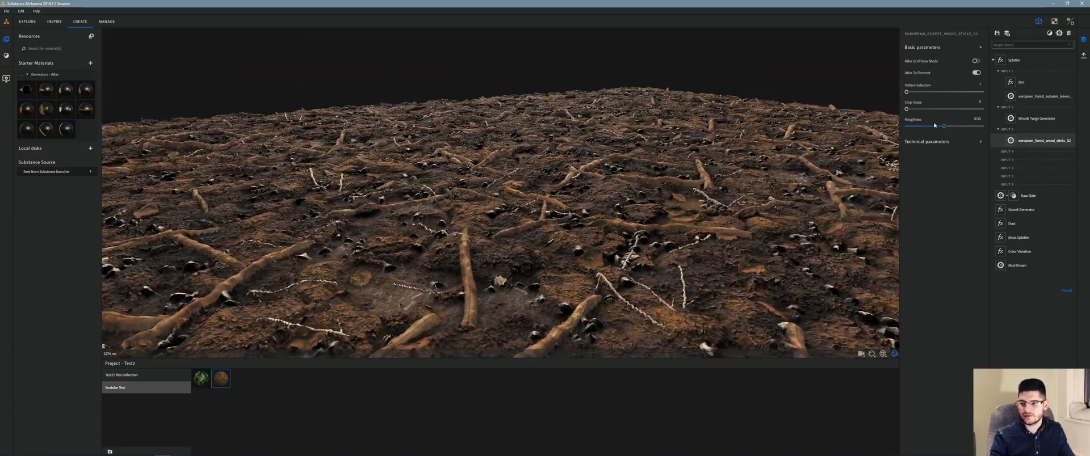
{"action": "left_click", "coordinate": [927, 142]}
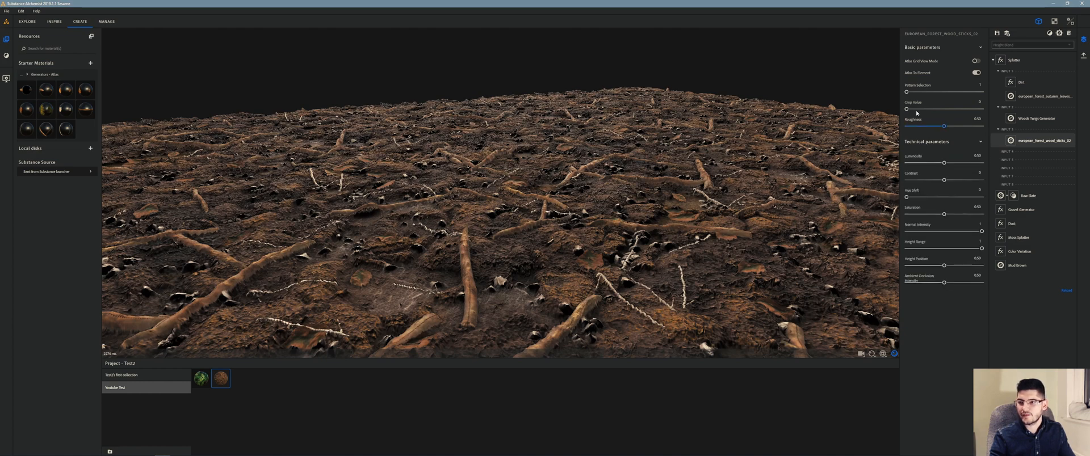
{"action": "left_click", "coordinate": [921, 92]}
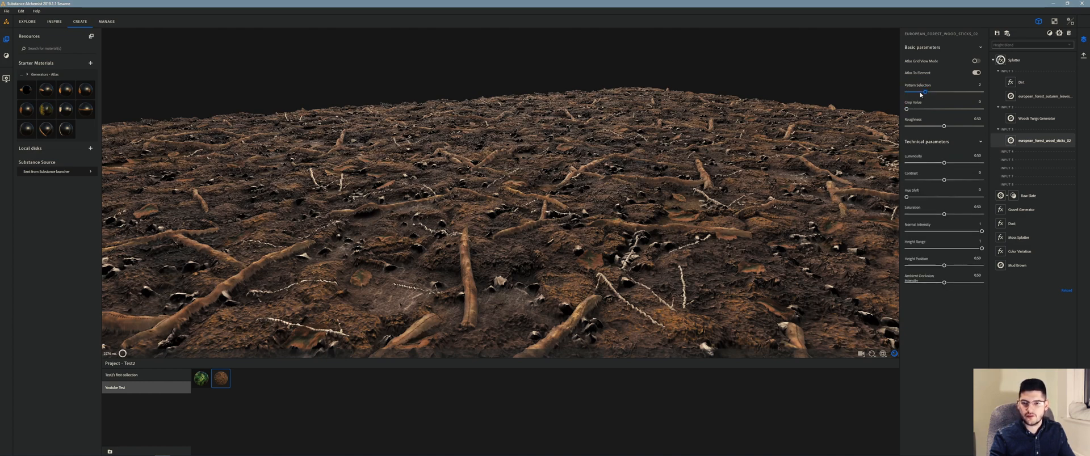
{"action": "left_click_drag", "start_coordinate": [596, 162], "coordinate": [585, 142]}
{"action": "left_click", "coordinate": [944, 92]}
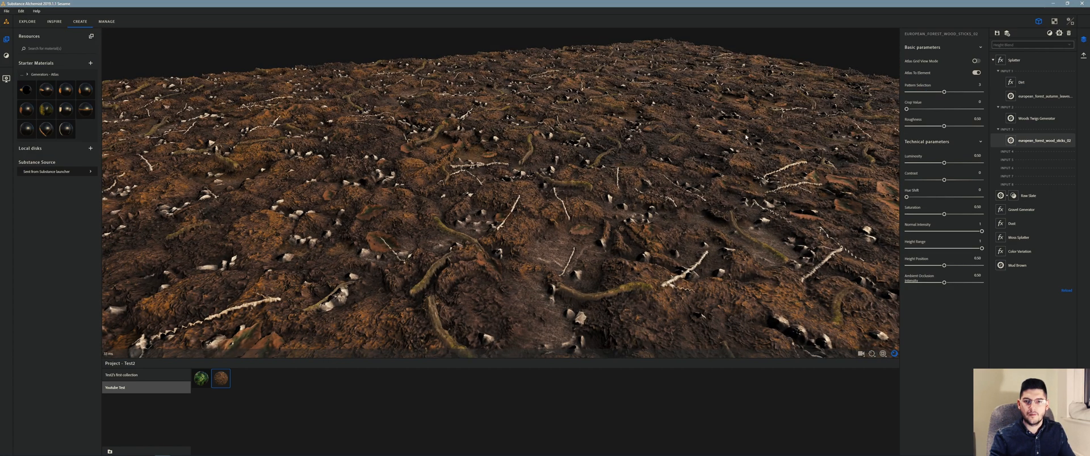
{"action": "left_click_drag", "start_coordinate": [624, 205], "coordinate": [559, 199]}
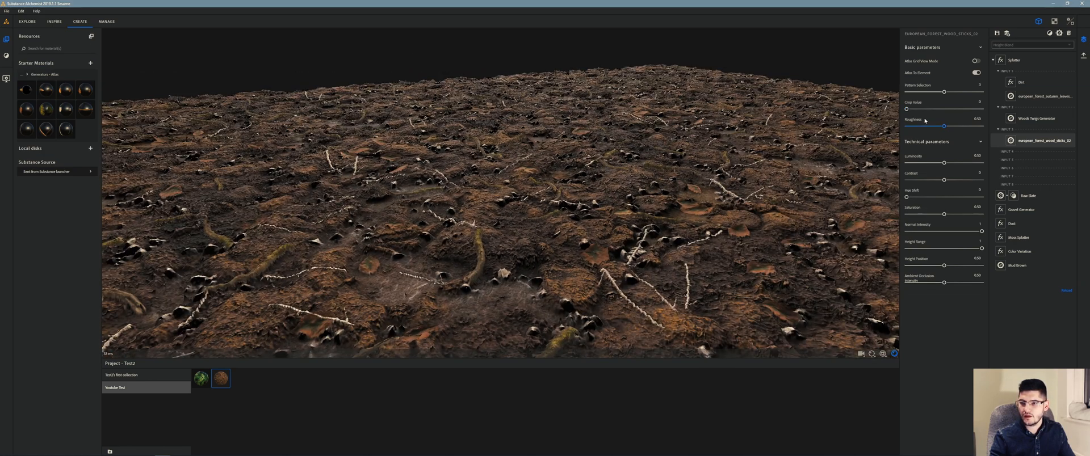
- Try higher Crop Value settings on the wood sticks and return the parameter to 0
{"action": "left_click_drag", "start_coordinate": [906, 108], "coordinate": [957, 109]}
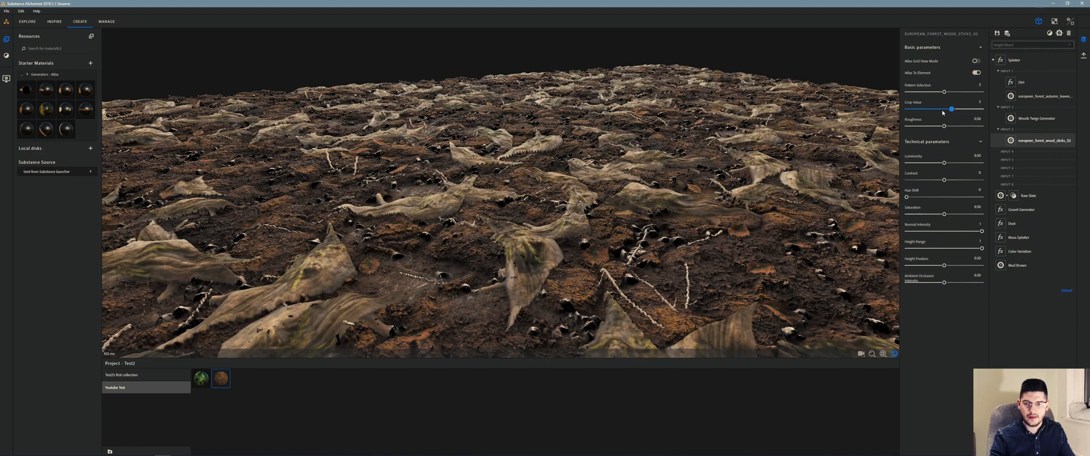
{"action": "left_click", "coordinate": [941, 110]}
{"action": "left_click_drag", "start_coordinate": [683, 193], "coordinate": [829, 121]}
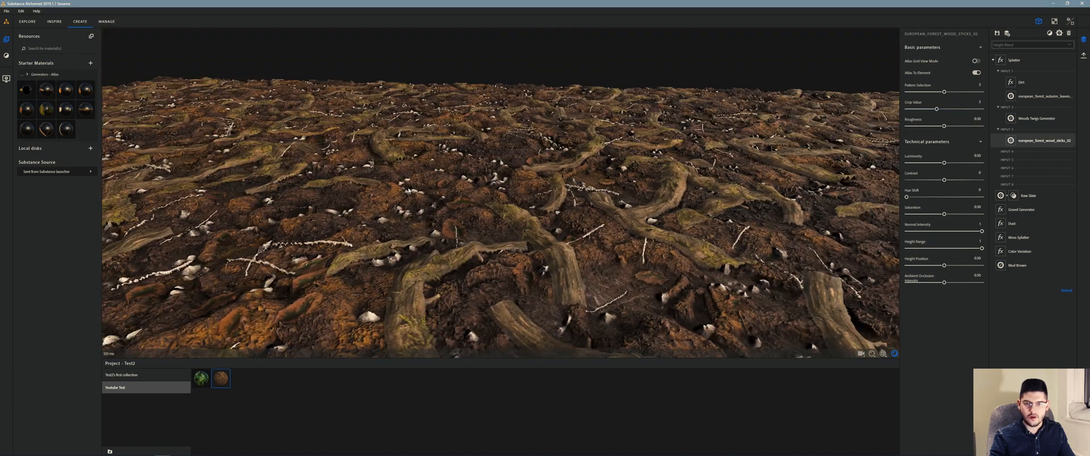
{"action": "left_click", "coordinate": [925, 110]}
{"action": "left_click", "coordinate": [910, 109]}
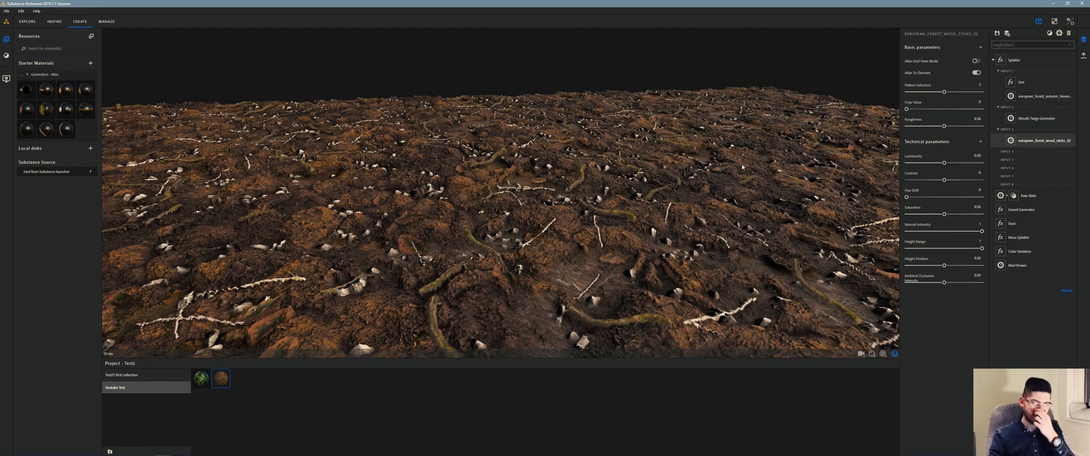
- Lower the wood sticks' Height Position to about 0.16 and check how they sink into the mud
{"action": "left_click_drag", "start_coordinate": [741, 167], "coordinate": [786, 161]}
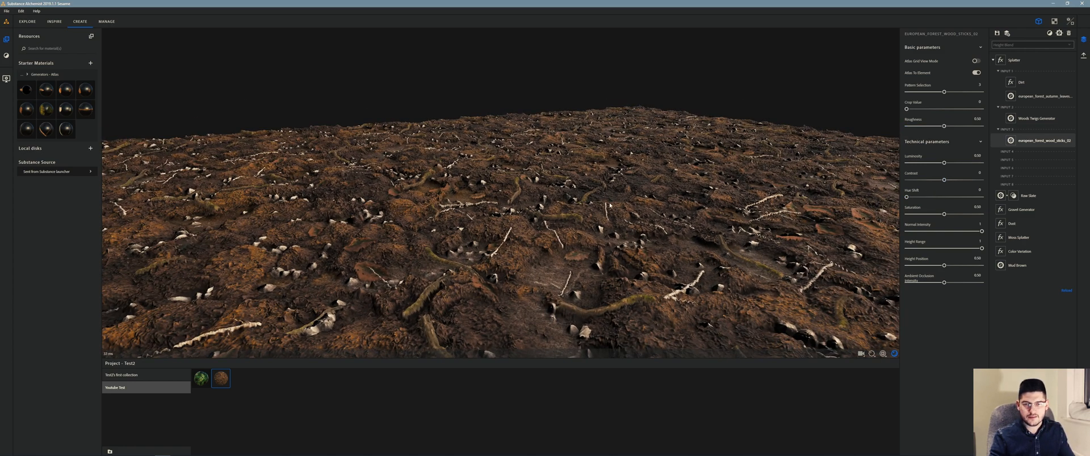
{"action": "left_click_drag", "start_coordinate": [660, 200], "coordinate": [702, 194]}
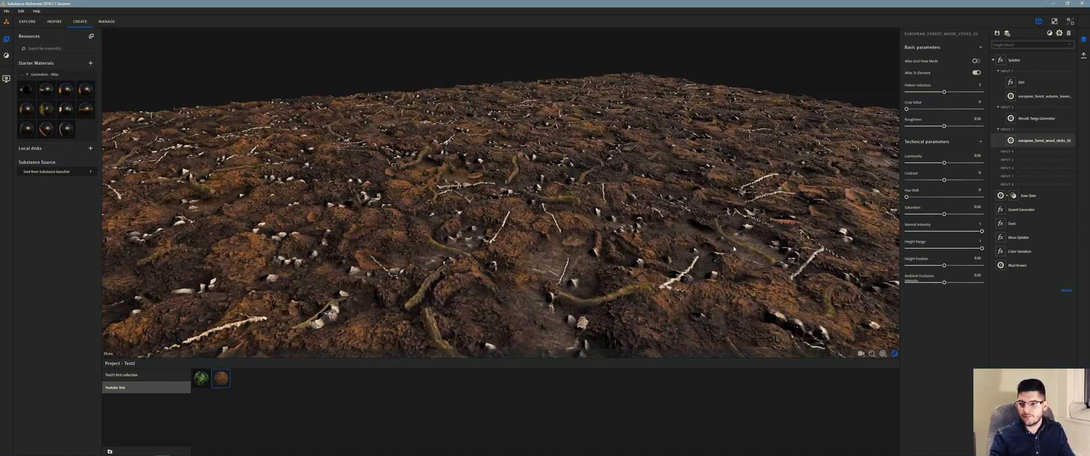
{"action": "left_click_drag", "start_coordinate": [941, 264], "coordinate": [929, 266]}
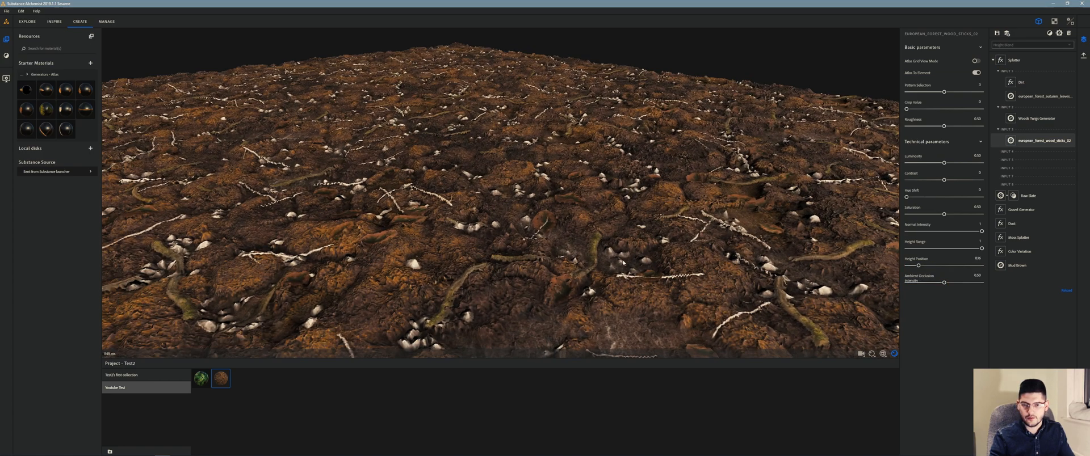
{"action": "left_click_drag", "start_coordinate": [622, 263], "coordinate": [567, 218]}
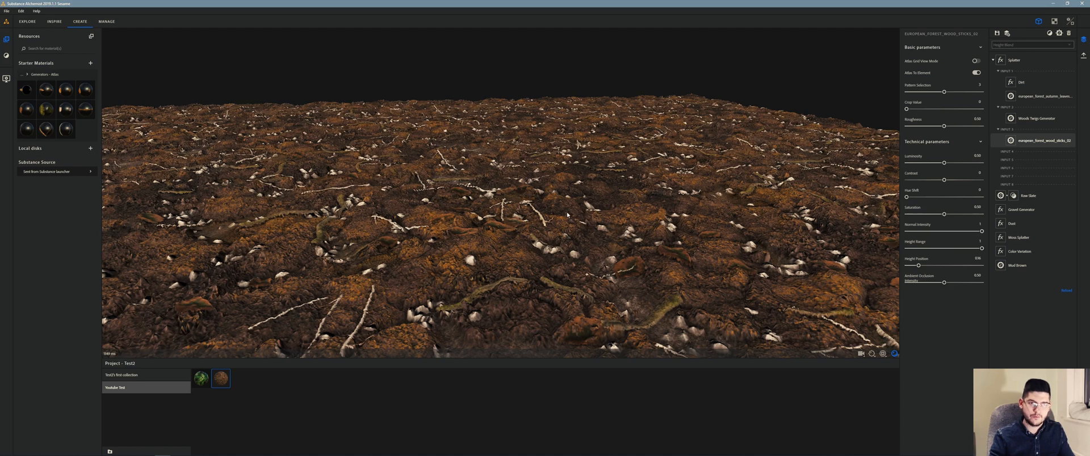
{"action": "left_click_drag", "start_coordinate": [551, 168], "coordinate": [578, 170]}
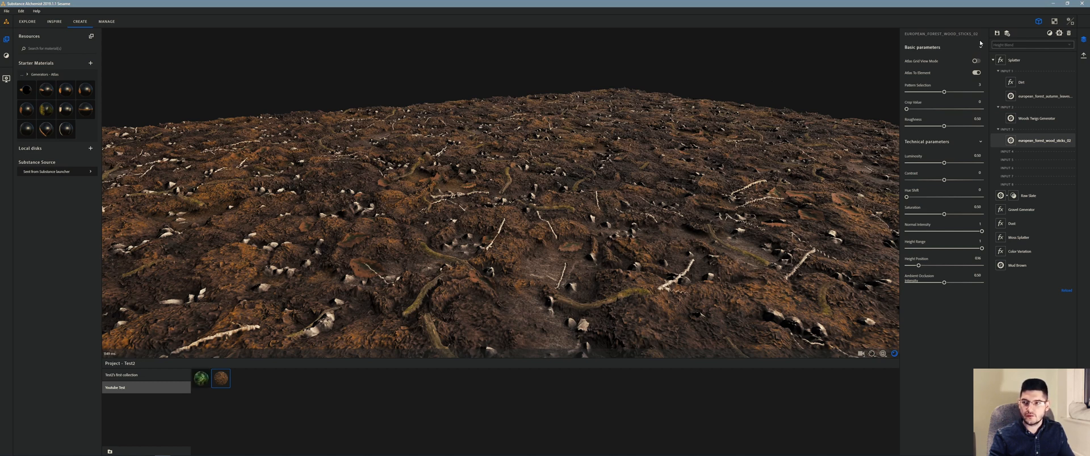
- Save the forest ground material and start a new empty material
{"action": "left_click", "coordinate": [996, 33]}
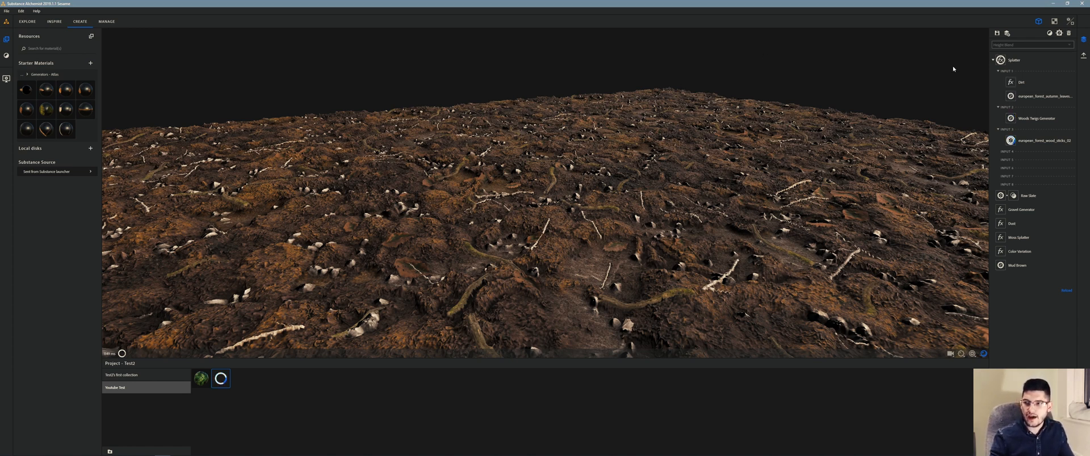
{"action": "left_click", "coordinate": [1005, 34]}
{"action": "left_click", "coordinate": [588, 259]}
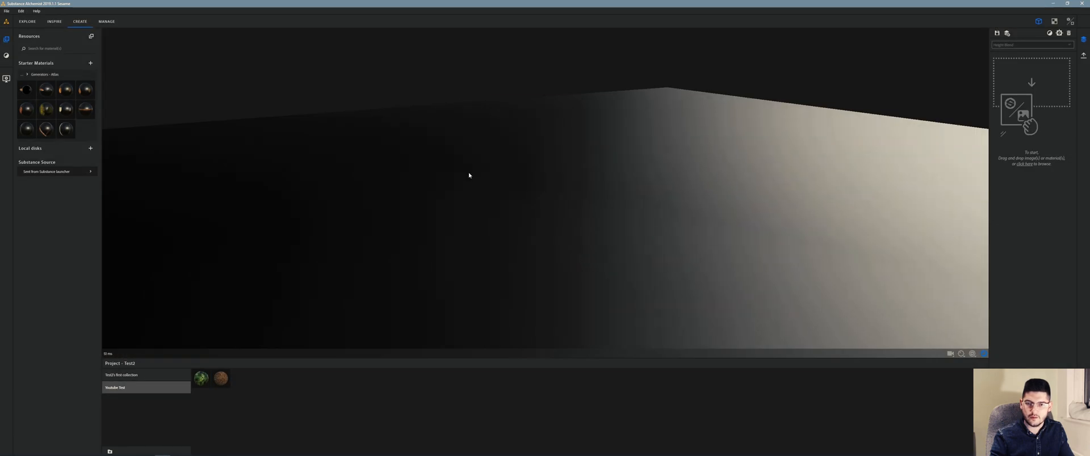
- Open the saved Tree_leaf material from the Youtube Test collection and inspect its branches and layer stack
{"action": "mouse_move", "coordinate": [202, 372]}
{"action": "left_mouse_down"}
{"action": "mouse_move", "coordinate": [376, 262]}
{"action": "mouse_move", "coordinate": [211, 400]}
{"action": "mouse_move", "coordinate": [199, 379]}
{"action": "left_mouse_up"}
{"action": "double_click", "coordinate": [199, 379]}
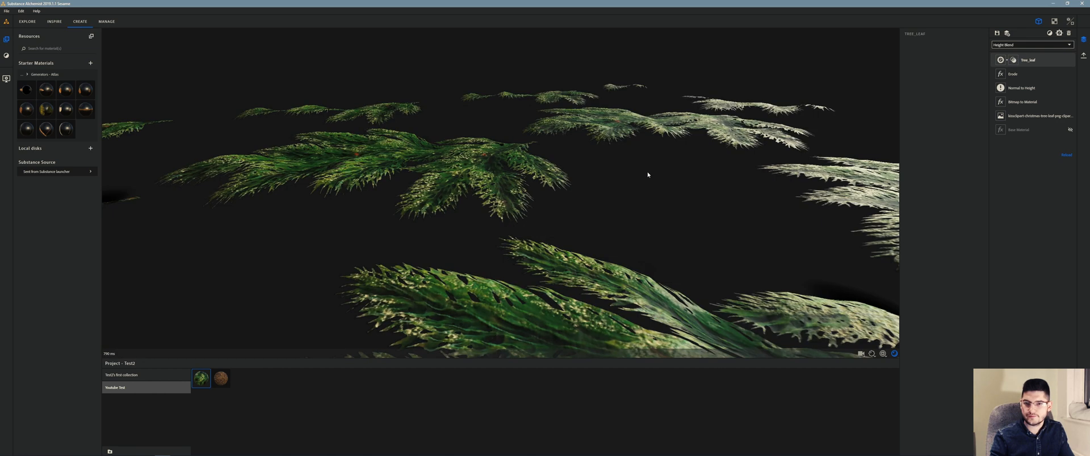
{"action": "left_click_drag", "start_coordinate": [648, 175], "coordinate": [556, 222]}
{"action": "scroll", "coordinate": [638, 184], "scroll_direction": "down", "scroll_amount": 3}
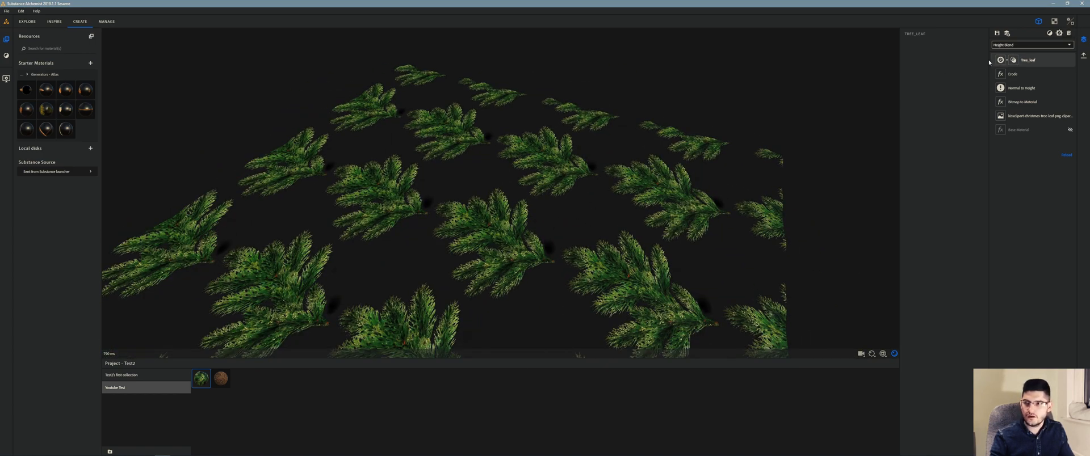
- Start a new empty material and import the tree leaf picture from the Pictures folder with the Bitmap to material template
{"action": "left_click", "coordinate": [1006, 34]}
{"action": "left_click", "coordinate": [582, 253]}
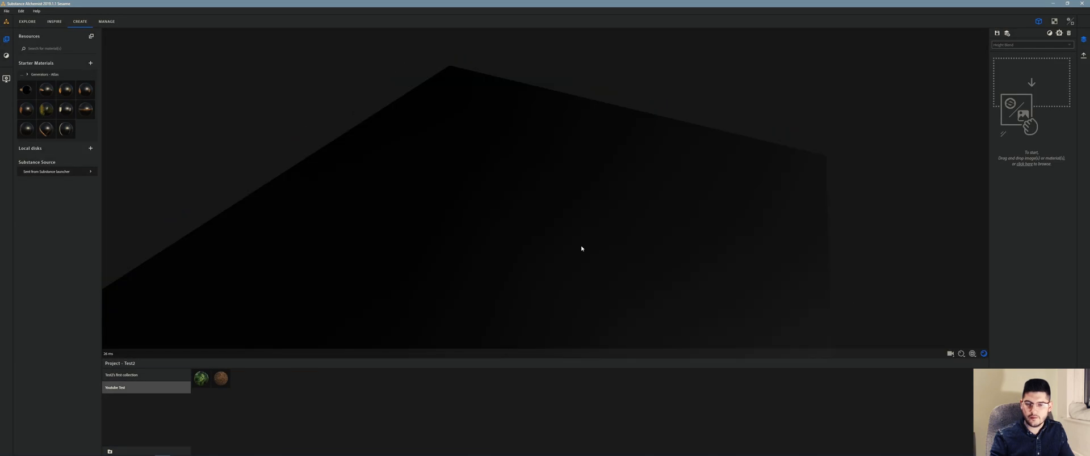
{"action": "left_click_drag", "start_coordinate": [492, 191], "coordinate": [608, 165]}
{"action": "key", "text": "alt+Tab"}
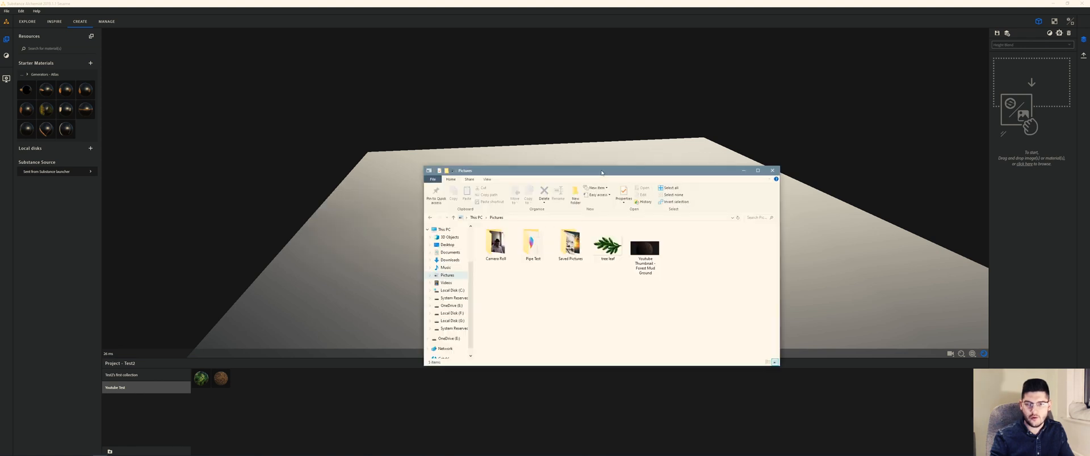
{"action": "left_click_drag", "start_coordinate": [602, 172], "coordinate": [779, 126]}
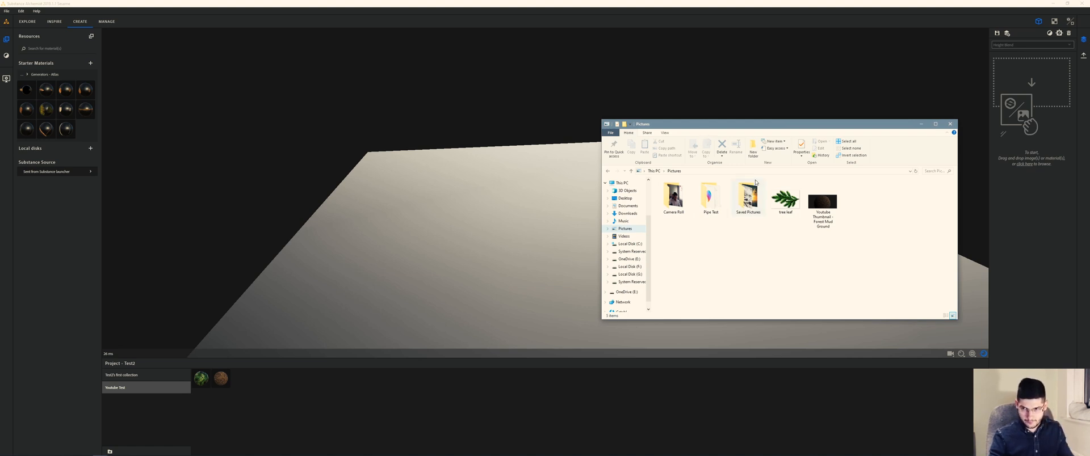
{"action": "left_click_drag", "start_coordinate": [785, 200], "coordinate": [486, 253]}
{"action": "left_click", "coordinate": [562, 210]}
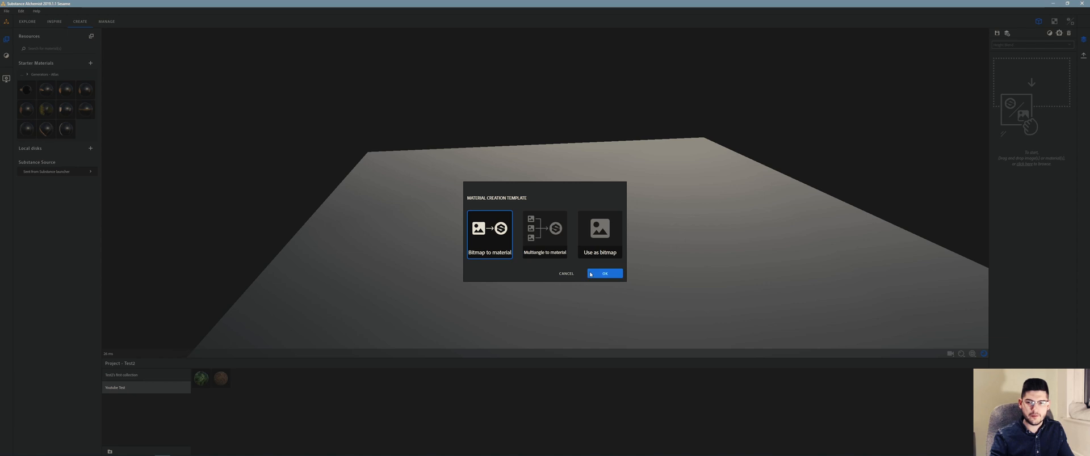
{"action": "left_click", "coordinate": [603, 274]}
{"action": "left_click_drag", "start_coordinate": [560, 207], "coordinate": [554, 188]}
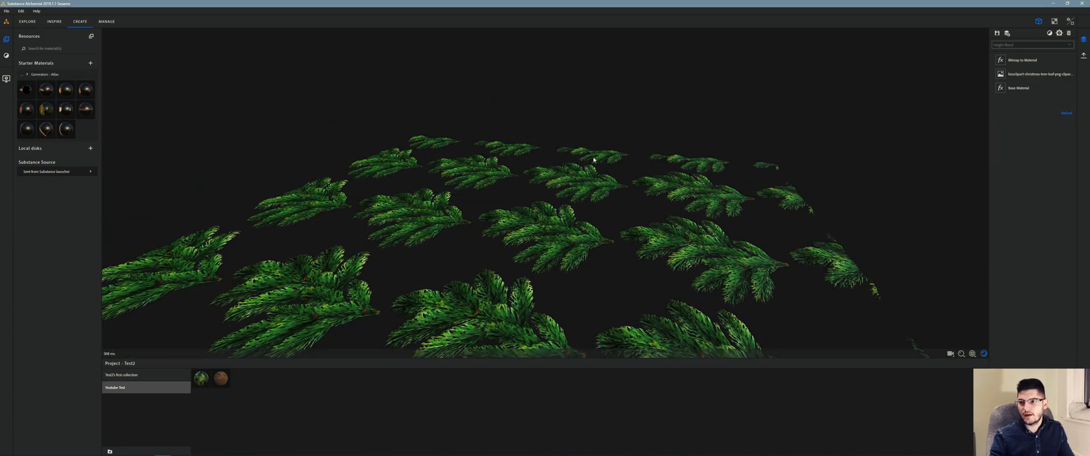
{"action": "left_click_drag", "start_coordinate": [966, 80], "coordinate": [452, 206]}
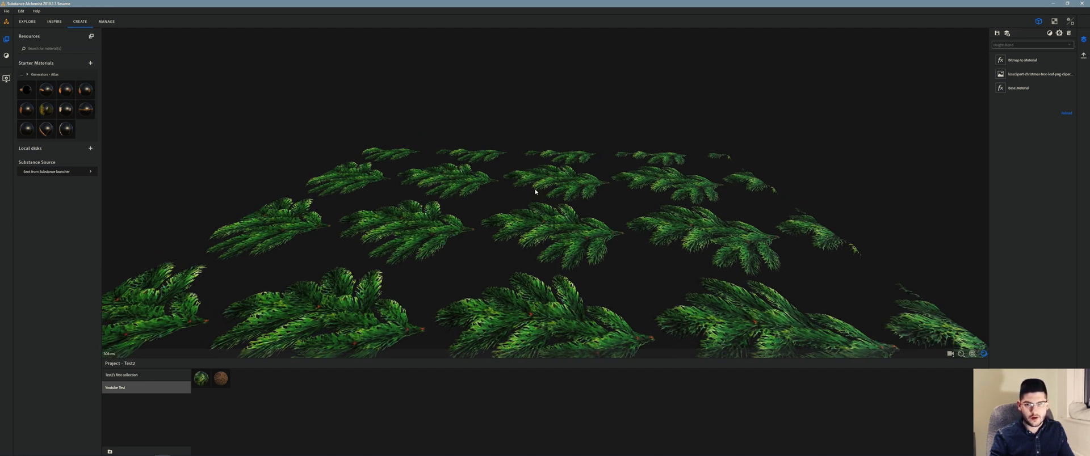
- Add a Dust filter to the branch material with Quantity about 0.59, Depth 1, Volume about 0.89 and Color Match about 0.16
{"action": "left_click", "coordinate": [7, 55]}
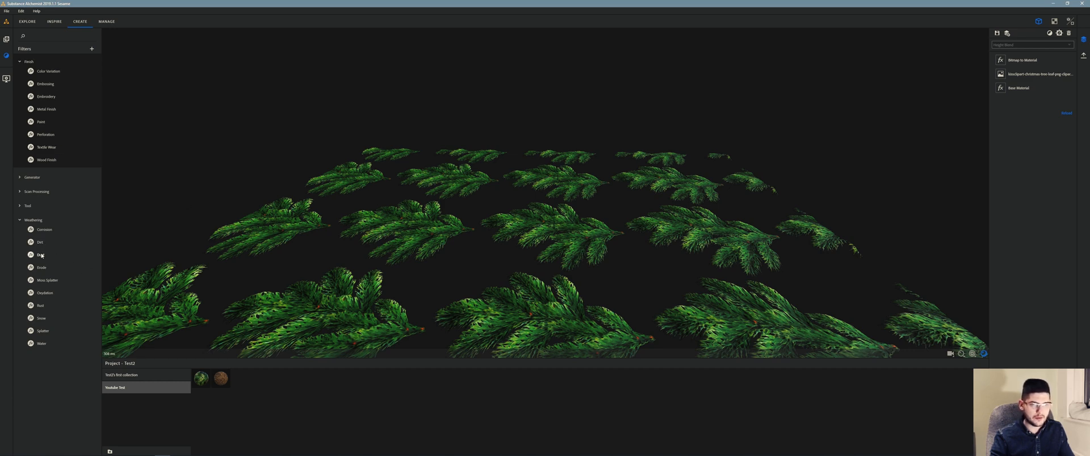
{"action": "left_click_drag", "start_coordinate": [41, 255], "coordinate": [571, 239]}
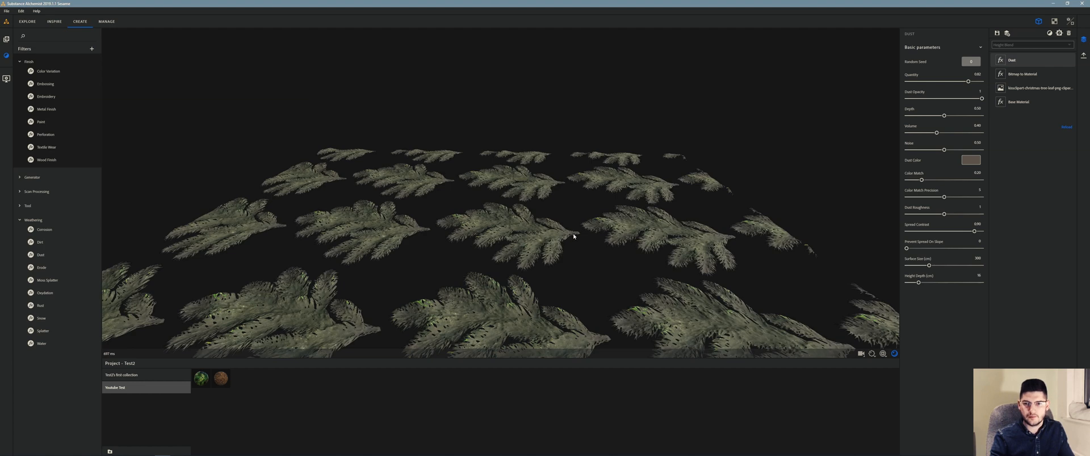
{"action": "left_click_drag", "start_coordinate": [948, 83], "coordinate": [951, 83]}
{"action": "left_click_drag", "start_coordinate": [943, 115], "coordinate": [983, 116]}
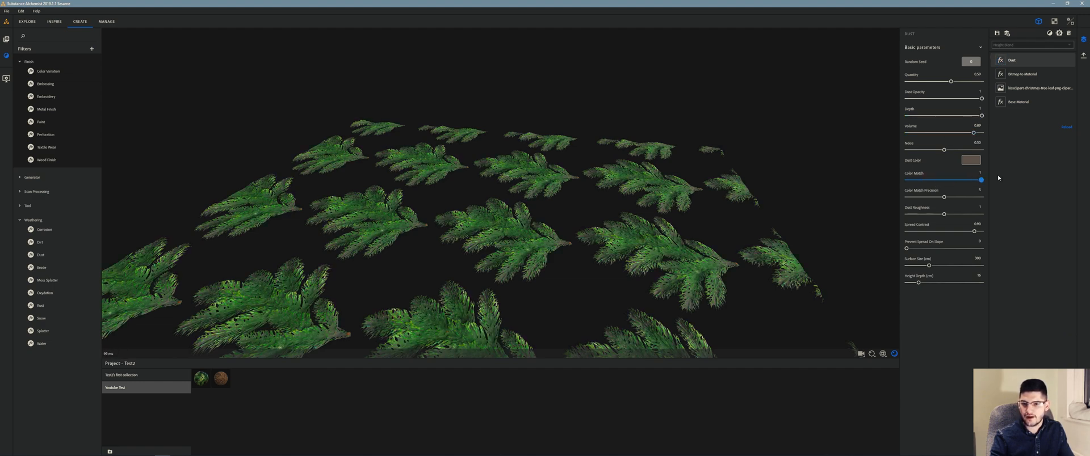
{"action": "mouse_move", "coordinate": [921, 180]}
{"action": "left_mouse_down"}
{"action": "mouse_move", "coordinate": [841, 180]}
{"action": "mouse_move", "coordinate": [917, 179]}
{"action": "left_mouse_up"}
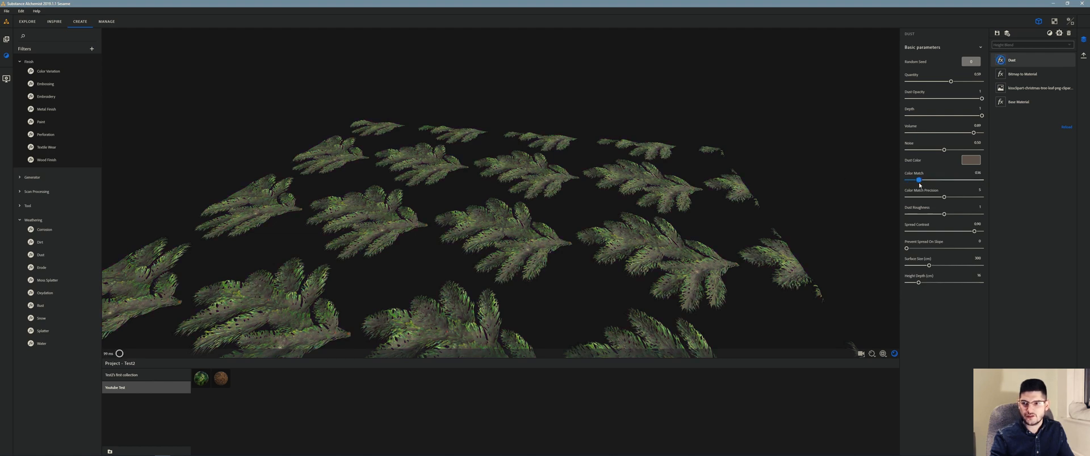
- Change the Dust filter's color to a brighter reddish brown and check the branches
{"action": "left_click", "coordinate": [971, 161]}
{"action": "left_click", "coordinate": [607, 218]}
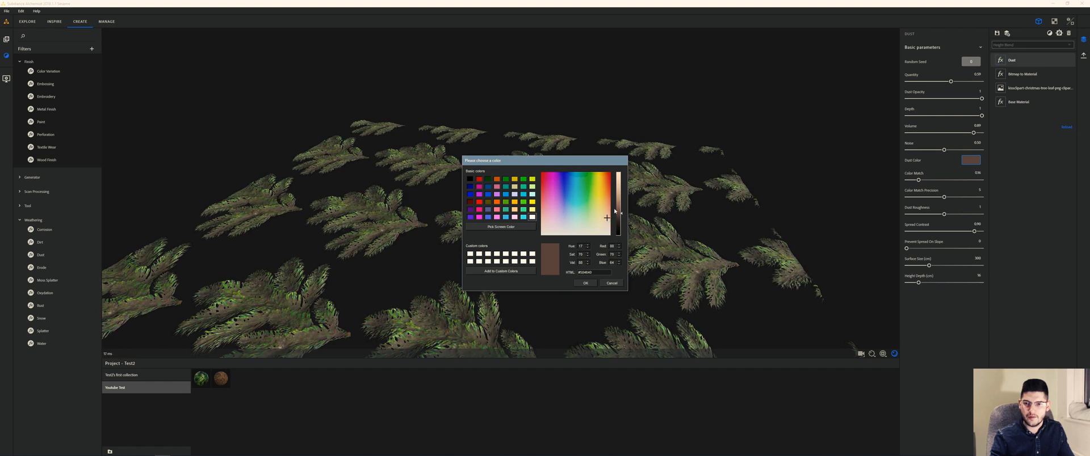
{"action": "left_click", "coordinate": [617, 210]}
{"action": "left_click", "coordinate": [585, 283]}
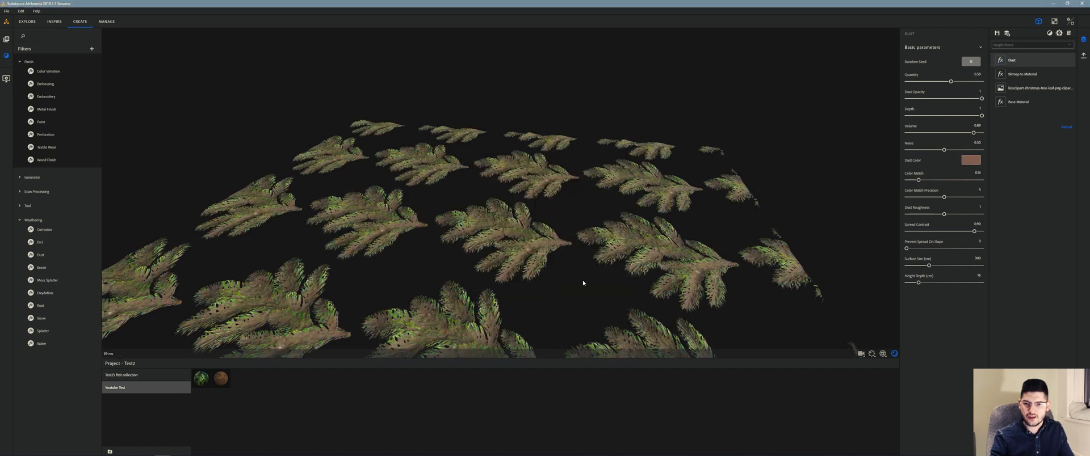
{"action": "left_click_drag", "start_coordinate": [501, 222], "coordinate": [523, 213]}
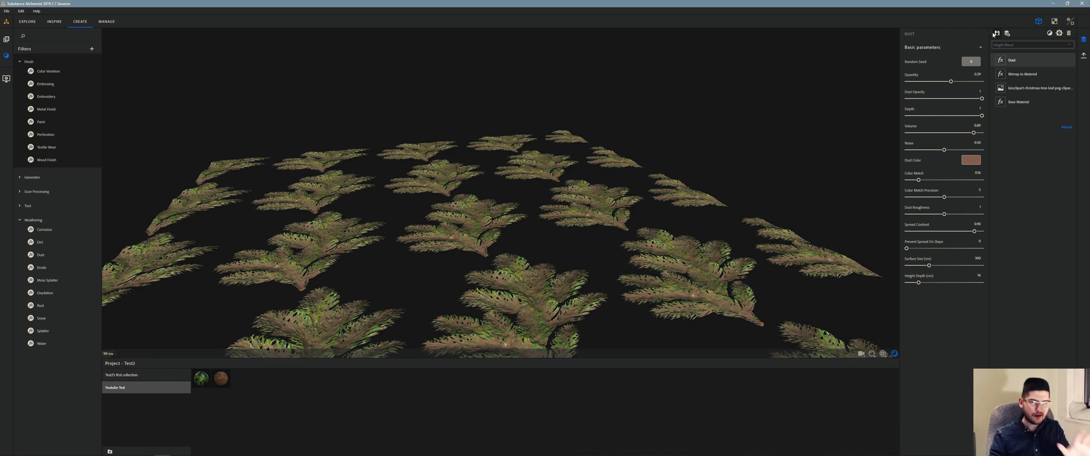
- Set the viewport's Texture Scale U and V to 7 and review the tiled branches
{"action": "left_click", "coordinate": [880, 355]}
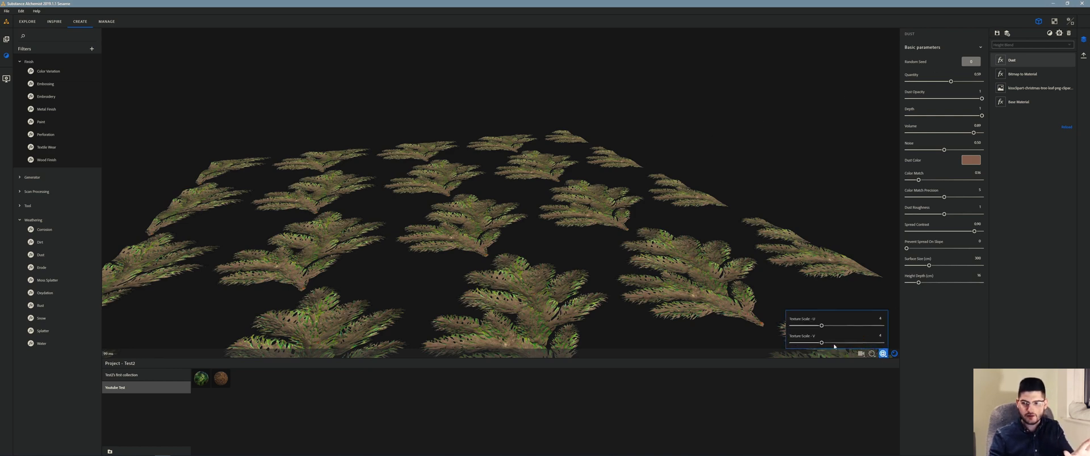
{"action": "left_click_drag", "start_coordinate": [822, 327], "coordinate": [811, 343]}
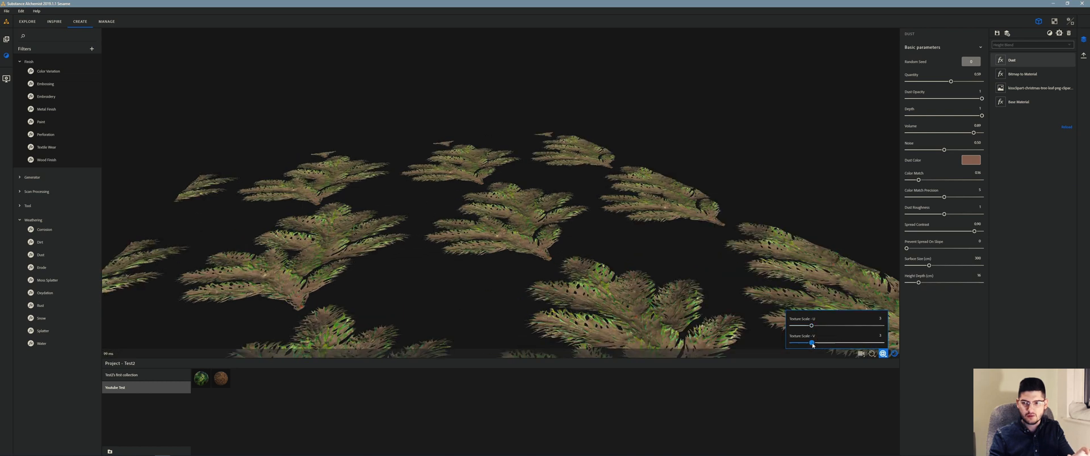
{"action": "left_click", "coordinate": [853, 326]}
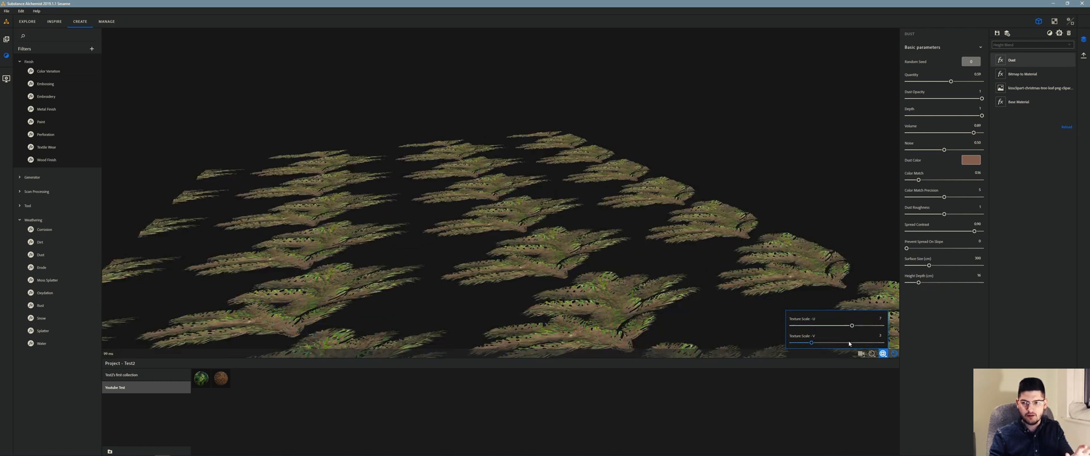
{"action": "left_click", "coordinate": [852, 343]}
{"action": "left_click_drag", "start_coordinate": [699, 251], "coordinate": [616, 195]}
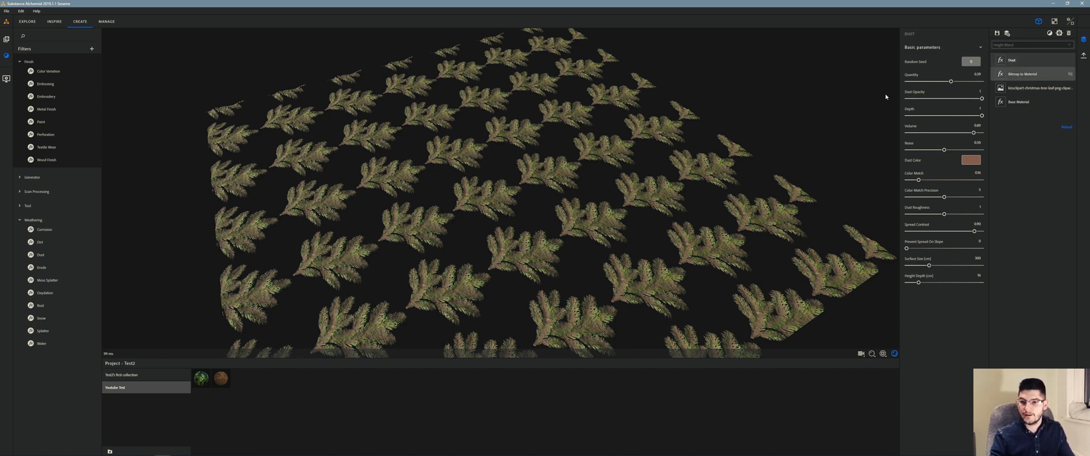
{"action": "left_click_drag", "start_coordinate": [659, 127], "coordinate": [713, 129]}
- Save the branch material as "test leaf" in the Youtube Test collection and start a new empty material
{"action": "left_click", "coordinate": [997, 33]}
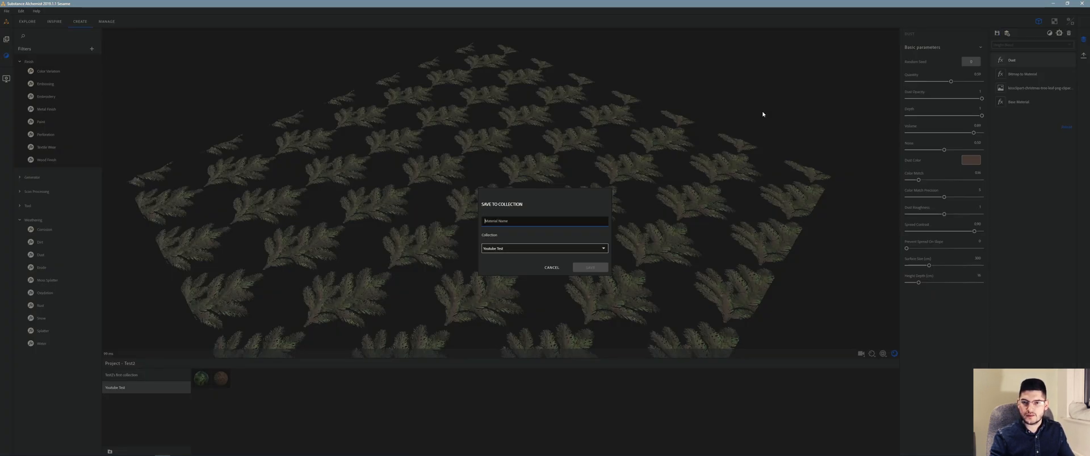
{"action": "type", "text": "test leaf"}
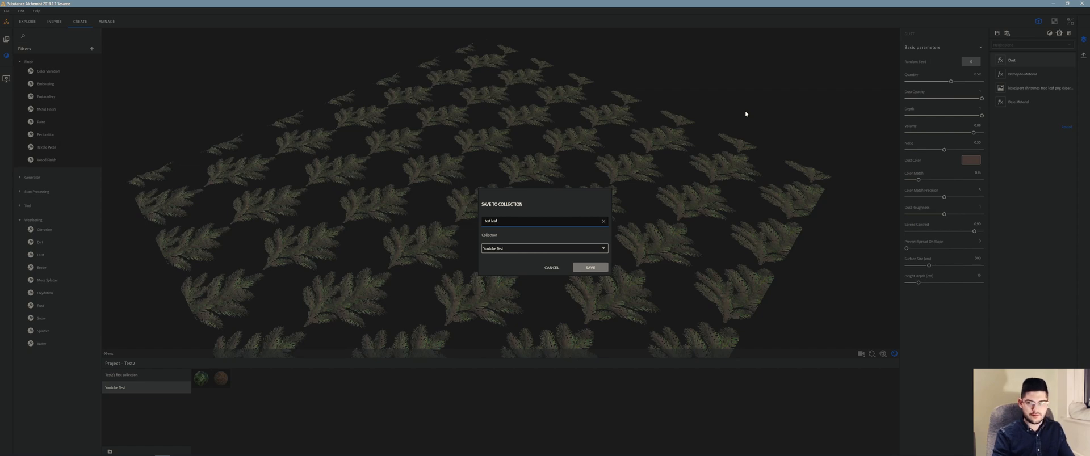
{"action": "key", "text": "Return"}
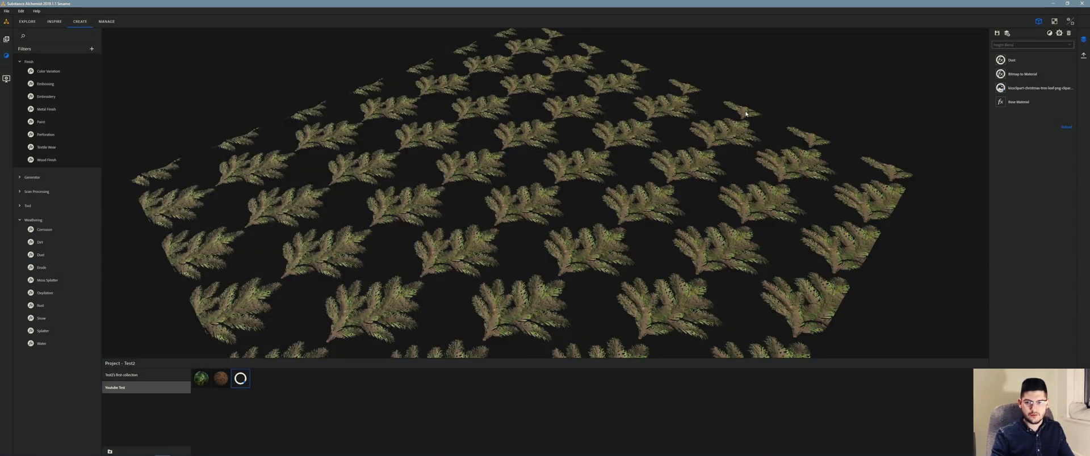
{"action": "mouse_move", "coordinate": [243, 379]}
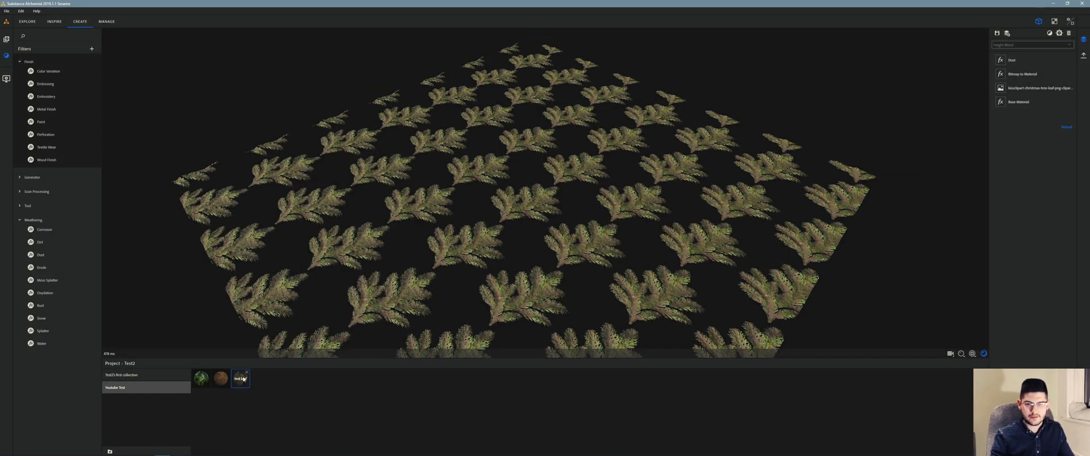
{"action": "left_click", "coordinate": [1007, 33]}
{"action": "left_click", "coordinate": [591, 259]}
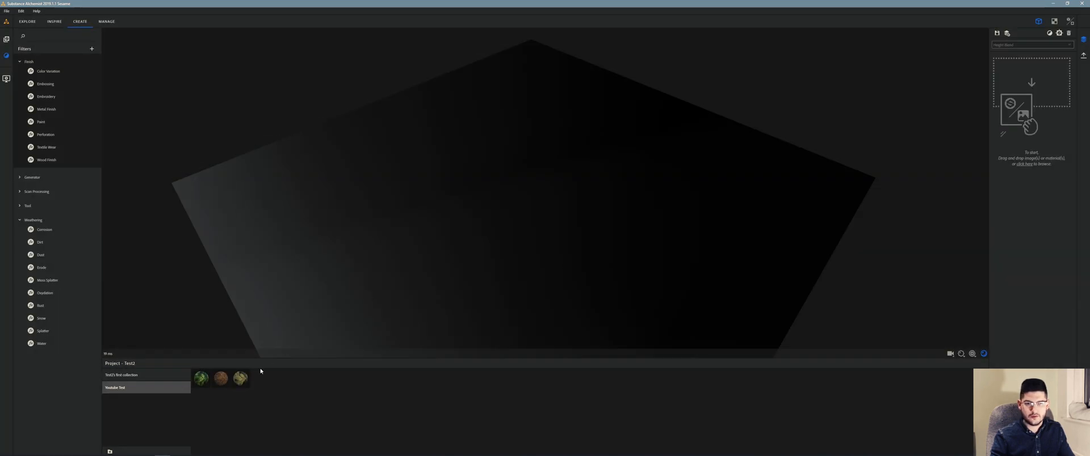
- Open the saved muddy ground material and set the viewport's Texture Scale U and V to 3
{"action": "mouse_move", "coordinate": [220, 382]}
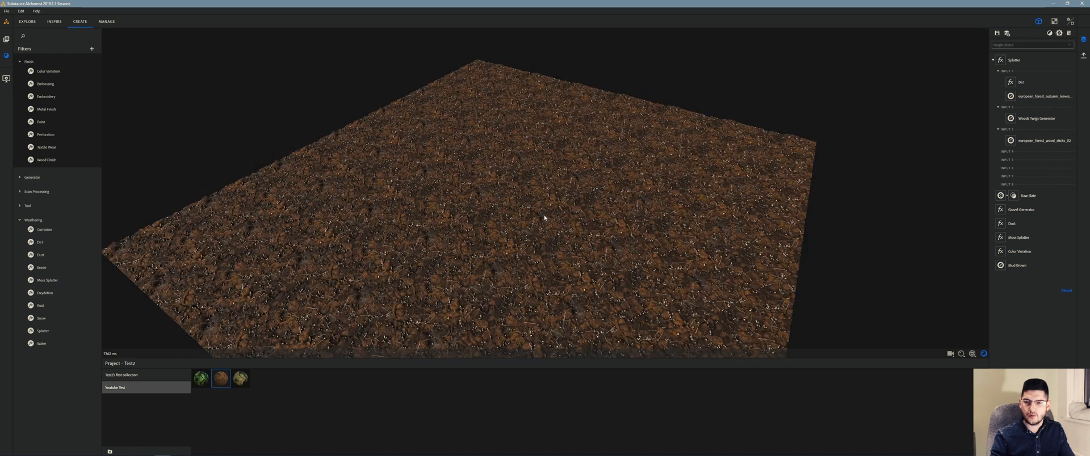
{"action": "left_click_drag", "start_coordinate": [544, 218], "coordinate": [476, 247]}
{"action": "scroll", "coordinate": [476, 246], "scroll_direction": "up", "scroll_amount": 8}
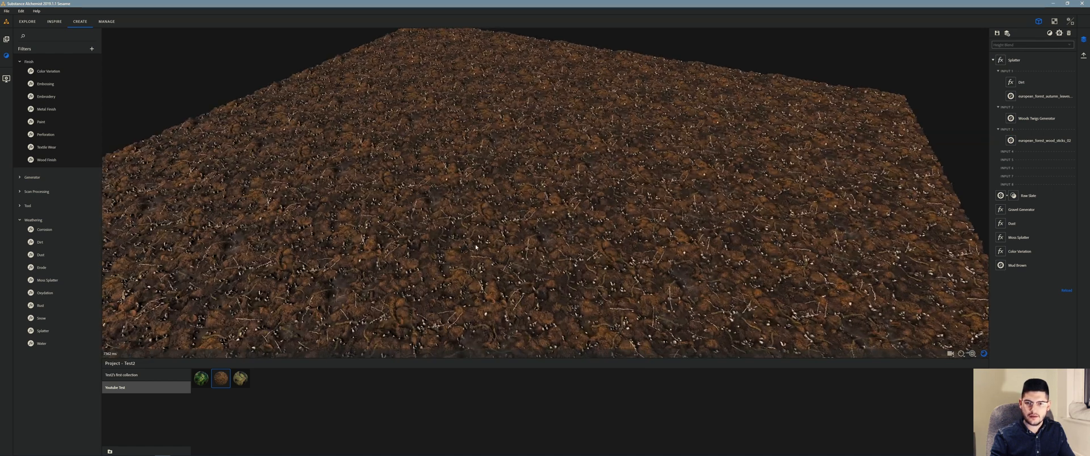
{"action": "scroll", "coordinate": [501, 231], "scroll_direction": "down", "scroll_amount": 10}
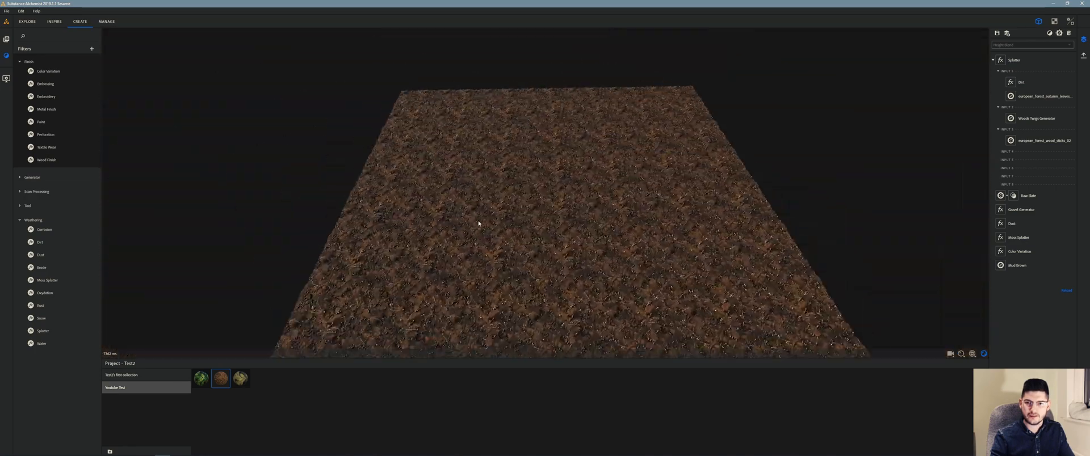
{"action": "left_click_drag", "start_coordinate": [479, 223], "coordinate": [496, 236]}
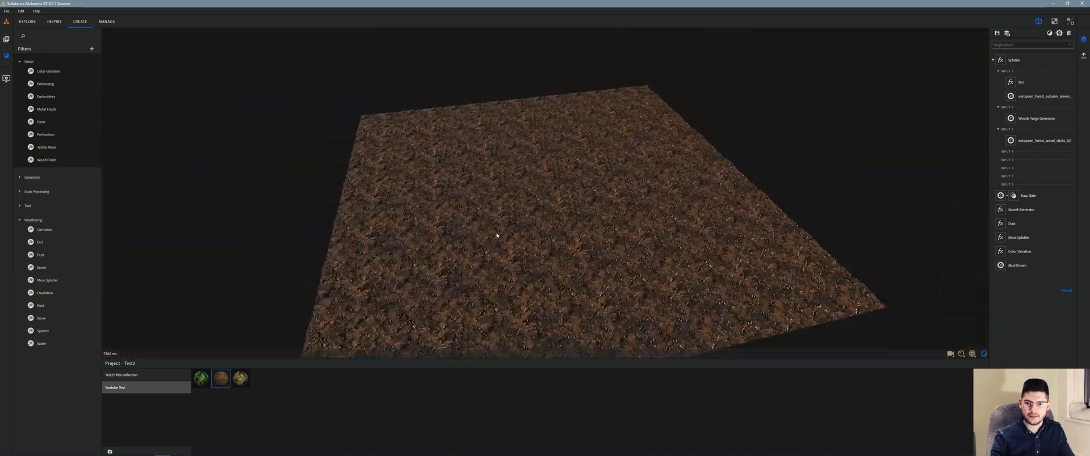
{"action": "scroll", "coordinate": [496, 236], "scroll_direction": "up", "scroll_amount": 6}
{"action": "left_click", "coordinate": [972, 354]}
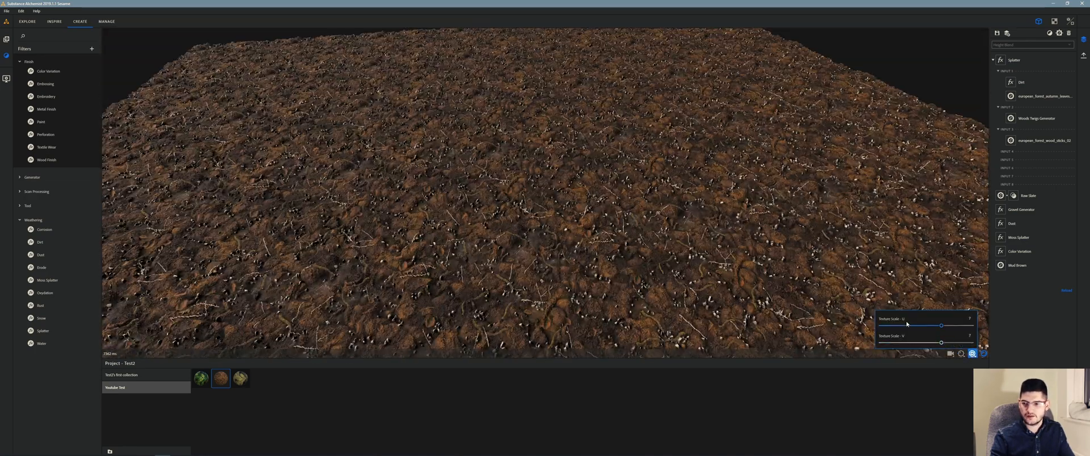
{"action": "left_click", "coordinate": [901, 326]}
{"action": "left_click_drag", "start_coordinate": [909, 344], "coordinate": [900, 343]}
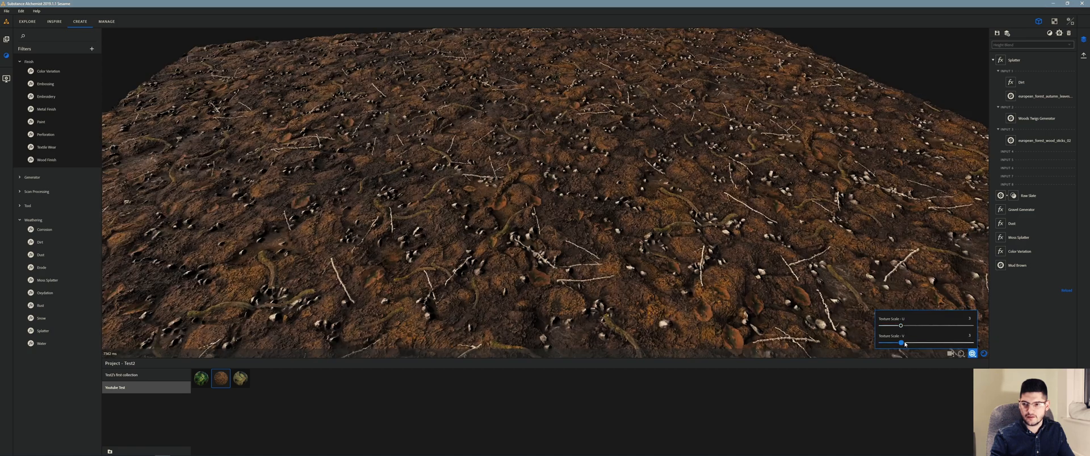
- Add a second Splatter filter on top of the ground layers with the test leaf material in Input 1 and check the scattered leaves
{"action": "left_click_drag", "start_coordinate": [630, 233], "coordinate": [681, 169]}
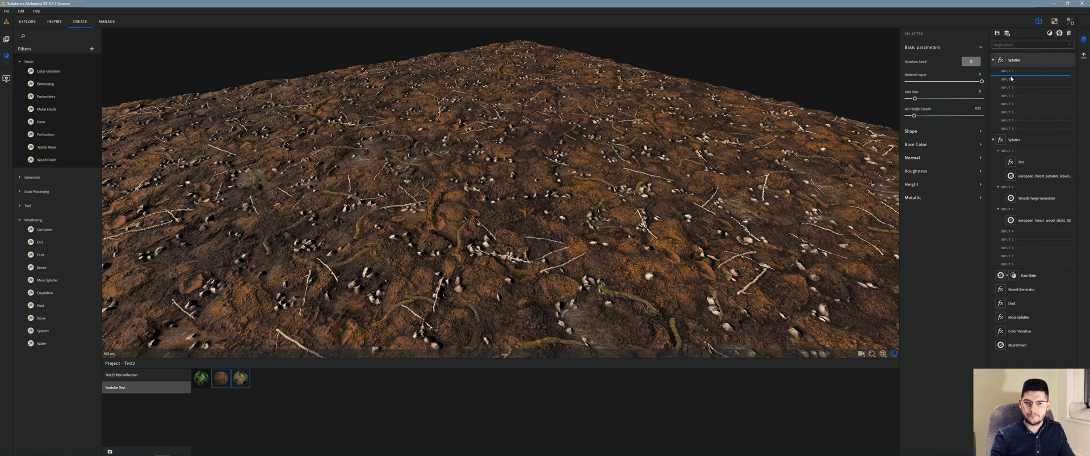
{"action": "left_click_drag", "start_coordinate": [1010, 79], "coordinate": [1011, 80]}
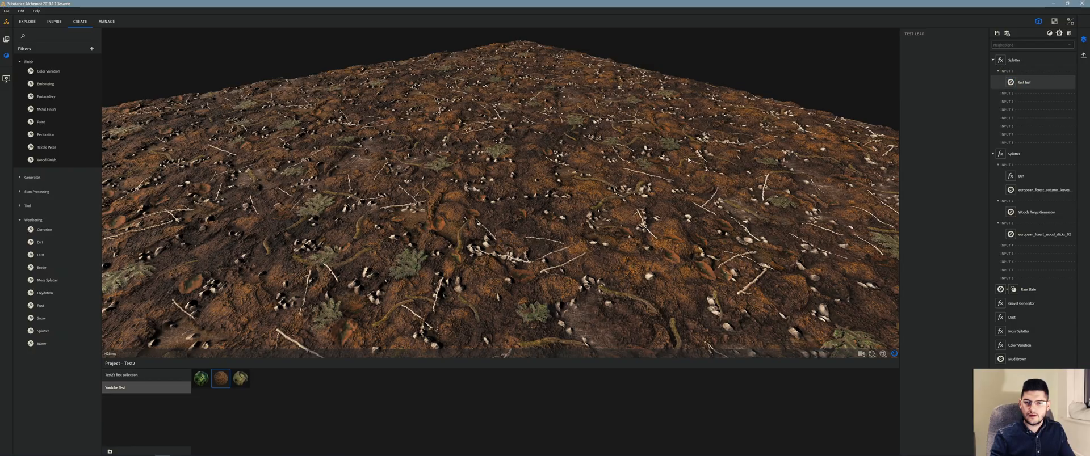
{"action": "scroll", "coordinate": [605, 121], "scroll_direction": "up", "scroll_amount": 3}
{"action": "scroll", "coordinate": [605, 122], "scroll_direction": "up", "scroll_amount": 3}
{"action": "scroll", "coordinate": [605, 122], "scroll_direction": "down", "scroll_amount": 10}
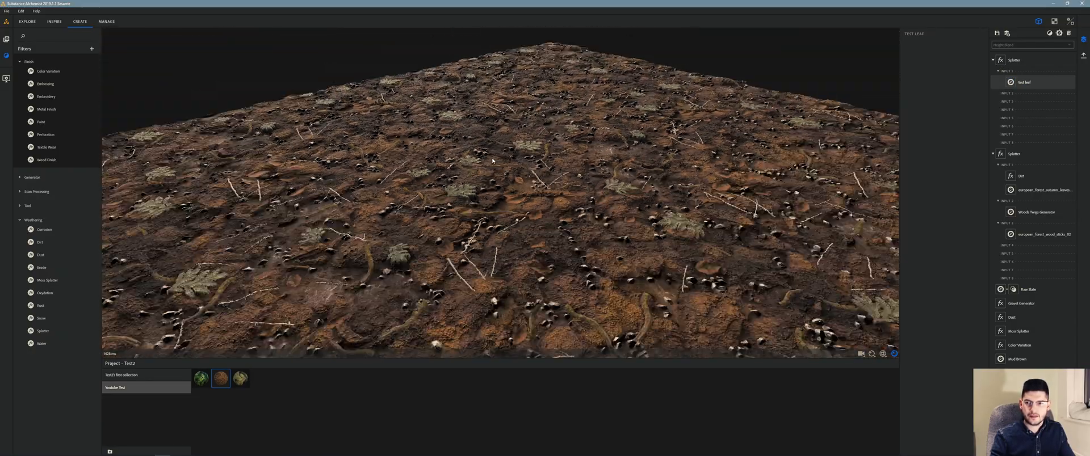
{"action": "left_click_drag", "start_coordinate": [492, 161], "coordinate": [890, 120]}
- Set the new Splatter's shape Scale to about 1.6 and its Grid Size to about 19
{"action": "left_click", "coordinate": [1000, 63]}
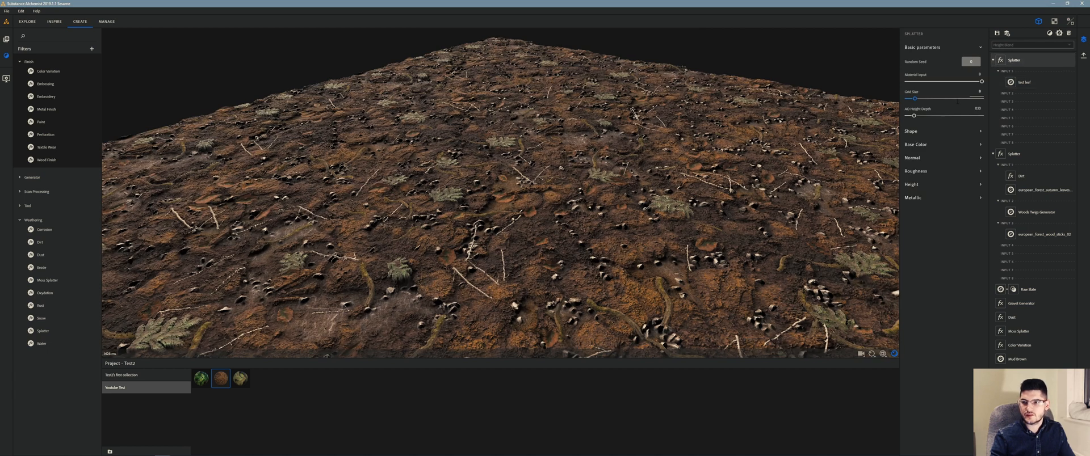
{"action": "left_click", "coordinate": [921, 130]}
{"action": "left_click_drag", "start_coordinate": [921, 153], "coordinate": [929, 153]}
{"action": "left_click_drag", "start_coordinate": [914, 98], "coordinate": [927, 99]}
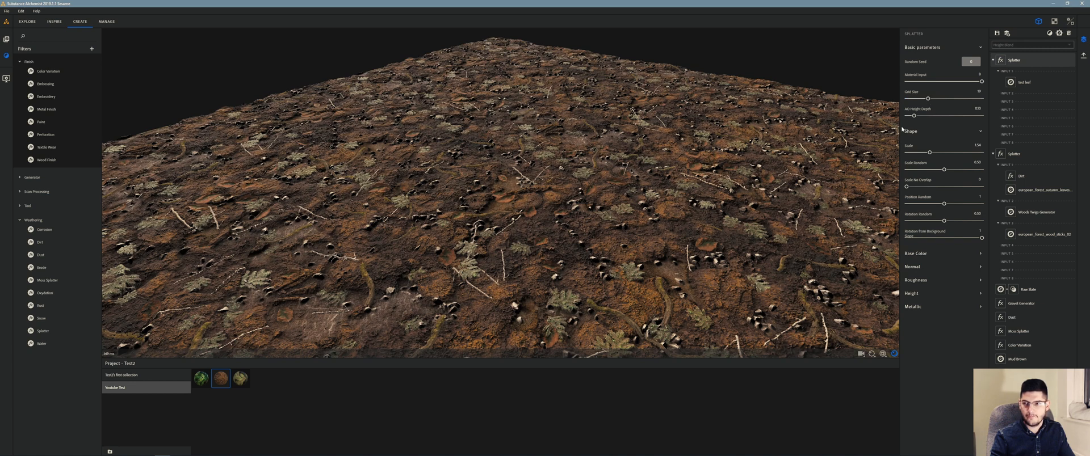
- Set the top Splatter's base color Albedo Matching to about 0.58, comparing how the leaves blend with the mud
{"action": "left_click", "coordinate": [915, 254]}
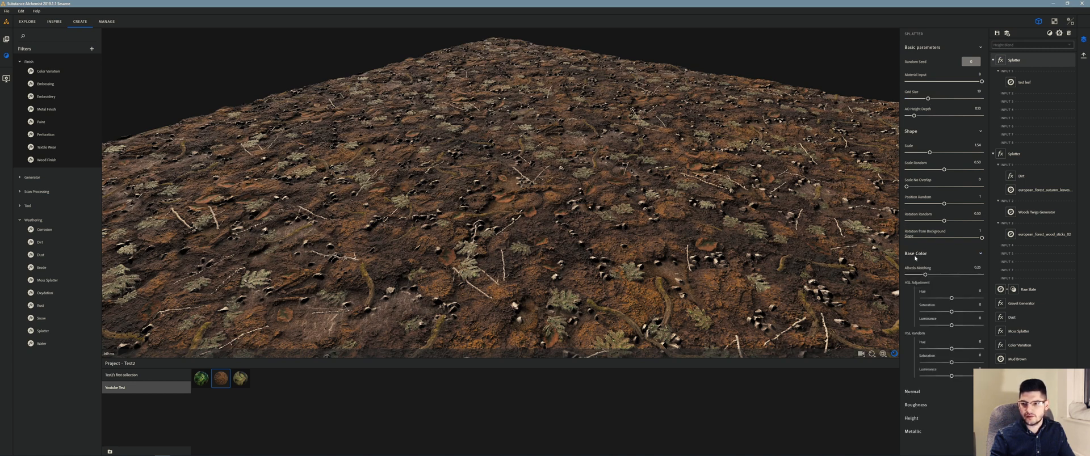
{"action": "left_click_drag", "start_coordinate": [925, 275], "coordinate": [963, 274]}
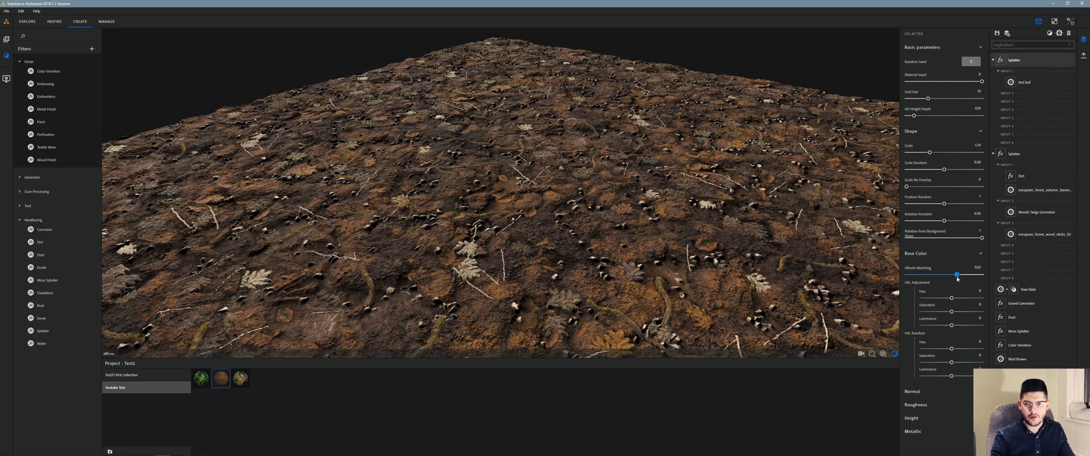
{"action": "left_click_drag", "start_coordinate": [635, 208], "coordinate": [233, 231]}
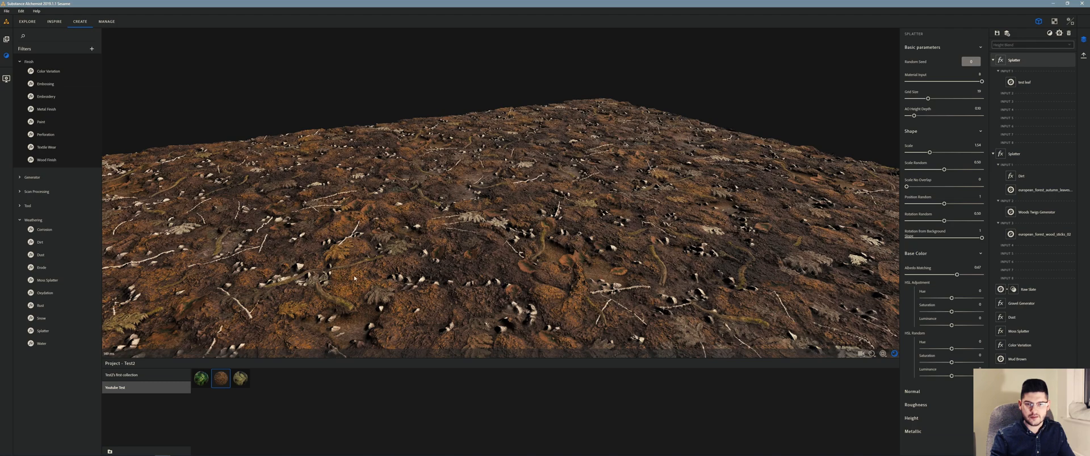
{"action": "left_click_drag", "start_coordinate": [354, 278], "coordinate": [489, 229]}
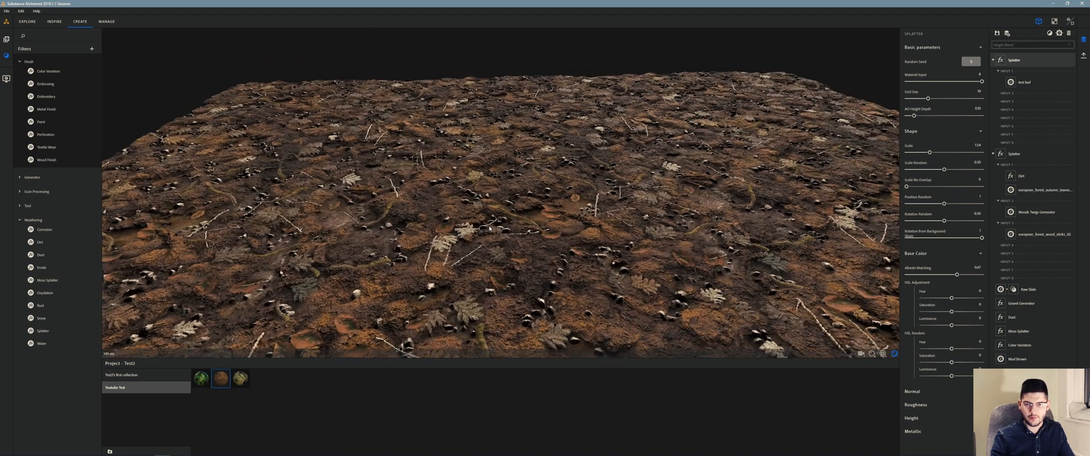
{"action": "left_click_drag", "start_coordinate": [957, 275], "coordinate": [950, 274]}
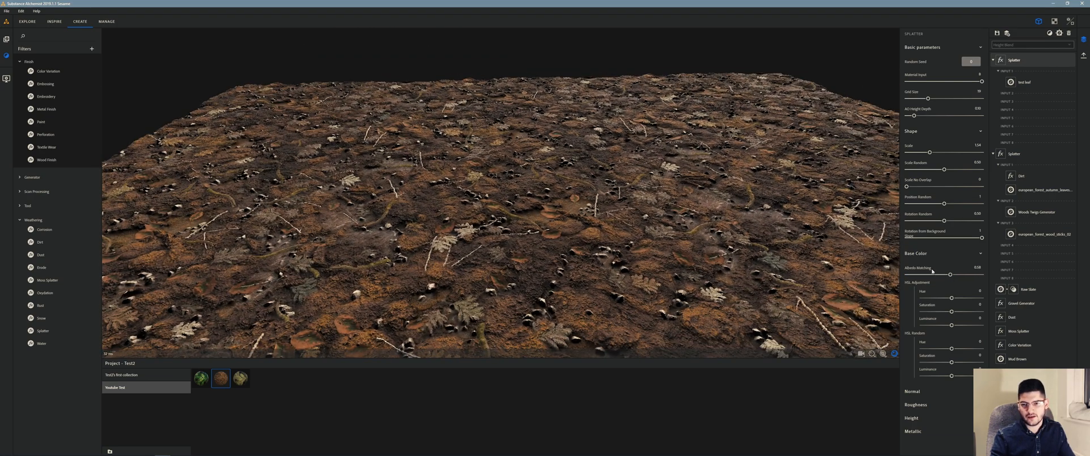
{"action": "mouse_move", "coordinate": [554, 202]}
{"action": "left_mouse_down"}
{"action": "mouse_move", "coordinate": [556, 244]}
{"action": "mouse_move", "coordinate": [555, 203]}
{"action": "left_mouse_up"}
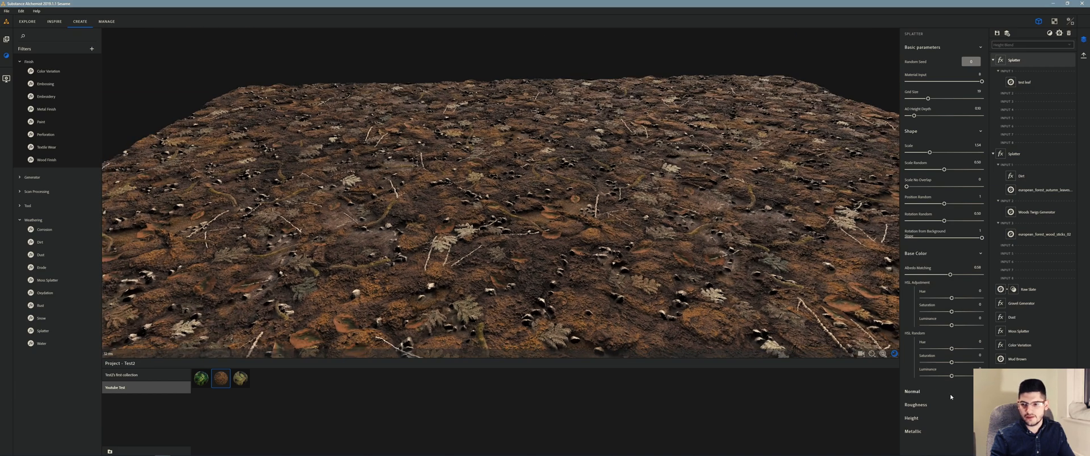
- Show the top Splatter's Height parameters and examine the leaves' relief on the mud up close and from farther away
{"action": "left_click", "coordinate": [911, 419]}
{"action": "scroll", "coordinate": [506, 260], "scroll_direction": "down", "scroll_amount": 4}
{"action": "scroll", "coordinate": [505, 261], "scroll_direction": "up", "scroll_amount": 10}
{"action": "middle_click_drag", "start_coordinate": [505, 260], "coordinate": [610, 10]}
{"action": "middle_click_drag", "start_coordinate": [474, 227], "coordinate": [495, 187]}
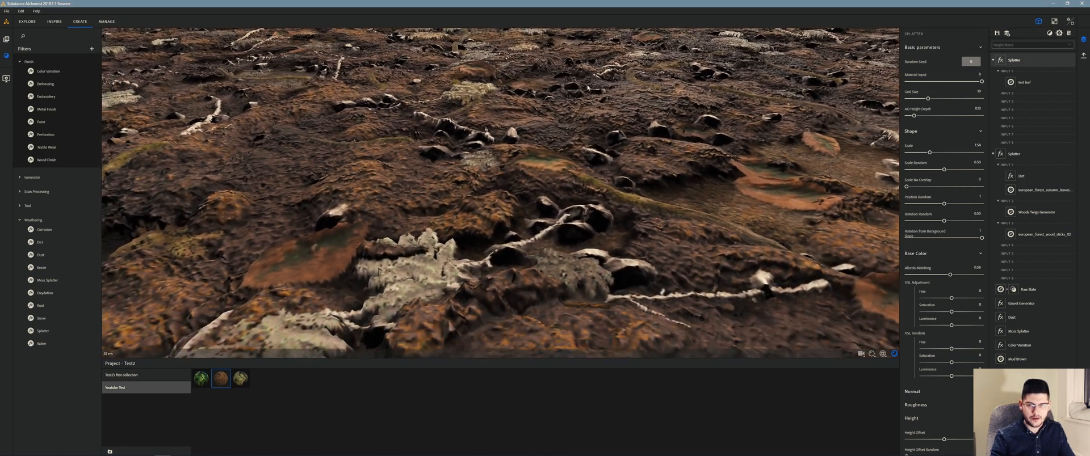
{"action": "scroll", "coordinate": [495, 187], "scroll_direction": "down", "scroll_amount": 3}
{"action": "left_click_drag", "start_coordinate": [494, 188], "coordinate": [472, 179]}
{"action": "scroll", "coordinate": [452, 207], "scroll_direction": "down", "scroll_amount": 5}
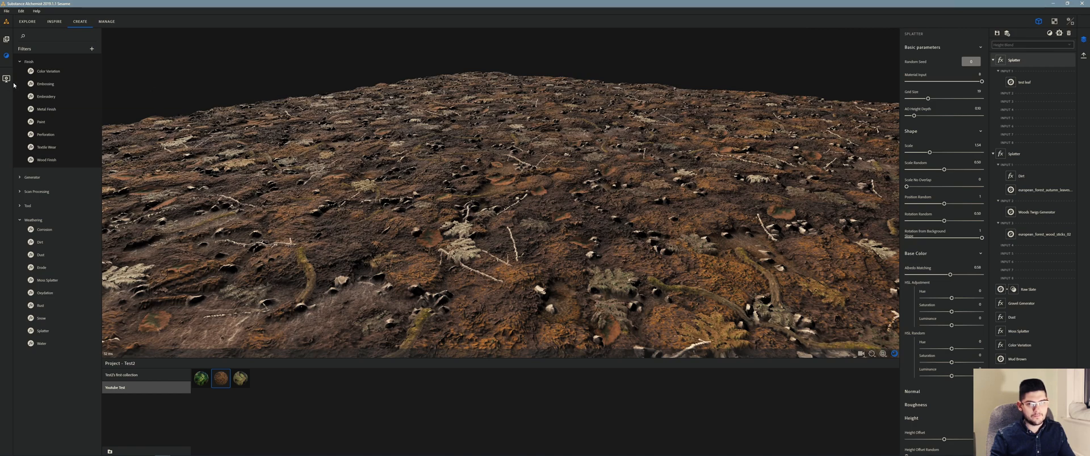
{"action": "mouse_move", "coordinate": [342, 122]}
{"action": "left_mouse_down"}
{"action": "mouse_move", "coordinate": [337, 138]}
{"action": "mouse_move", "coordinate": [335, 115]}
{"action": "mouse_move", "coordinate": [335, 130]}
{"action": "left_mouse_up"}
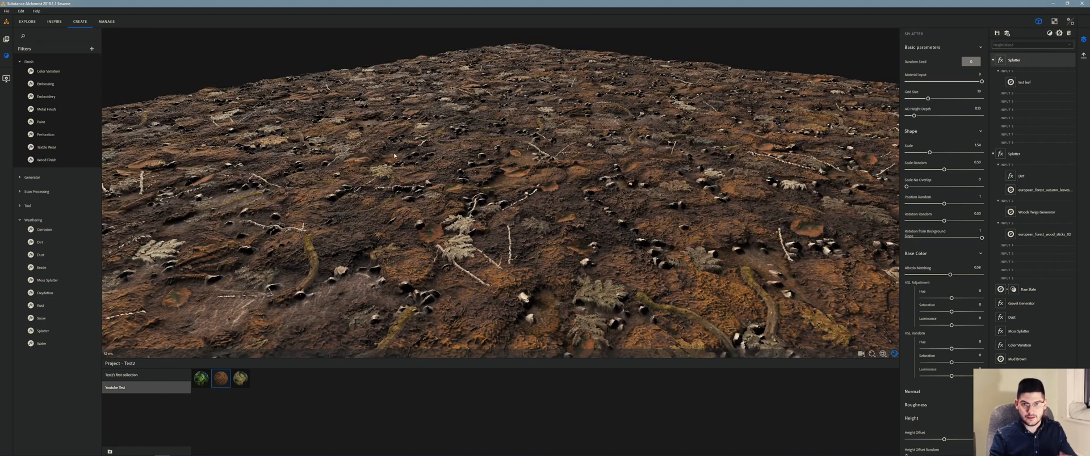
{"action": "left_click_drag", "start_coordinate": [394, 155], "coordinate": [295, 150]}
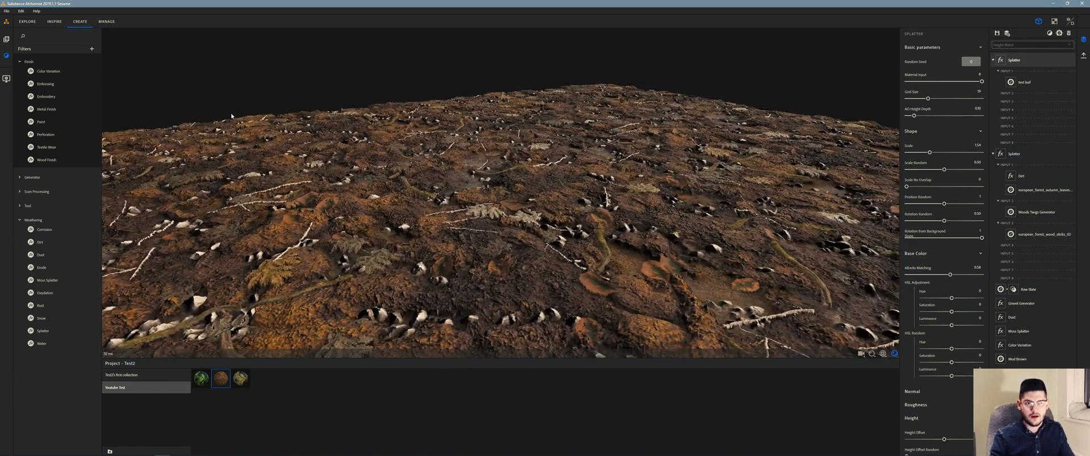
- Set the global output resolution to 2048 x 2048
{"action": "left_click", "coordinate": [6, 79]}
{"action": "left_click", "coordinate": [33, 35]}
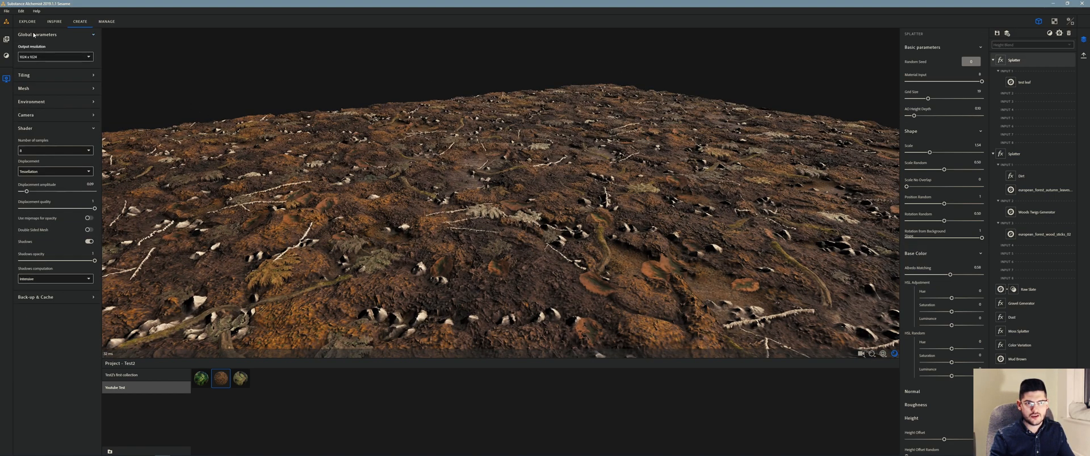
{"action": "left_click", "coordinate": [37, 56]}
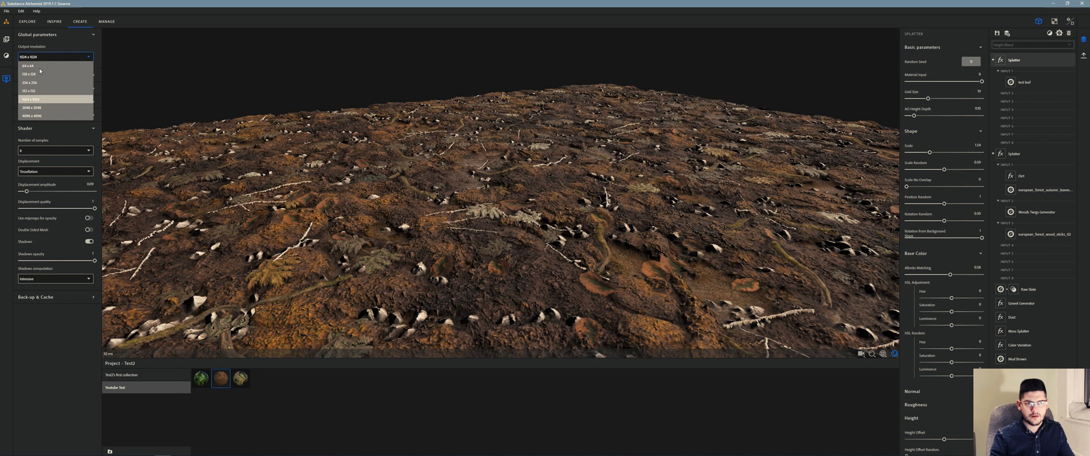
{"action": "left_click", "coordinate": [44, 107]}
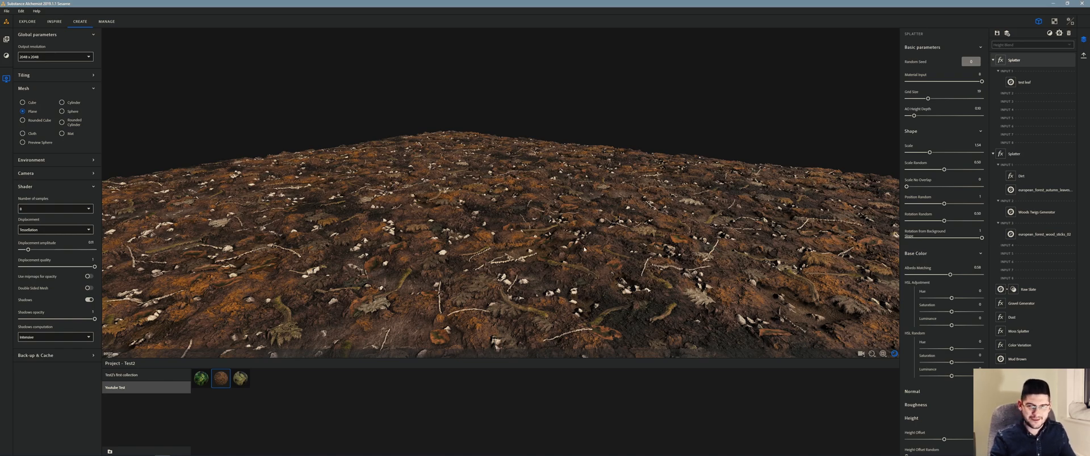
- Inspect the ground material at the higher resolution from several angles and under different lighting directions
{"action": "left_click_drag", "start_coordinate": [584, 249], "coordinate": [418, 231]}
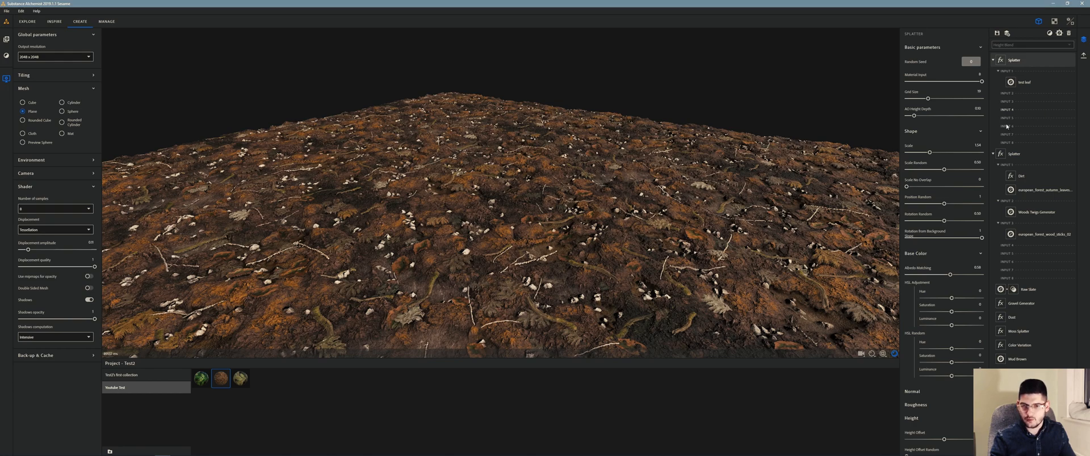
{"action": "left_click_drag", "start_coordinate": [687, 174], "coordinate": [406, 193]}
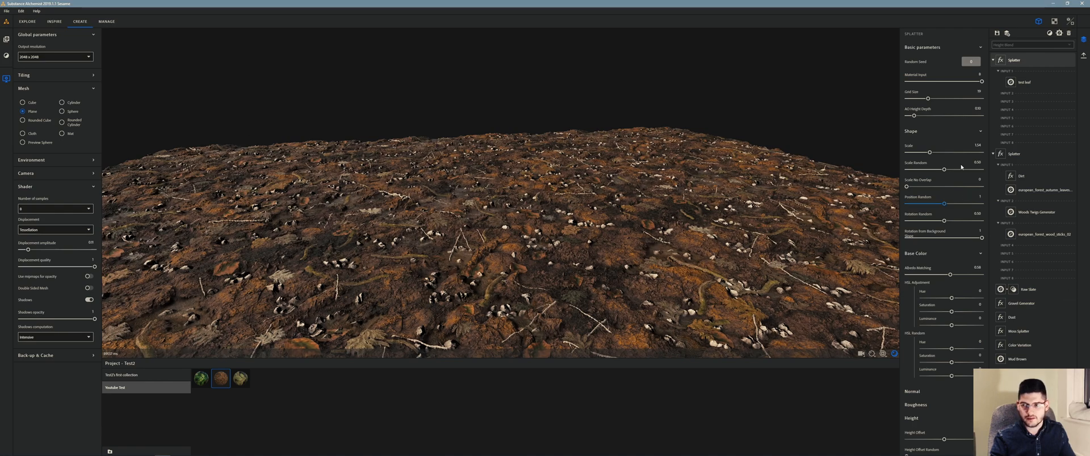
{"action": "left_click_drag", "start_coordinate": [461, 196], "coordinate": [580, 207]}
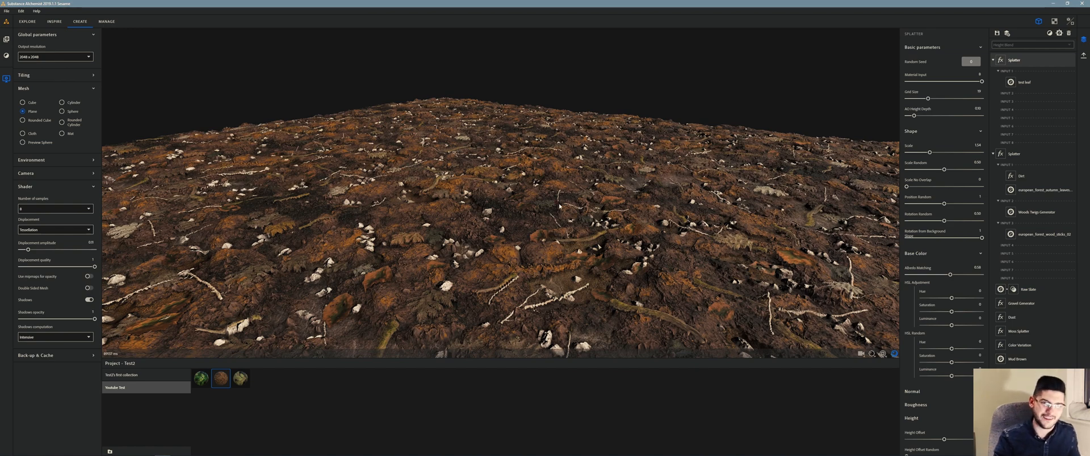
{"action": "left_click_drag", "start_coordinate": [559, 207], "coordinate": [570, 196]}
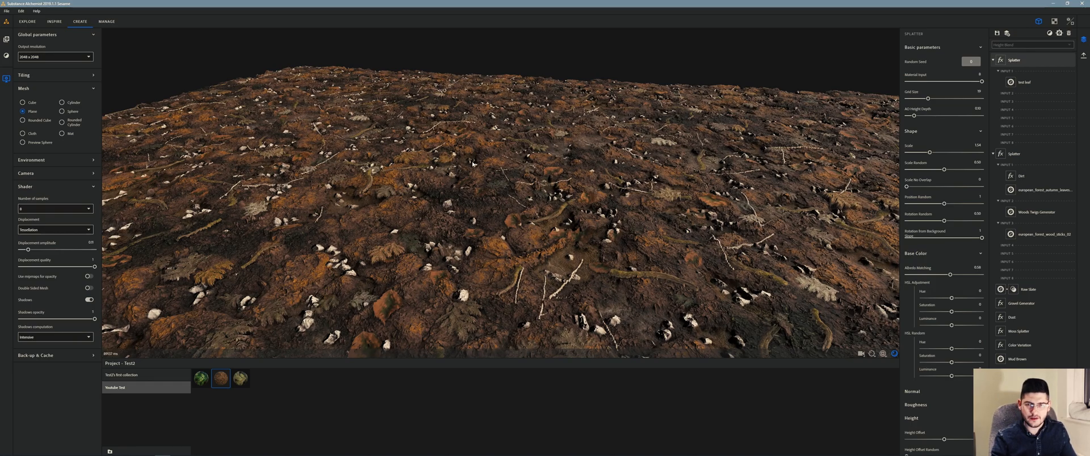
{"action": "left_click_drag", "start_coordinate": [473, 164], "coordinate": [425, 168]}
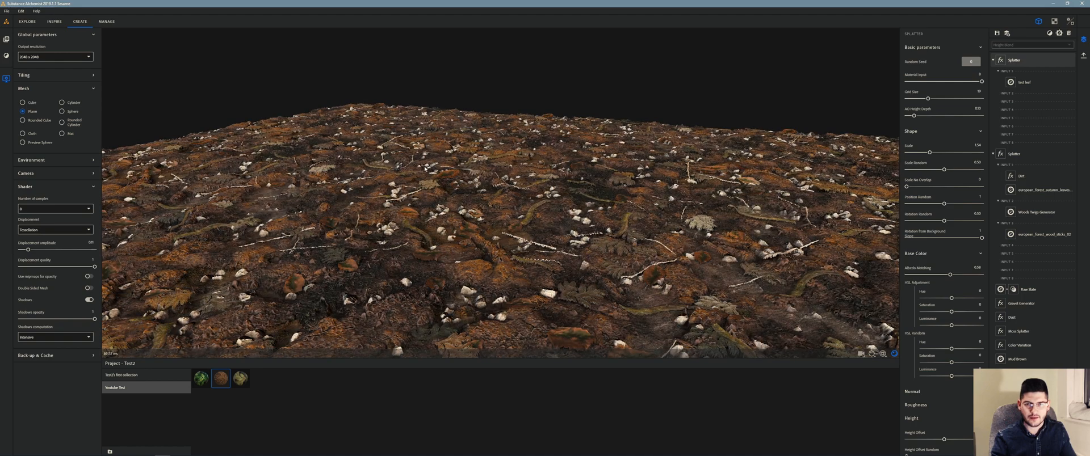
{"action": "right_click_drag", "start_coordinate": [424, 168], "coordinate": [637, 180], "text": "shift"}
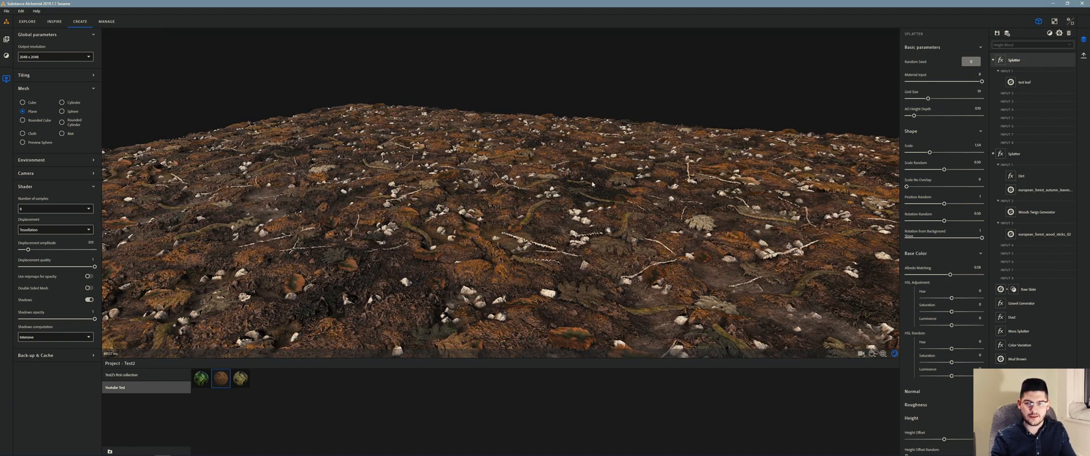
- Check the ground plane under another lighting direction and switch the preview mesh to a sphere, viewed up close
{"action": "left_click_drag", "start_coordinate": [591, 183], "coordinate": [584, 185]}
{"action": "right_click_drag", "start_coordinate": [506, 173], "coordinate": [489, 173], "text": "shift"}
{"action": "left_click_drag", "start_coordinate": [489, 173], "coordinate": [453, 178]}
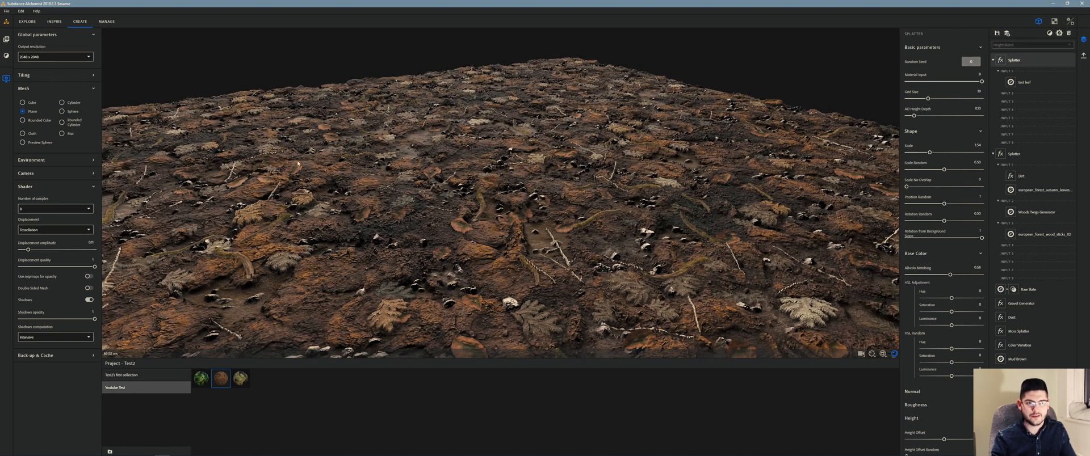
{"action": "left_click", "coordinate": [73, 112]}
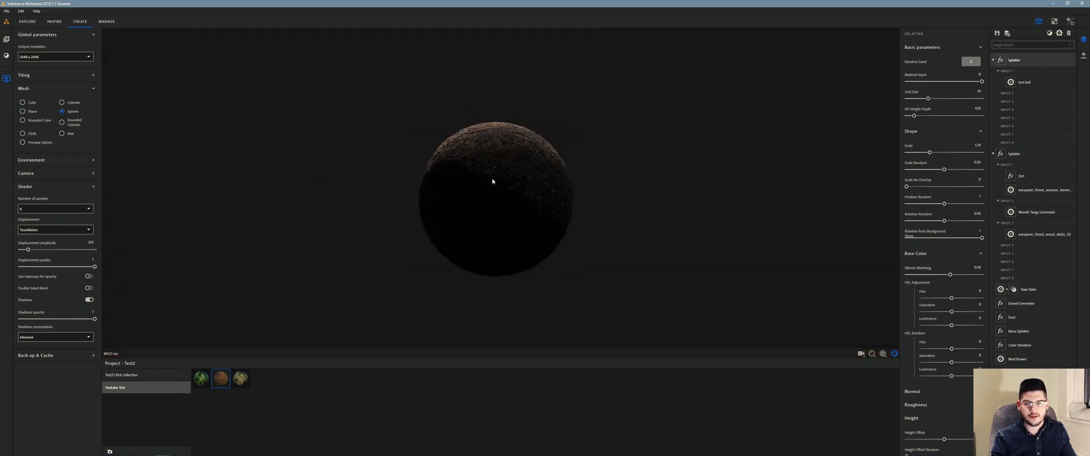
{"action": "scroll", "coordinate": [568, 183], "scroll_direction": "up", "scroll_amount": 5}
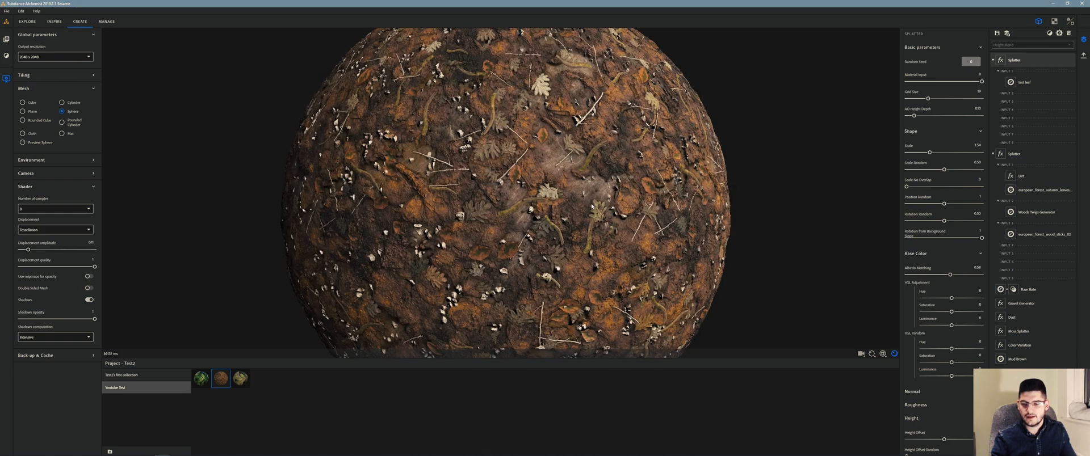
- Set the displacement amplitude to 0.27 and examine the ground material's relief on the sphere
{"action": "left_click", "coordinate": [872, 354]}
{"action": "left_click_drag", "start_coordinate": [789, 325], "coordinate": [806, 328]}
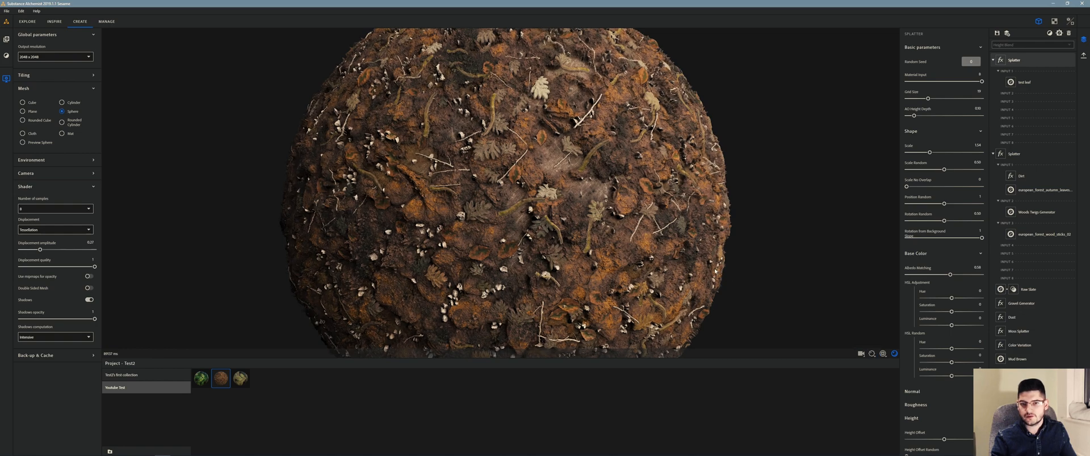
{"action": "left_click_drag", "start_coordinate": [695, 290], "coordinate": [650, 227]}
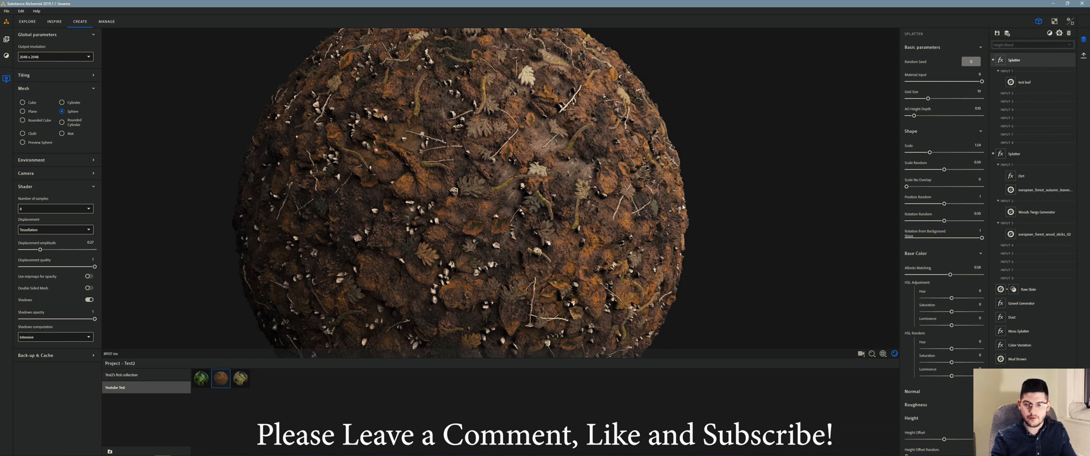
{"action": "mouse_move", "coordinate": [673, 208]}
{"action": "right_mouse_down", "text": "shift"}
{"action": "mouse_move", "coordinate": [640, 211]}
{"action": "mouse_move", "coordinate": [670, 212]}
{"action": "right_mouse_up", "text": "shift"}
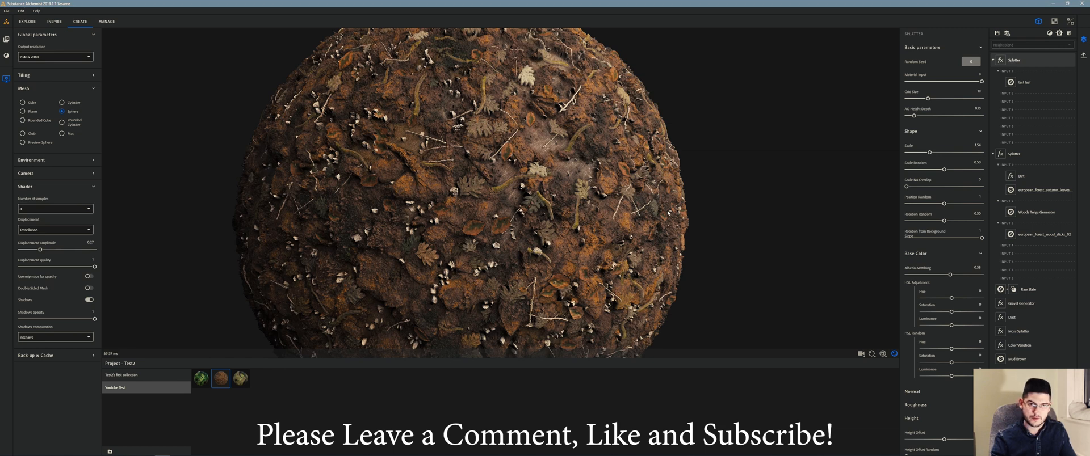